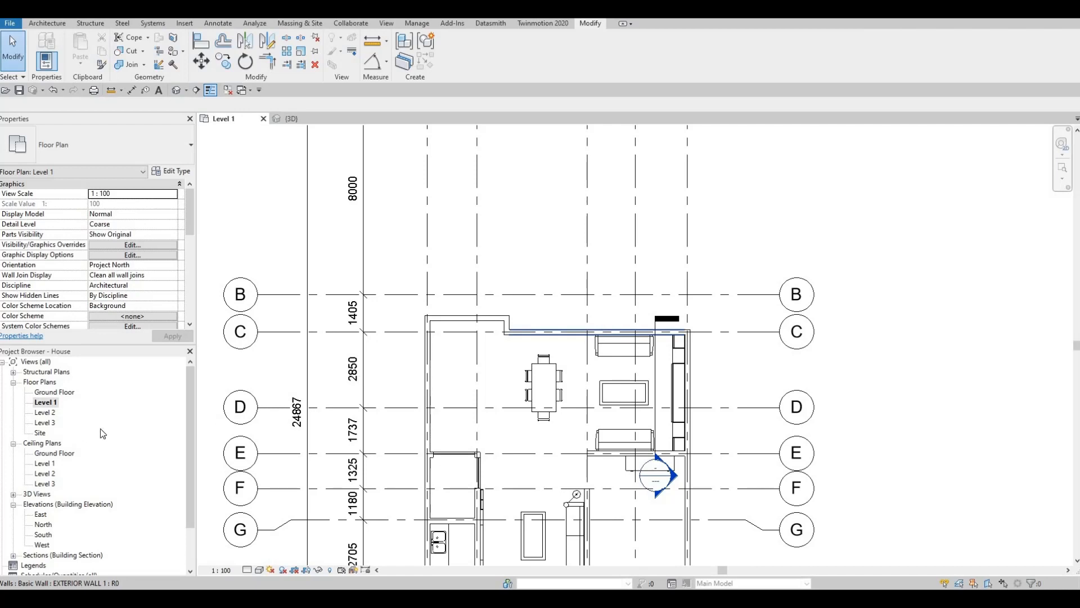
# Open the Ground Floor floor plan view
pyautogui.doubleClick(52, 393)
pyautogui.press('Escape')
pyautogui.press('Escape')
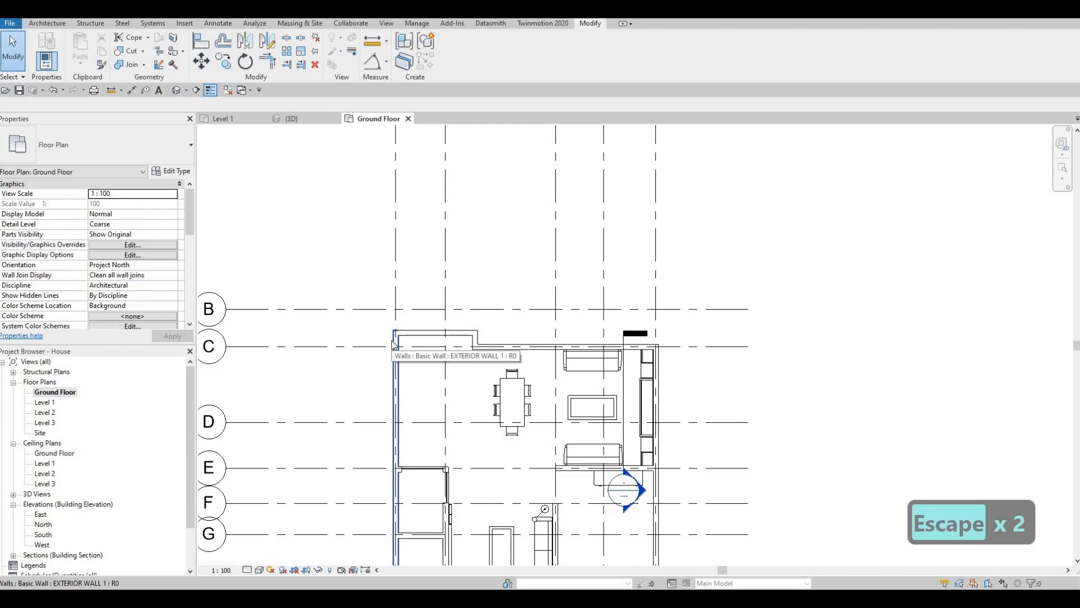
pyautogui.click(392, 341)
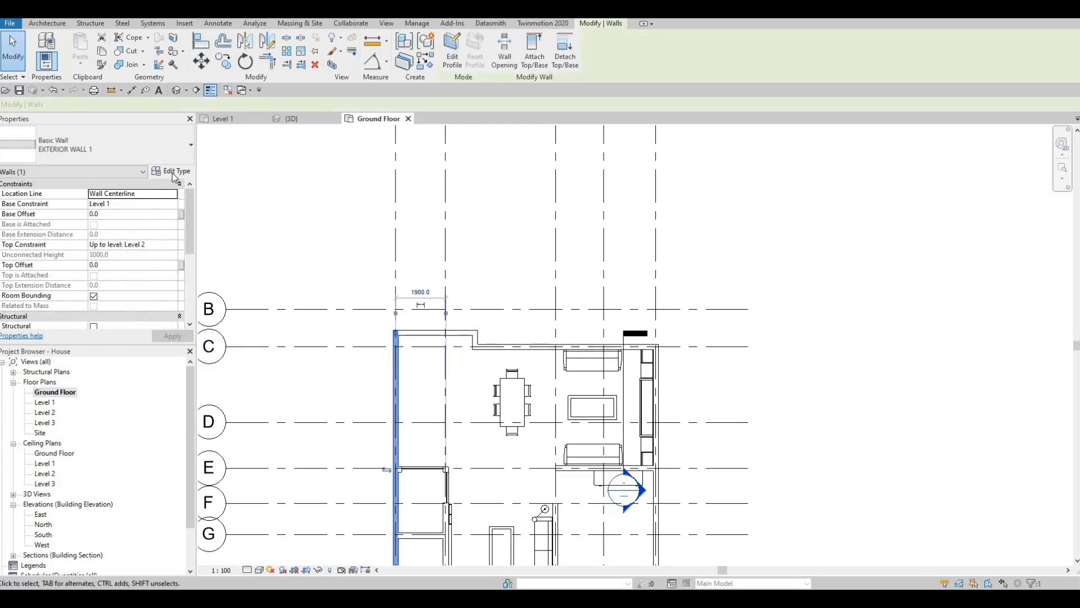
pyautogui.press('Escape')
pyautogui.press('Escape')
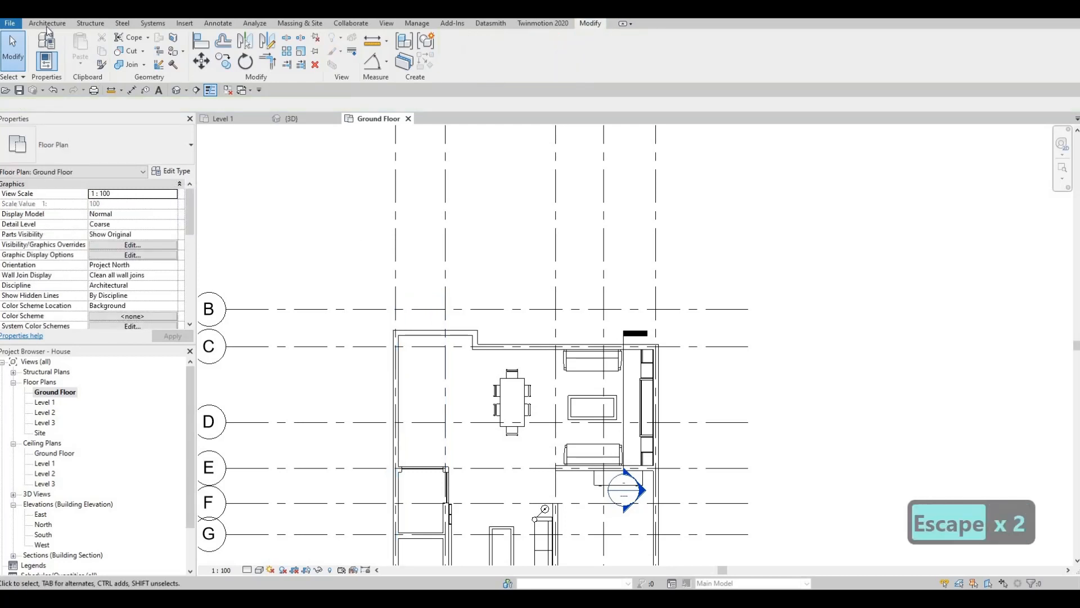
# Start the Wall tool with the EXTERIOR WALL 1 type and duplicate that type as EXTERIOR WALL 2
pyautogui.click(47, 24)
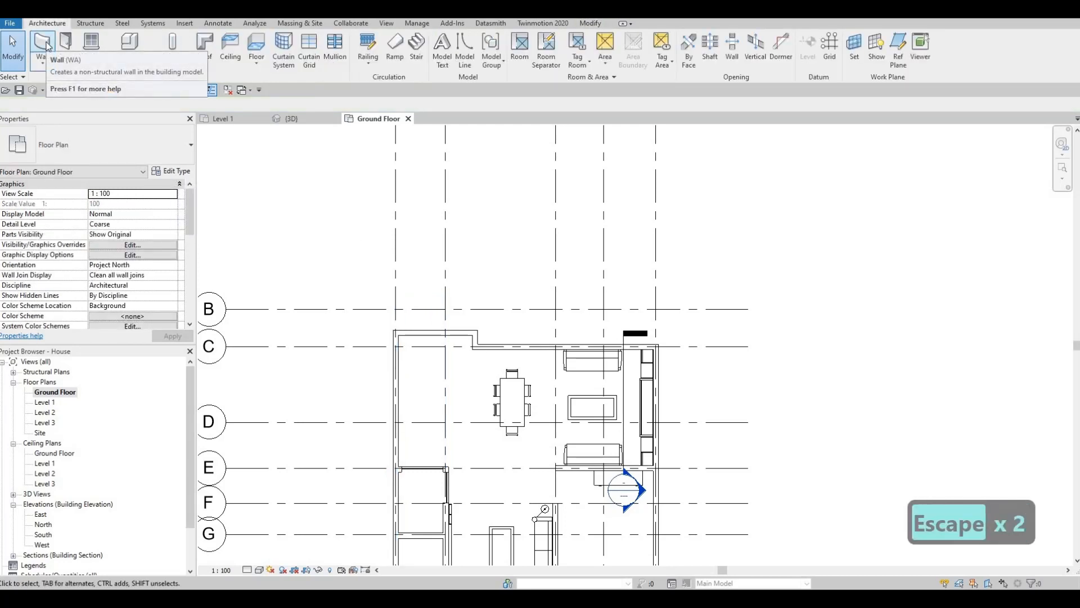
pyautogui.click(44, 45)
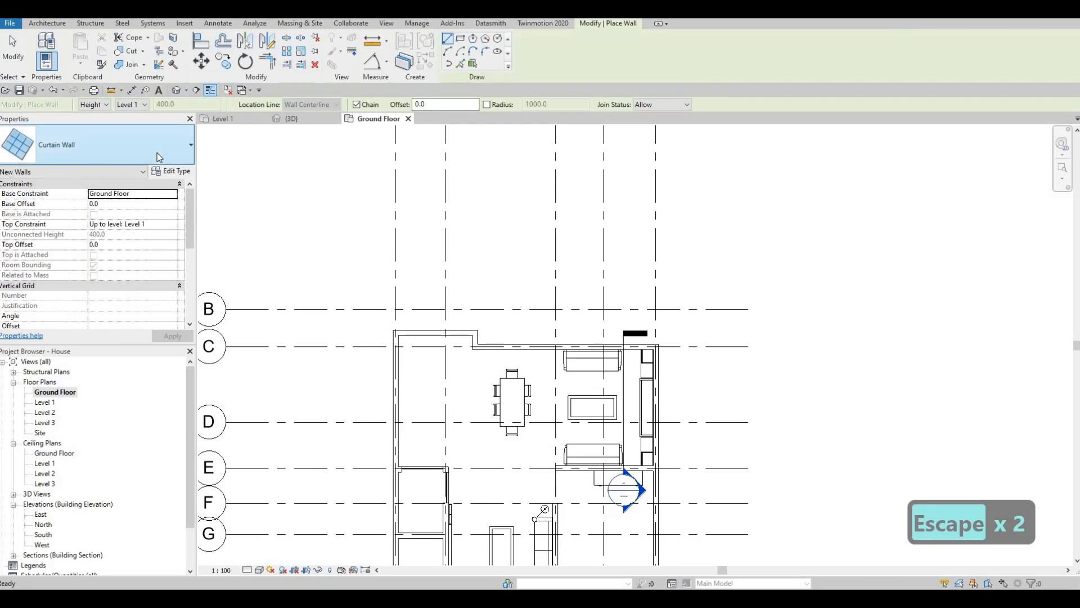
pyautogui.scroll(5, 91, 288)
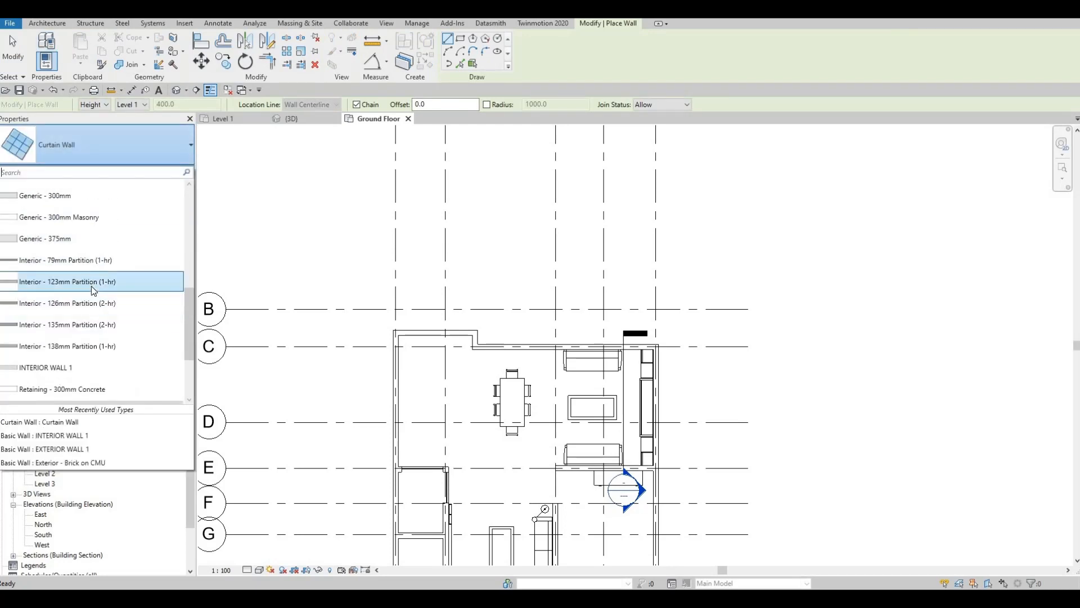
pyautogui.scroll(3, 92, 290)
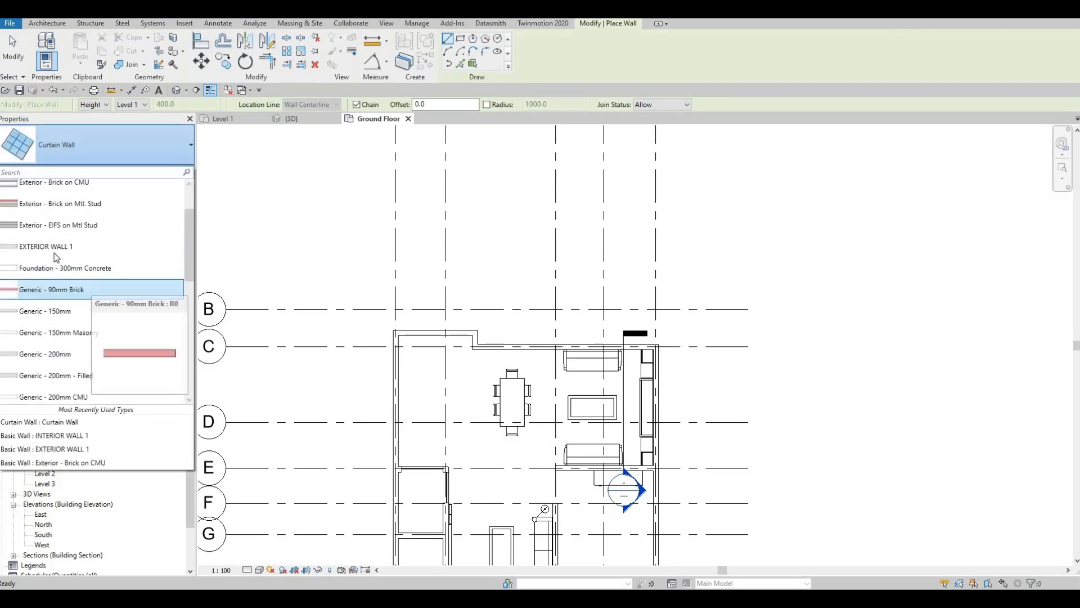
pyautogui.click(174, 171)
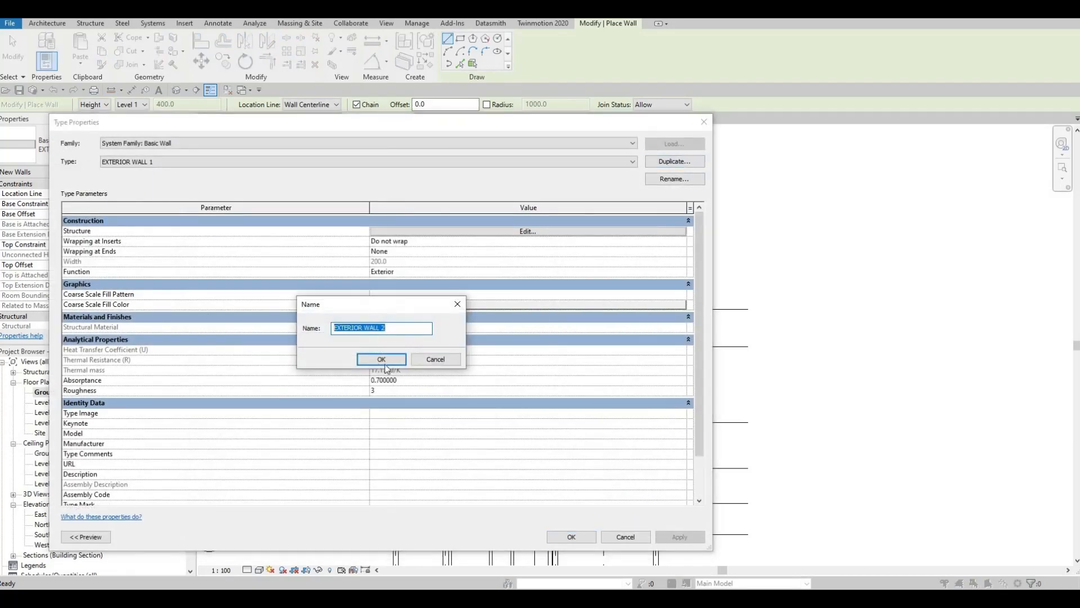
pyautogui.click(390, 362)
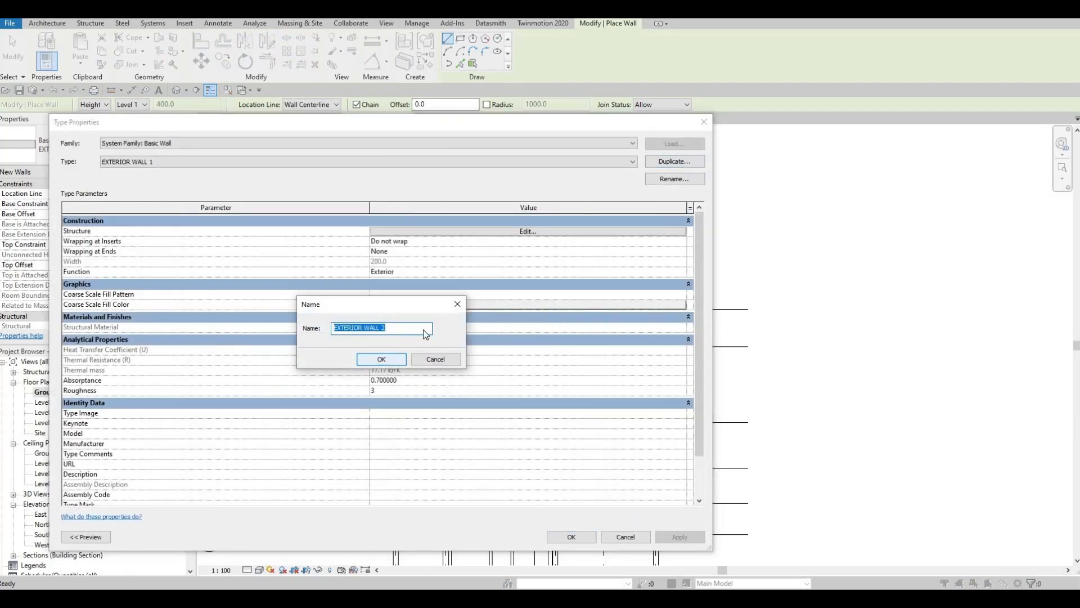
# Set the structure layer material of EXTERIOR WALL 2 to Concrete, Board Formed from the AEC Concrete materials, and accept the type
pyautogui.click(502, 233)
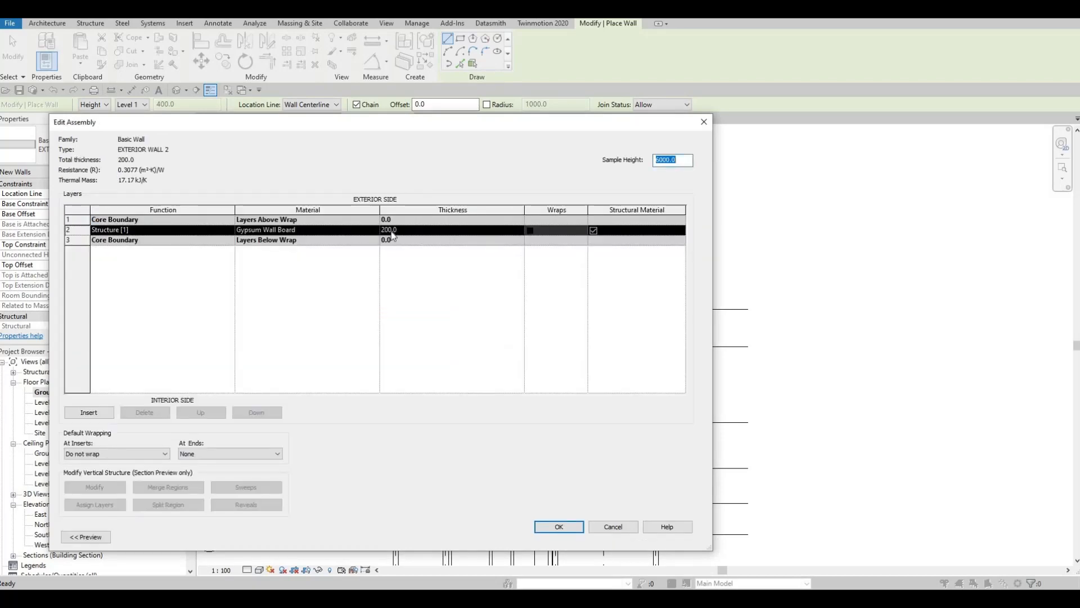
pyautogui.click(355, 233)
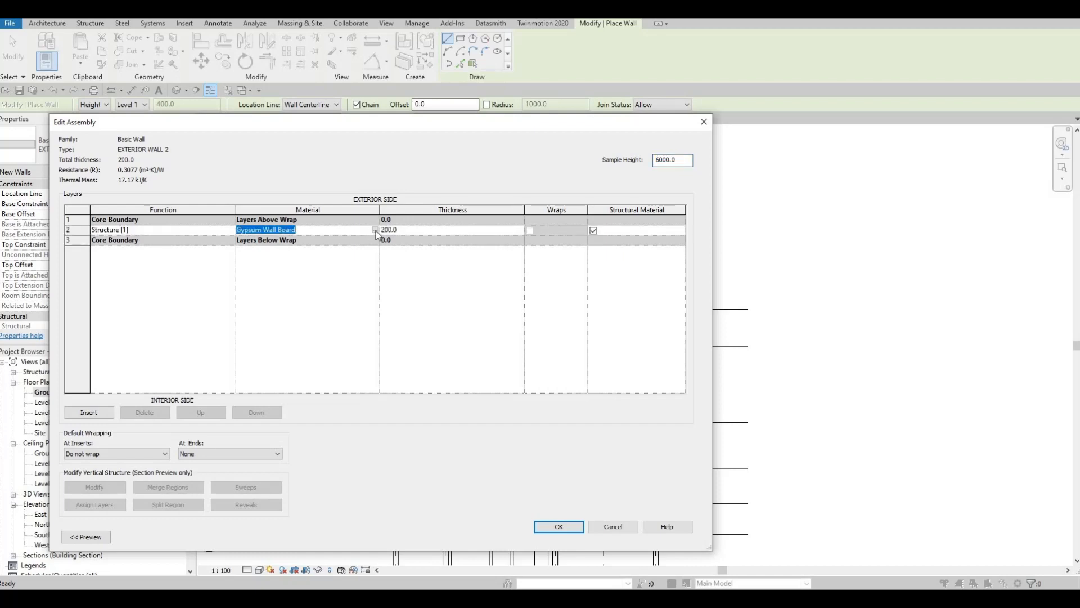
pyautogui.click(374, 231)
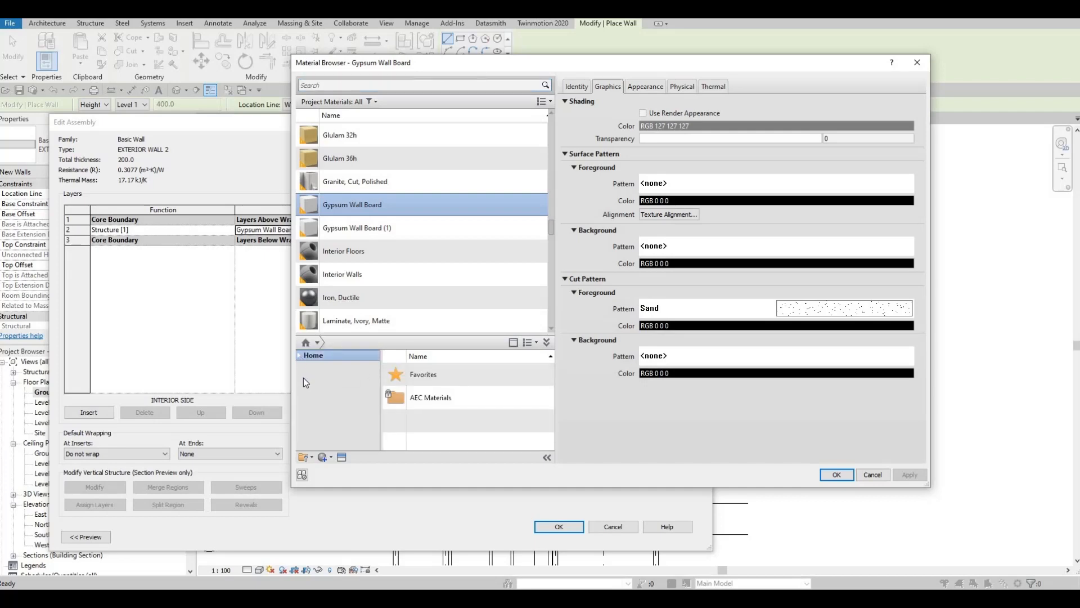
pyautogui.scroll(-5, 350, 408)
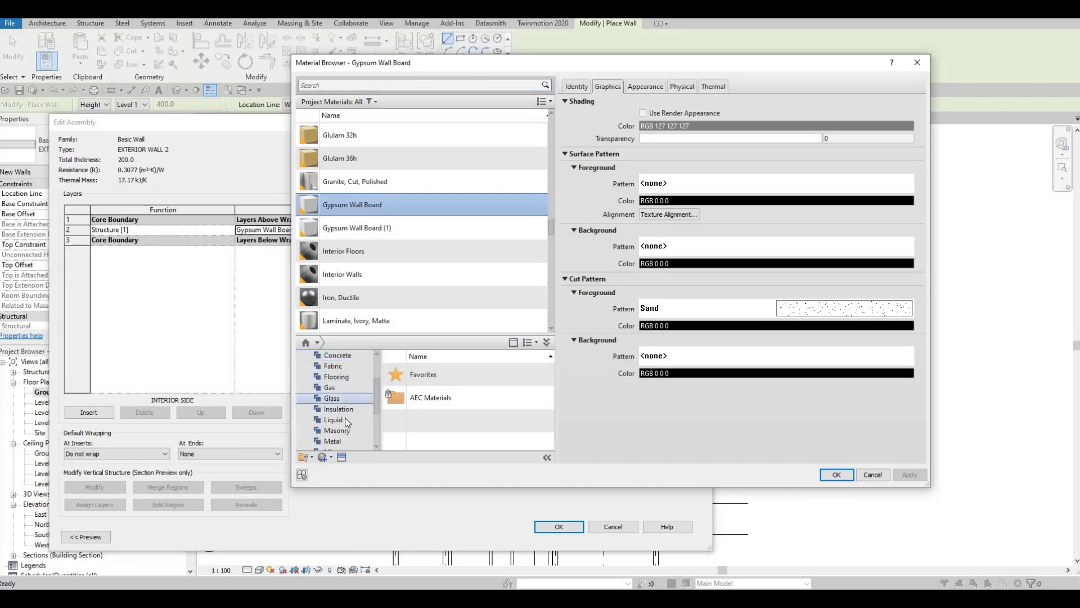
pyautogui.scroll(-3, 346, 432)
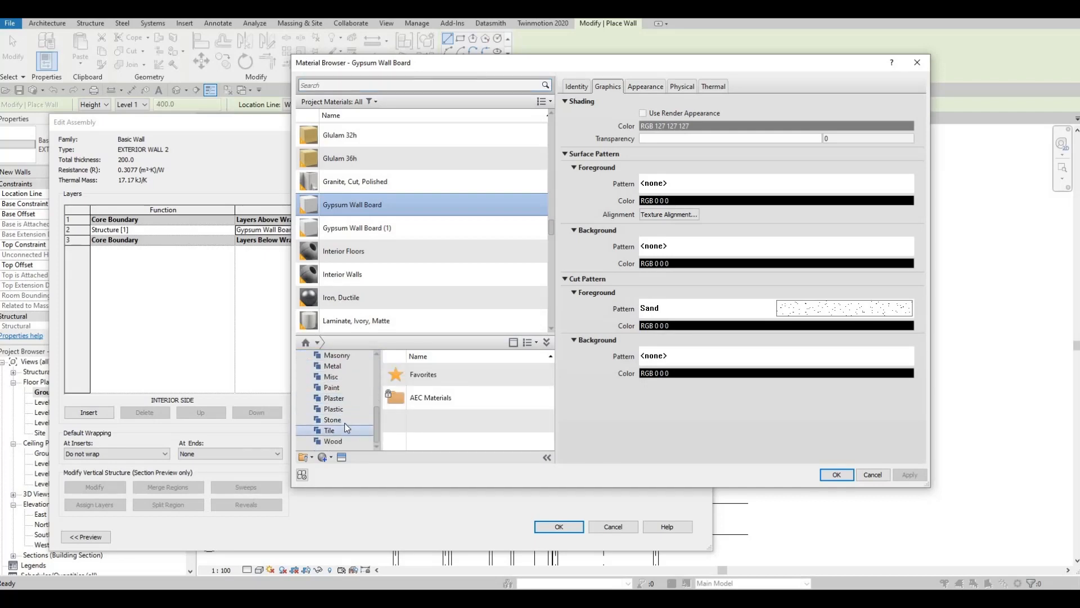
pyautogui.click(344, 422)
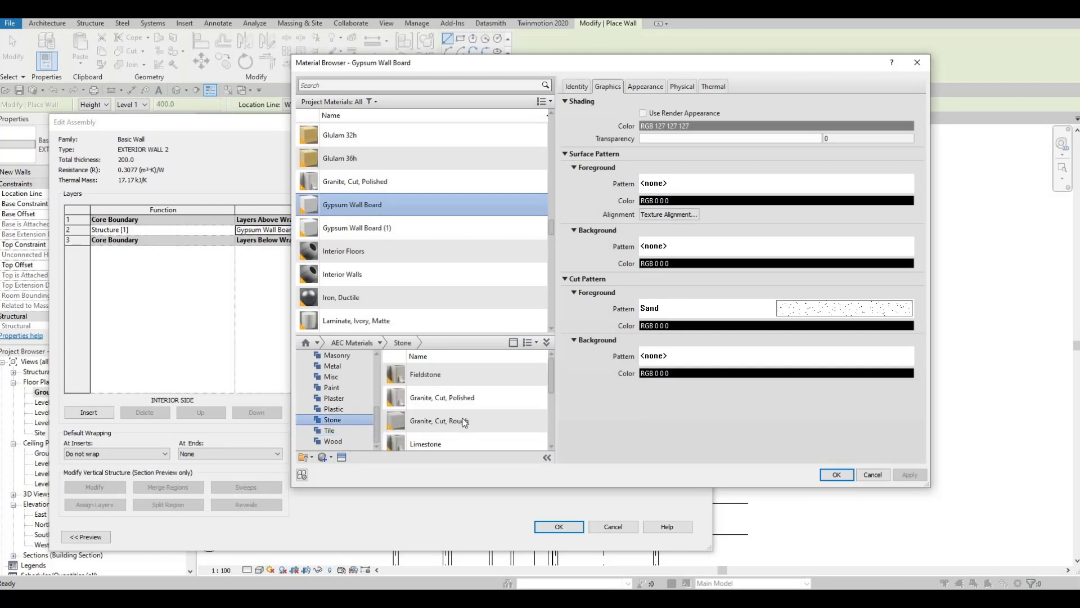
pyautogui.click(463, 422)
pyautogui.scroll(5, 336, 409)
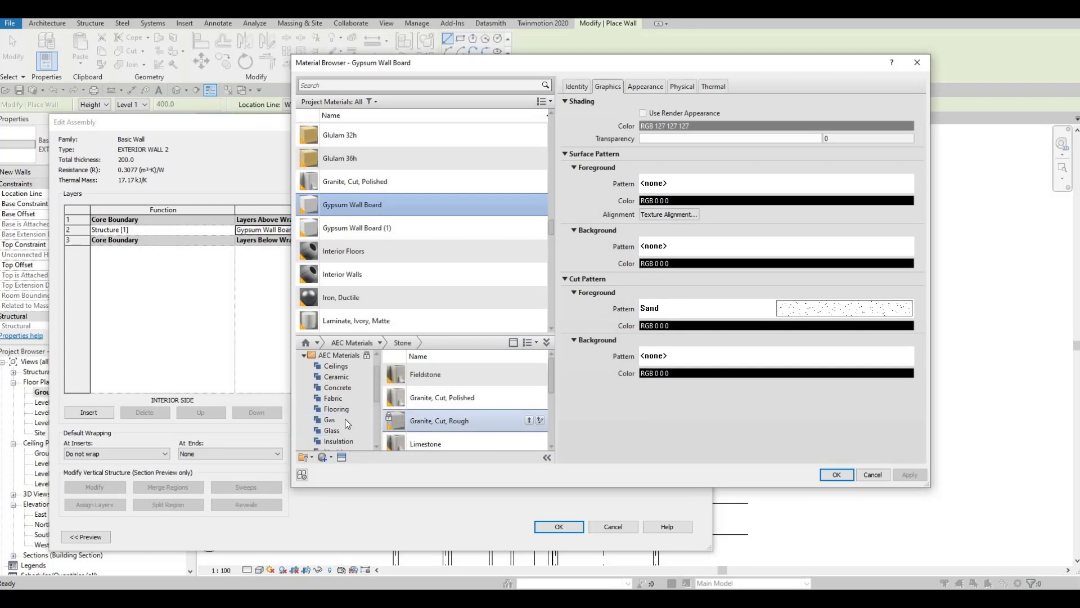
pyautogui.click(340, 388)
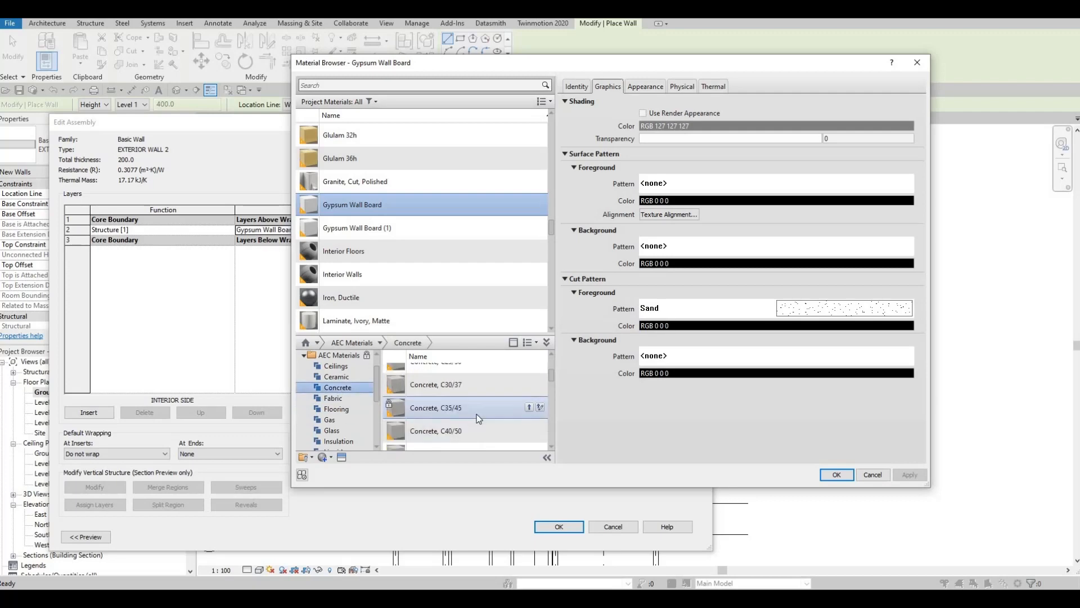
pyautogui.scroll(3, 489, 423)
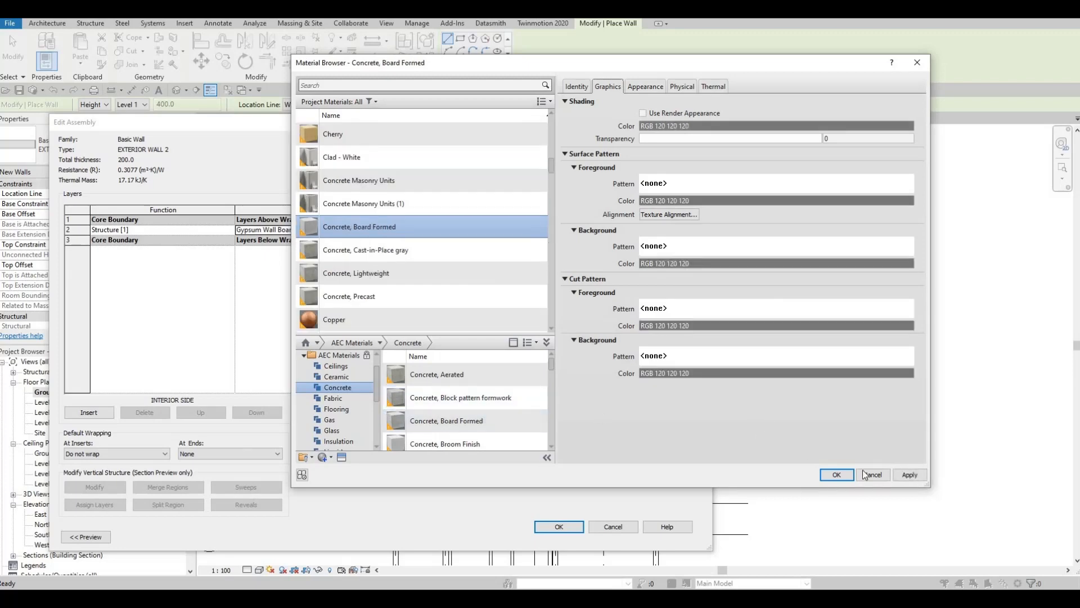
pyautogui.click(835, 475)
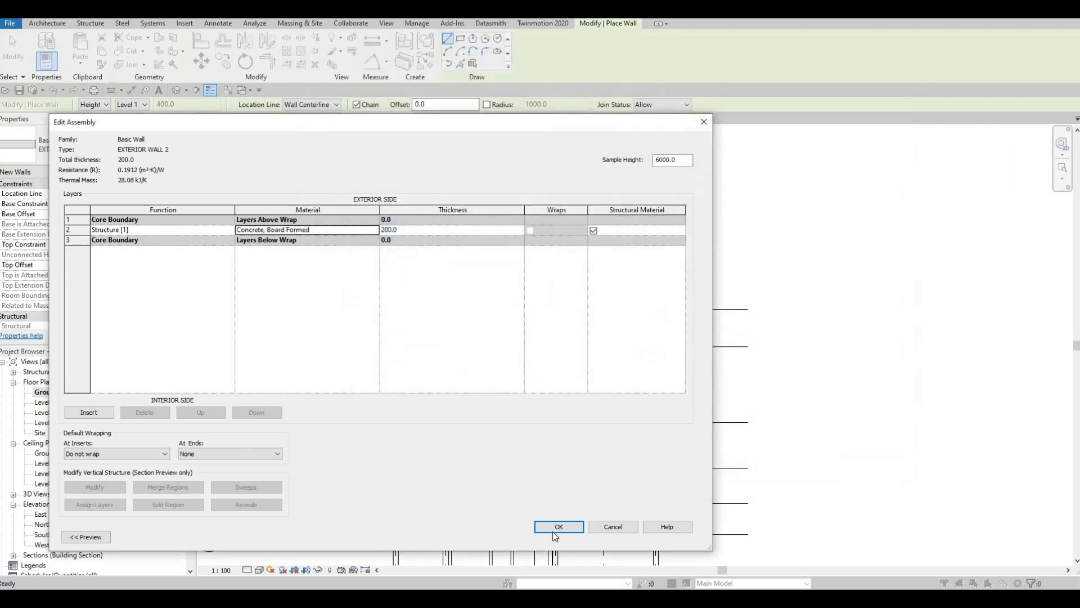
pyautogui.click(579, 527)
pyautogui.press('Return')
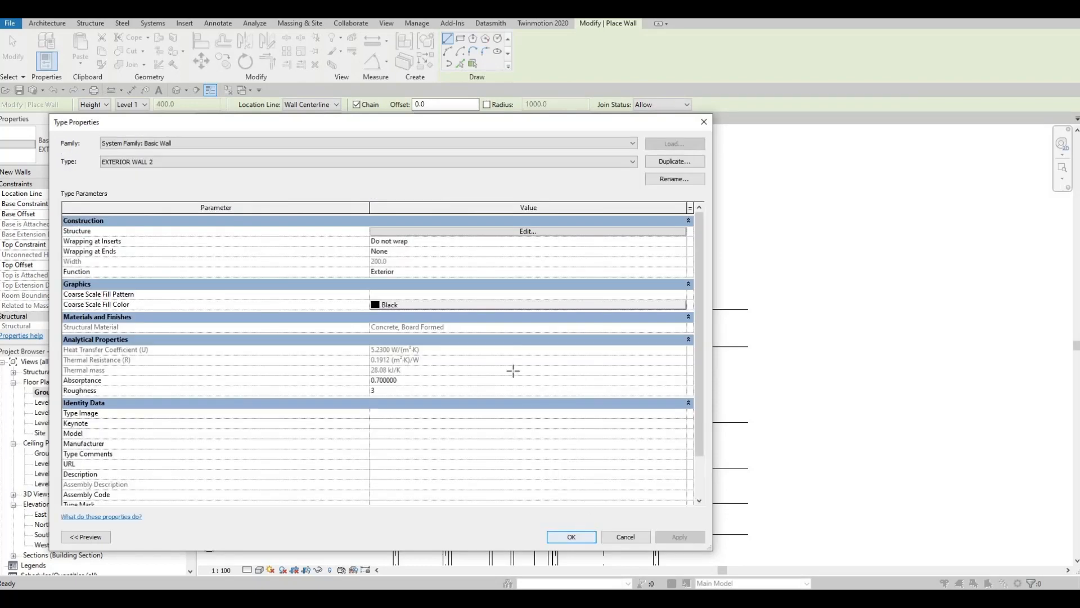
# Draw an EXTERIOR WALL 2 wall along grid 1 from the house's outer corner near grid B up to grid A
pyautogui.moveTo(709, 335); pyautogui.dragTo(696, 383, button='middle')
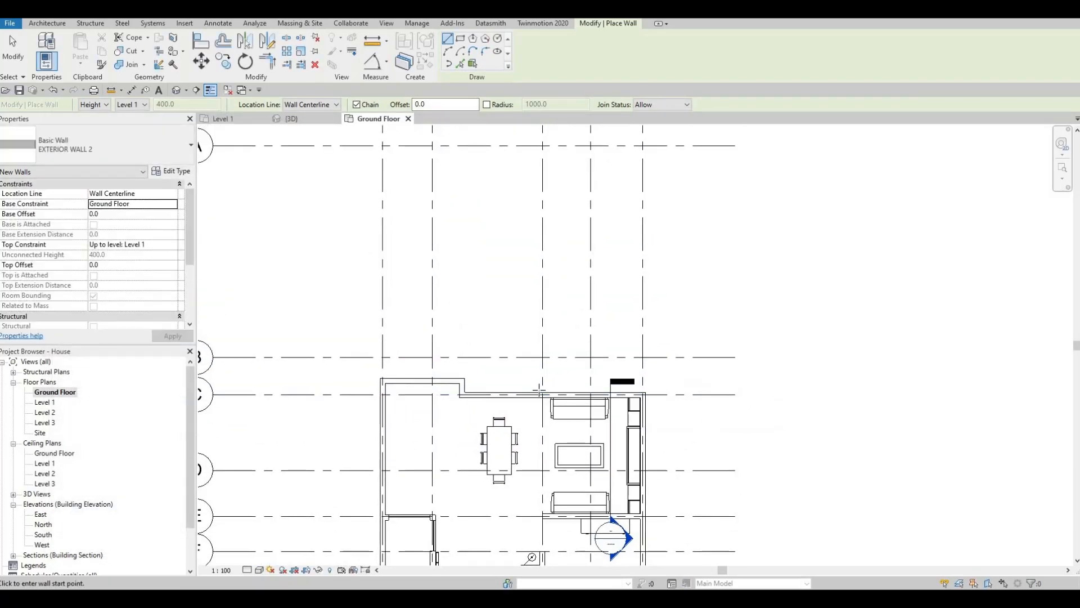
pyautogui.scroll(-2, 386, 431)
pyautogui.scroll(3, 373, 429)
pyautogui.scroll(2, 379, 439)
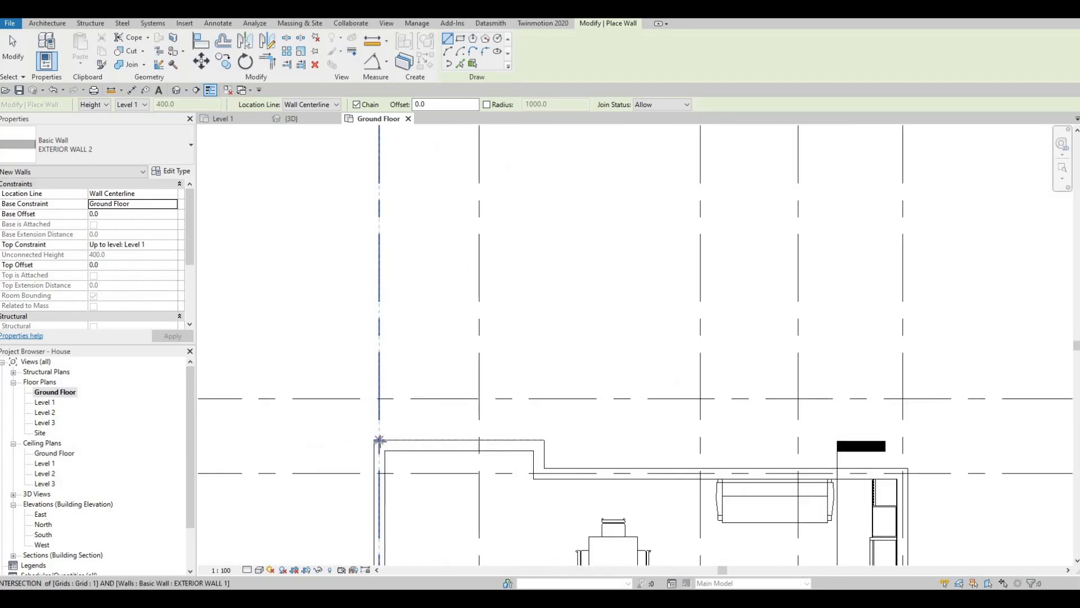
pyautogui.click(379, 439)
pyautogui.scroll(-4, 380, 334)
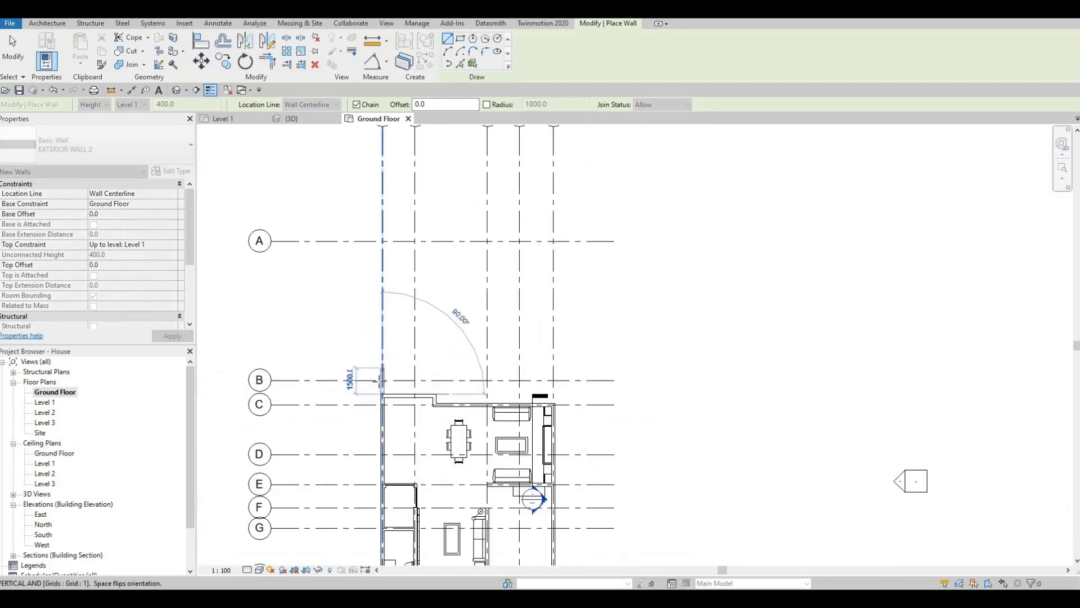
pyautogui.moveTo(388, 302); pyautogui.dragTo(389, 340, button='middle')
pyautogui.scroll(-2, 386, 344)
pyautogui.scroll(2, 389, 337)
pyautogui.click(390, 340)
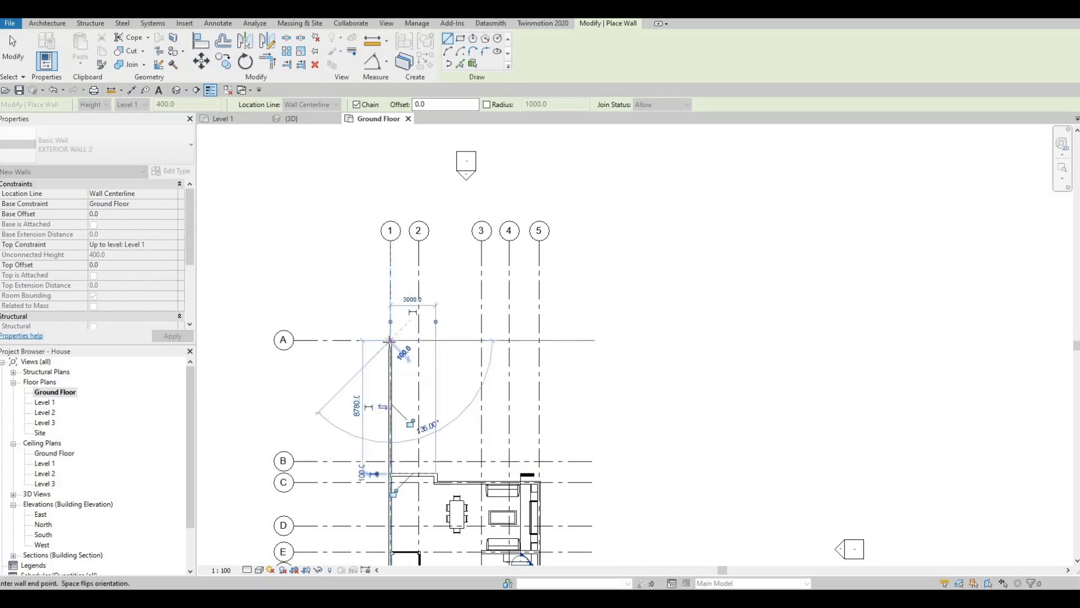
# Continue the wall along grid A to grid 5, and along grid 5 down to the house corner at grid C
pyautogui.click(539, 340)
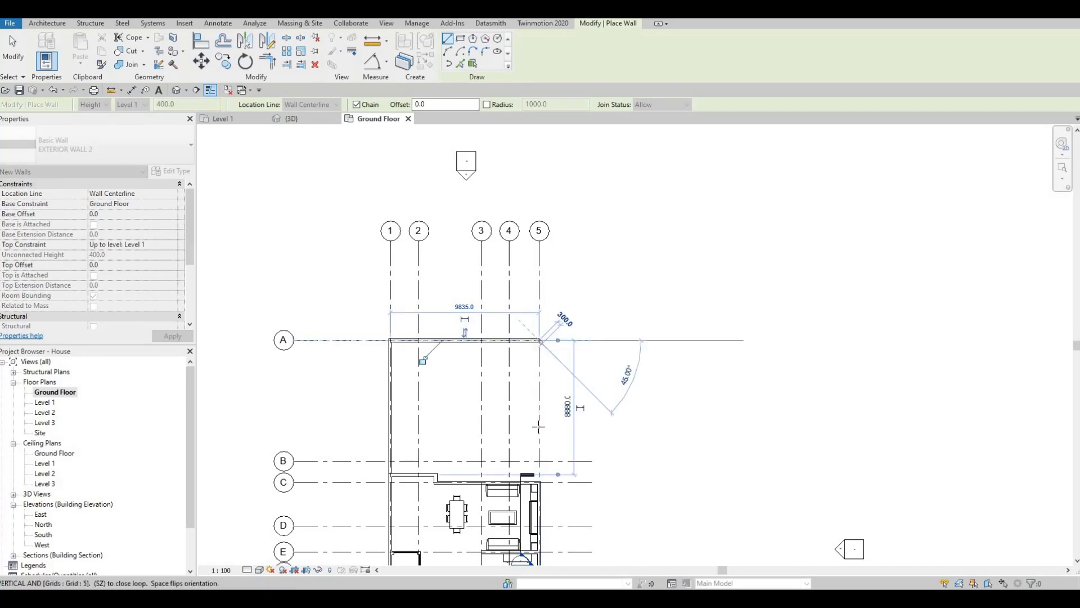
pyautogui.scroll(3, 539, 482)
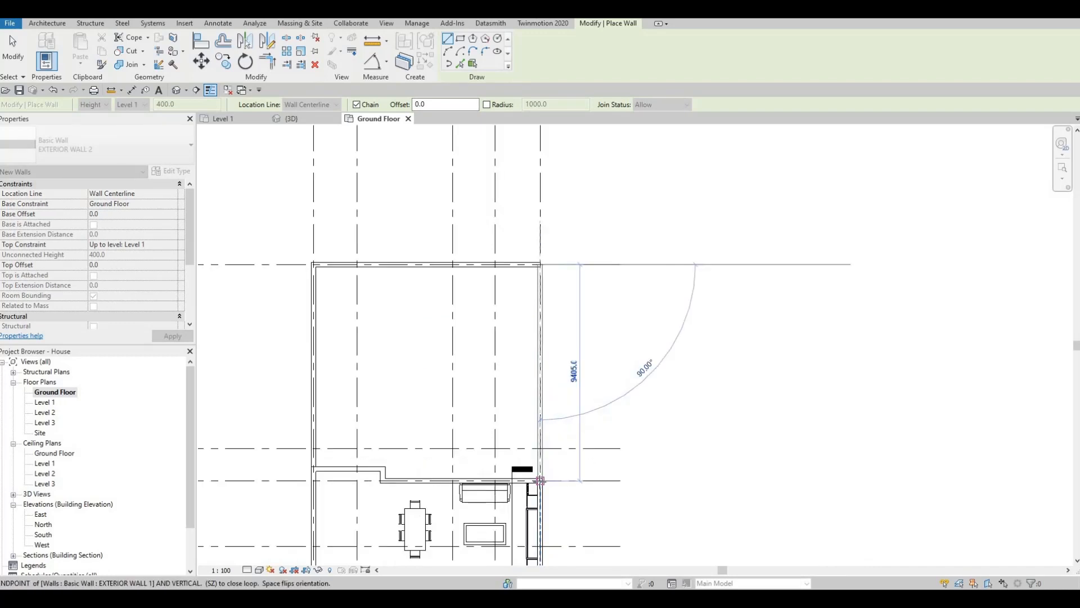
pyautogui.click(540, 479)
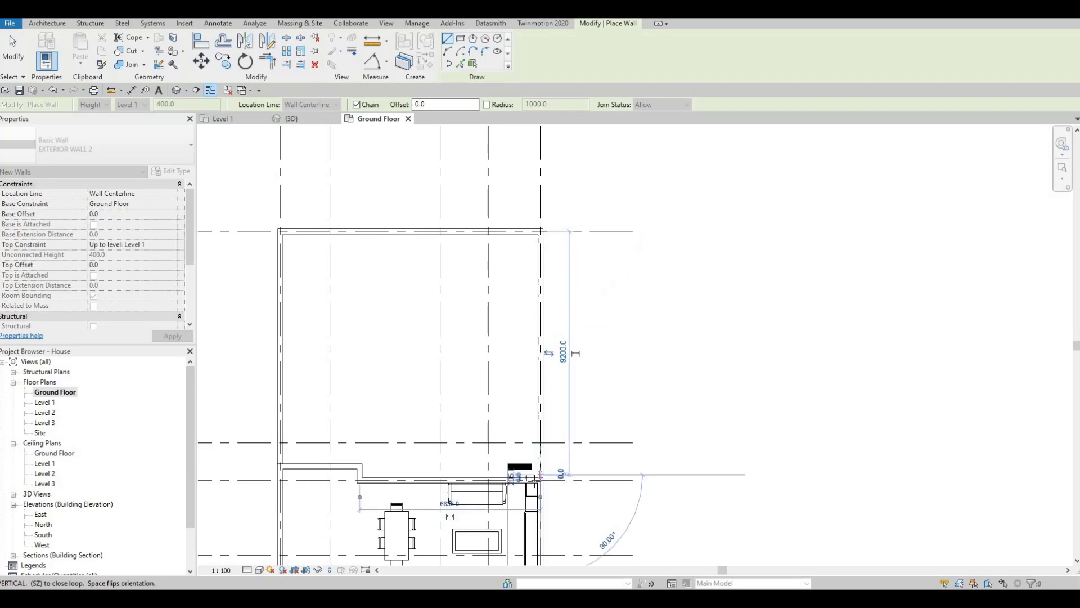
pyautogui.press('Escape')
pyautogui.press('Escape')
# Stretch the house-side end of the new grid 5 wall toward the house corner at grid C
pyautogui.scroll(2, 544, 476)
pyautogui.click(545, 465)
pyautogui.moveTo(545, 470); pyautogui.dragTo(544, 479)
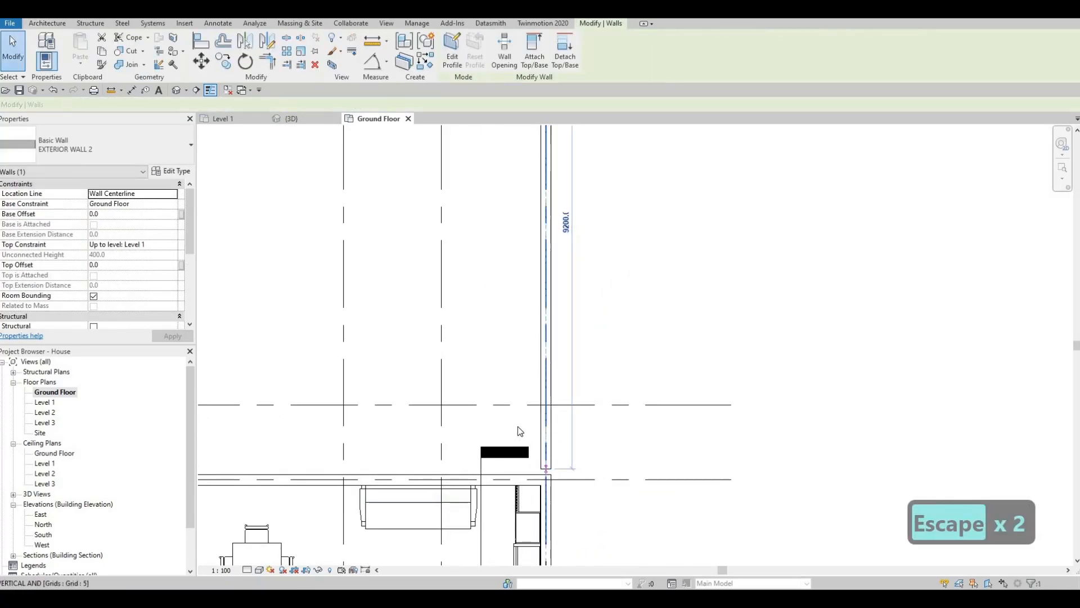
pyautogui.scroll(-2, 515, 418)
pyautogui.scroll(-3, 518, 389)
pyautogui.press('Escape')
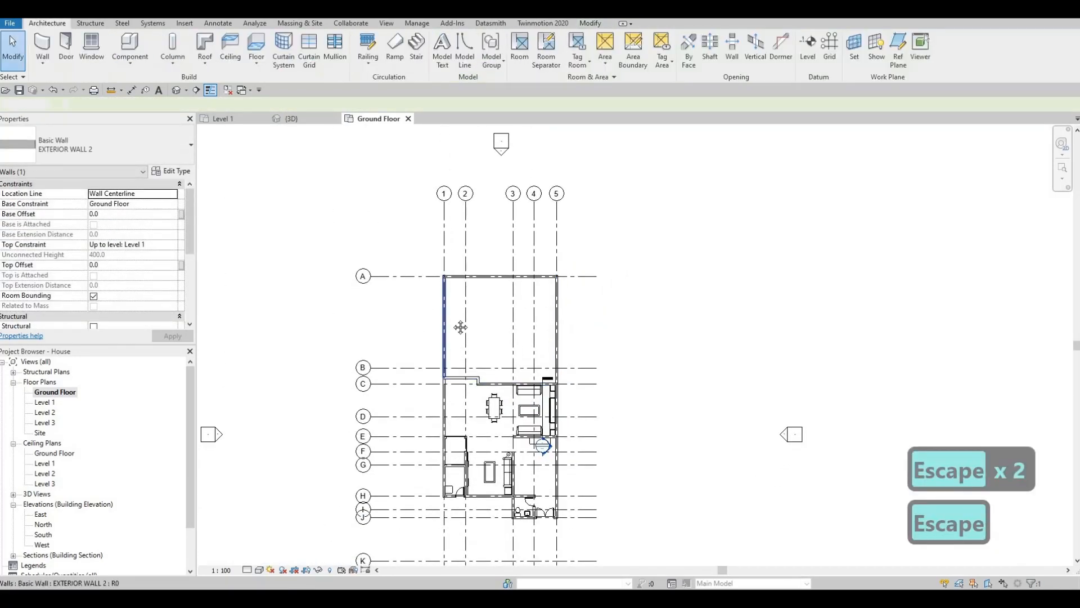
# Draw an EXTERIOR WALL 2 wall along grid 1 from the house corner at grid H to grid K, matching the existing grid 1 wall
pyautogui.scroll(1, 459, 296)
pyautogui.click(451, 293)
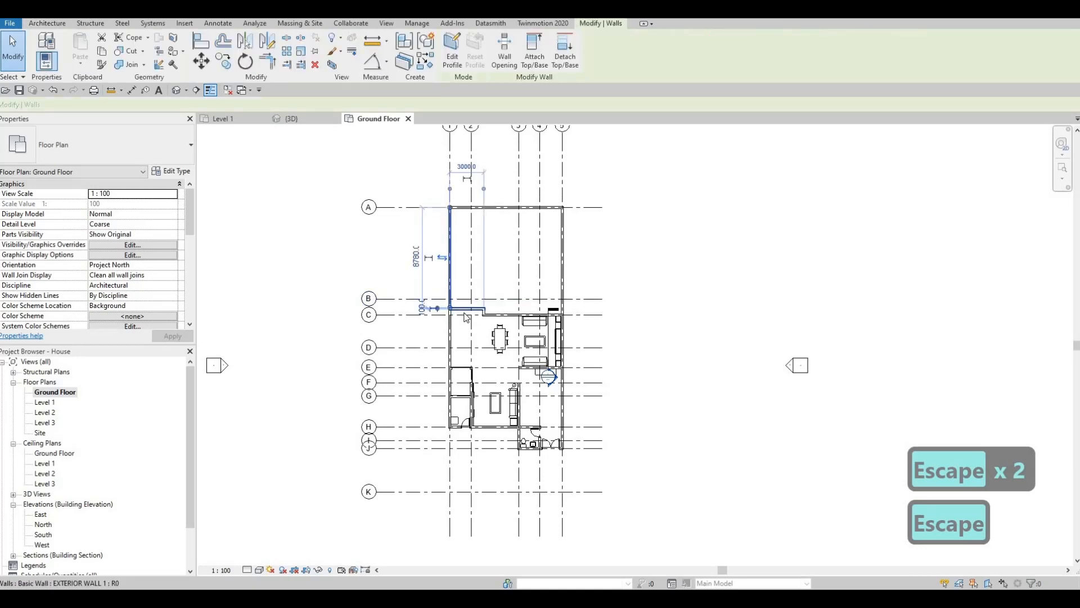
pyautogui.press('c')
pyautogui.press('s')
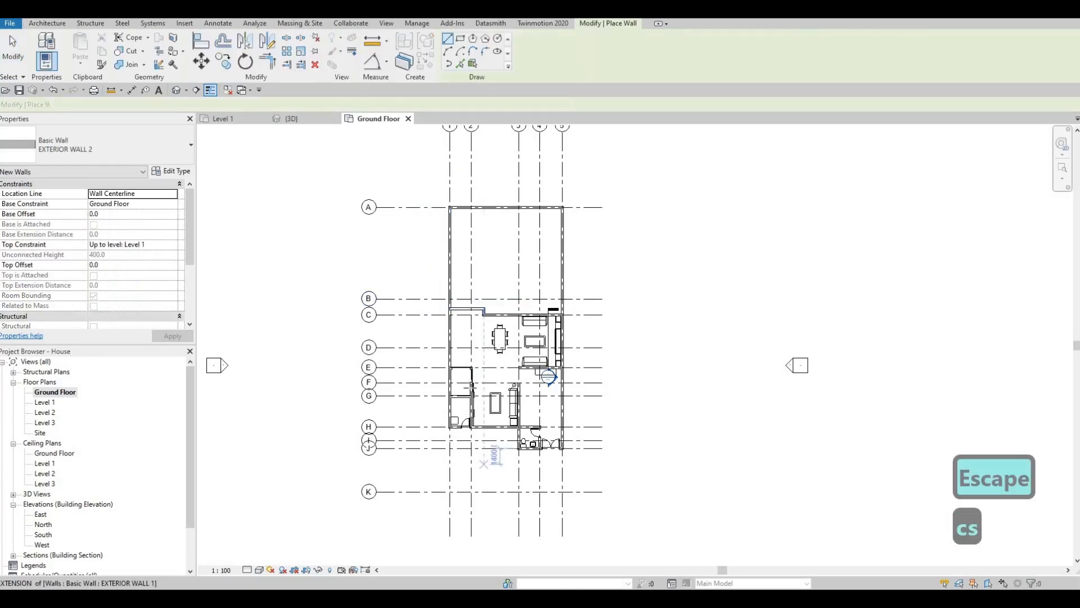
pyautogui.scroll(5, 453, 495)
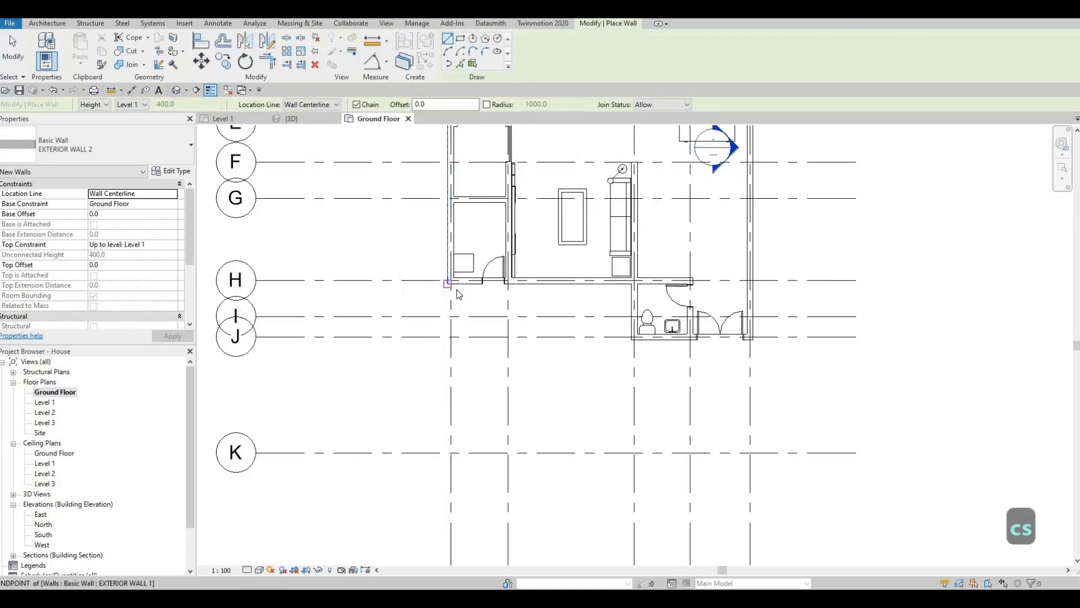
pyautogui.press('Escape')
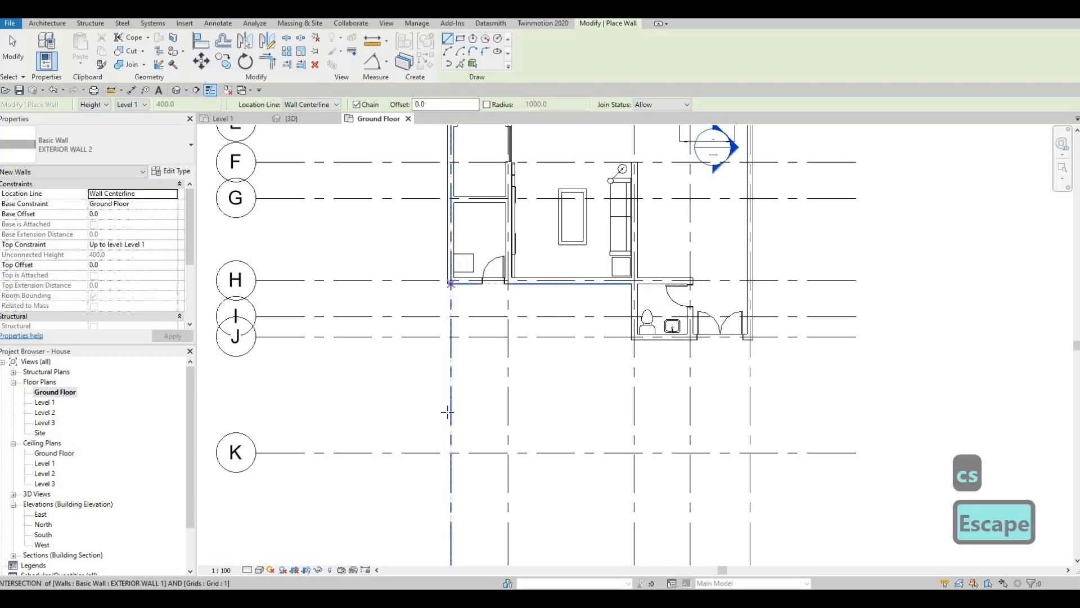
pyautogui.click(450, 281)
pyautogui.click(450, 453)
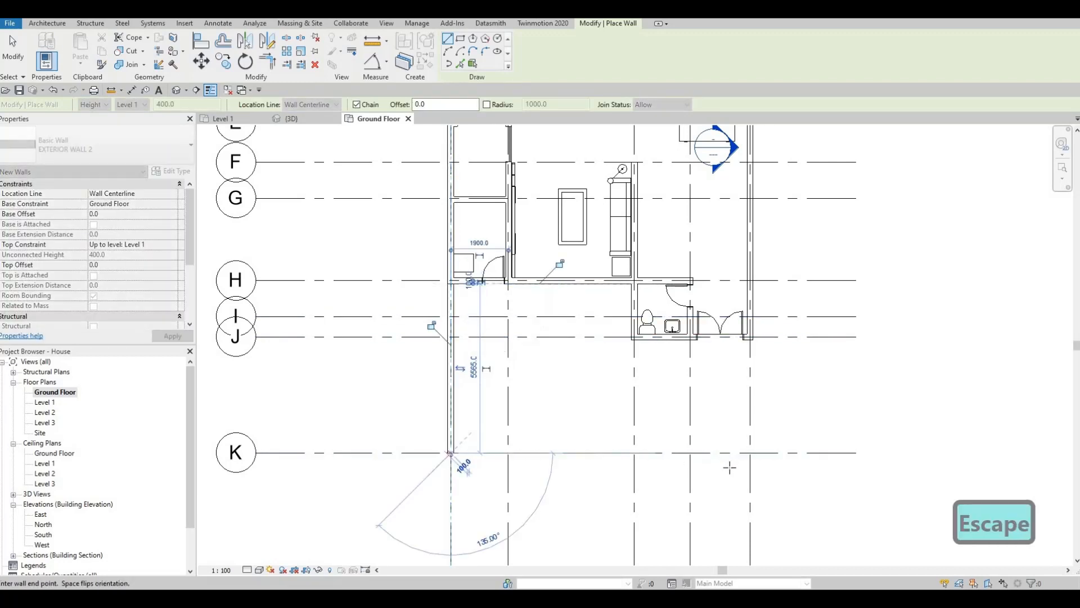
# Continue the wall along grid K to grid 5, and along grid 5 up to the house corner at grid J
pyautogui.click(750, 453)
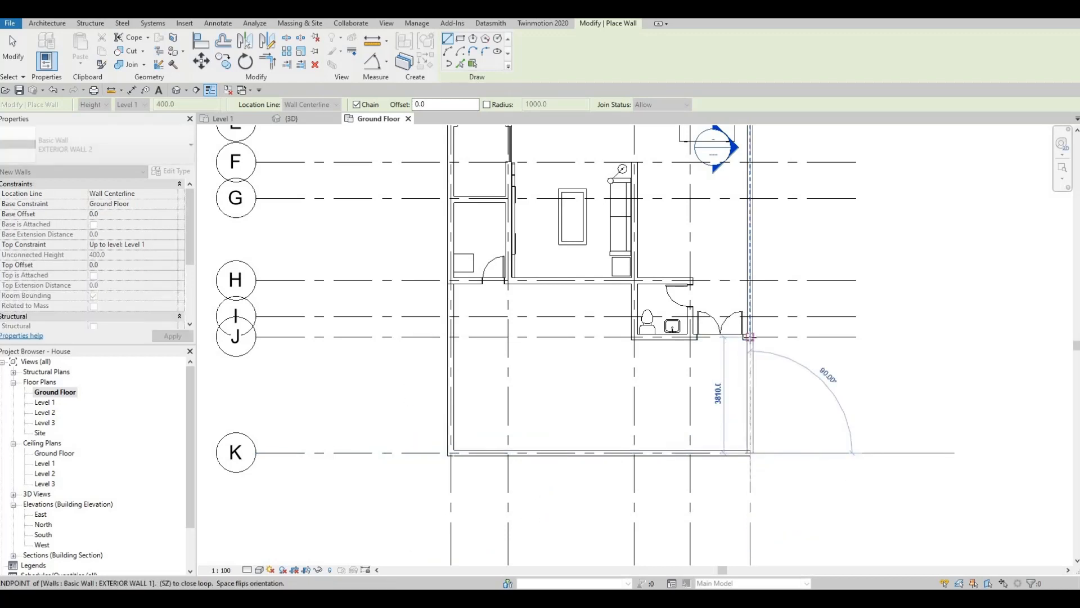
pyautogui.click(749, 337)
pyautogui.press('Escape')
pyautogui.press('Escape')
pyautogui.press('Escape')
# In the 3D view, set the top constraint of the chain of three front yard walls to Up to level: Level 2
pyautogui.click(307, 119)
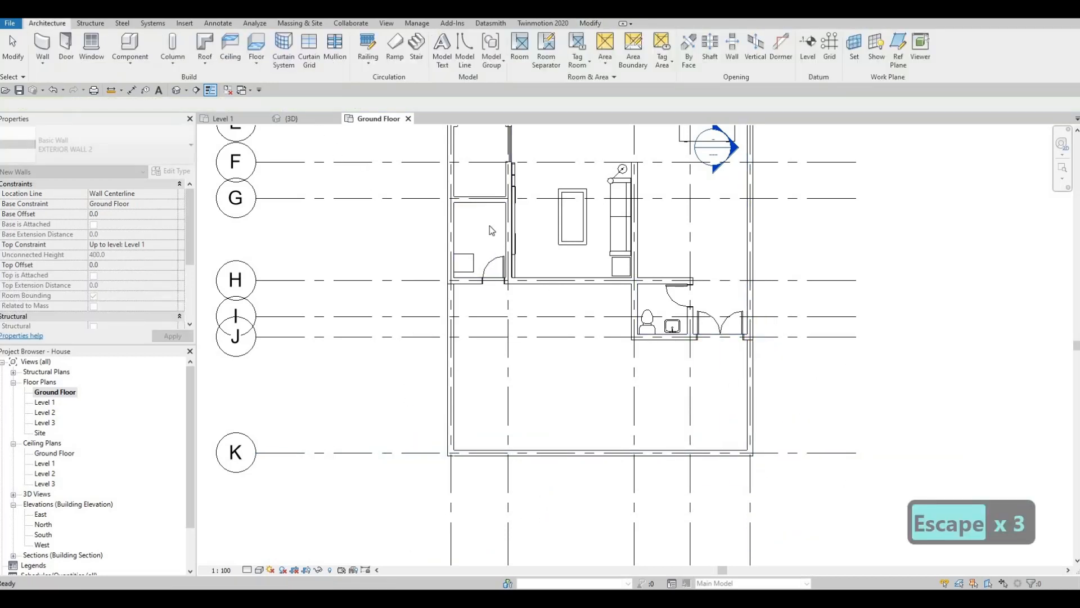
pyautogui.scroll(-4, 523, 350)
pyautogui.keyDown('shift'); pyautogui.moveTo(520, 382); pyautogui.dragTo(557, 423, button='middle'); pyautogui.keyUp('shift')
pyautogui.click(536, 430)
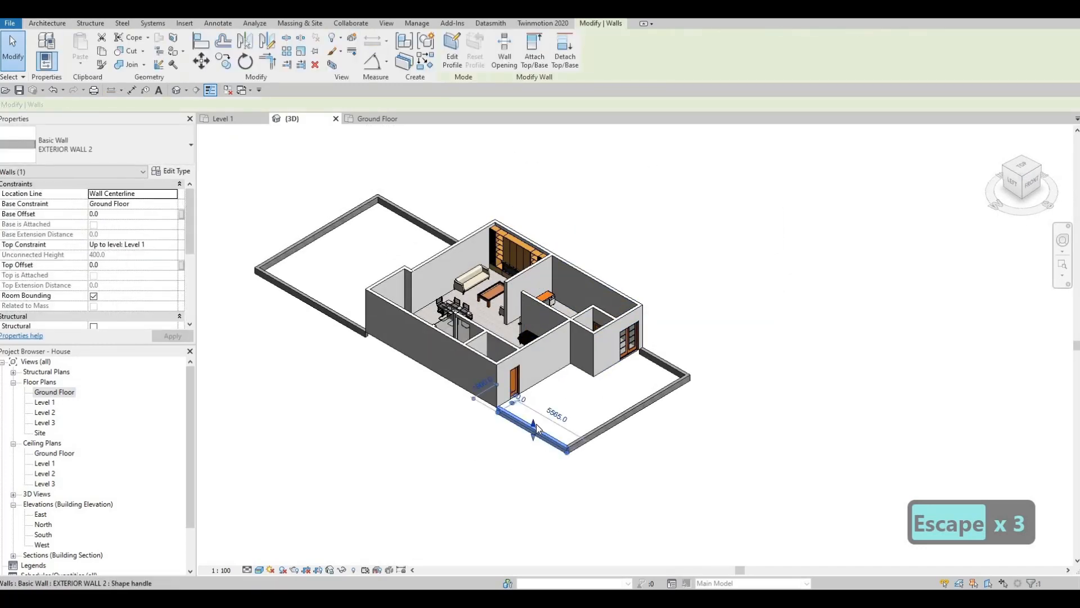
pyautogui.press('Tab')
pyautogui.press('Escape')
pyautogui.press('Tab')
pyautogui.press('capslock')
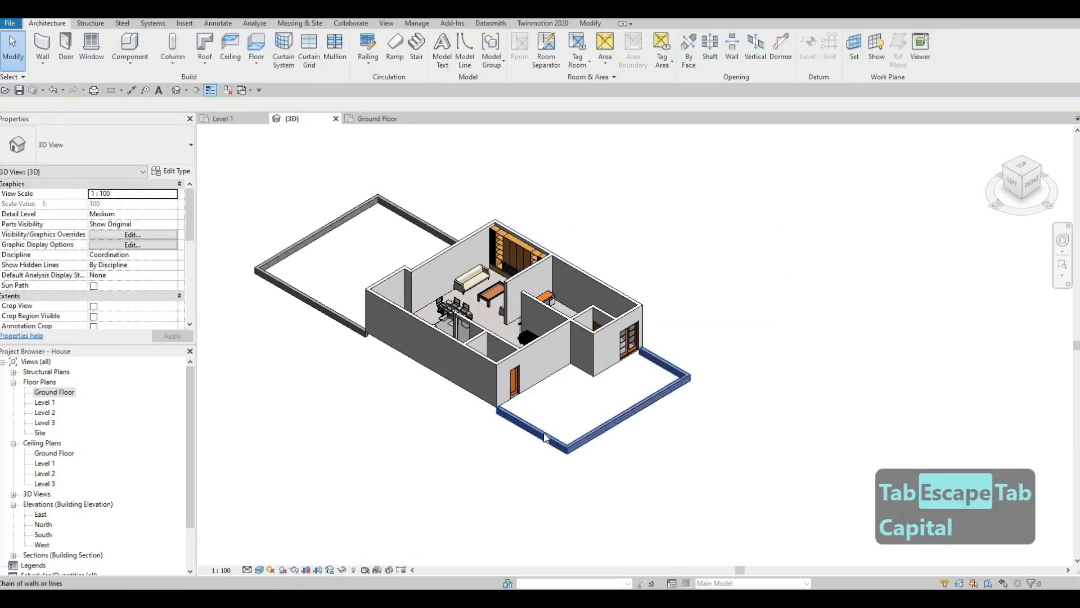
pyautogui.click(544, 434)
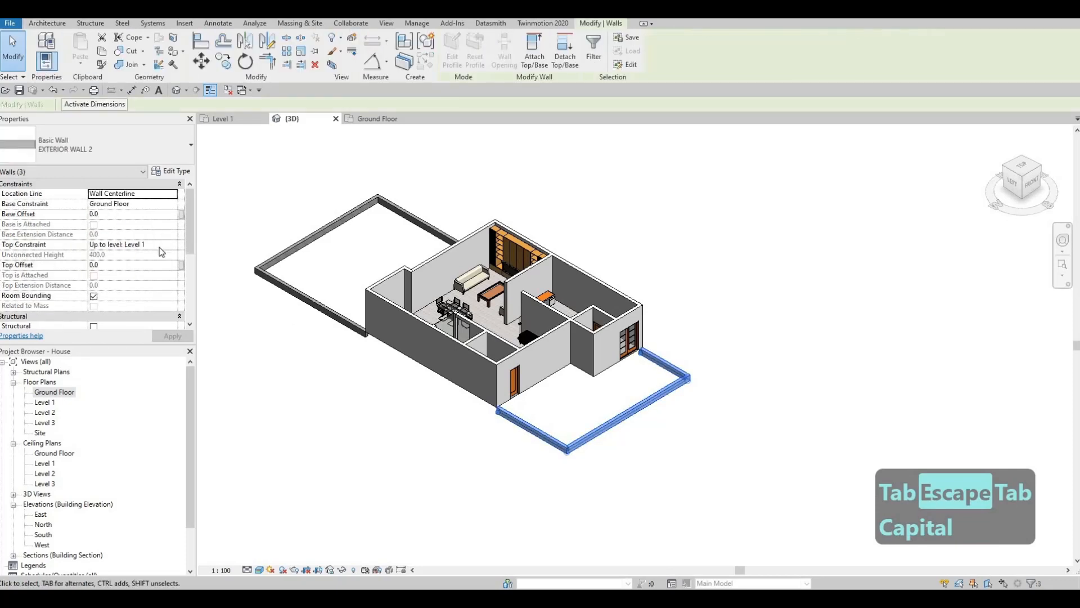
pyautogui.click(170, 244)
pyautogui.click(172, 244)
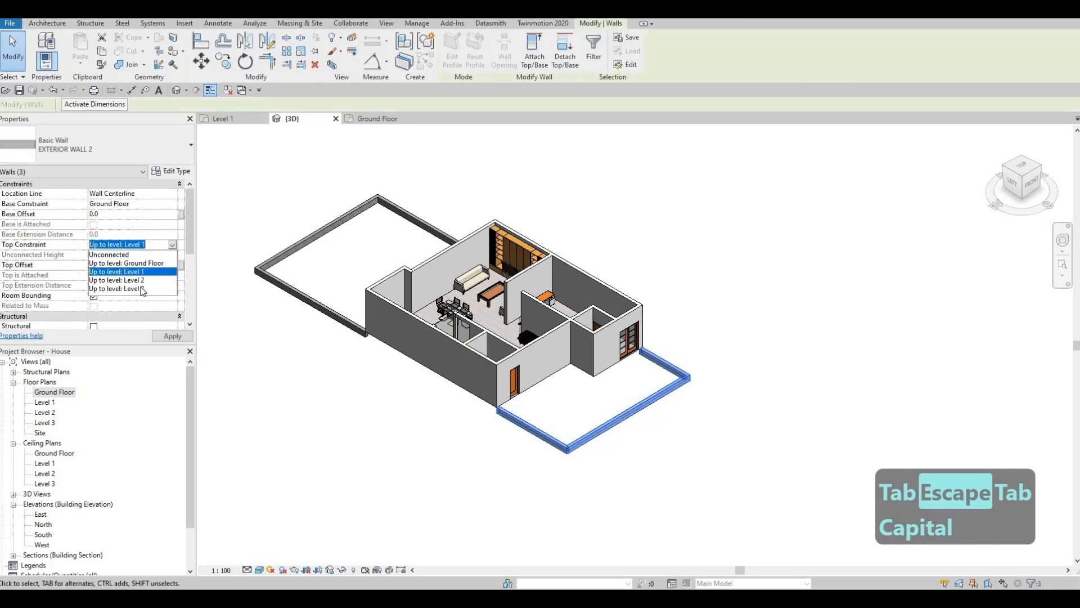
pyautogui.click(132, 279)
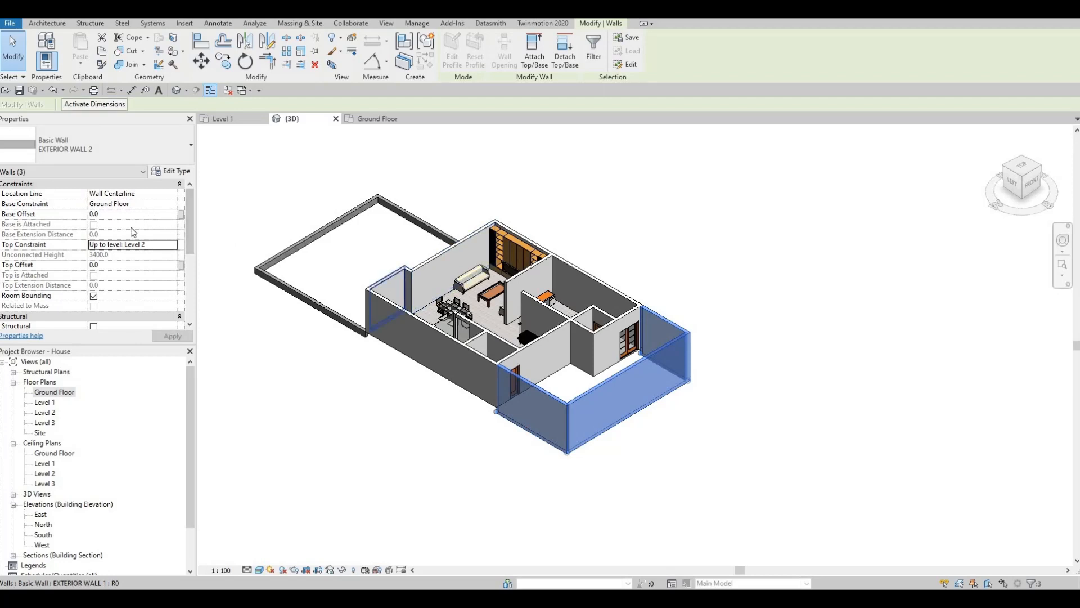
# Set the top offset of the three front yard walls to -1500 and apply it
pyautogui.click(112, 263)
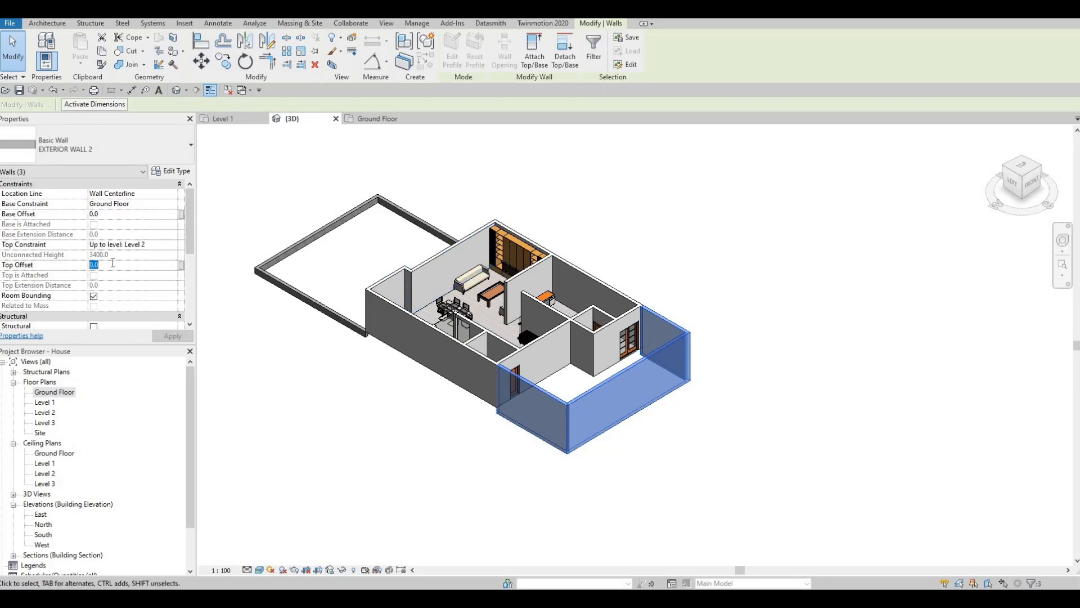
pyautogui.write('-1500')
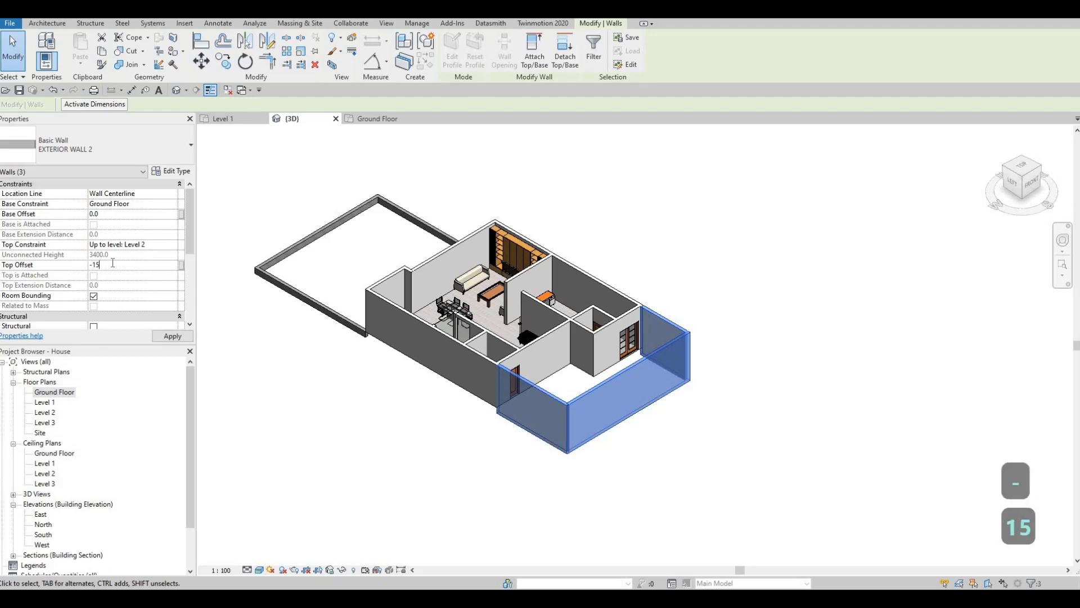
pyautogui.click(169, 337)
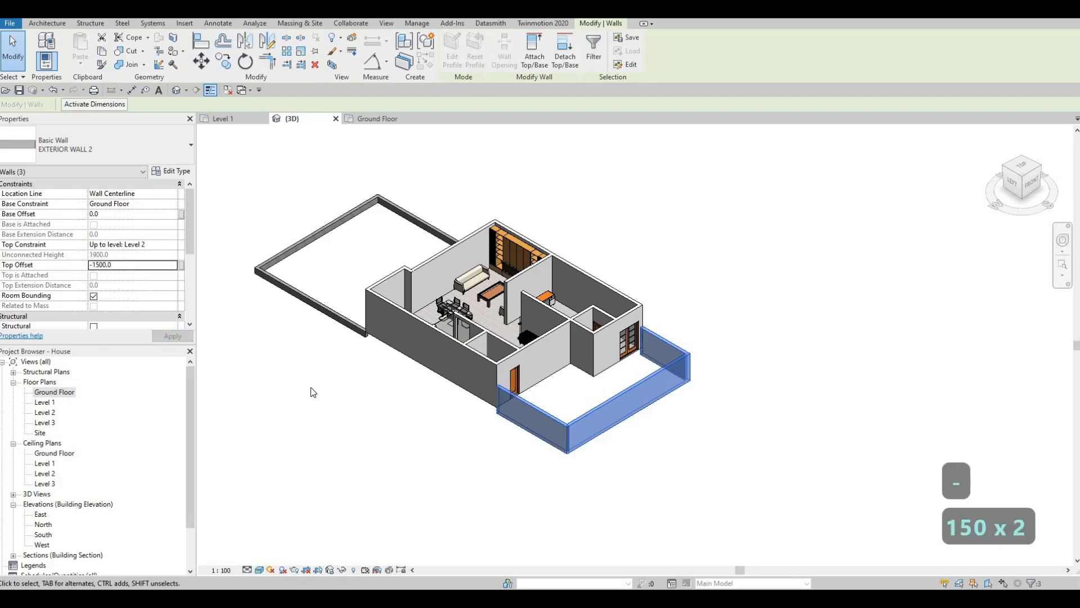
pyautogui.press('Escape')
pyautogui.press('Escape')
pyautogui.press('Escape')
# Set the chain of three rear yard walls to a Level 2 top constraint with a top offset of -1500
pyautogui.press('Tab')
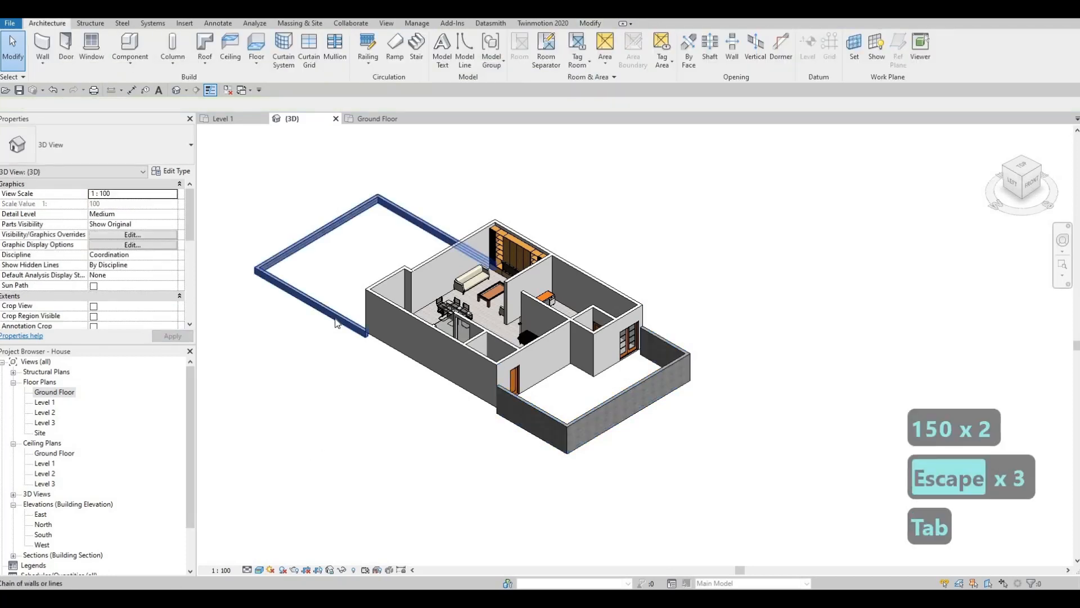
pyautogui.click(336, 323)
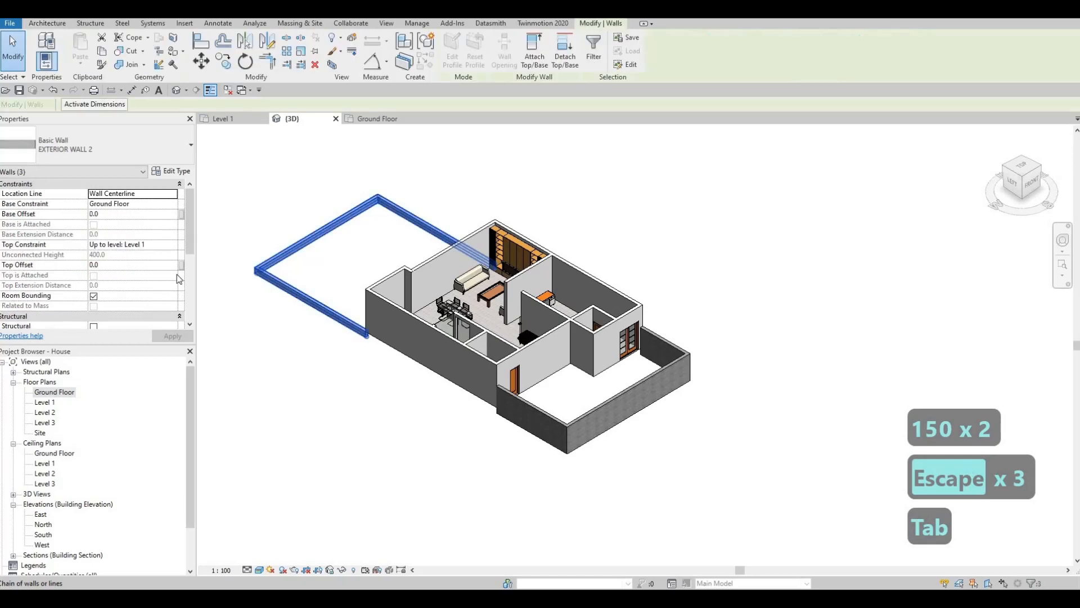
pyautogui.click(172, 244)
pyautogui.click(172, 244)
pyautogui.click(144, 279)
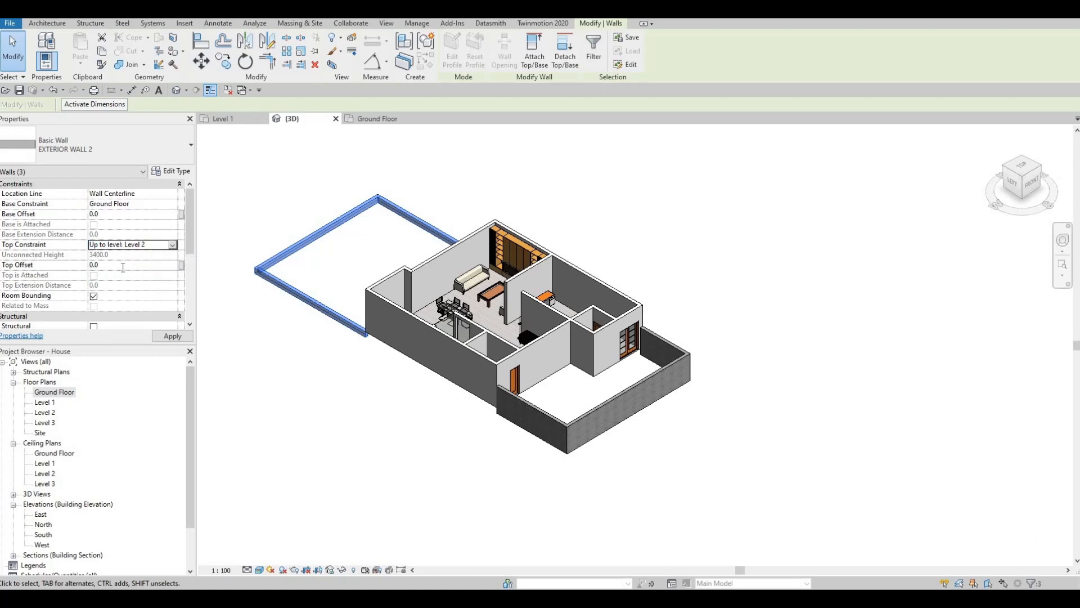
pyautogui.write('-1500')
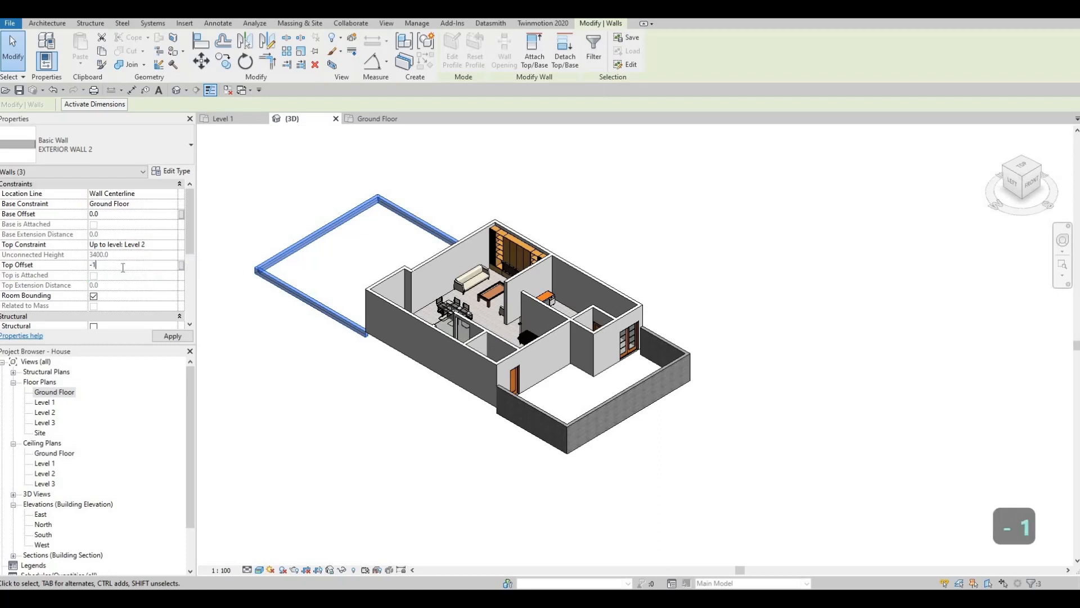
pyautogui.click(164, 337)
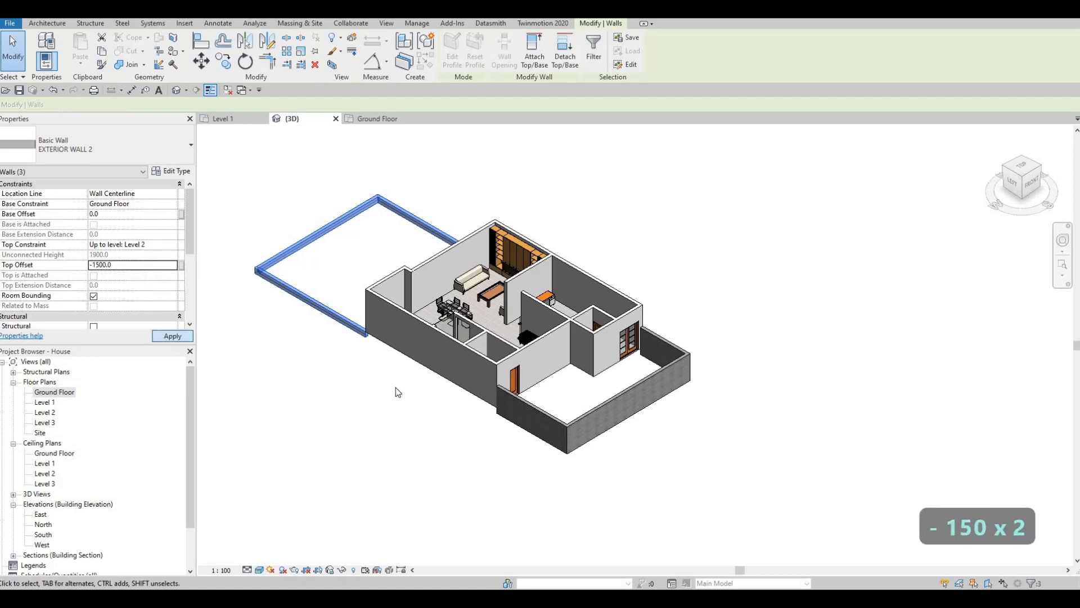
pyautogui.press('Escape')
pyautogui.press('Escape')
pyautogui.press('Escape')
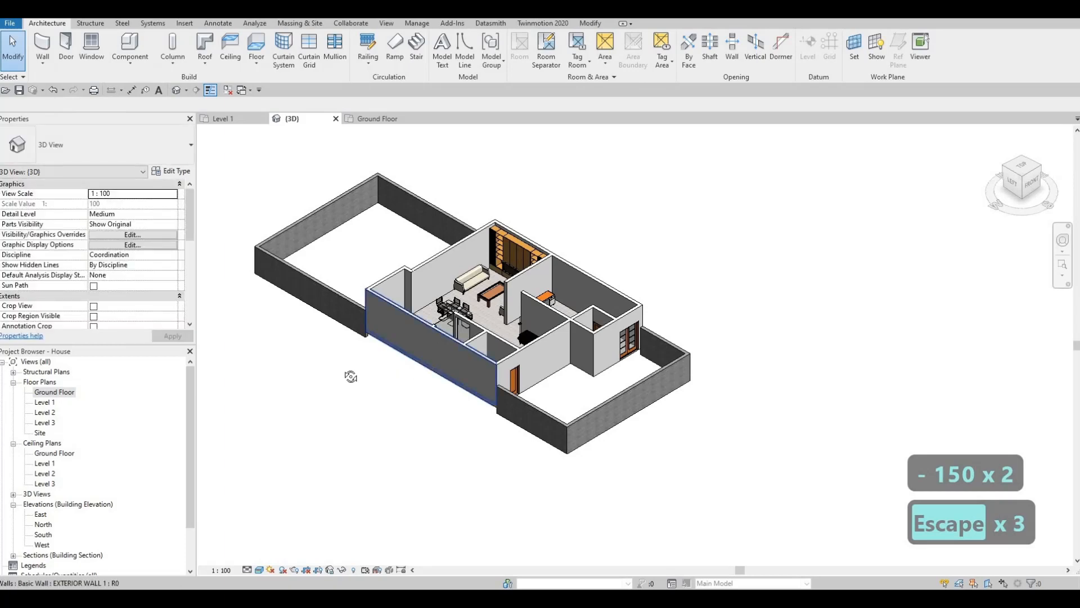
# Set the base constraint of the chain of EXTERIOR WALL 1 walls around the house to Ground Floor
pyautogui.keyDown('shift'); pyautogui.moveTo(360, 377); pyautogui.dragTo(416, 305, button='middle'); pyautogui.keyUp('shift')
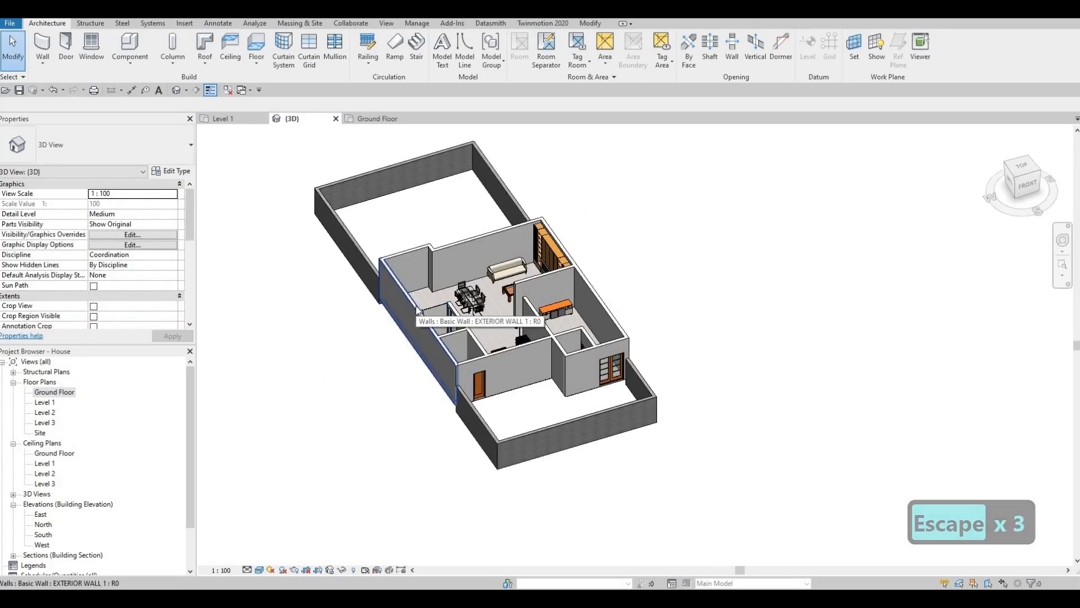
pyautogui.press('Tab')
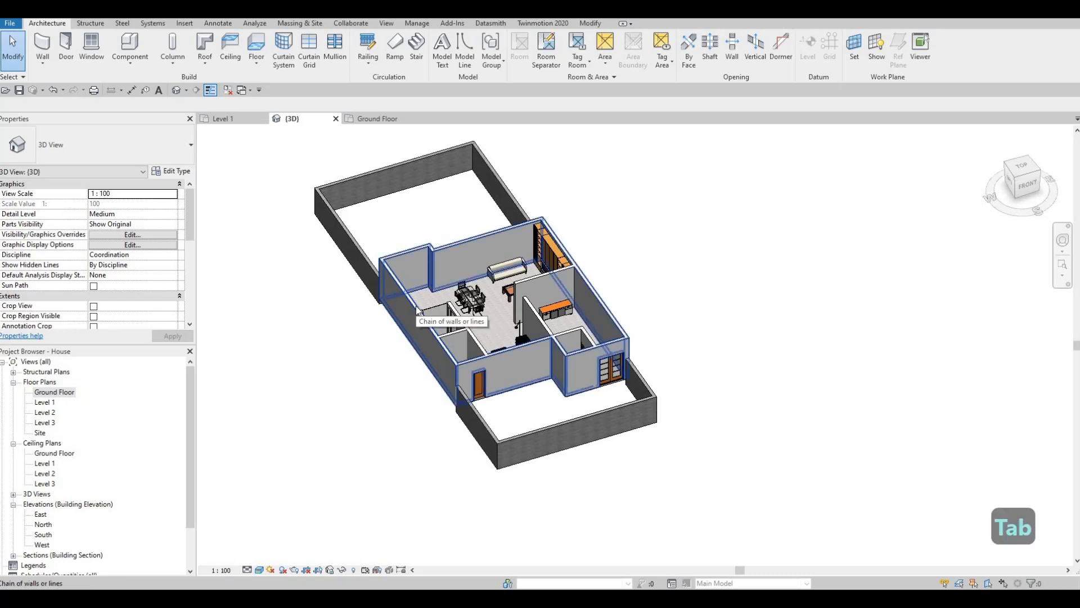
pyautogui.click(416, 305)
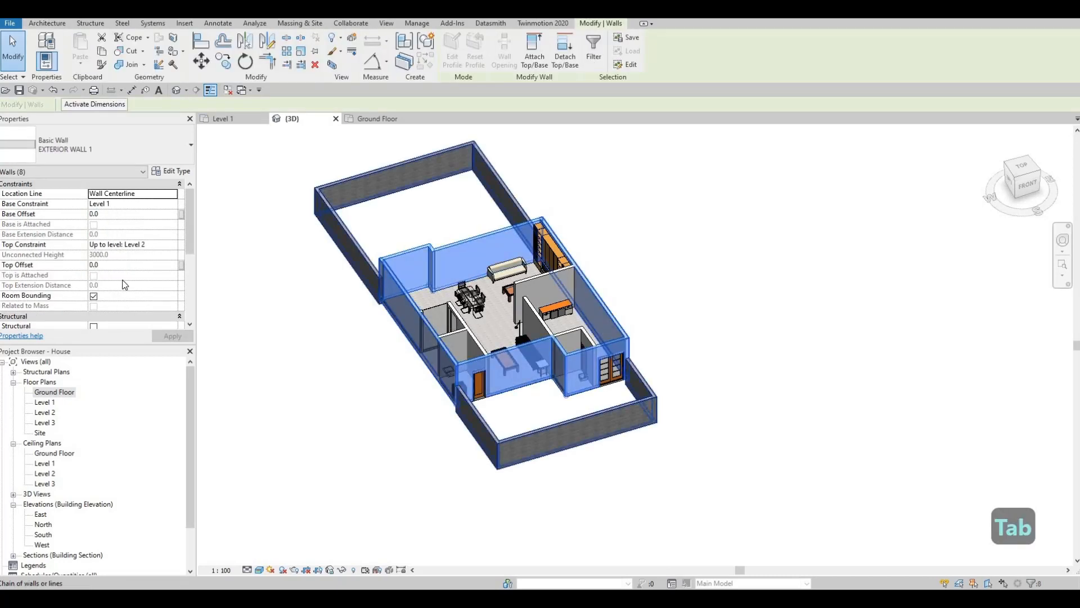
pyautogui.click(167, 205)
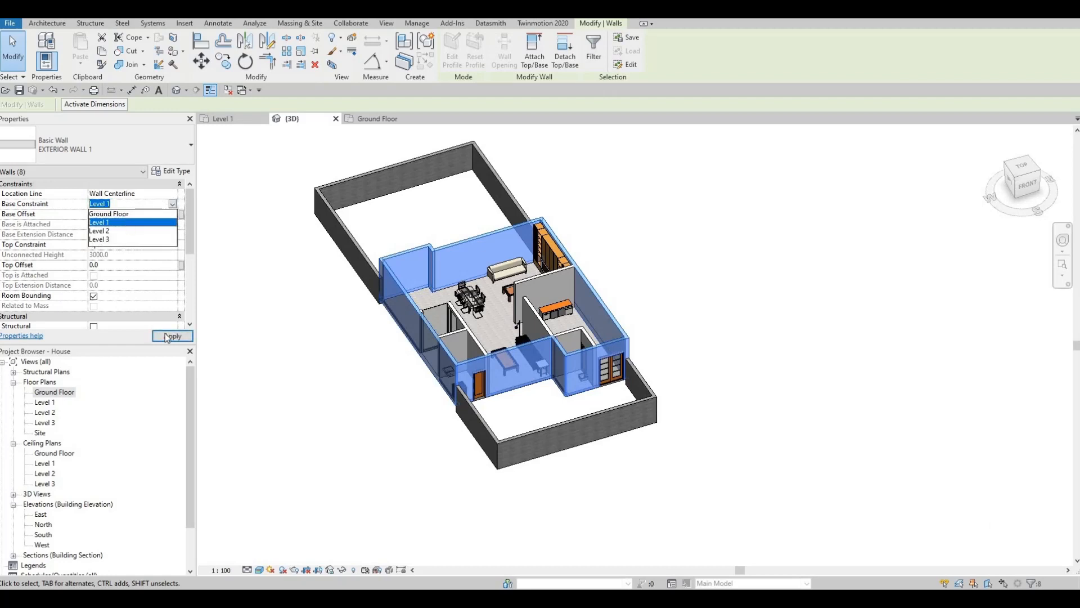
pyautogui.click(165, 338)
pyautogui.press('Escape')
# Set the base constraint of the three connected EXTERIOR WALL 1 partitions inside the house to Ground Floor
pyautogui.keyDown('shift'); pyautogui.moveTo(277, 417); pyautogui.dragTo(471, 274, button='middle'); pyautogui.keyUp('shift')
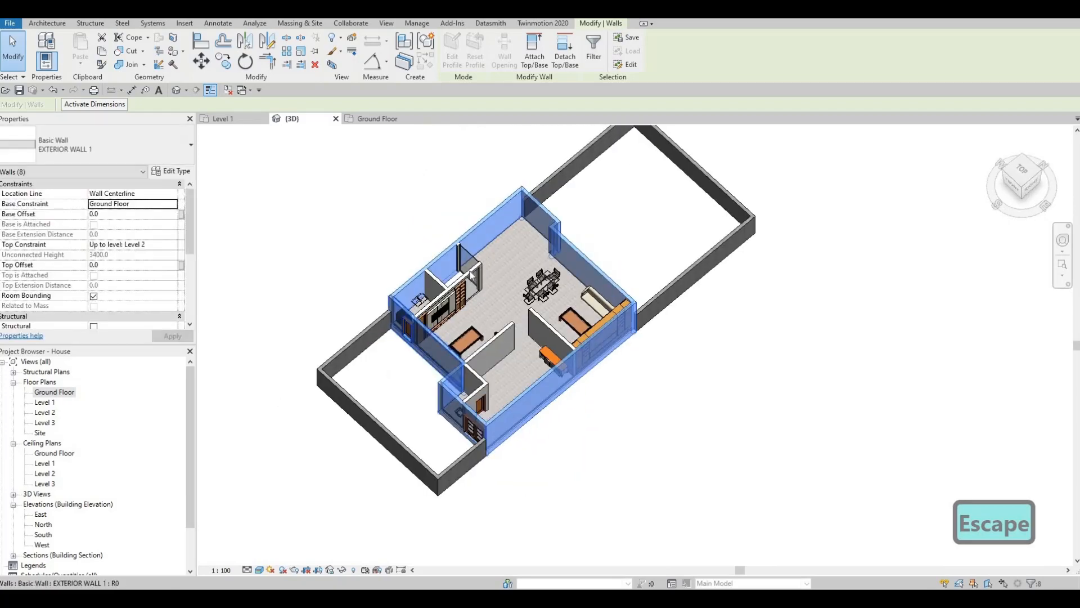
pyautogui.scroll(2, 472, 274)
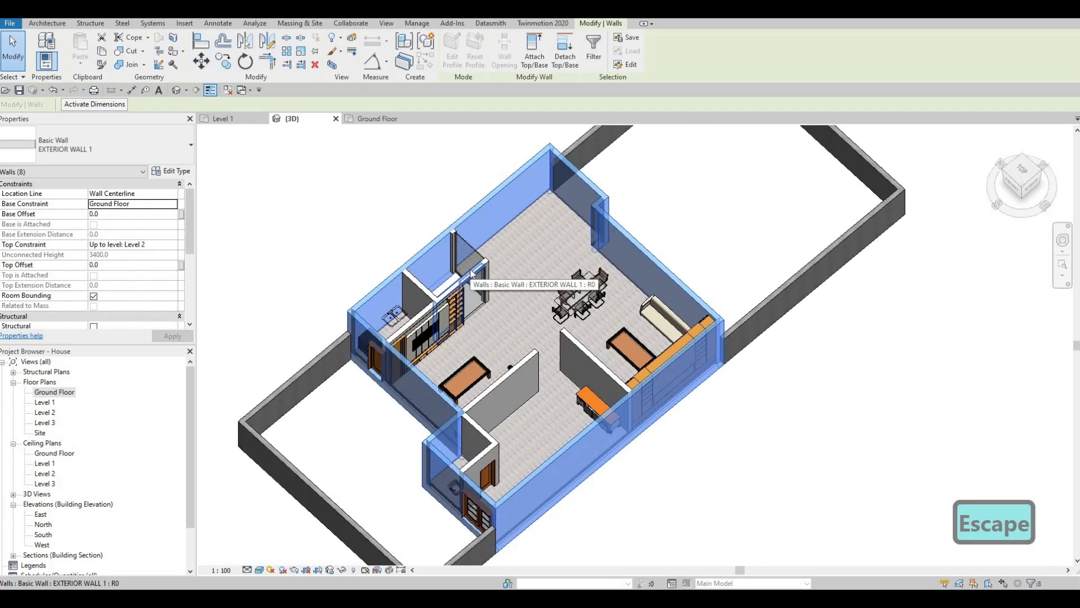
pyautogui.press('Tab')
pyautogui.click(471, 275)
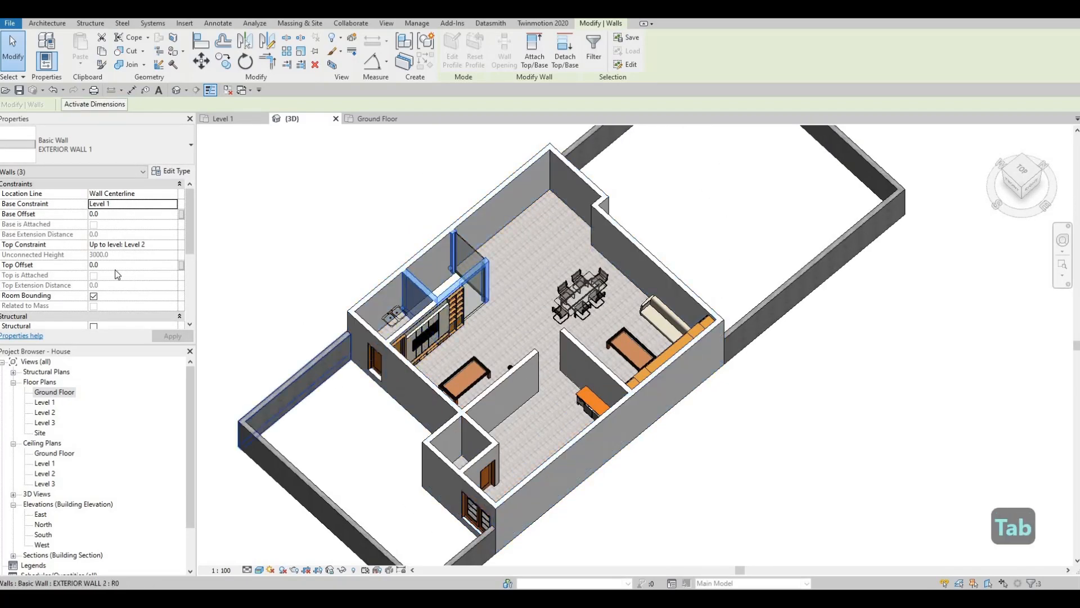
pyautogui.click(168, 203)
pyautogui.click(173, 203)
pyautogui.click(113, 214)
pyautogui.click(172, 336)
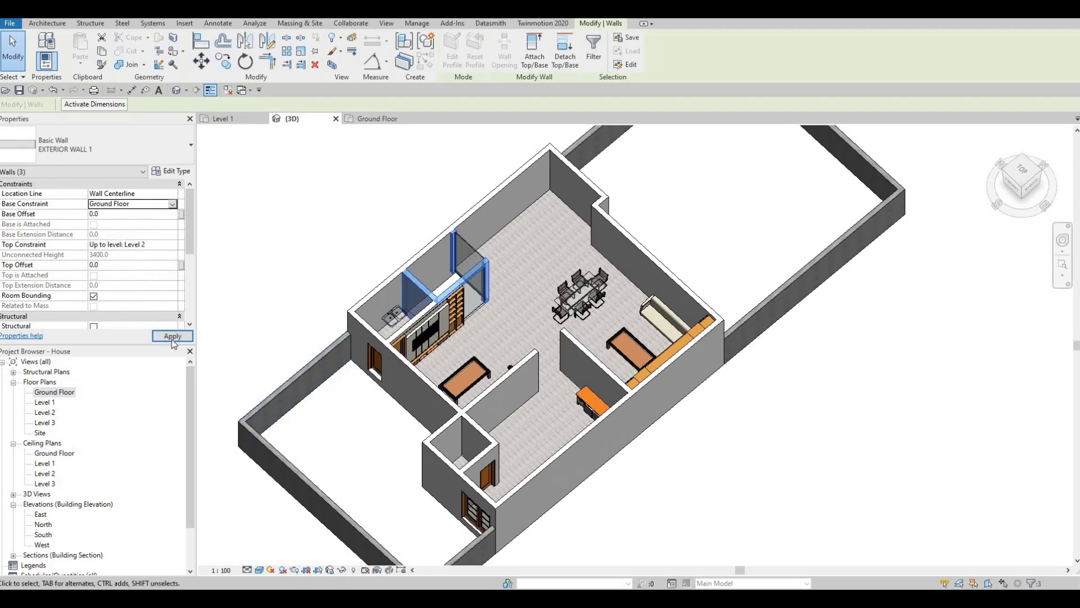
pyautogui.press('Escape')
pyautogui.press('Escape')
# Return to the Ground Floor plan and bring the house and rear yard into view
pyautogui.keyDown('shift'); pyautogui.moveTo(439, 357); pyautogui.dragTo(145, 410, button='middle'); pyautogui.keyUp('shift')
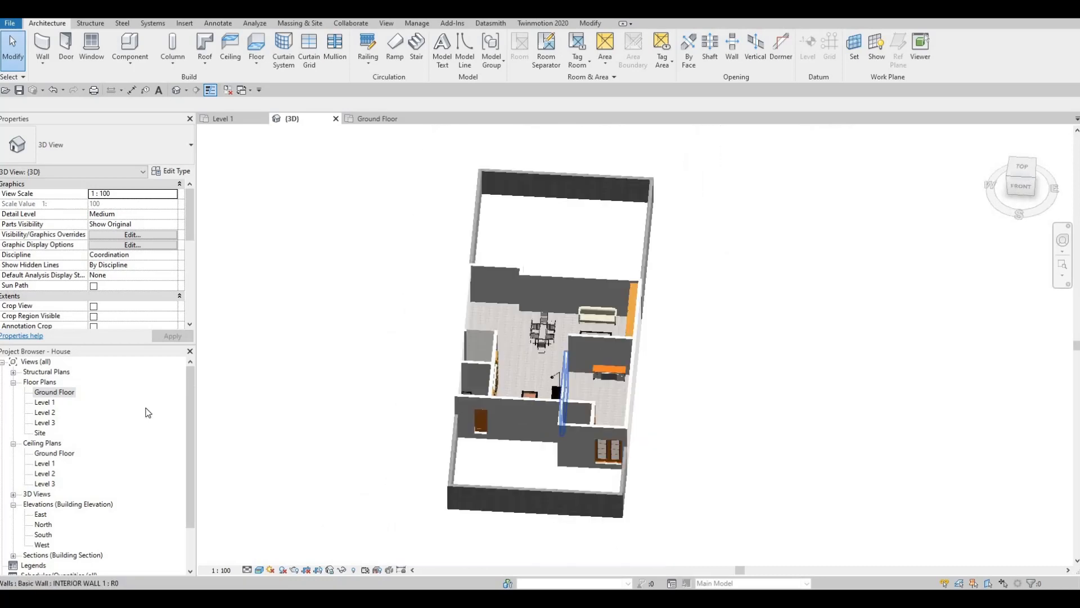
pyautogui.doubleClick(50, 394)
pyautogui.scroll(-2, 461, 377)
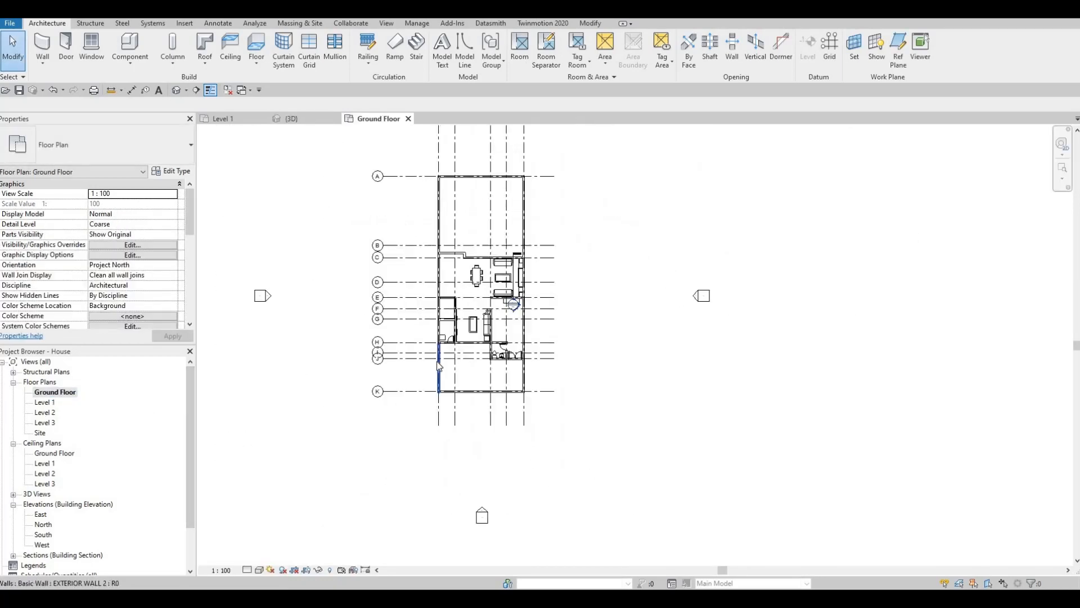
pyautogui.scroll(3, 439, 366)
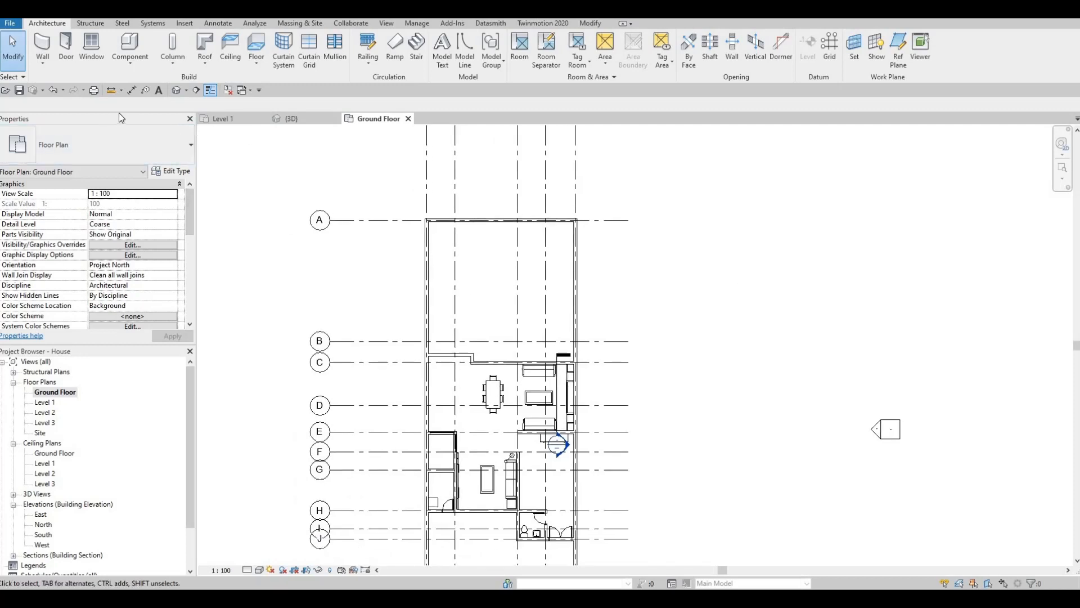
# Start an architectural wall and duplicate the EXTERIOR WALL 2 type as POOL WALL
pyautogui.click(42, 62)
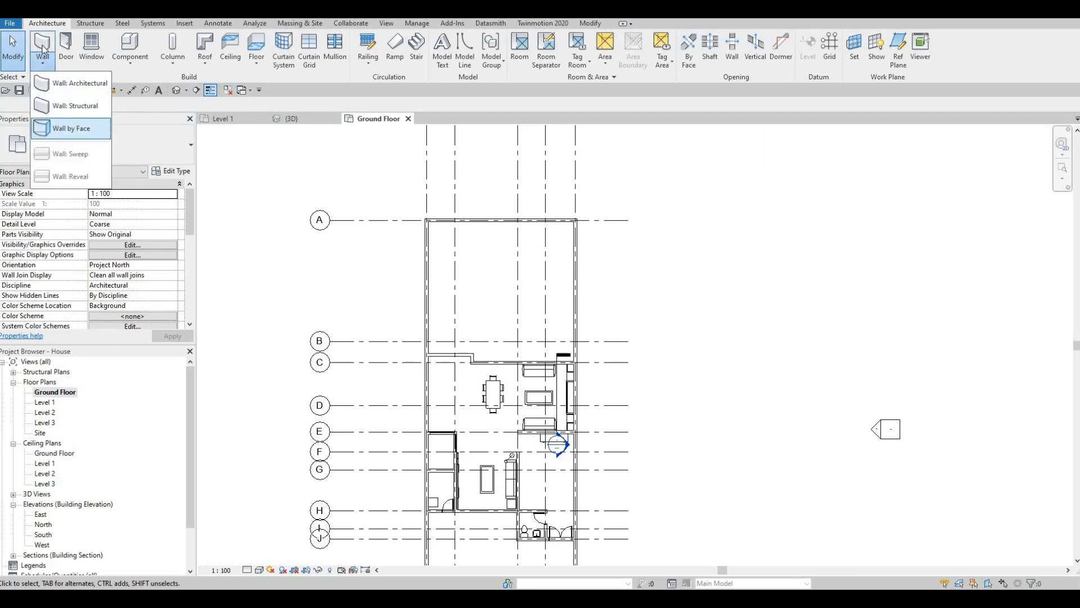
pyautogui.click(73, 84)
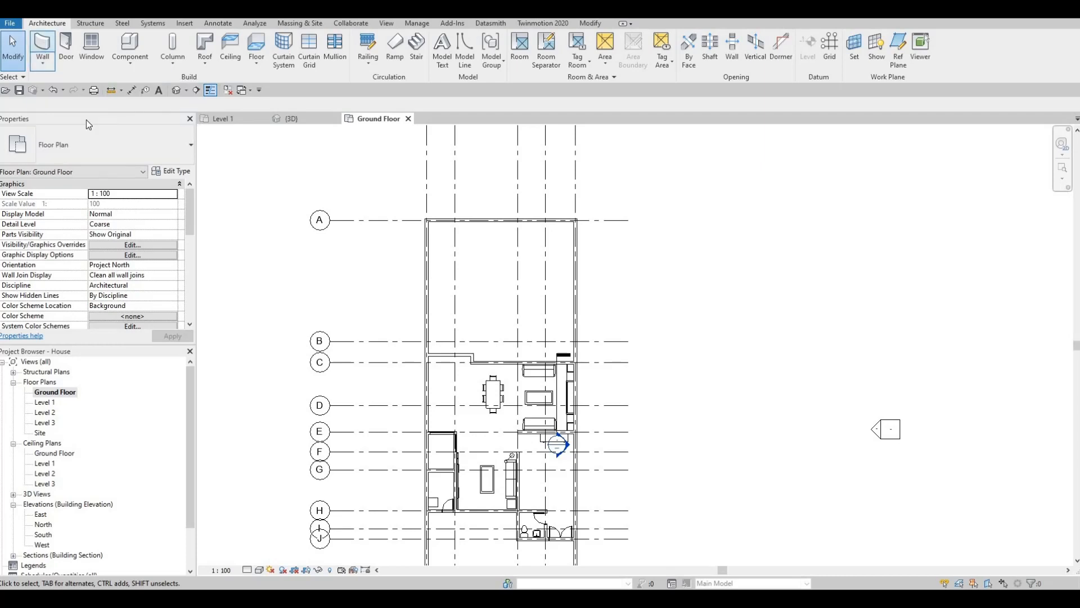
pyautogui.click(171, 172)
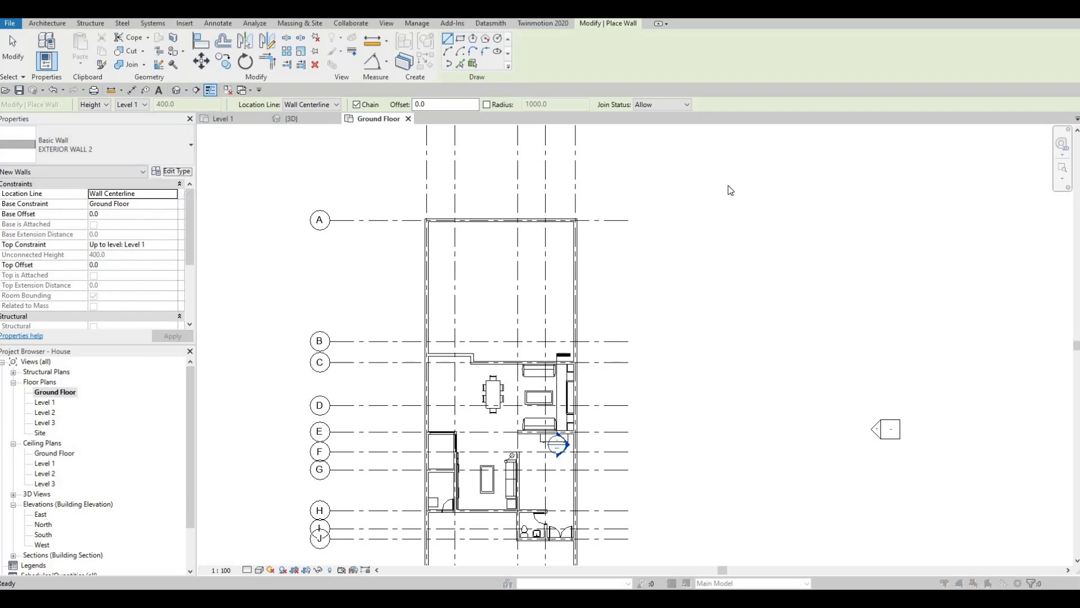
pyautogui.click(674, 161)
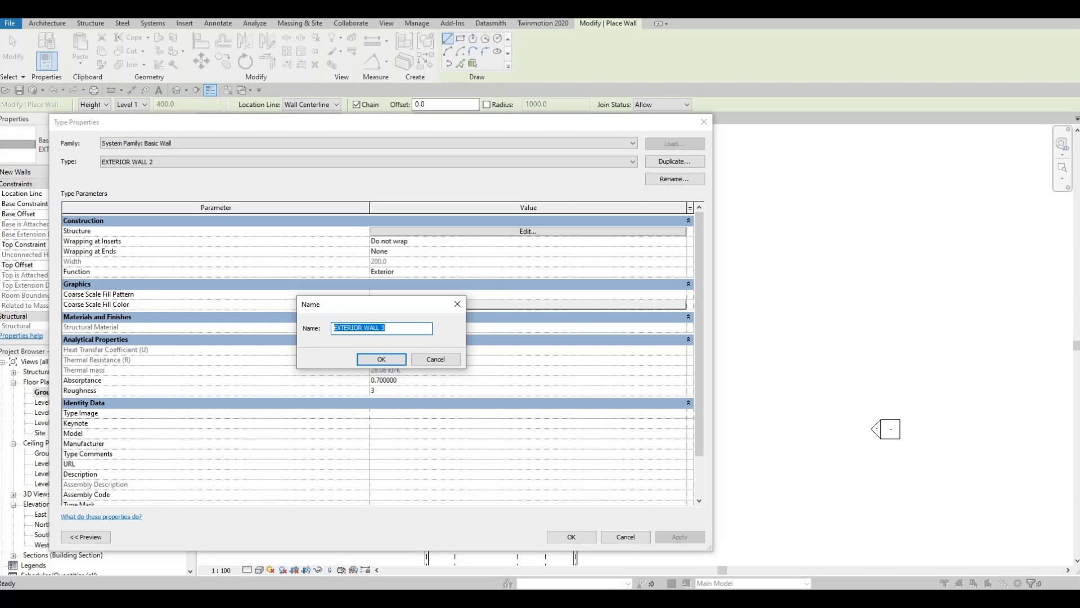
pyautogui.write('POOL WALL')
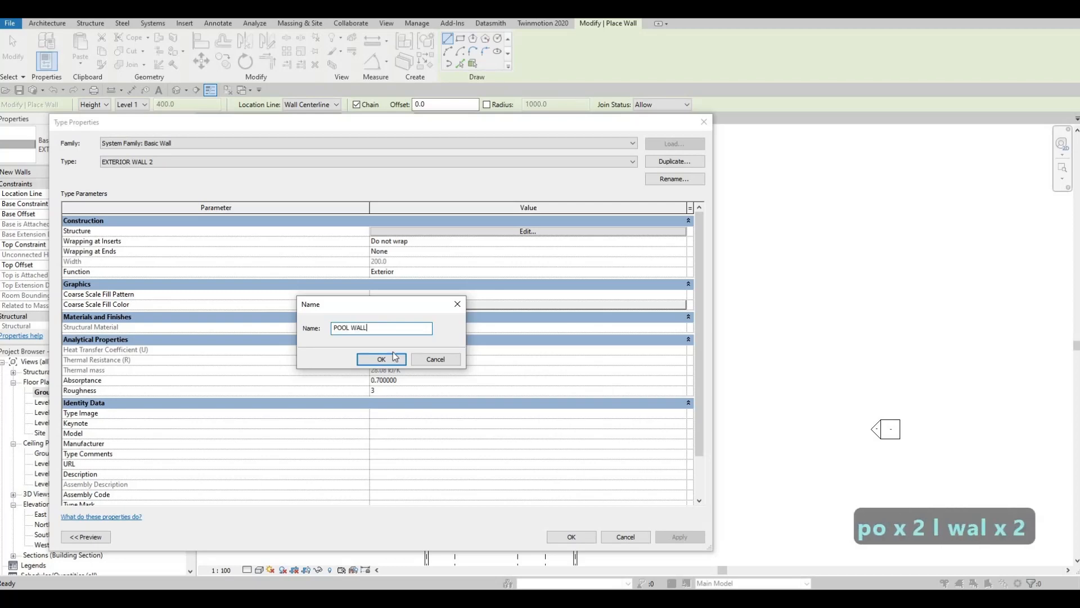
pyautogui.click(391, 360)
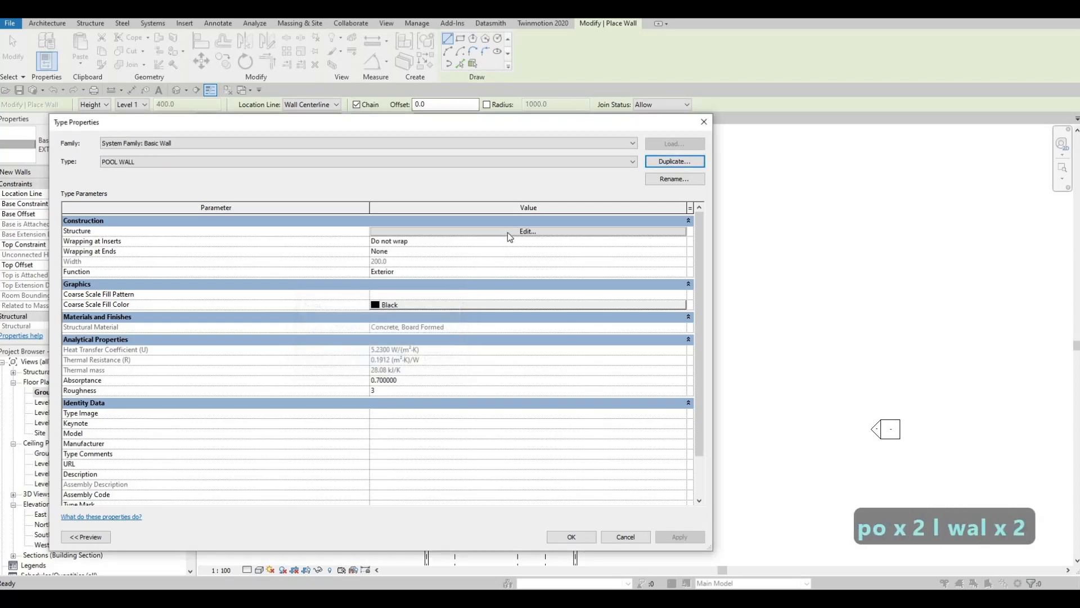
# Assign the Ceramic Tile material to the structure layer of the POOL WALL type
pyautogui.click(379, 231)
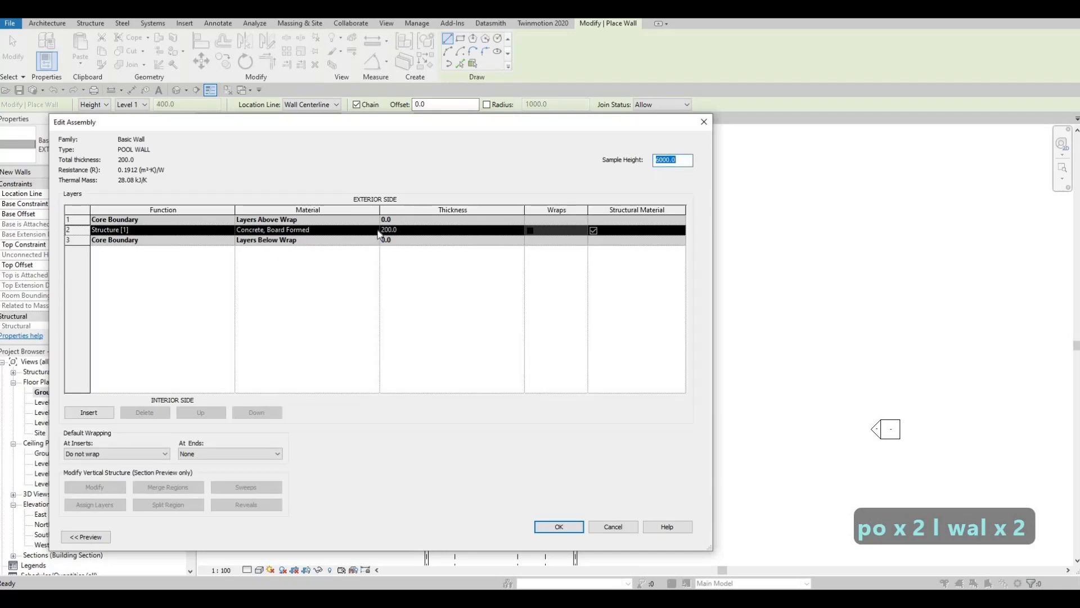
pyautogui.click(378, 230)
pyautogui.click(376, 230)
pyautogui.click(356, 85)
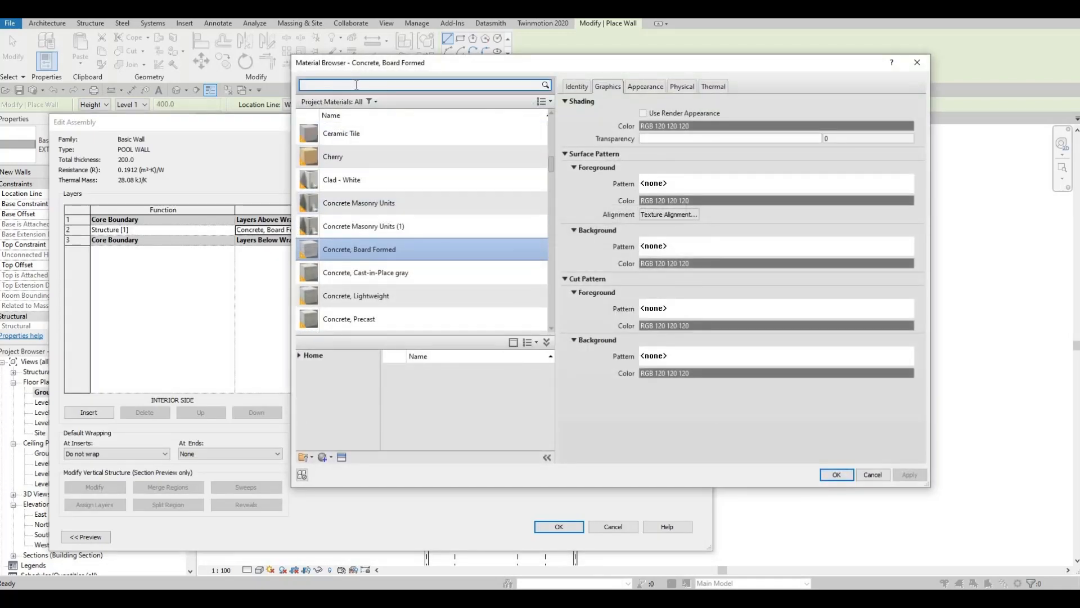
pyautogui.write('TILE')
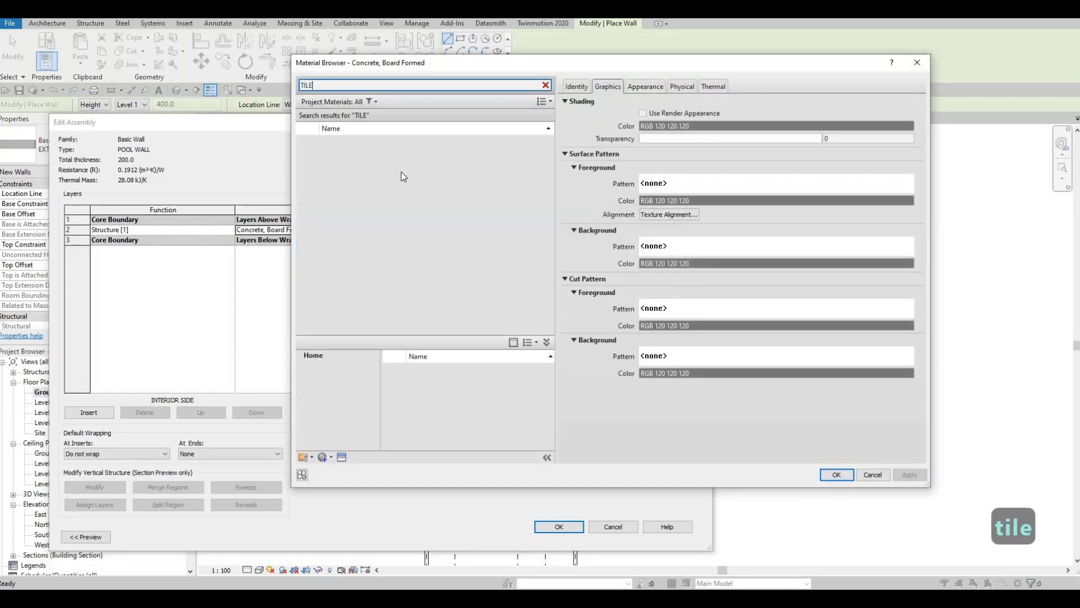
pyautogui.click(426, 238)
pyautogui.scroll(-1, 425, 264)
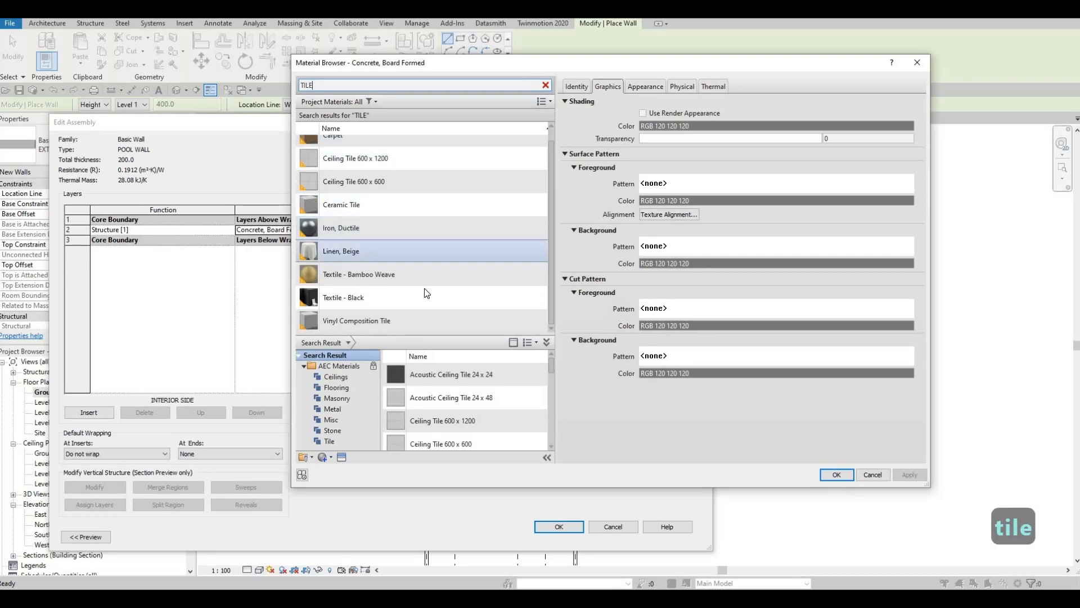
pyautogui.click(424, 288)
pyautogui.click(385, 207)
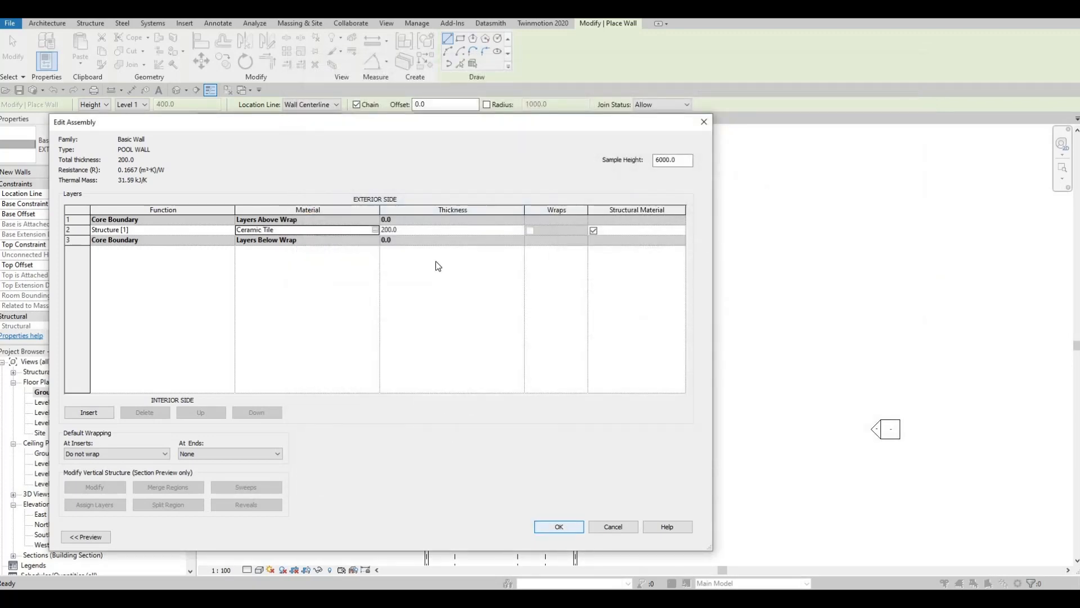
# Set the POOL WALL structure layer's thickness to 100 and accept the type changes
pyautogui.click(412, 230)
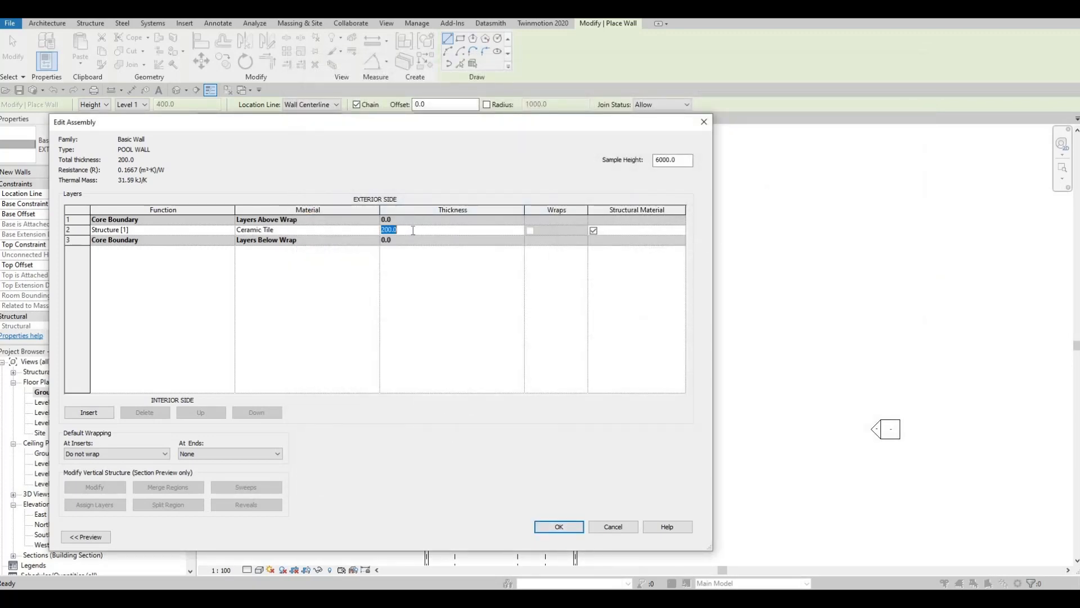
pyautogui.write('100')
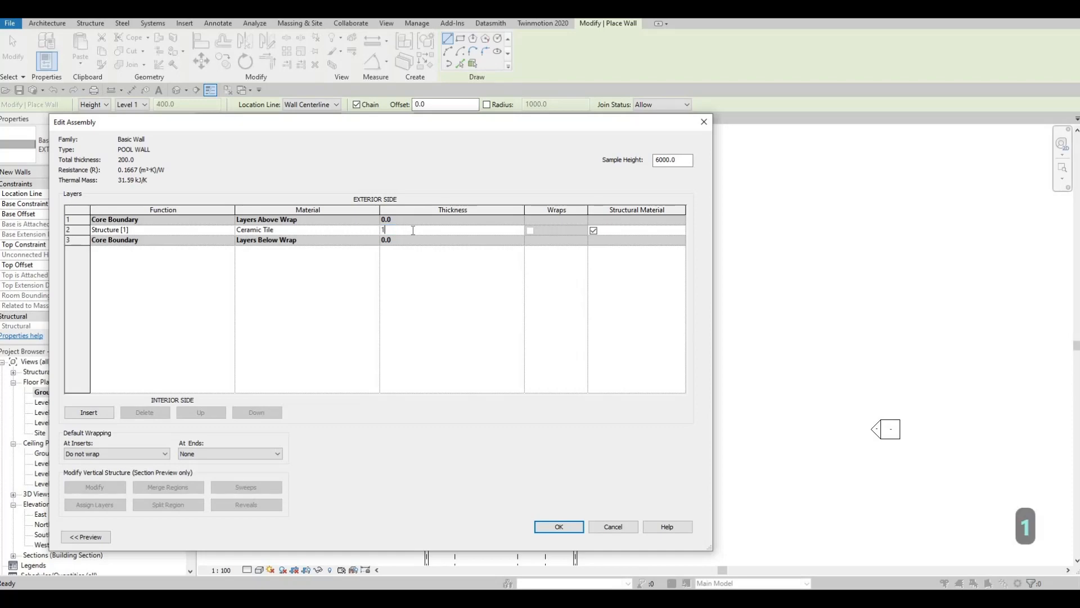
pyautogui.click(546, 527)
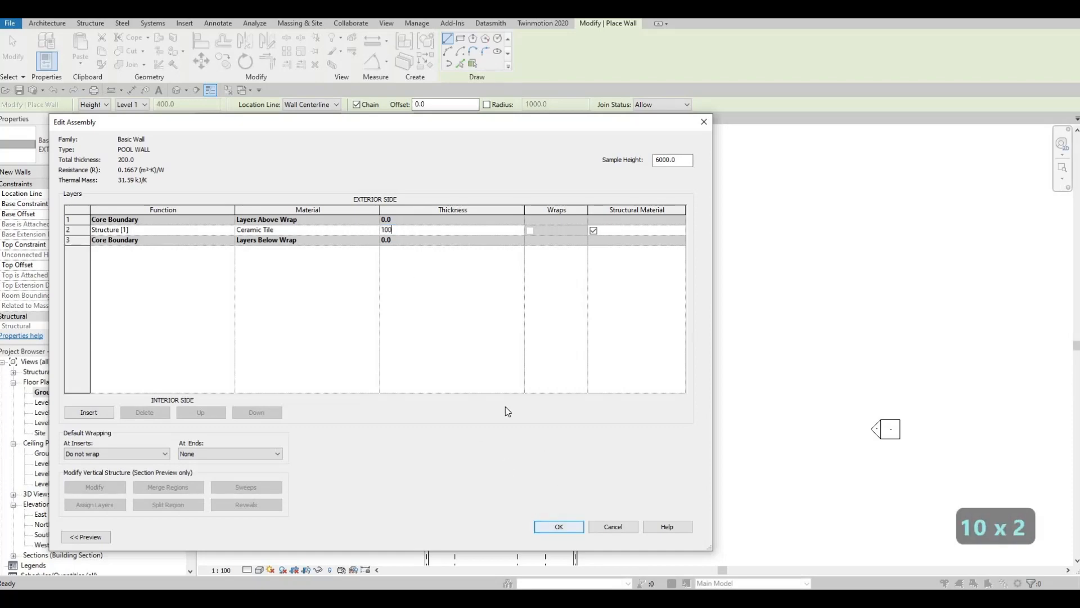
pyautogui.press('Return')
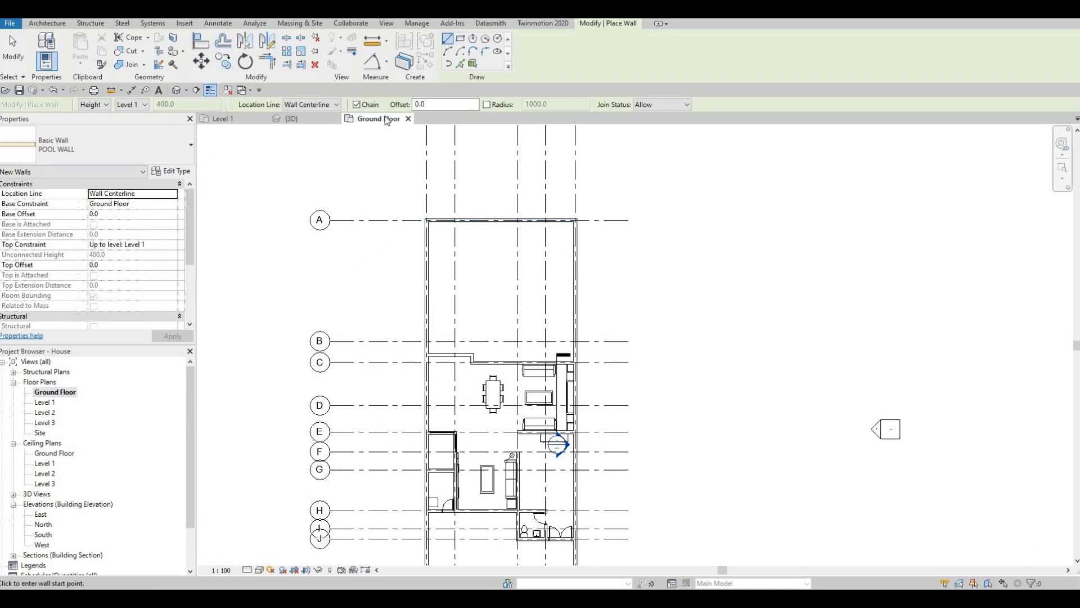
# Draw a rectangle of POOL WALL walls, about 5990 by 2841 mm, in the rear yard between grid lines A and B
pyautogui.click(461, 39)
pyautogui.click(454, 252)
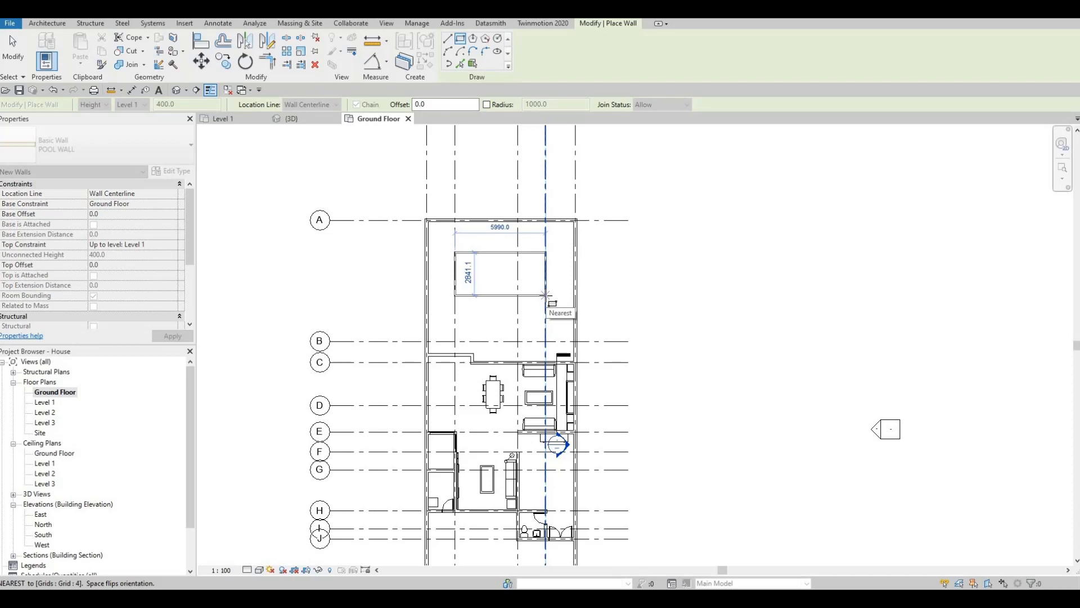
pyautogui.click(545, 295)
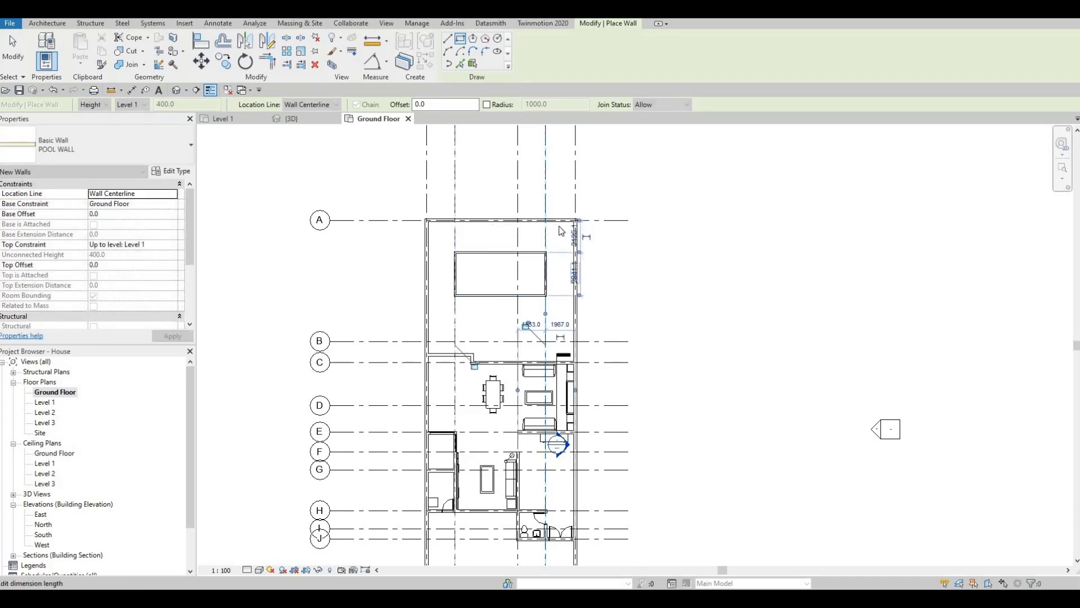
pyautogui.press('Escape')
pyautogui.press('Escape')
pyautogui.press('Escape')
pyautogui.press('Escape')
# Set the distance between the pool's two long walls to 2800 by moving the wall nearest grid A
pyautogui.scroll(2, 471, 258)
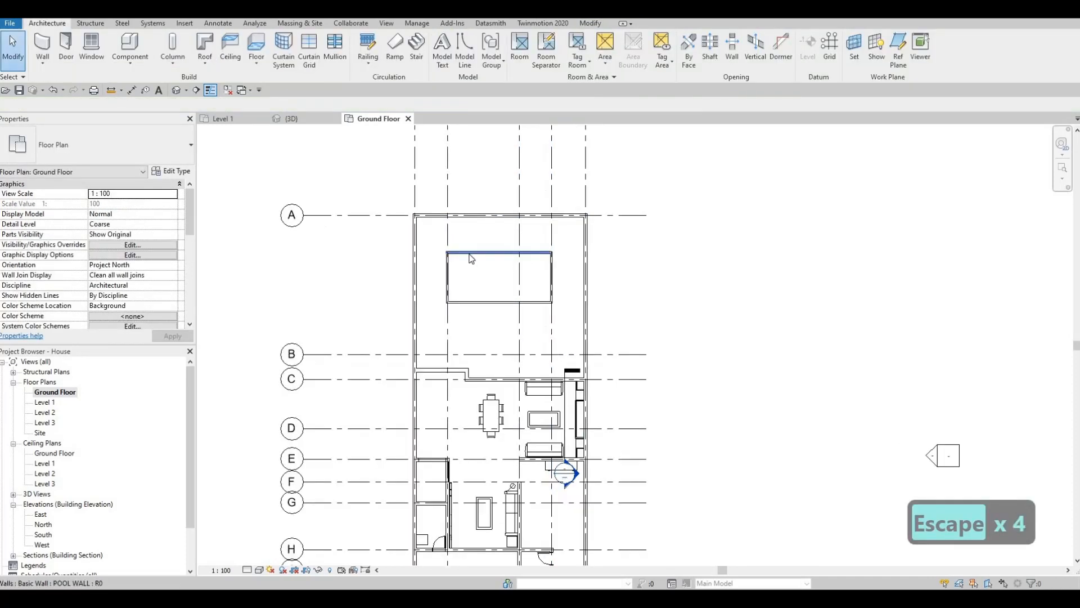
pyautogui.press('Tab')
pyautogui.click(473, 259)
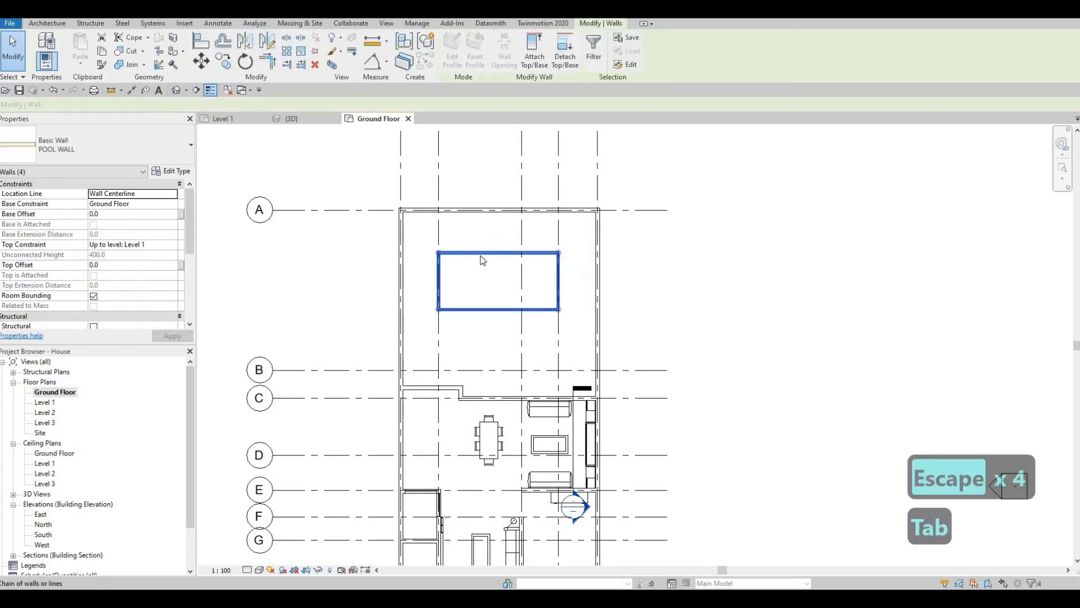
pyautogui.press('Escape')
pyautogui.click(600, 258)
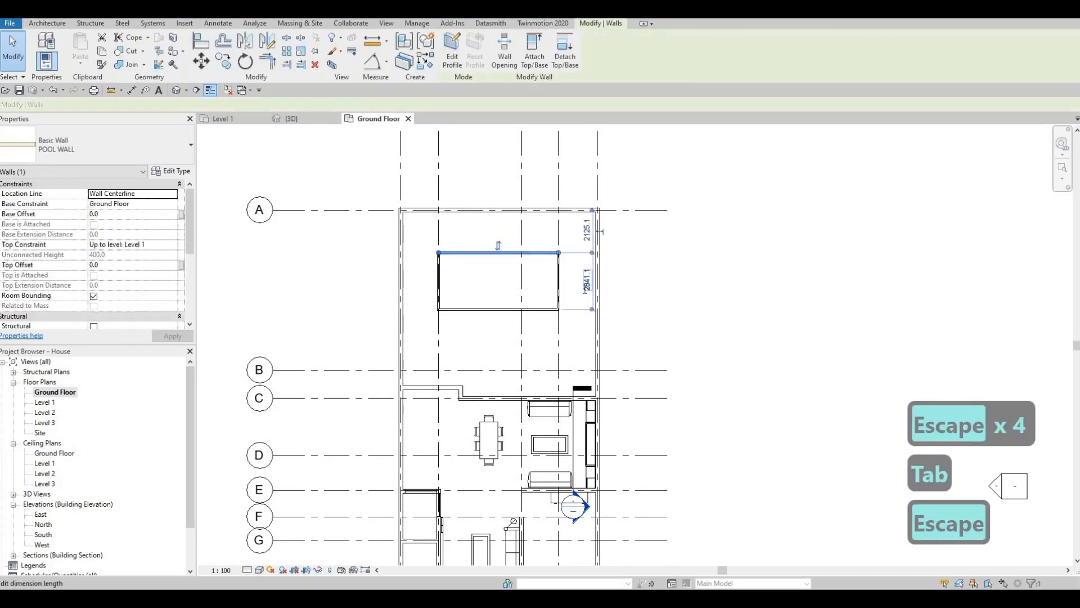
pyautogui.click(587, 280)
pyautogui.write('2800')
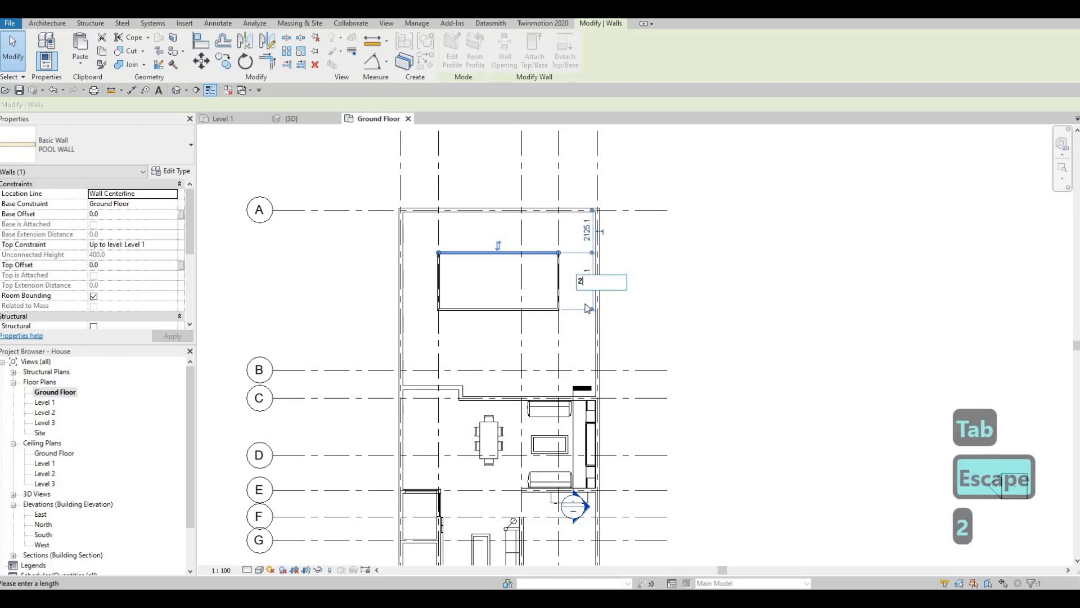
pyautogui.press('Return')
pyautogui.press('Escape')
pyautogui.press('Escape')
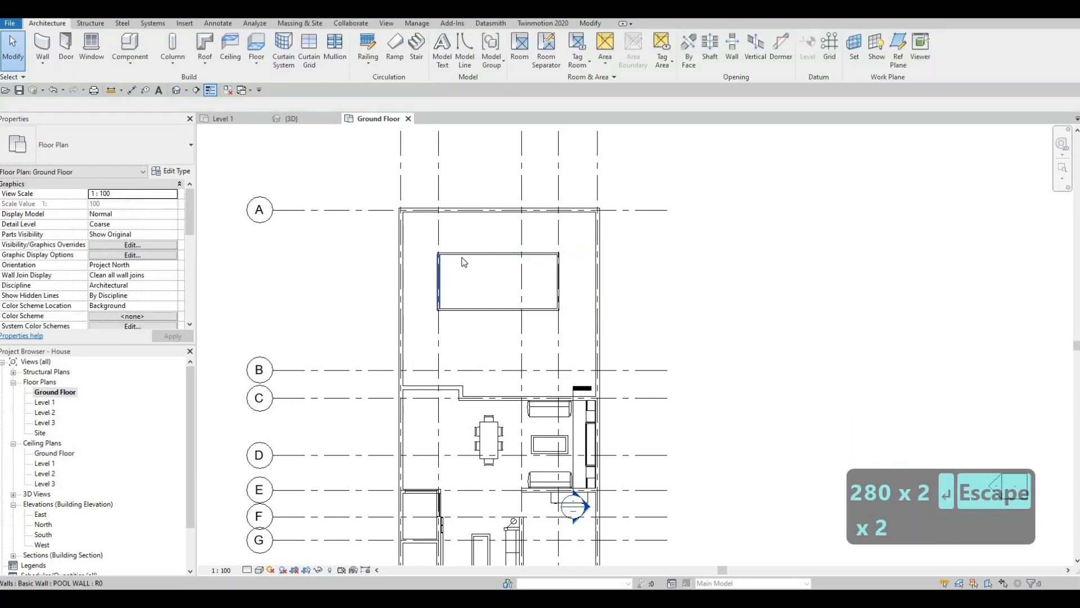
# Measure the pool's left short wall from the opposite short wall and set that distance to 6000
pyautogui.click(440, 262)
pyautogui.moveTo(462, 220); pyautogui.dragTo(559, 255)
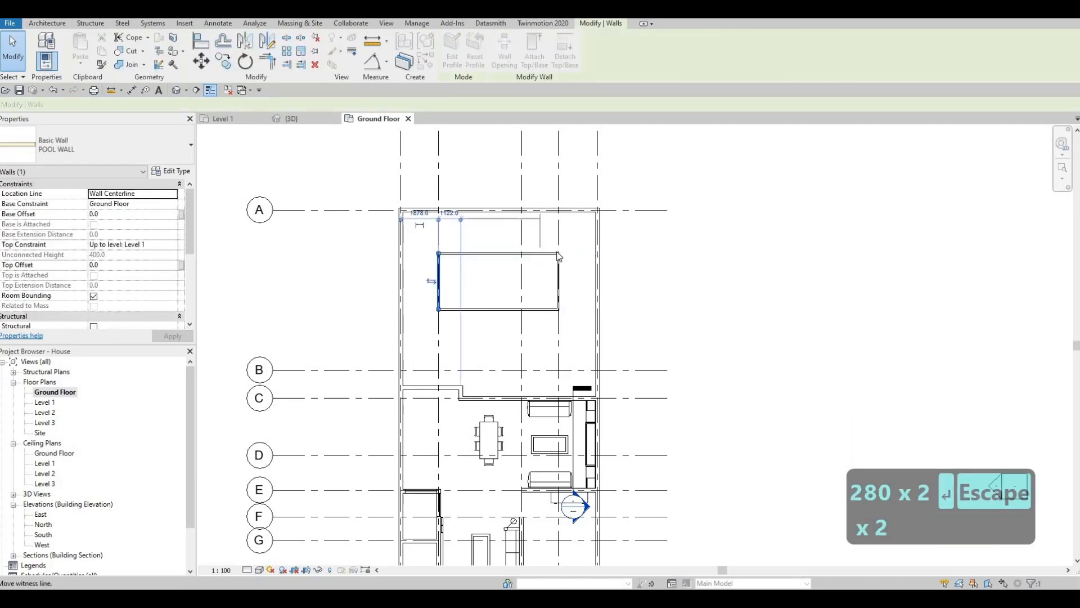
pyautogui.click(495, 213)
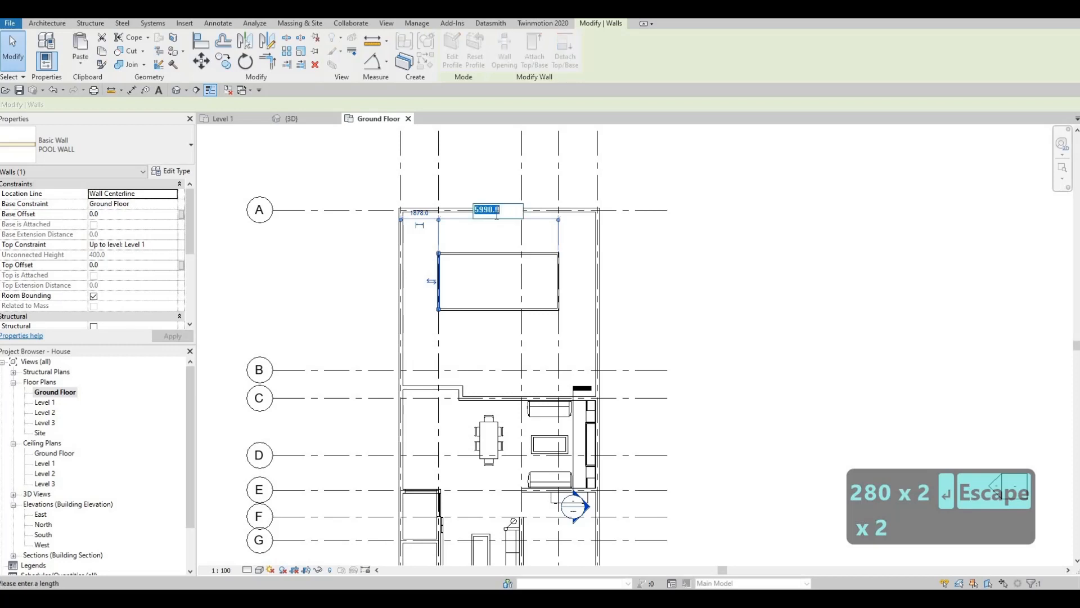
pyautogui.write('6000')
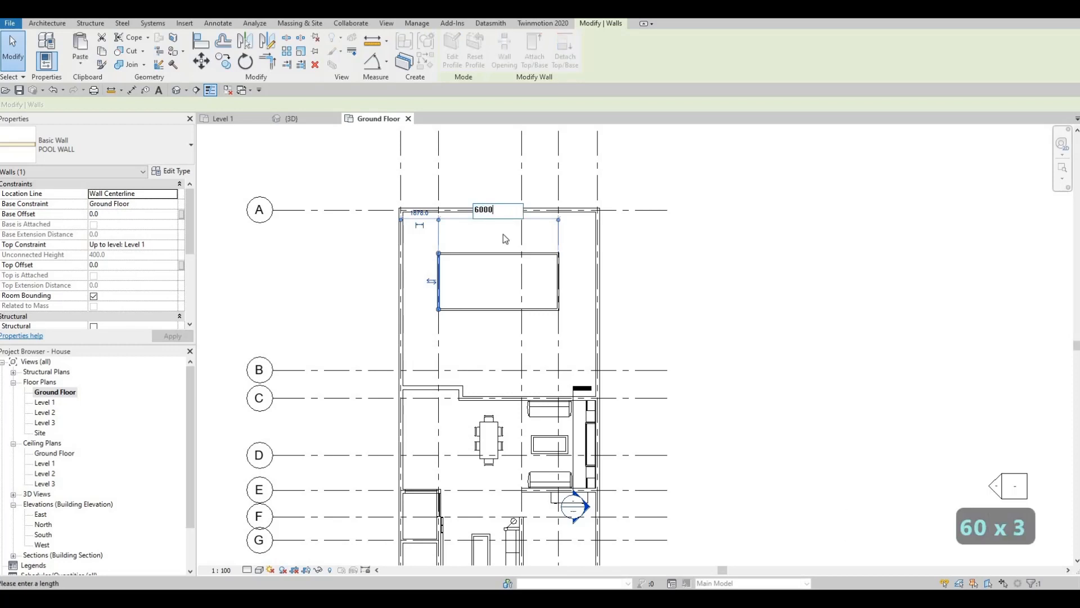
pyautogui.press('Return')
pyautogui.press('Escape')
pyautogui.press('Escape')
pyautogui.press('Escape')
# Nudge the four pool walls three increments toward the rear yard wall on grid A
pyautogui.moveTo(508, 294); pyautogui.dragTo(544, 292, button='middle')
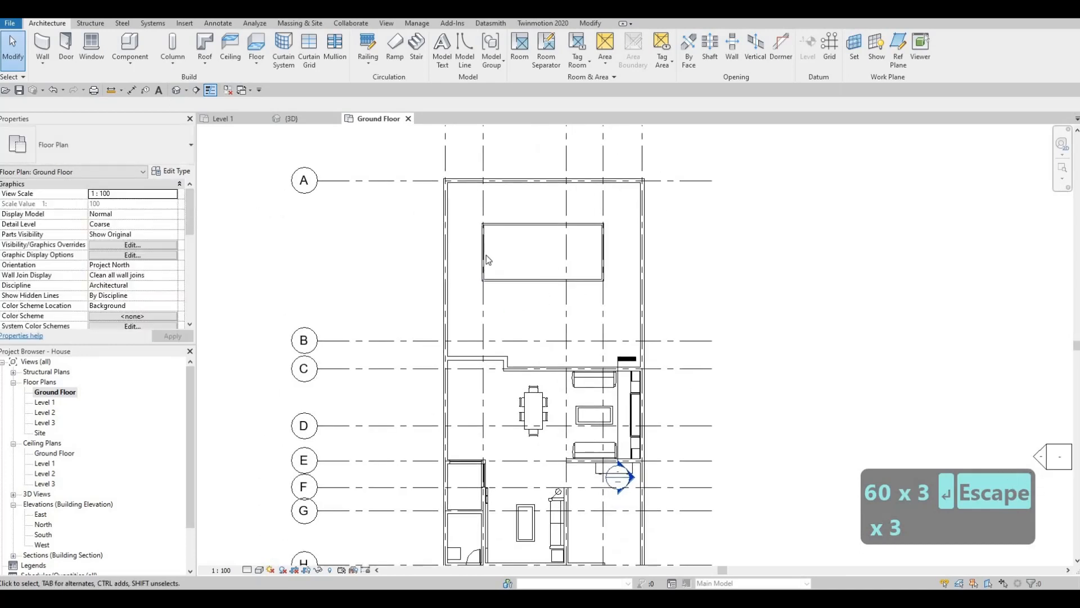
pyautogui.moveTo(488, 260); pyautogui.dragTo(473, 270, button='middle')
pyautogui.press('Escape')
pyautogui.moveTo(456, 223); pyautogui.dragTo(604, 316)
pyautogui.press('Up')
pyautogui.press('Up')
pyautogui.press('Up')
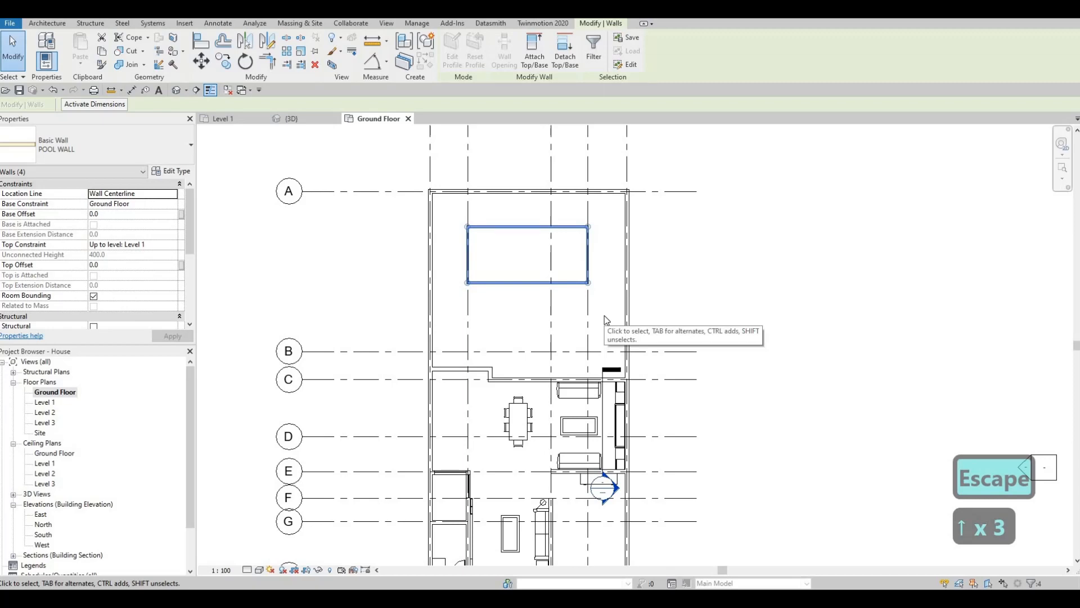
pyautogui.press('Escape')
pyautogui.press('Escape')
pyautogui.press('Escape')
pyautogui.press('Escape')
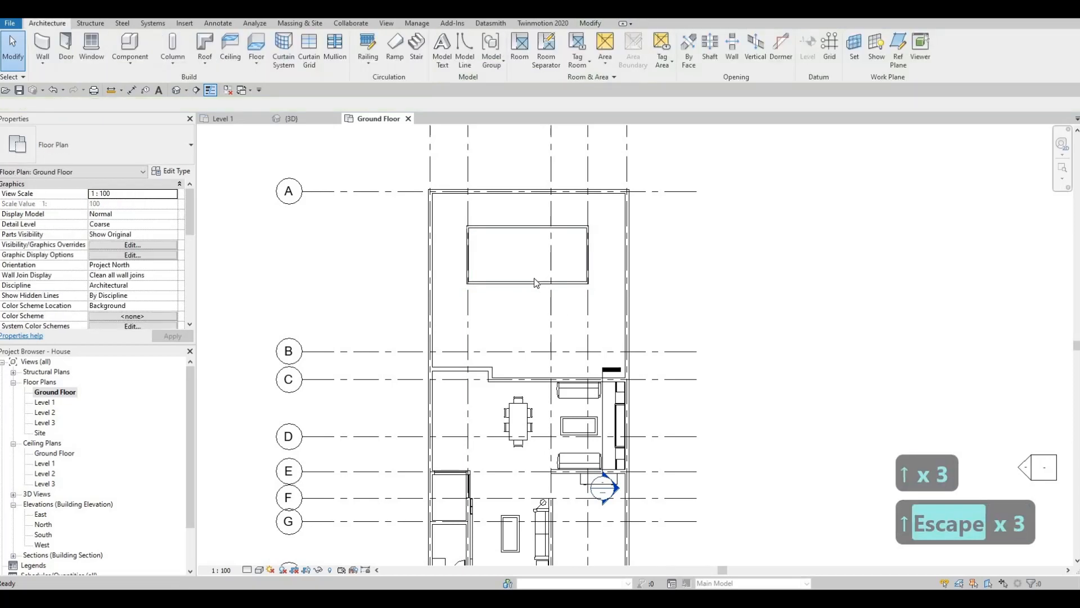
# In the 3D view, set the top constraint of the chain of four pool walls to Ground Floor
pyautogui.moveTo(687, 316); pyautogui.dragTo(661, 279, button='middle')
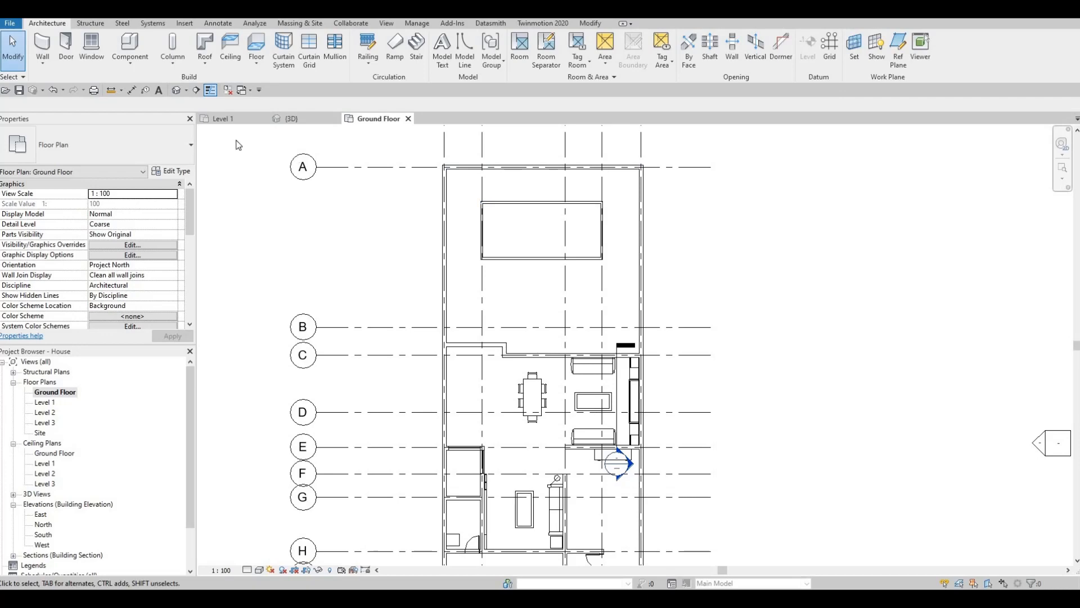
pyautogui.click(292, 119)
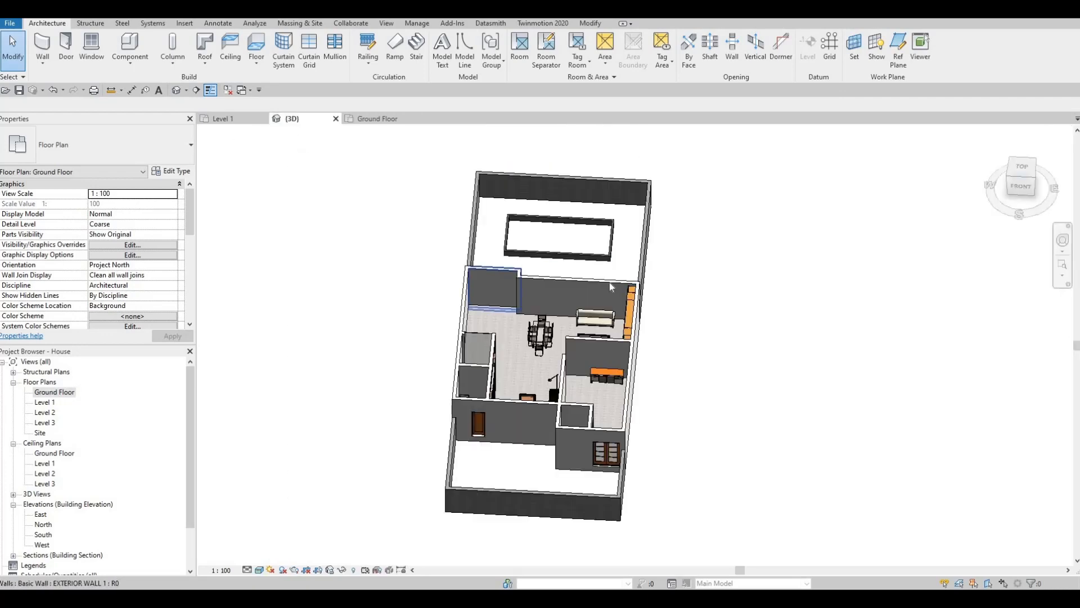
pyautogui.keyDown('shift'); pyautogui.moveTo(610, 285); pyautogui.dragTo(379, 336, button='middle'); pyautogui.keyUp('shift')
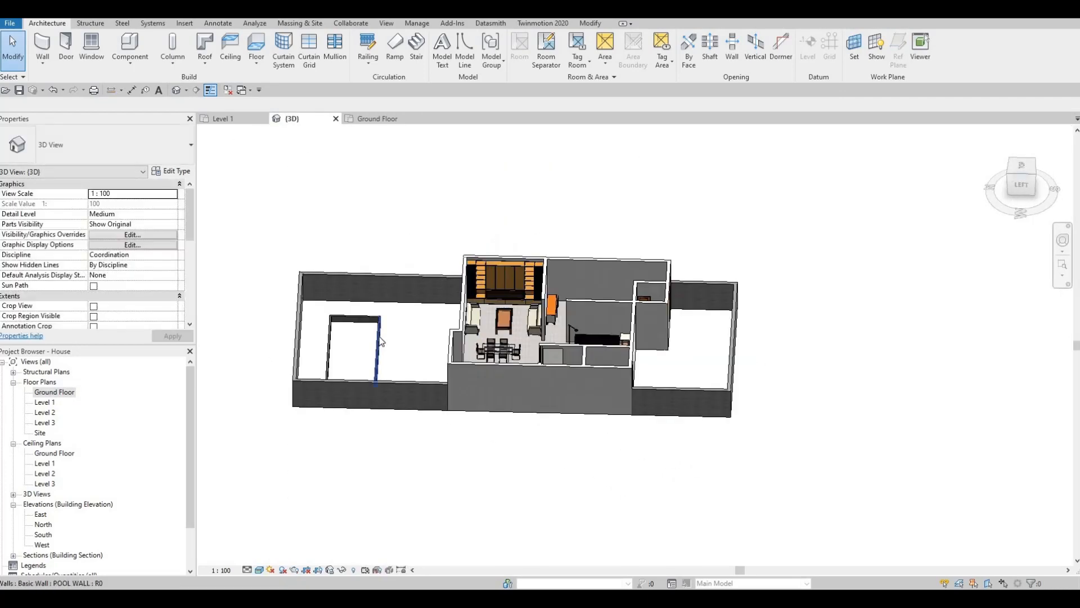
pyautogui.press('Tab')
pyautogui.click(356, 343)
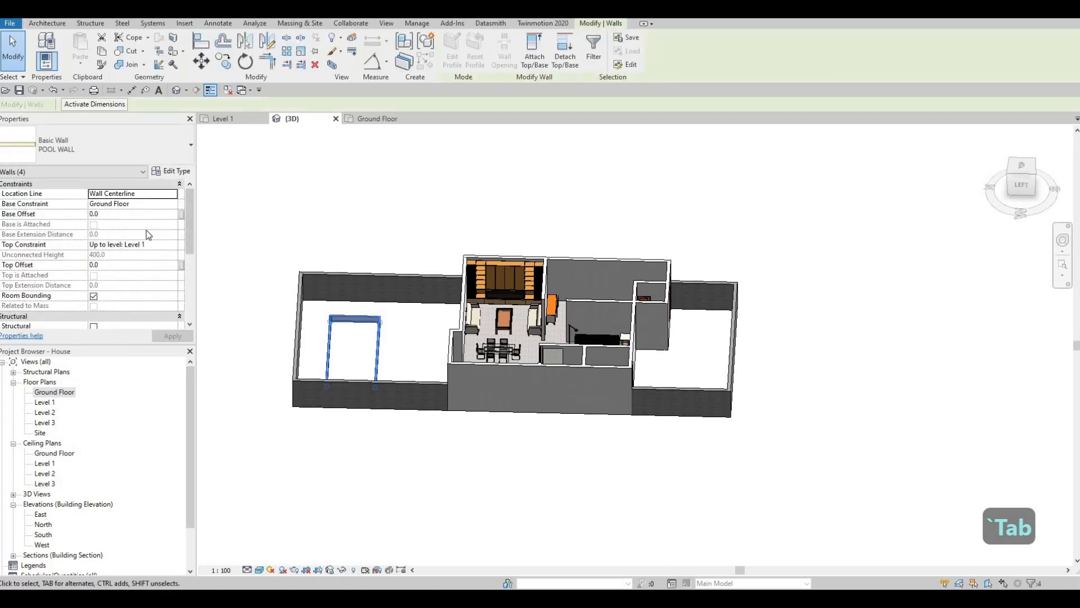
pyautogui.click(173, 244)
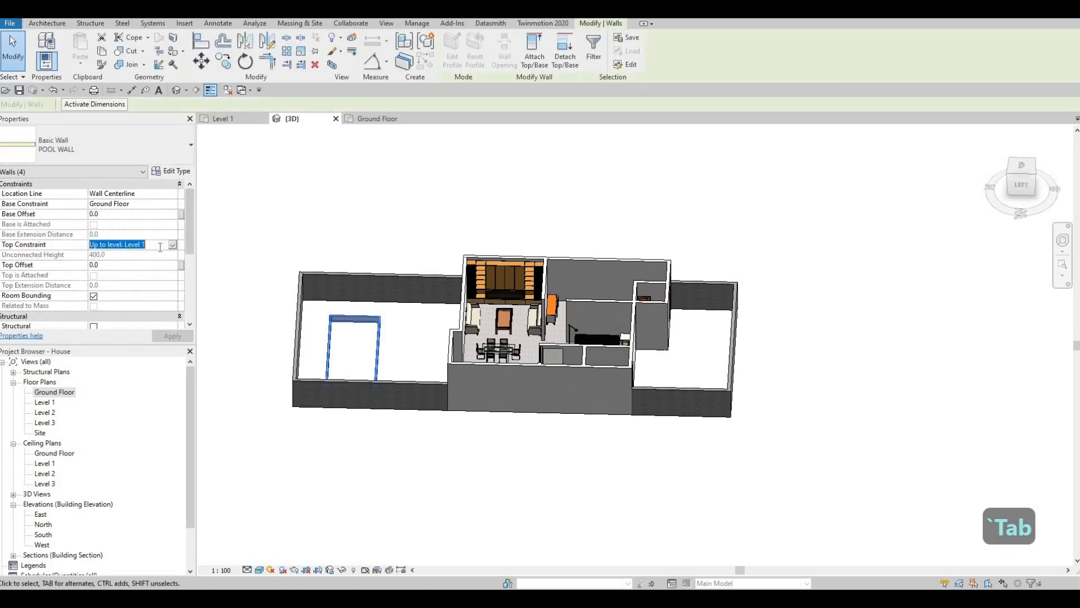
pyautogui.click(129, 262)
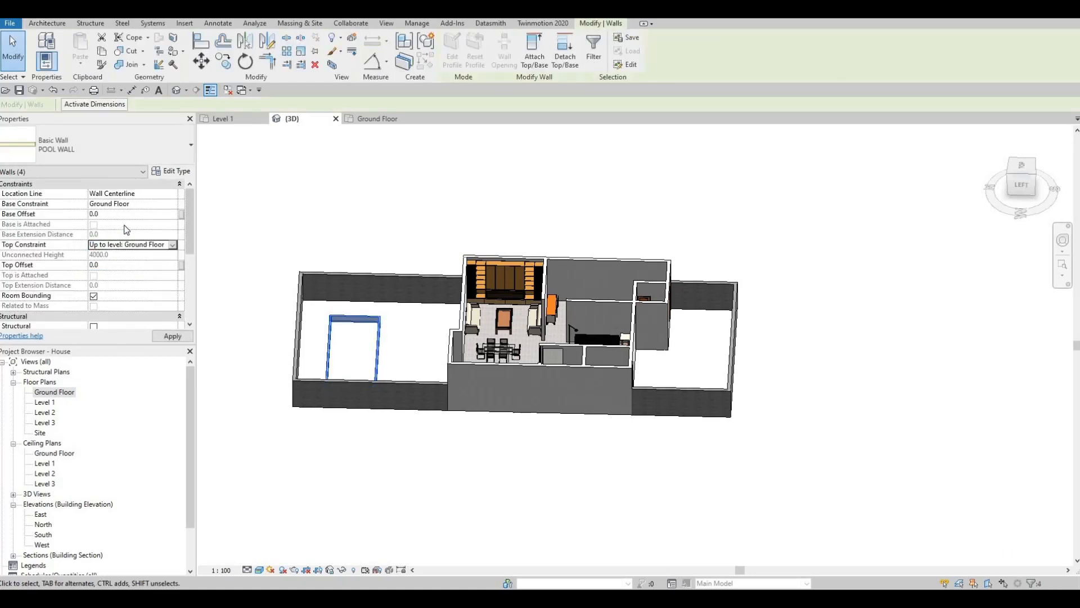
# Set the base offset of the four pool walls to -2000
pyautogui.click(115, 212)
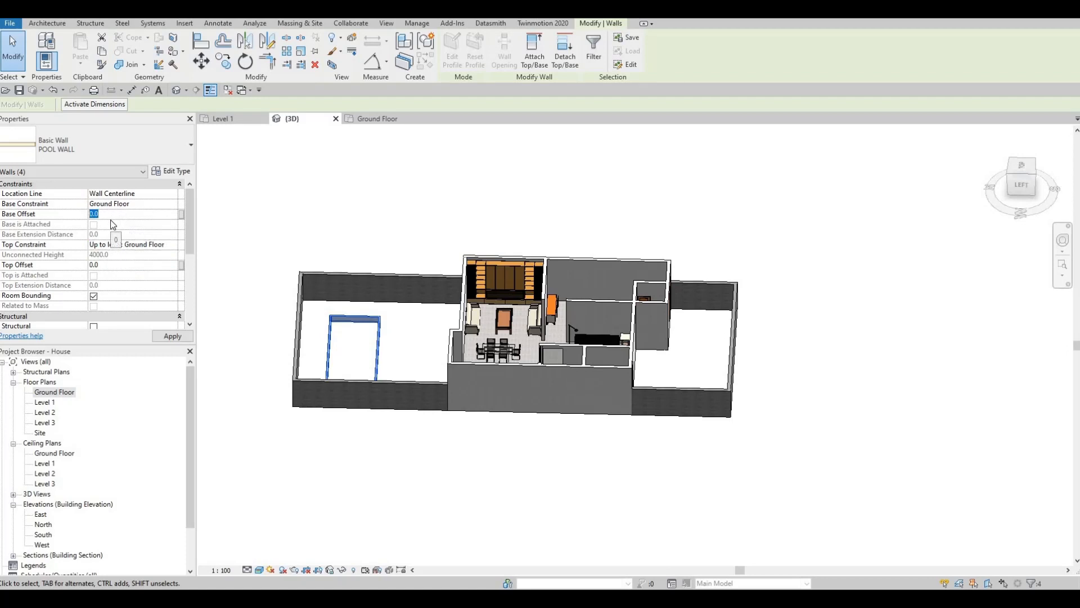
pyautogui.write('-')
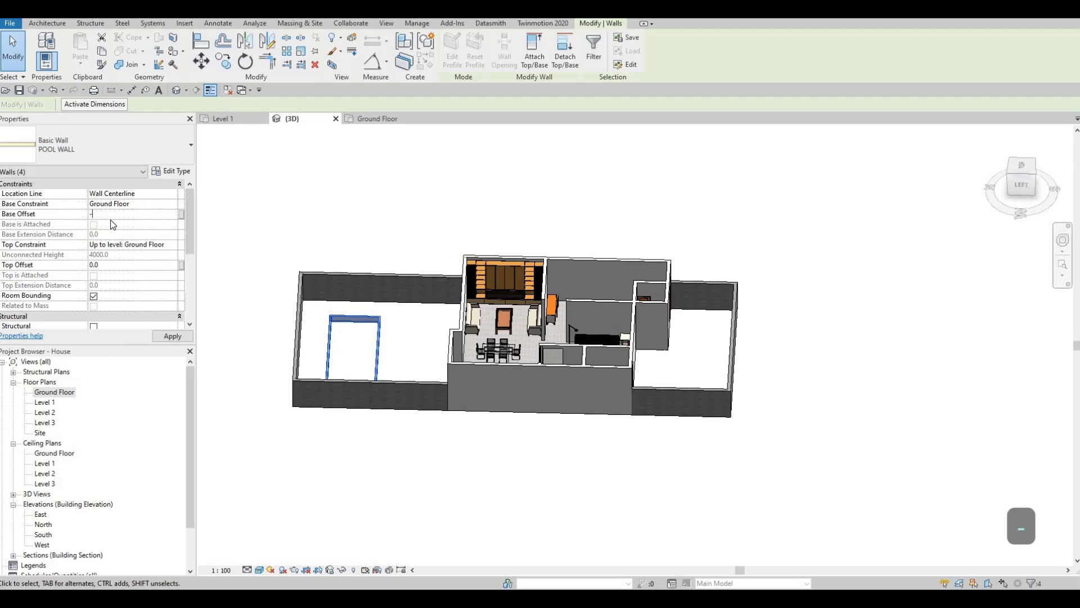
pyautogui.write('2000')
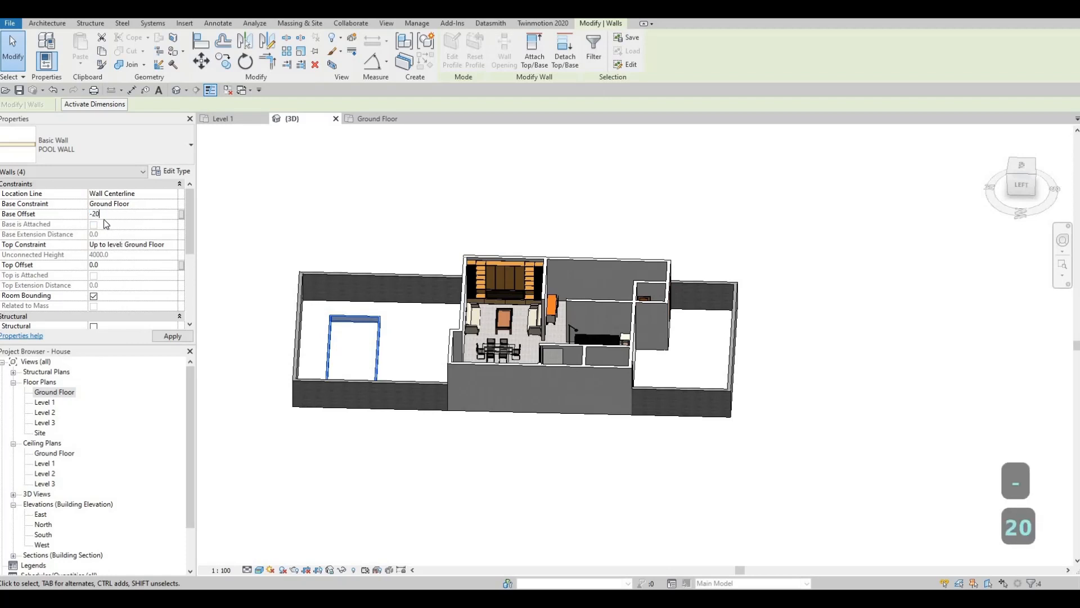
pyautogui.click(171, 336)
pyautogui.press('Escape')
pyautogui.press('Escape')
# Select the chain of four pool walls in the 3D view and set its base offset to -1500
pyautogui.keyDown('shift'); pyautogui.moveTo(281, 445); pyautogui.dragTo(268, 328, button='middle'); pyautogui.keyUp('shift')
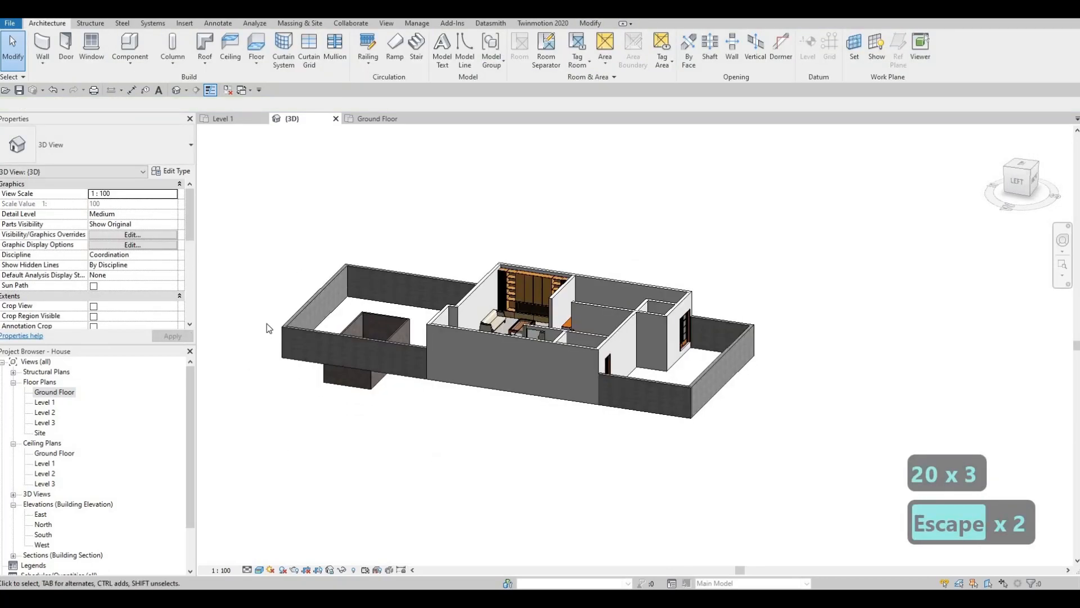
pyautogui.press('Tab')
pyautogui.click(329, 380)
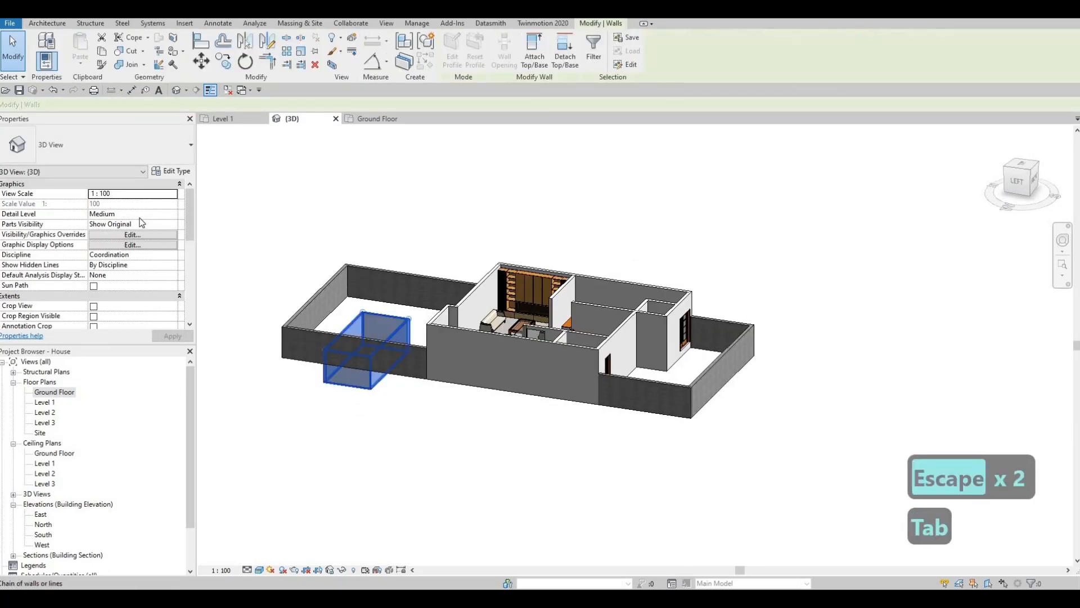
pyautogui.click(138, 216)
pyautogui.write('1')
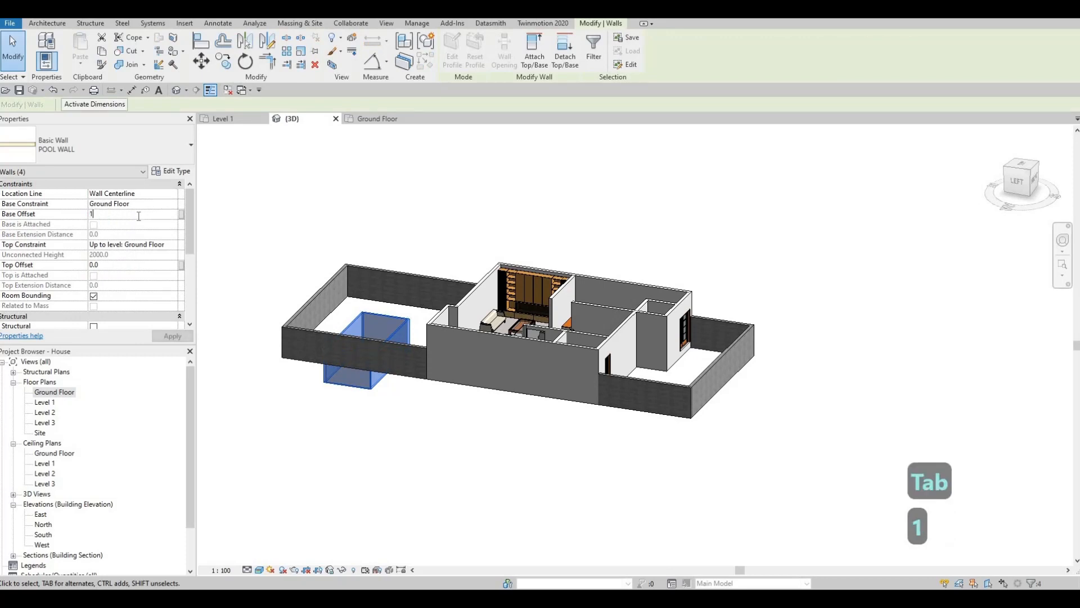
pyautogui.press('BackSpace')
pyautogui.write('-1500')
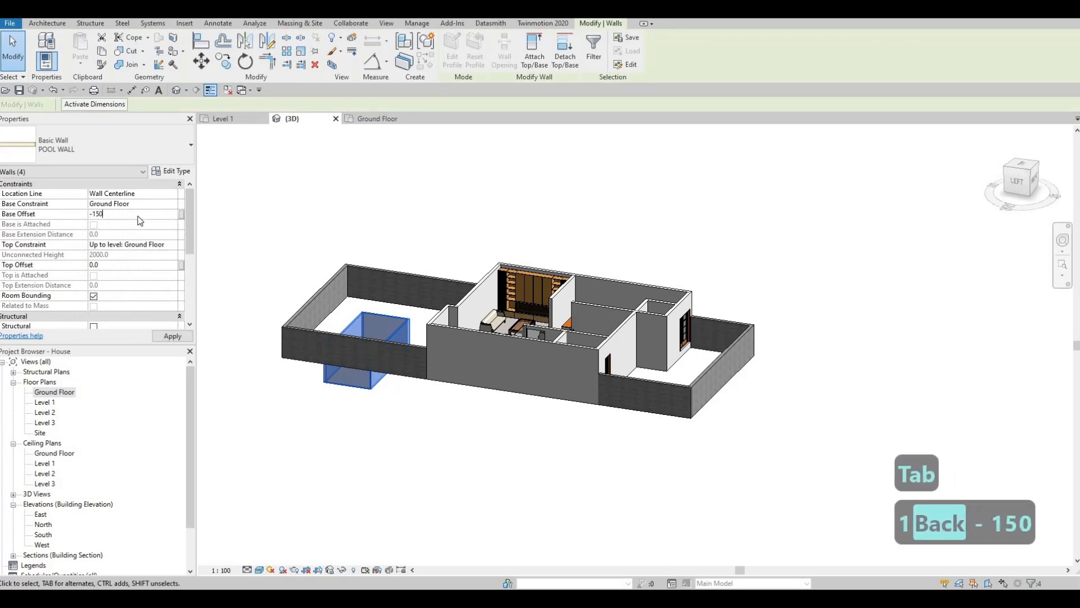
pyautogui.press('Return')
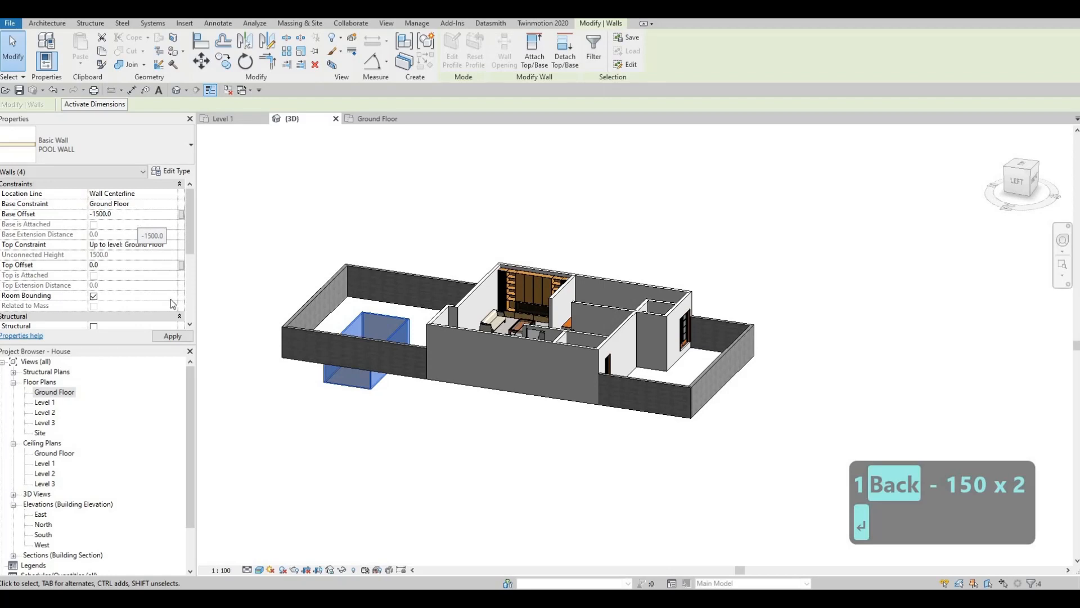
pyautogui.click(167, 338)
pyautogui.press('Escape')
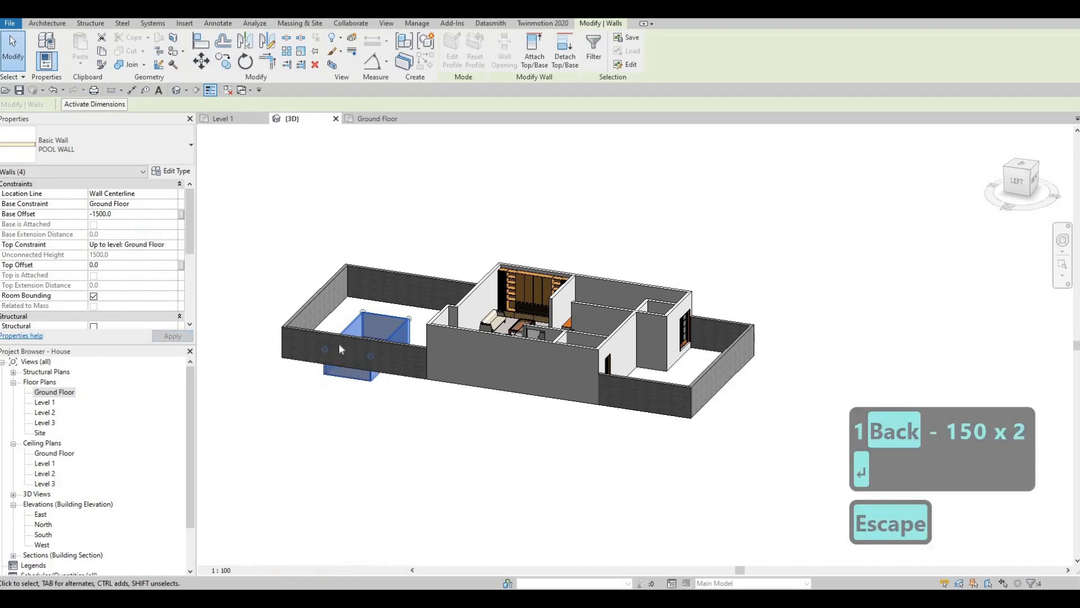
pyautogui.press('Escape')
pyautogui.press('Escape')
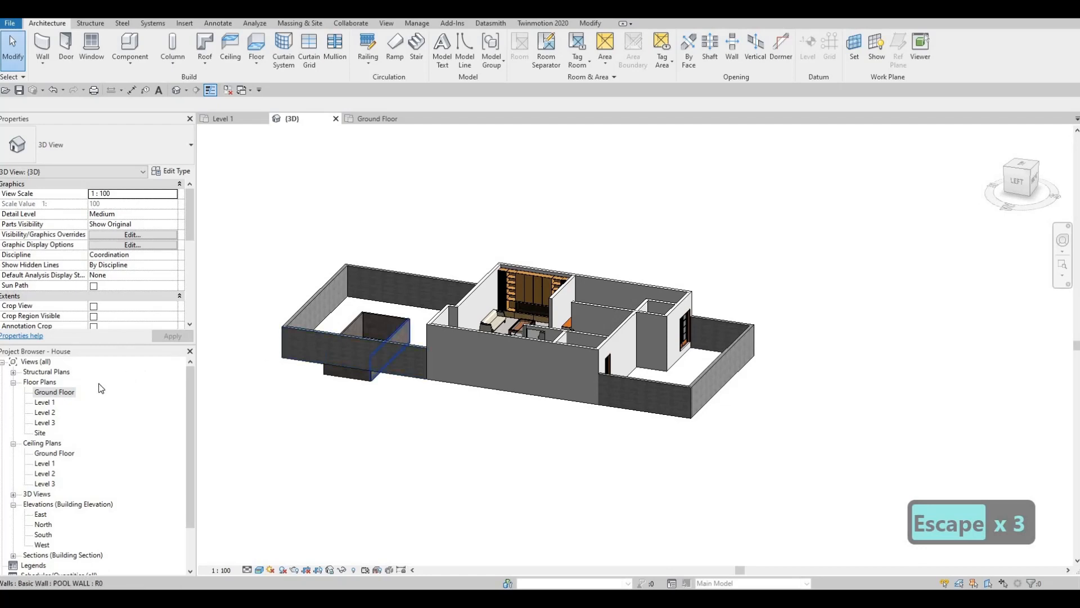
# In the Ground Floor plan's view range, set the view depth level to Unlimited
pyautogui.doubleClick(55, 391)
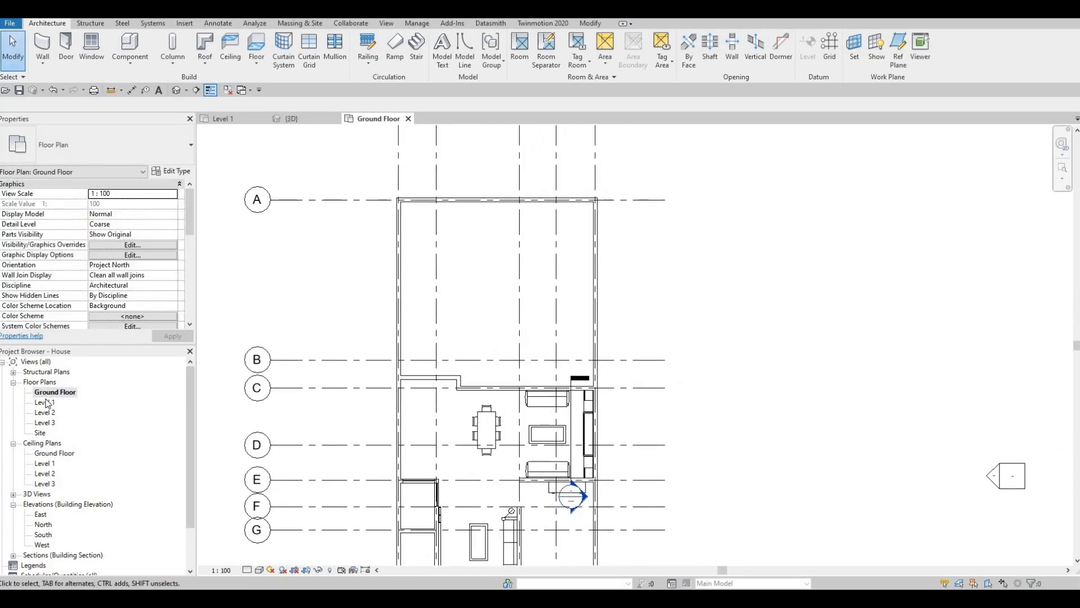
pyautogui.press('Escape')
pyautogui.scroll(-5, 107, 270)
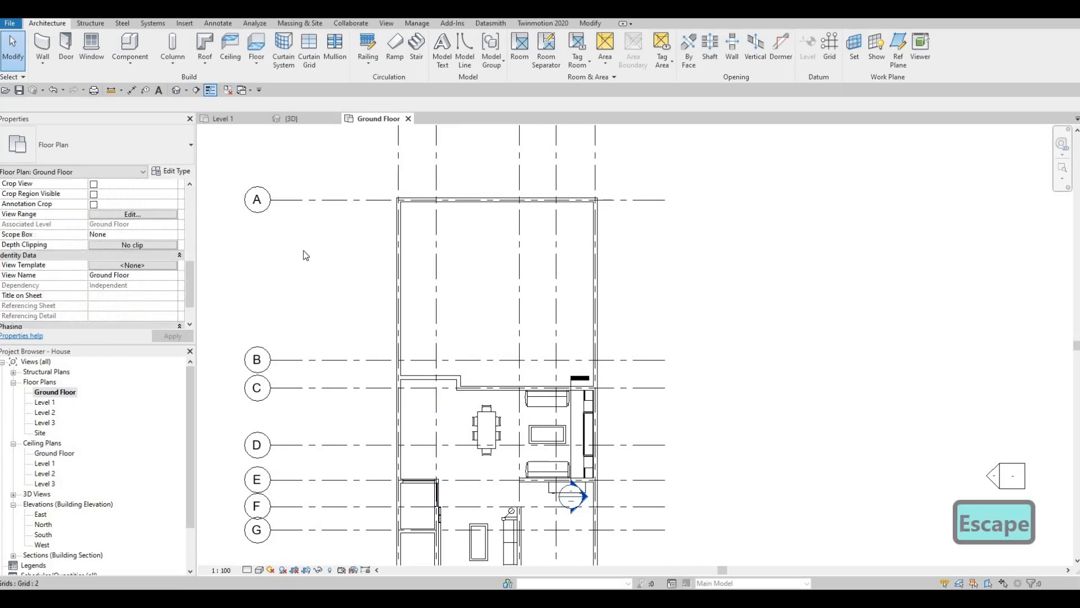
pyautogui.click(149, 217)
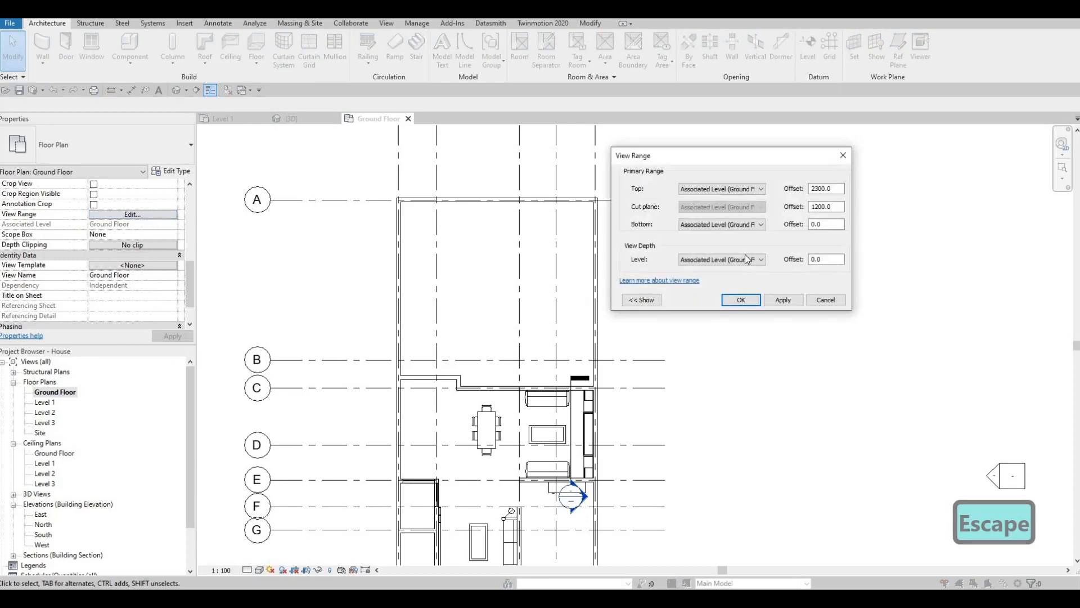
pyautogui.click(742, 259)
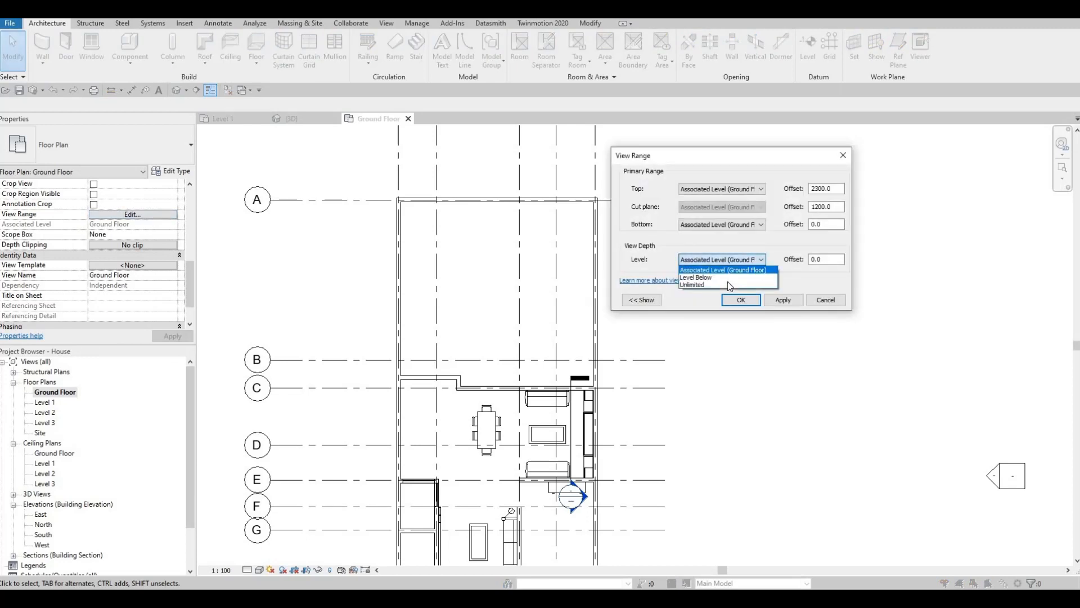
pyautogui.click(740, 285)
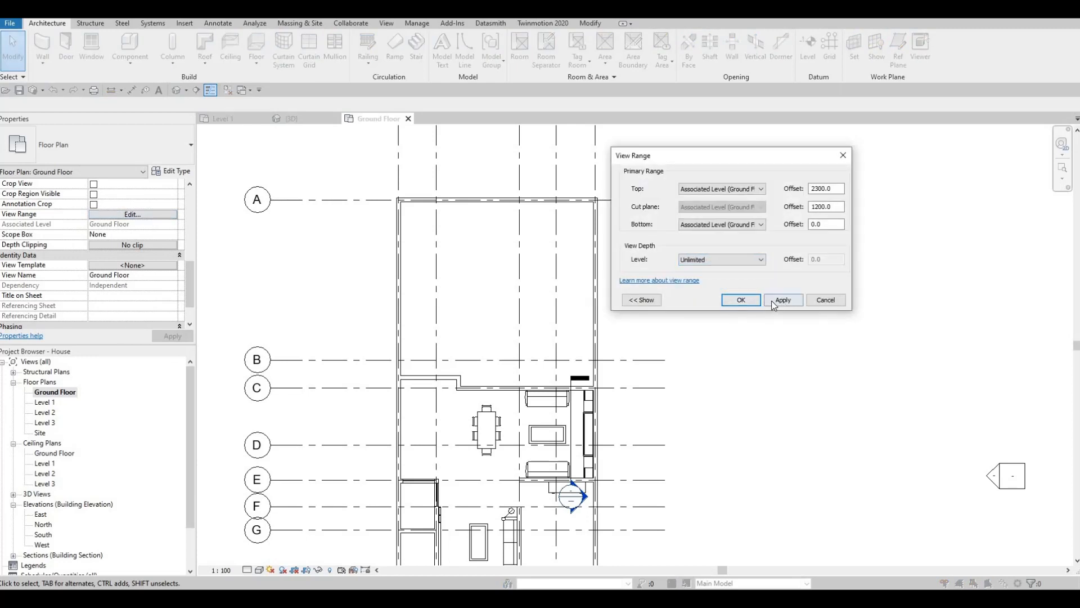
pyautogui.click(772, 302)
pyautogui.click(737, 300)
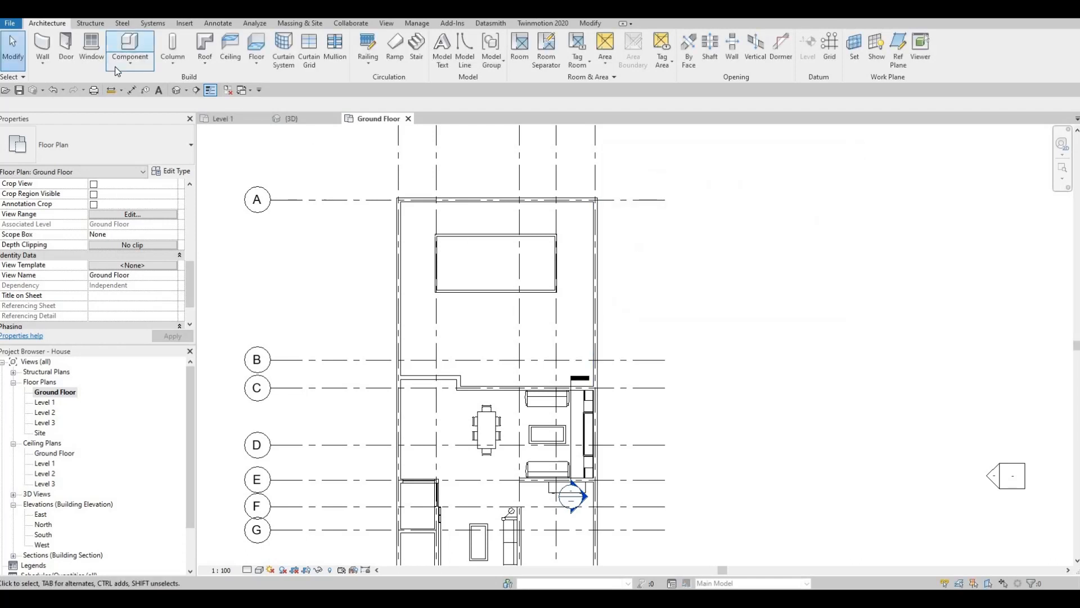
# Create an in-place component in the Generic Models category with the default name and start an extrusion
pyautogui.click(129, 64)
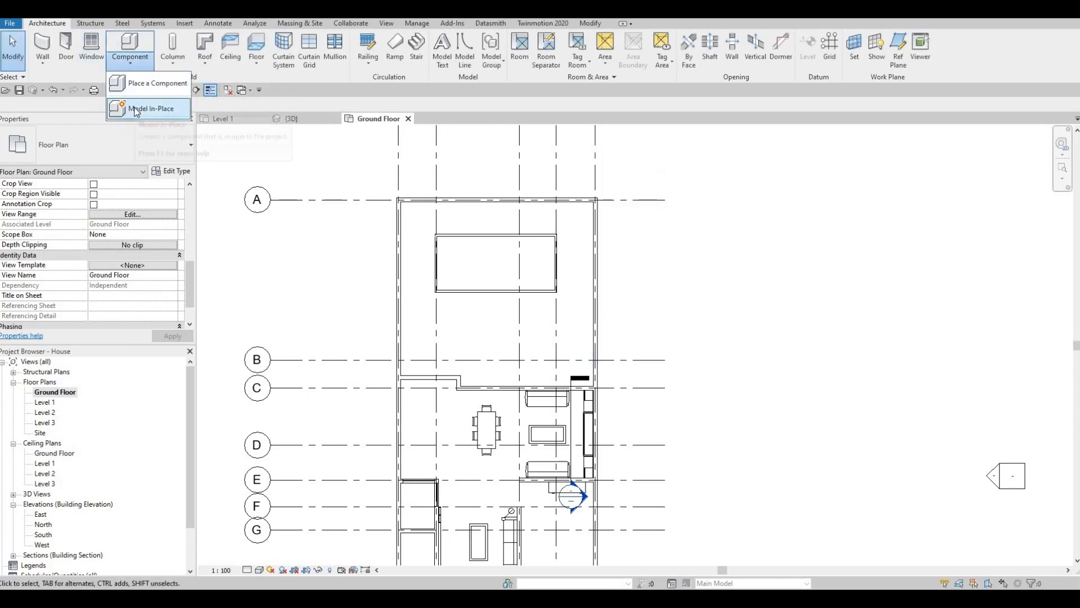
pyautogui.click(137, 109)
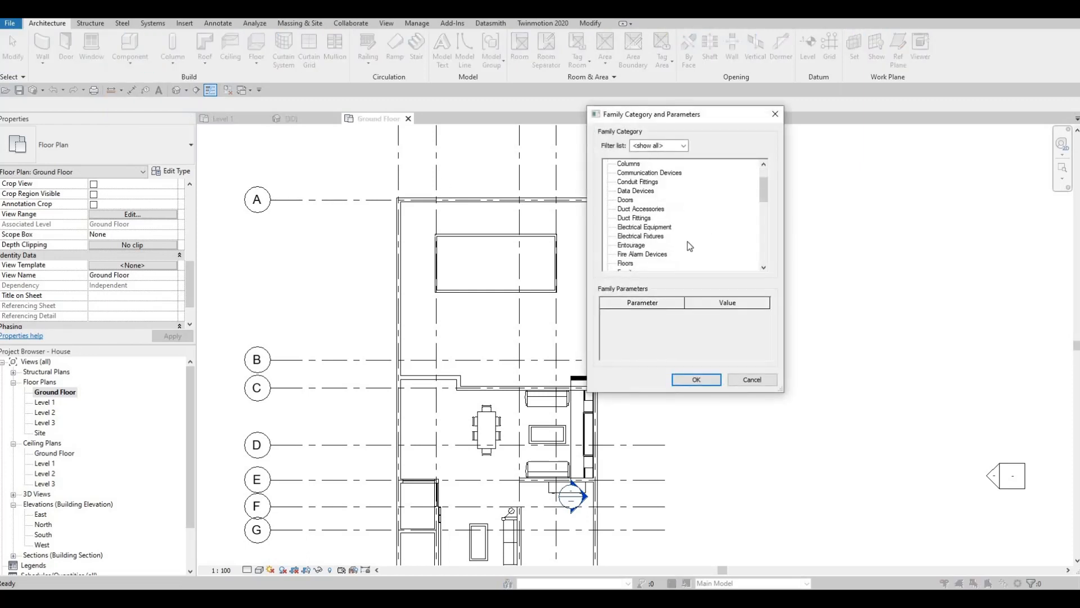
pyautogui.scroll(-2, 669, 243)
pyautogui.click(638, 236)
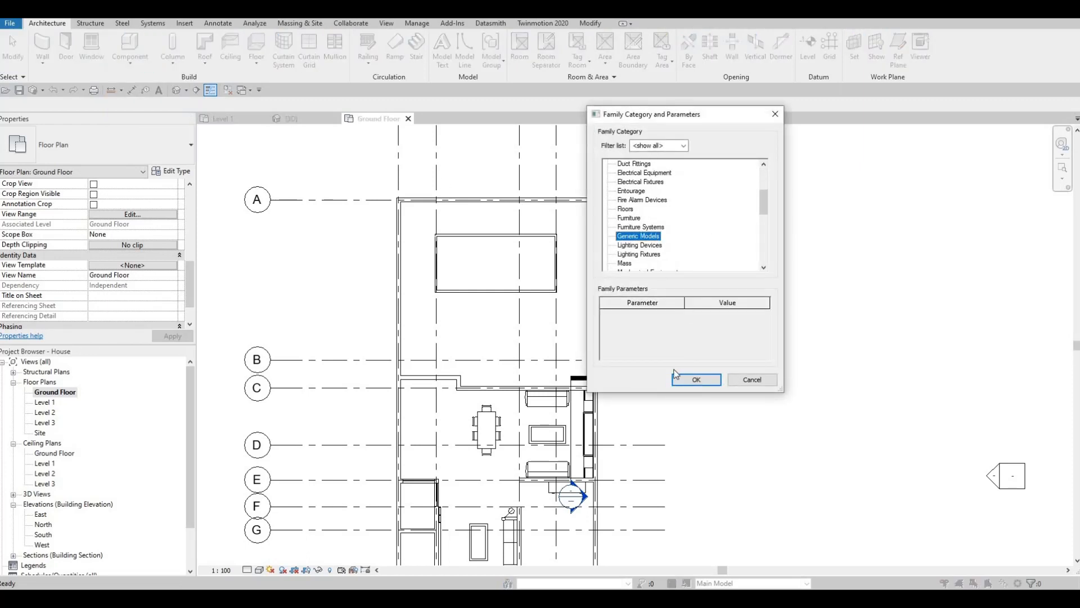
pyautogui.click(696, 379)
pyautogui.click(539, 320)
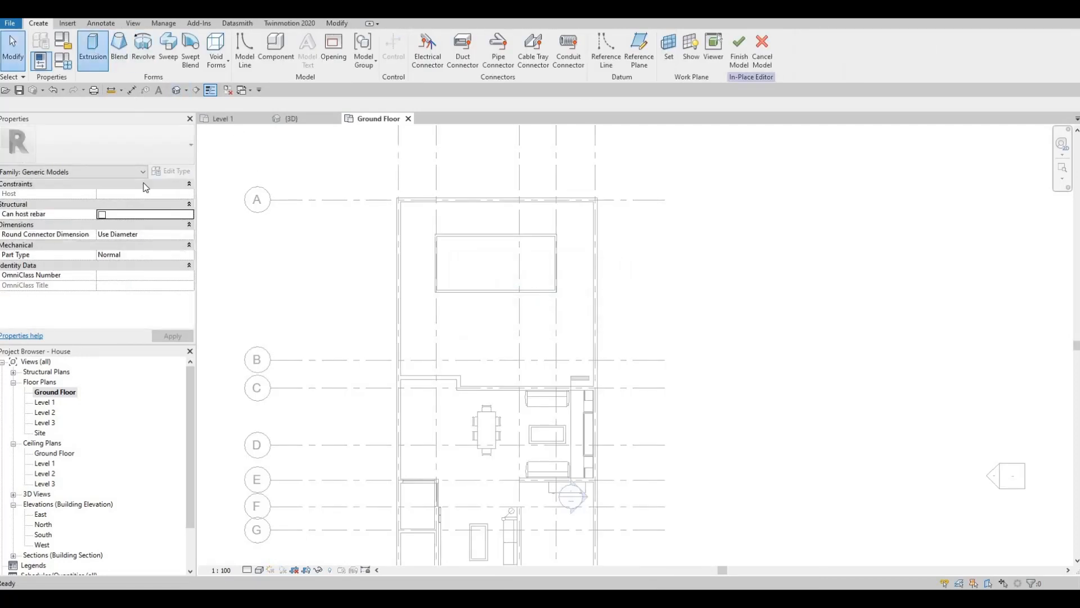
# Assign the Ceramic Tile material to the extrusion
pyautogui.click(130, 265)
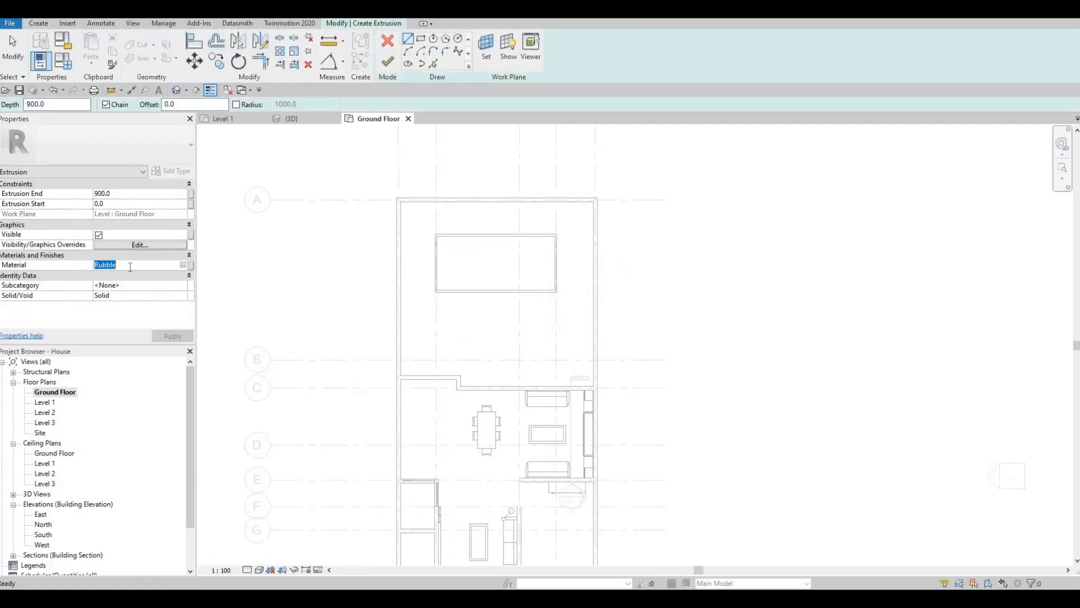
pyautogui.write('CERA')
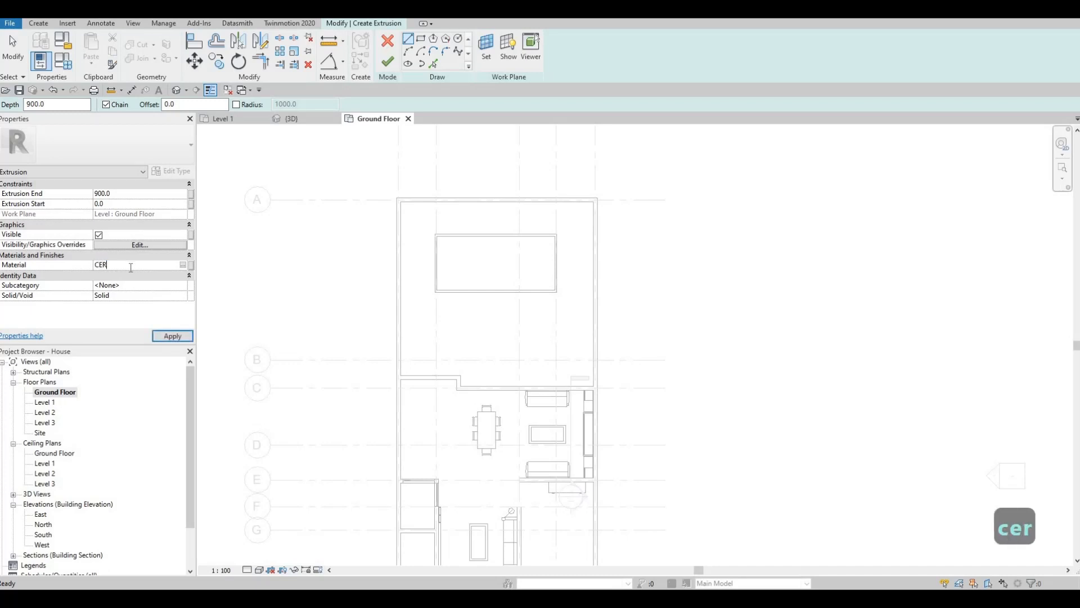
pyautogui.click(182, 265)
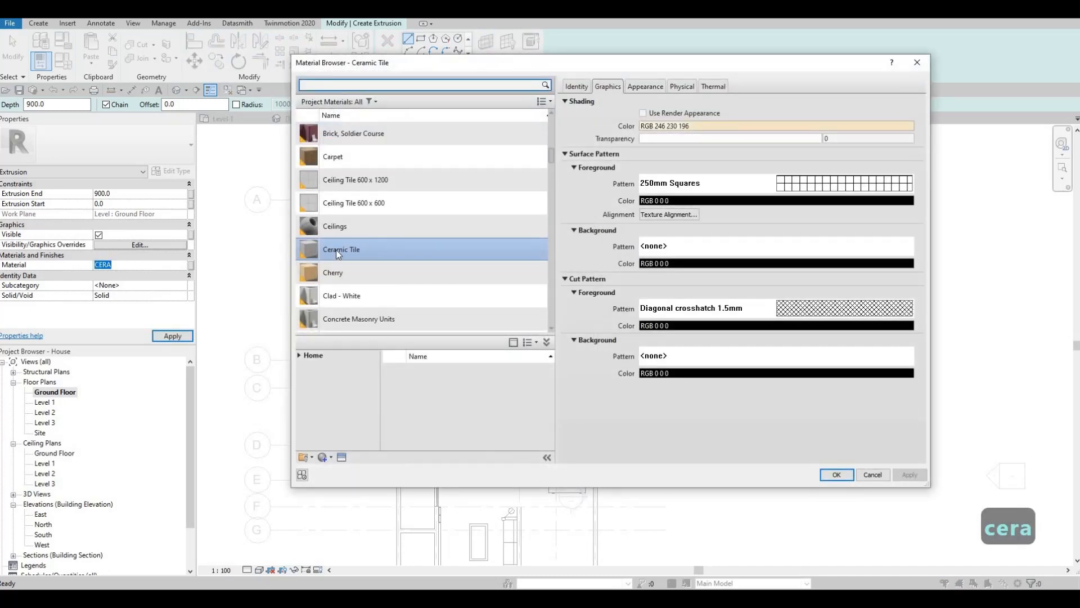
pyautogui.click(337, 250)
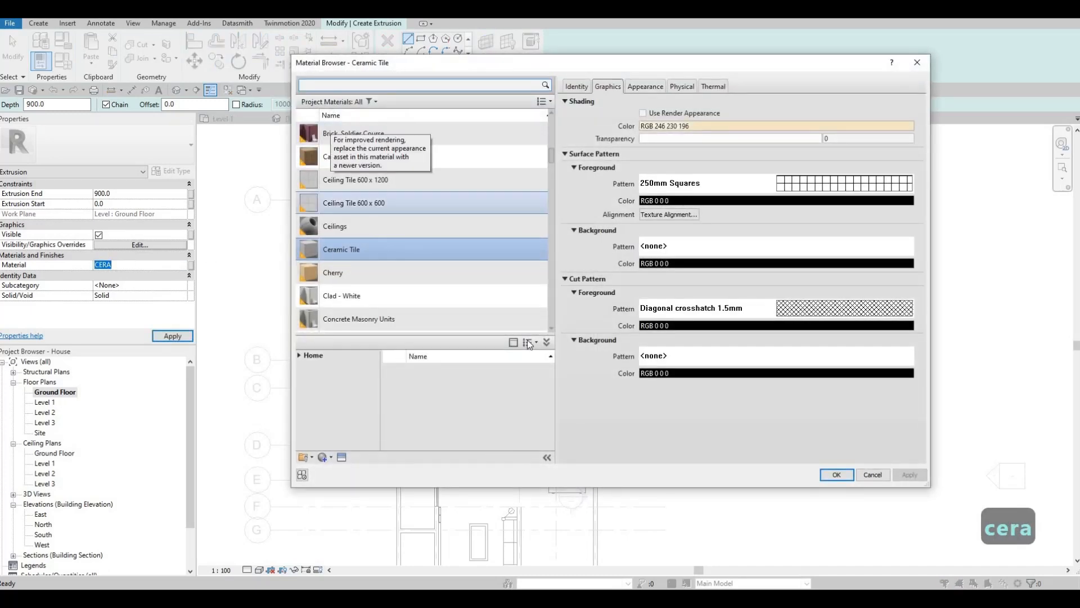
pyautogui.click(837, 474)
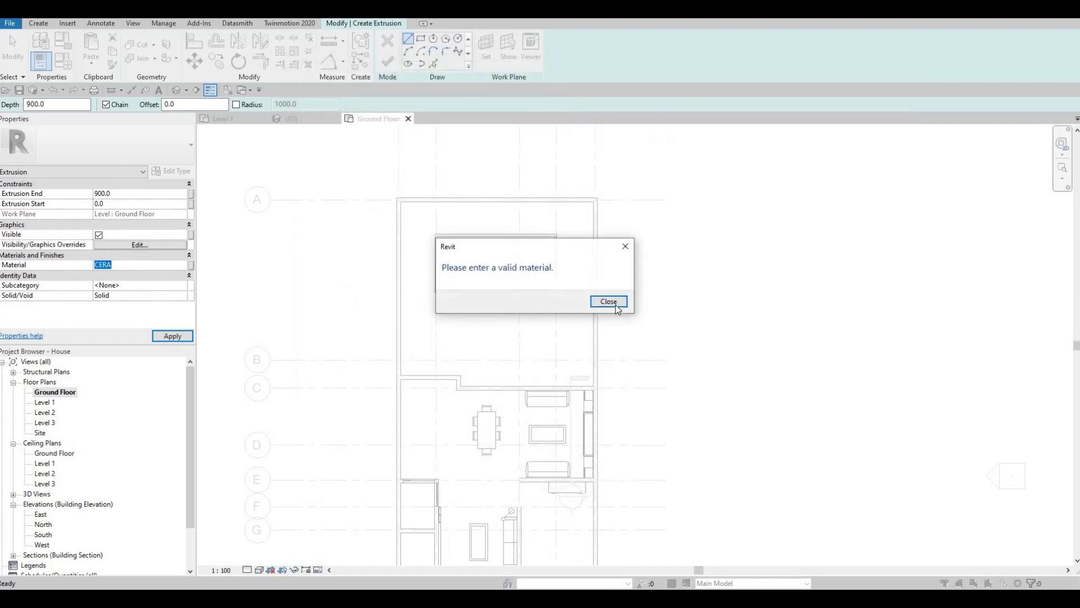
pyautogui.press('Return')
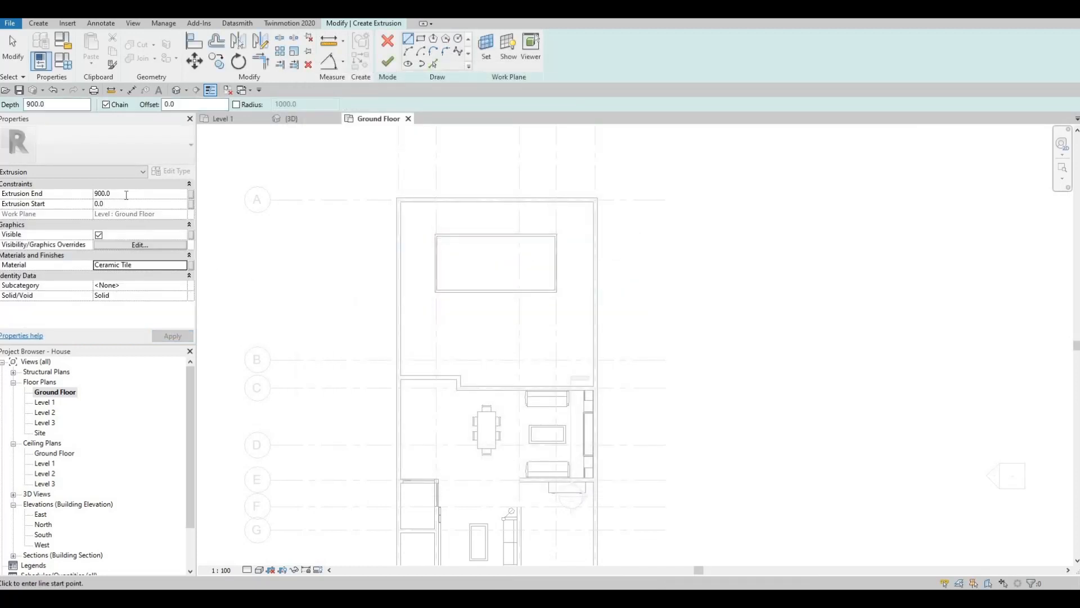
# Set the extrusion end to 20
pyautogui.click(126, 194)
pyautogui.write('10')
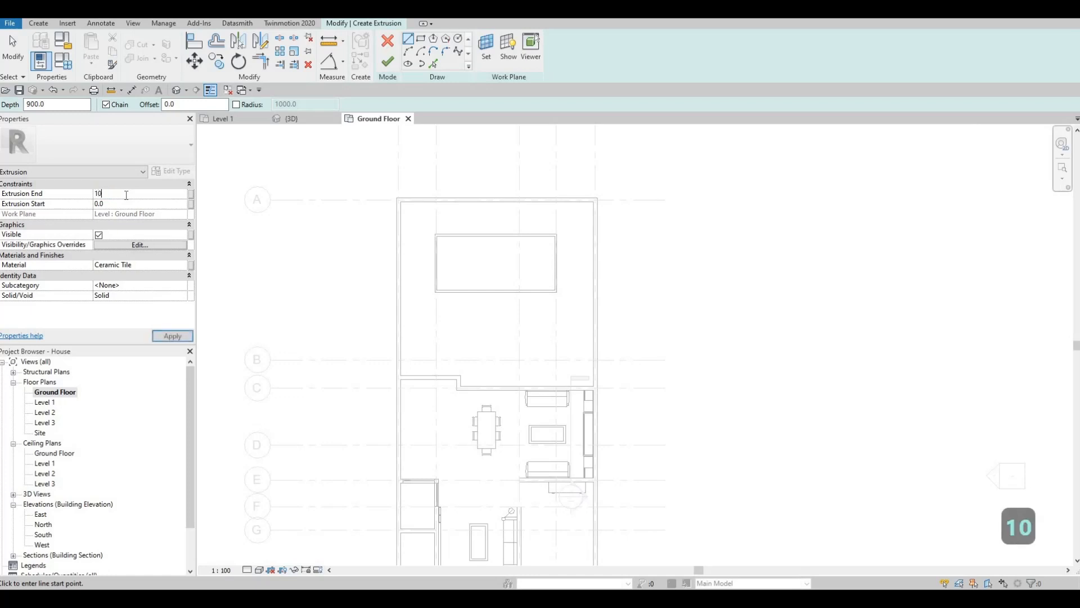
pyautogui.press('BackSpace')
pyautogui.write('20')
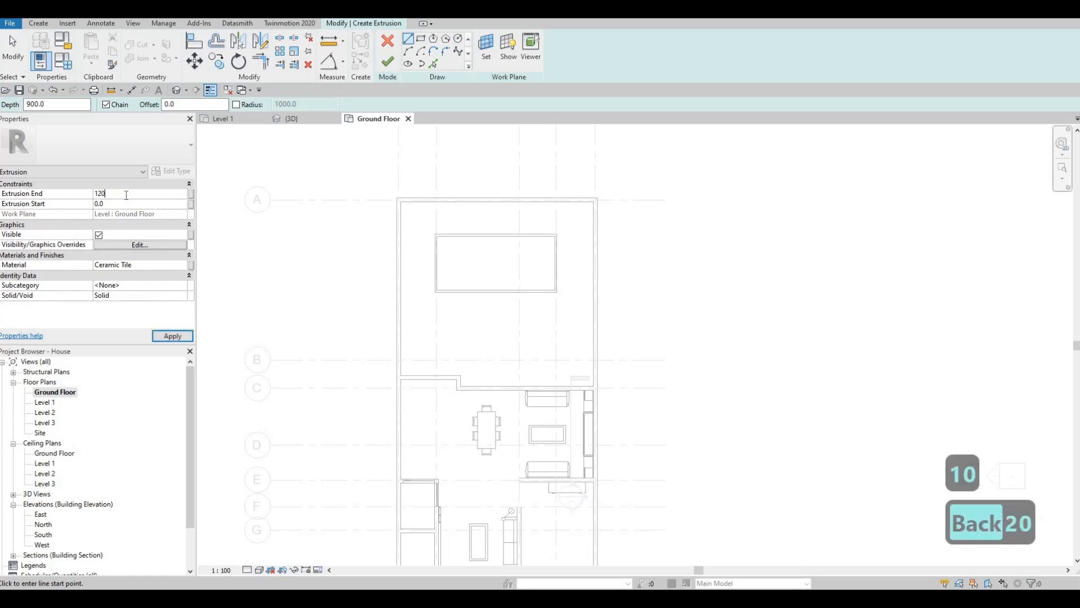
pyautogui.press('BackSpace')
pyautogui.press('BackSpace')
pyautogui.press('BackSpace')
pyautogui.write('20')
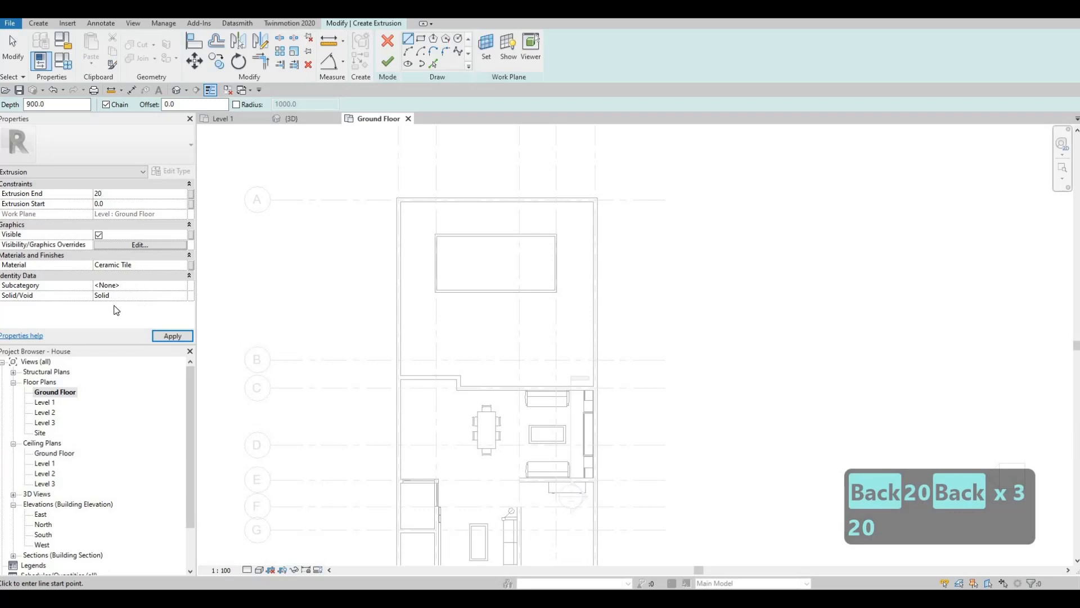
pyautogui.click(135, 327)
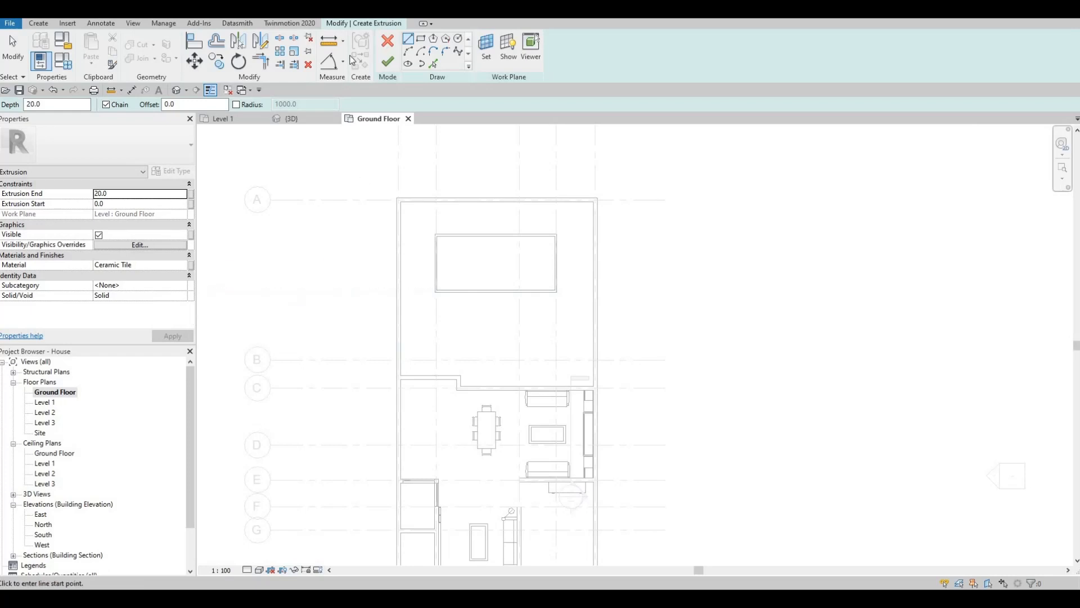
# Sketch a 5900 by 2700 rectangle between opposite inner corners of the pool walls and finish the extrusion
pyautogui.click(420, 39)
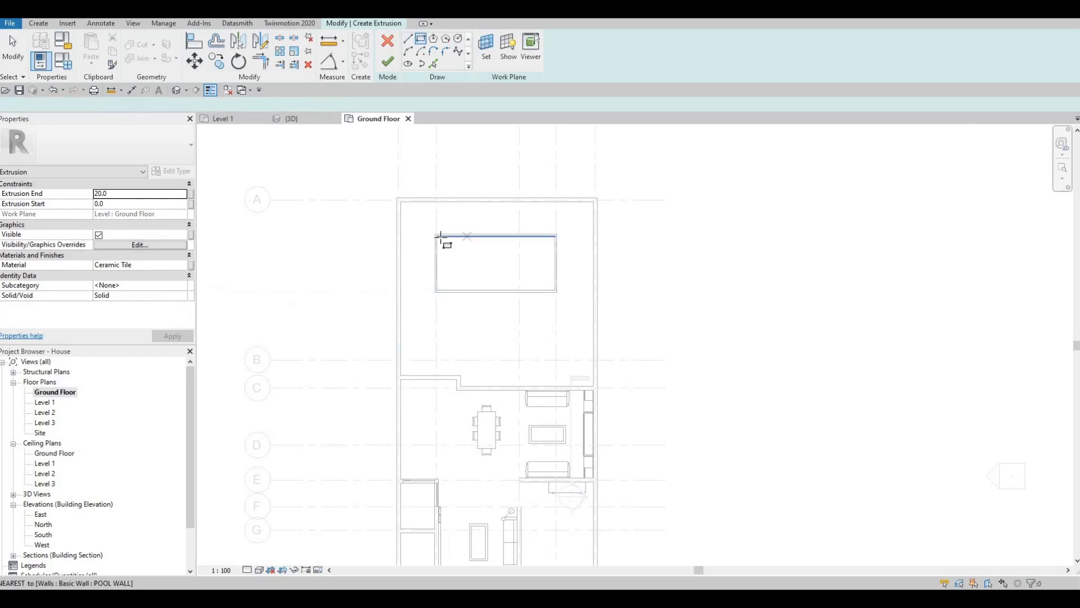
pyautogui.scroll(3, 436, 235)
pyautogui.click(430, 220)
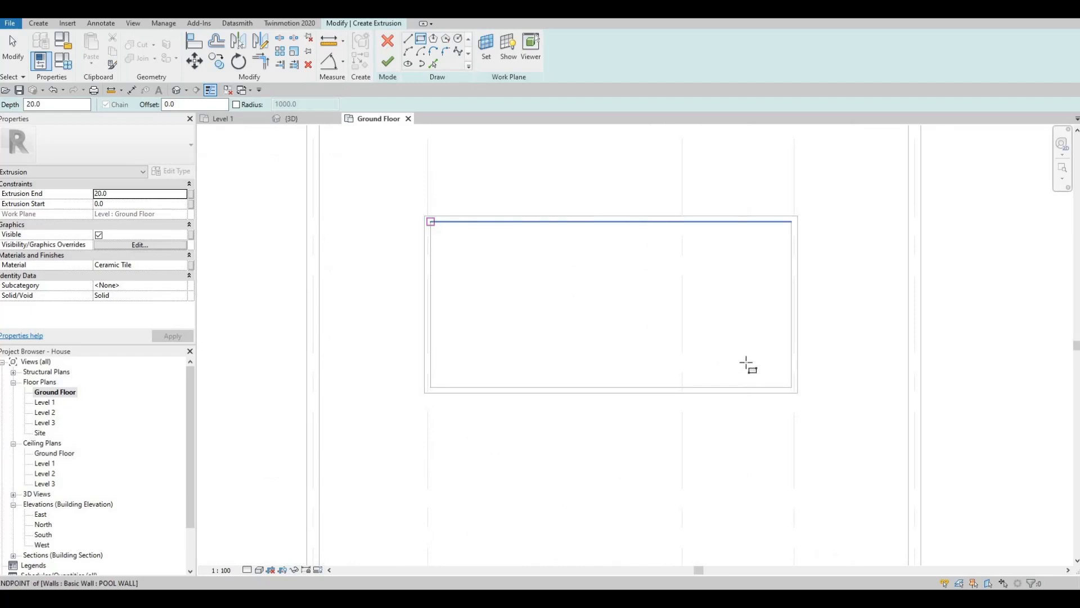
pyautogui.click(792, 387)
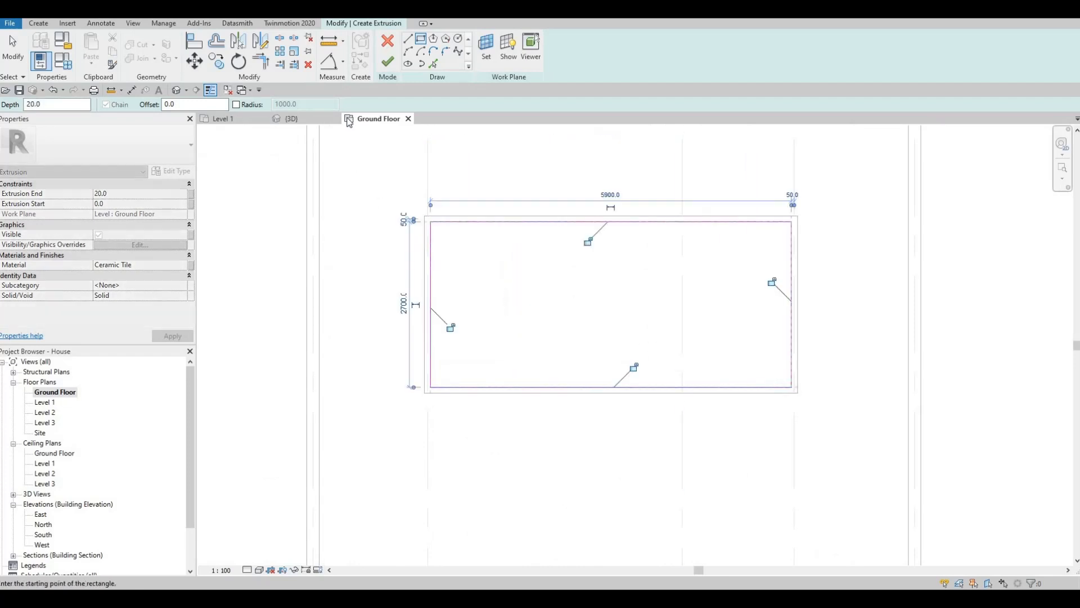
pyautogui.press('Escape')
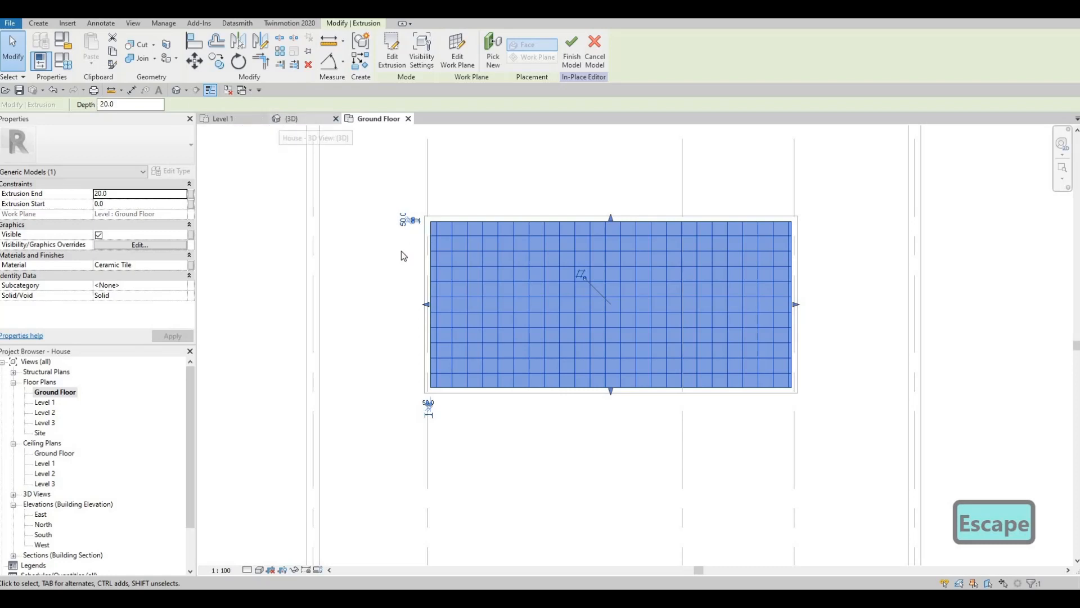
# Lower the ceramic-tile extrusion to the pool bottom in the 3D view, with its start at -1500 and its end at about -1338
pyautogui.click(290, 119)
pyautogui.keyDown('shift'); pyautogui.moveTo(621, 291); pyautogui.dragTo(371, 337, button='middle'); pyautogui.keyUp('shift')
pyautogui.scroll(2, 369, 338)
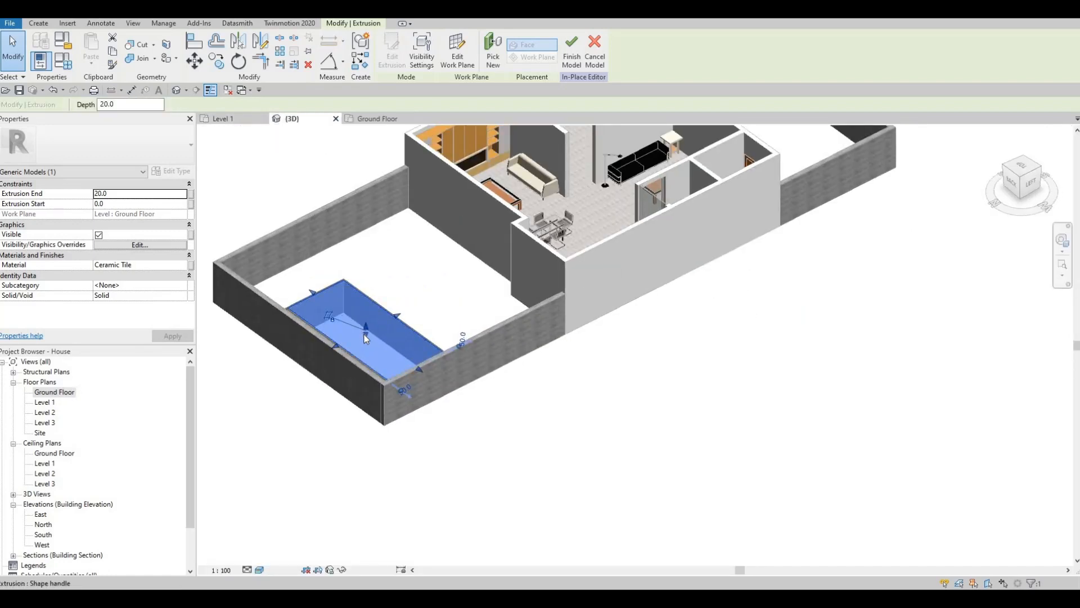
pyautogui.moveTo(366, 337)
pyautogui.mouseDown()
pyautogui.moveTo(358, 371)
pyautogui.moveTo(366, 347)
pyautogui.moveTo(365, 359)
pyautogui.mouseUp()
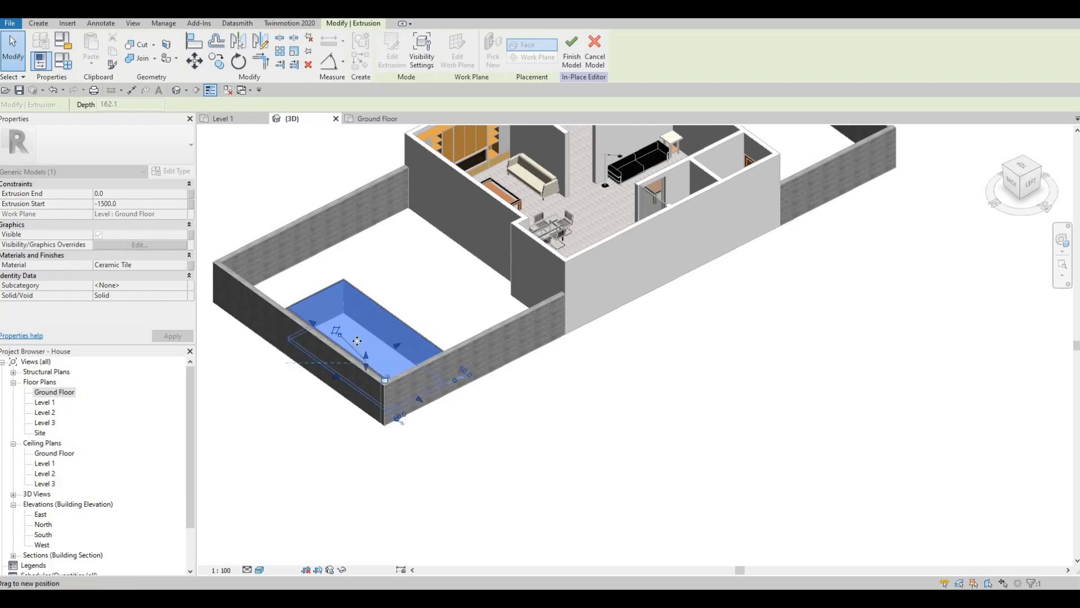
pyautogui.scroll(3, 396, 356)
pyautogui.press('Escape')
pyautogui.press('Escape')
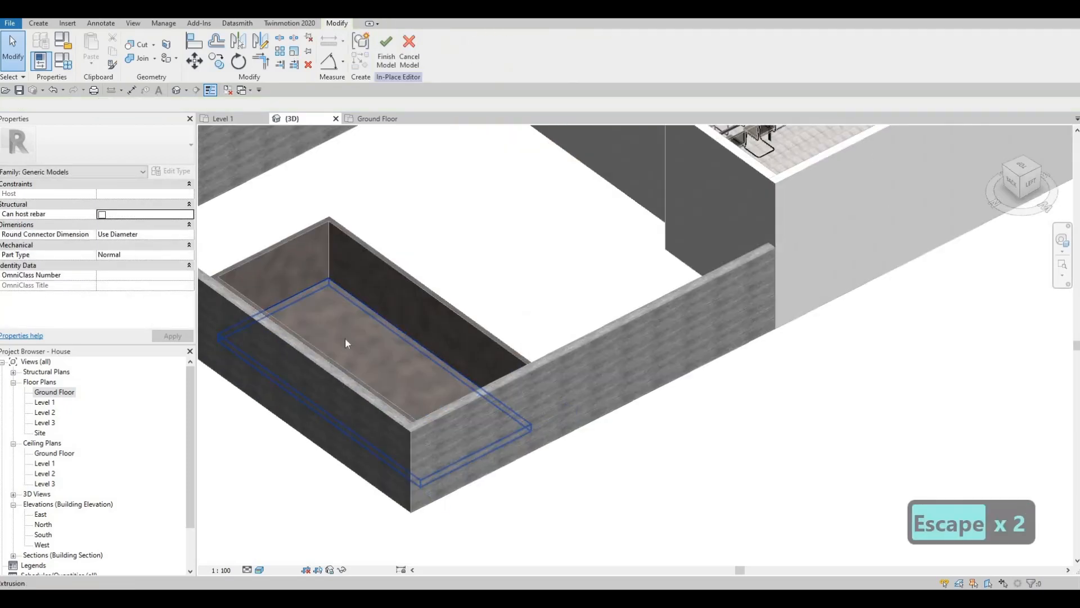
pyautogui.keyDown('shift'); pyautogui.moveTo(345, 337); pyautogui.dragTo(376, 281, button='middle'); pyautogui.keyUp('shift')
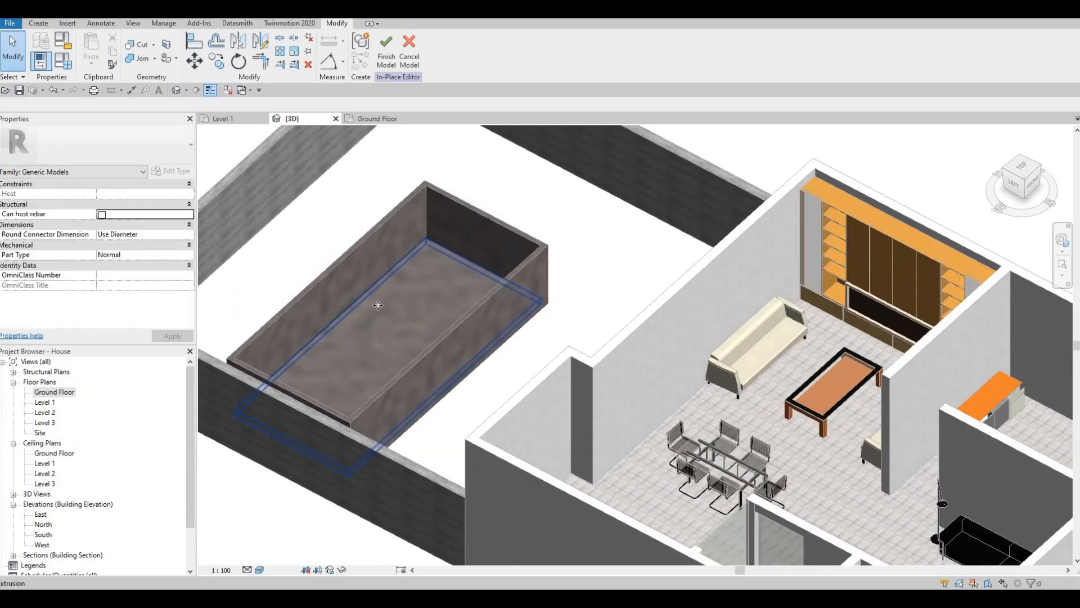
# Try to stretch the tile floor's long edge outward past the house-side pool wall, and undo the stretch
pyautogui.click(387, 347)
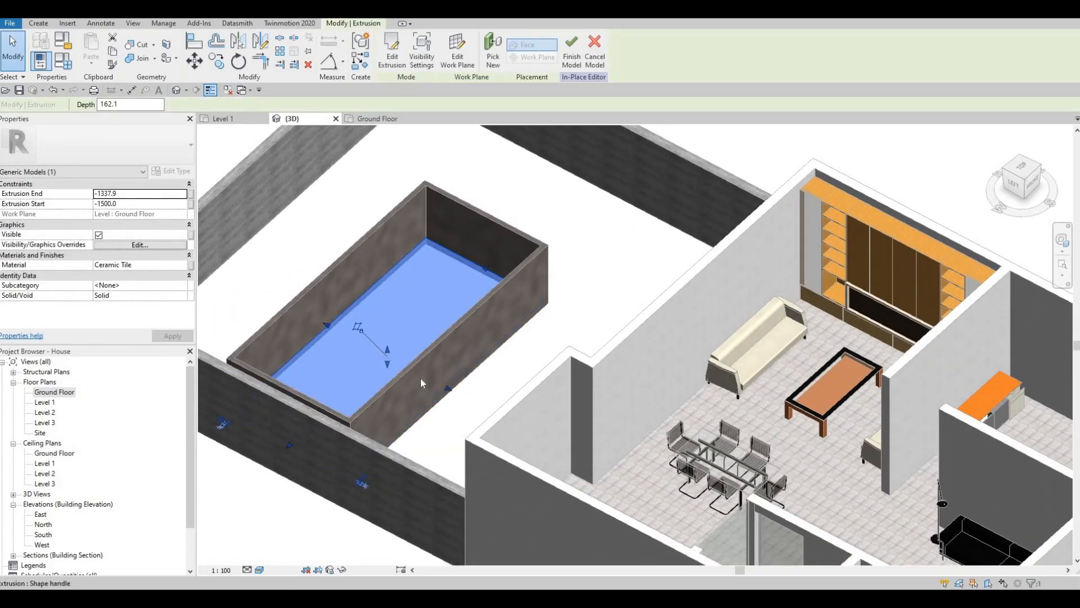
pyautogui.moveTo(470, 393); pyautogui.dragTo(495, 438)
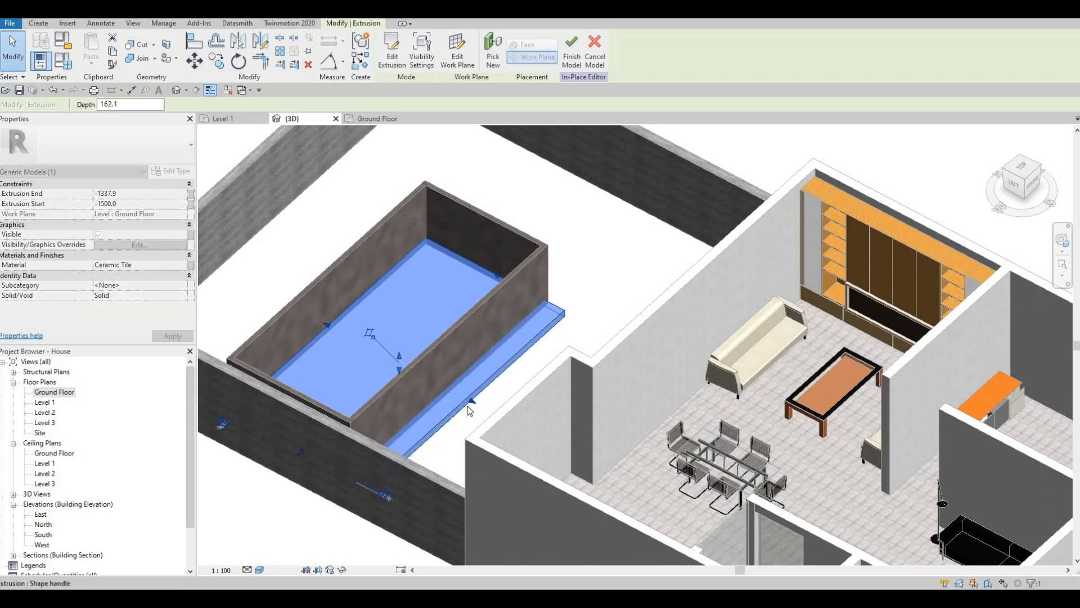
pyautogui.hotkey('ctrl', 'z')
pyautogui.press('Escape')
pyautogui.press('Escape')
# Start another extrusion in the Ground Floor plan and assign it the Water material from the AEC material library
pyautogui.keyDown('shift'); pyautogui.moveTo(352, 373); pyautogui.dragTo(49, 402, button='middle'); pyautogui.keyUp('shift')
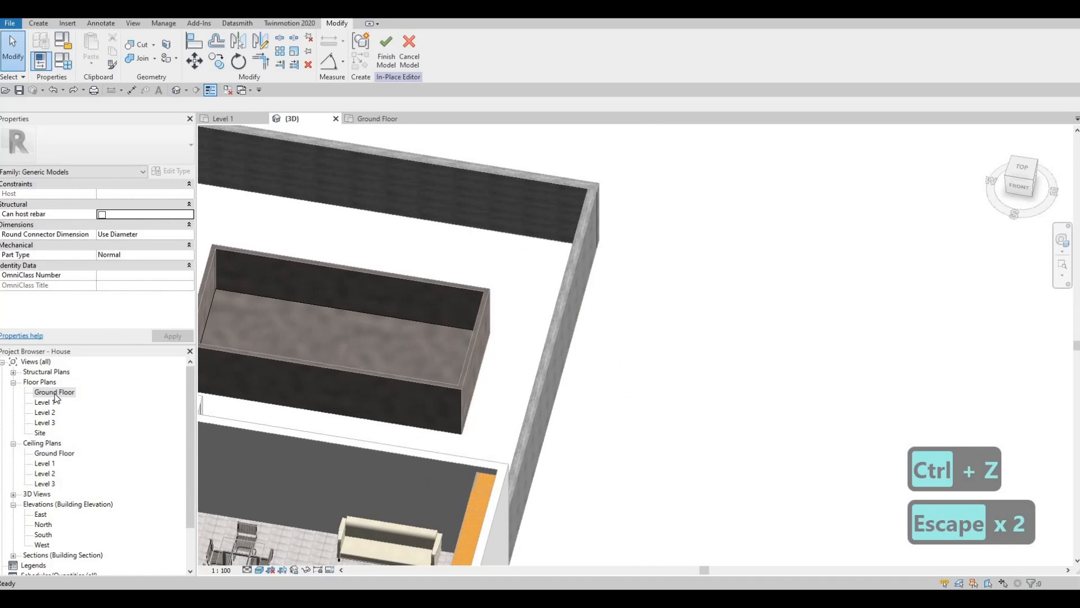
pyautogui.doubleClick(55, 392)
pyautogui.press('Escape')
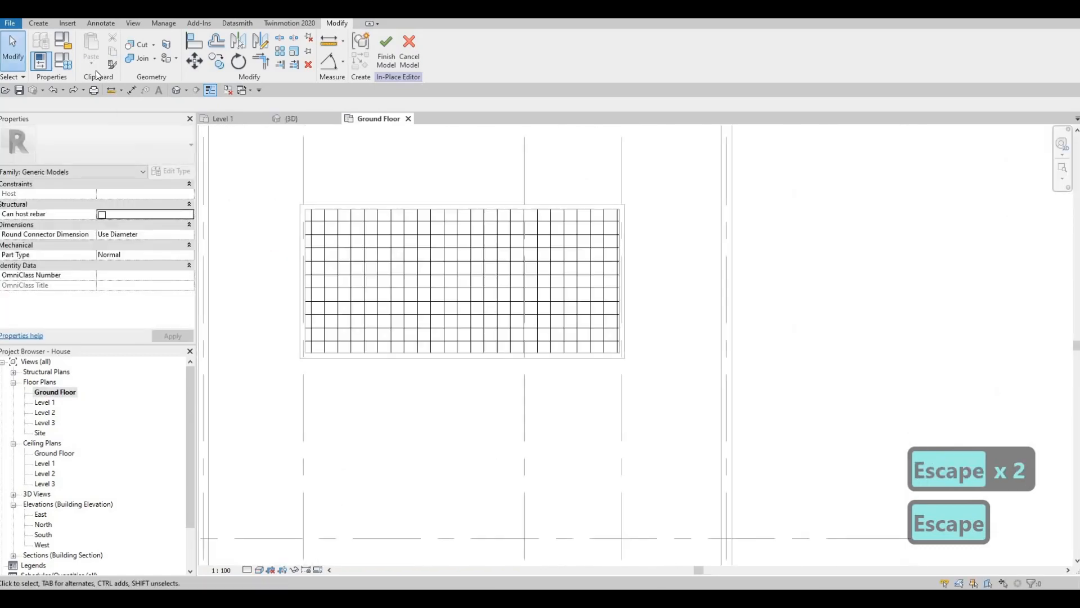
pyautogui.click(42, 24)
pyautogui.click(93, 60)
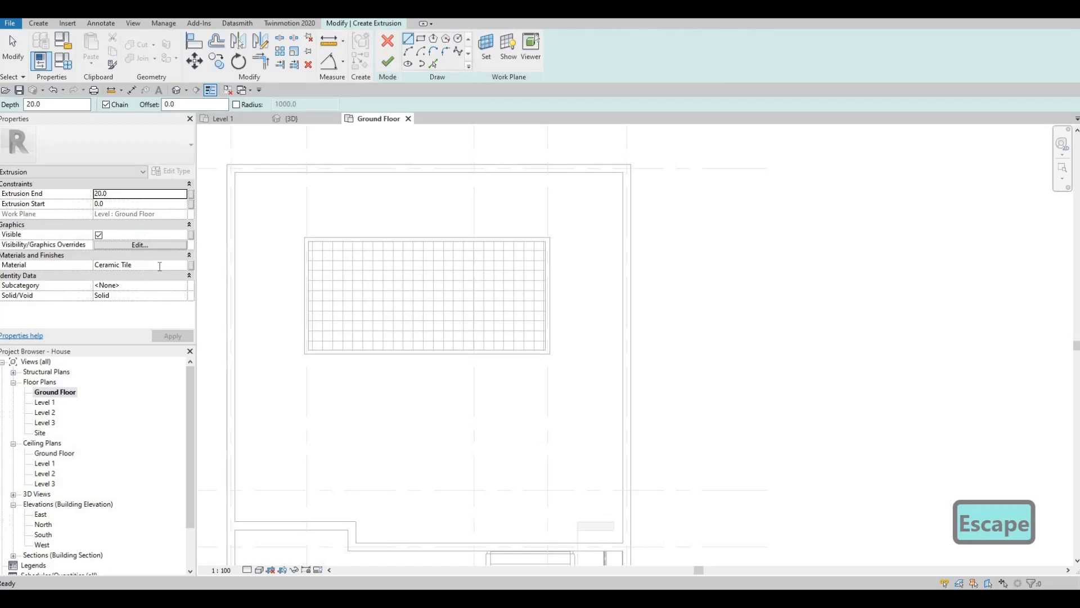
pyautogui.click(160, 264)
pyautogui.write('WAT')
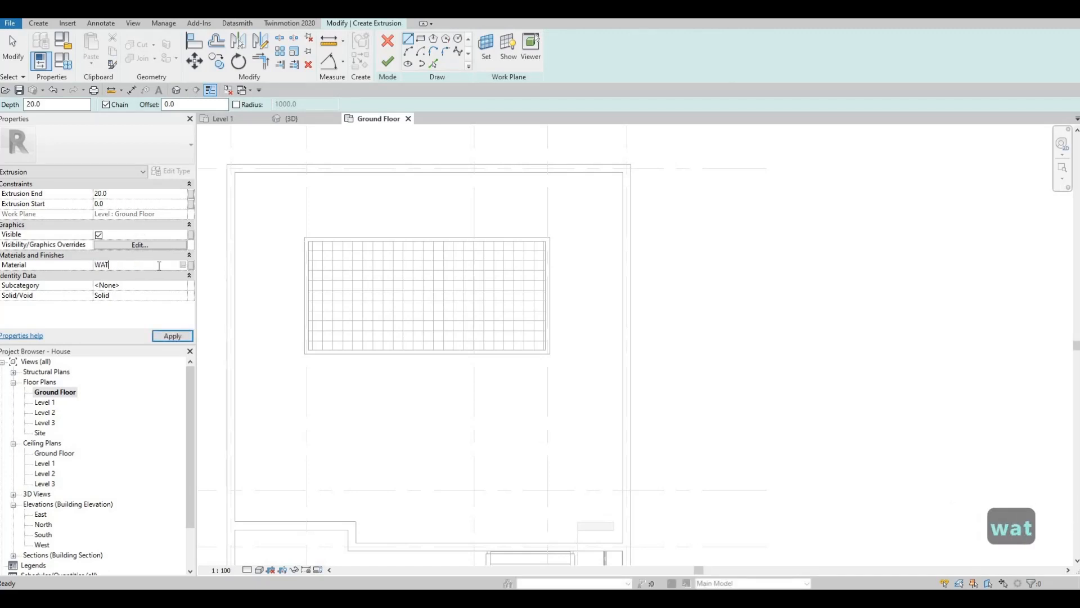
pyautogui.write('ER')
pyautogui.click(185, 265)
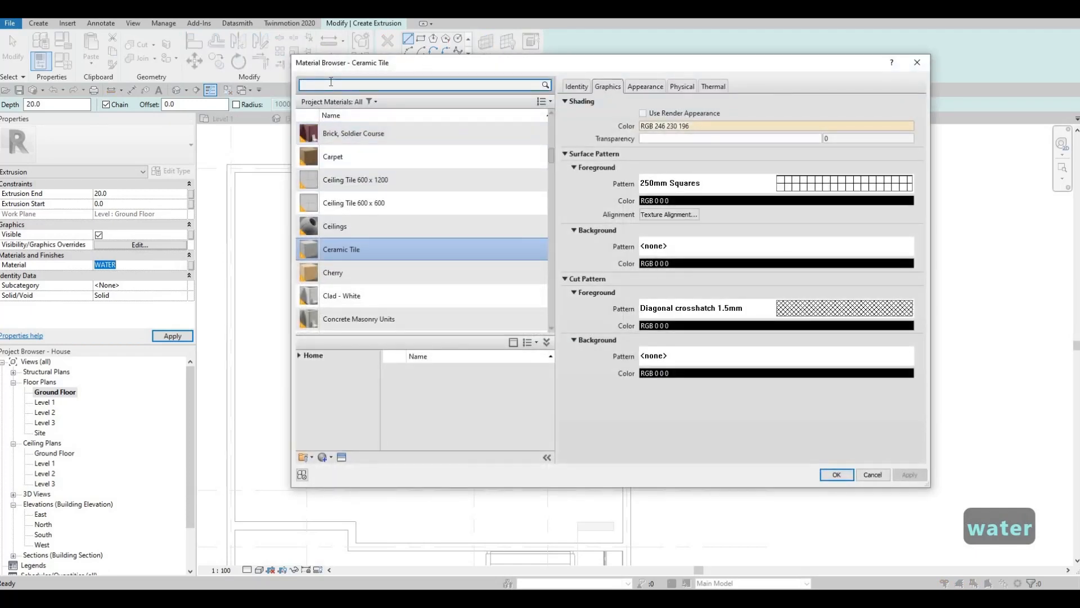
pyautogui.write('wATER')
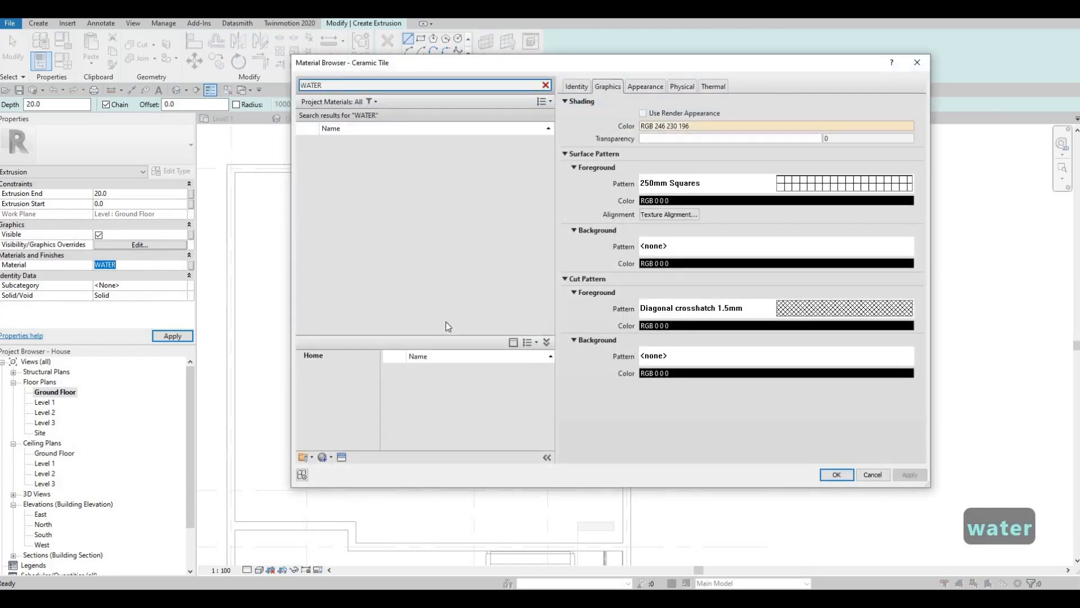
pyautogui.click(534, 397)
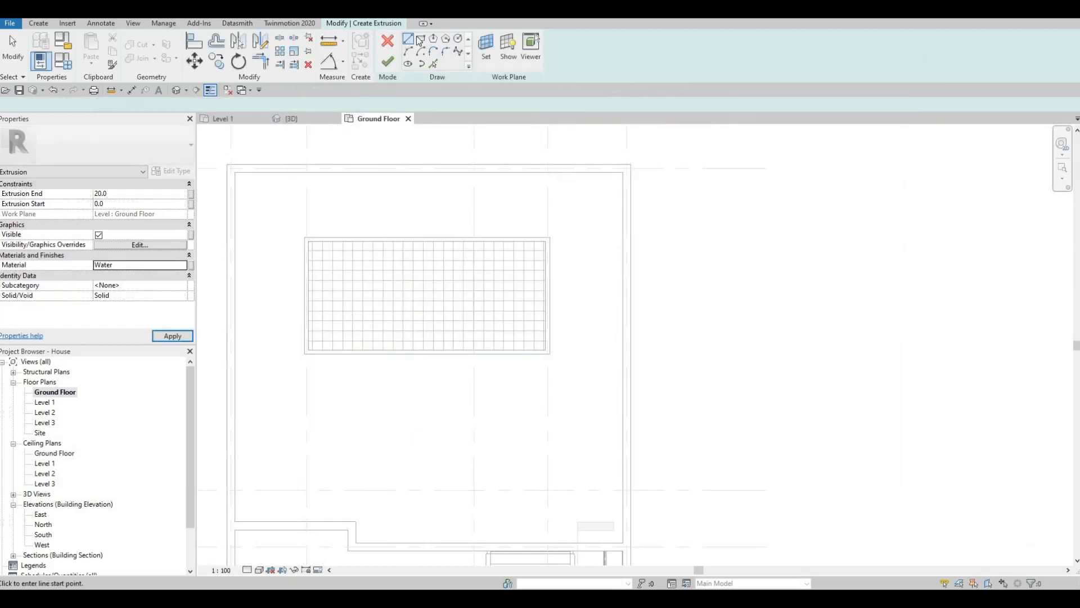
# Sketch a rectangle about 2700 tall over the tiled pool area, starting from an inner corner of the pool walls
pyautogui.click(421, 39)
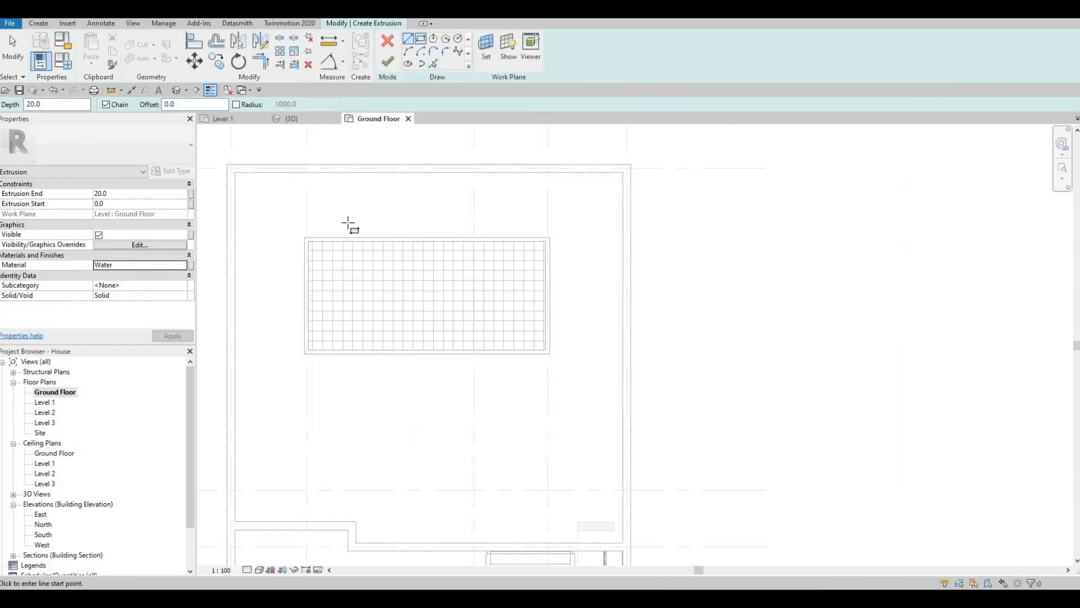
pyautogui.click(306, 242)
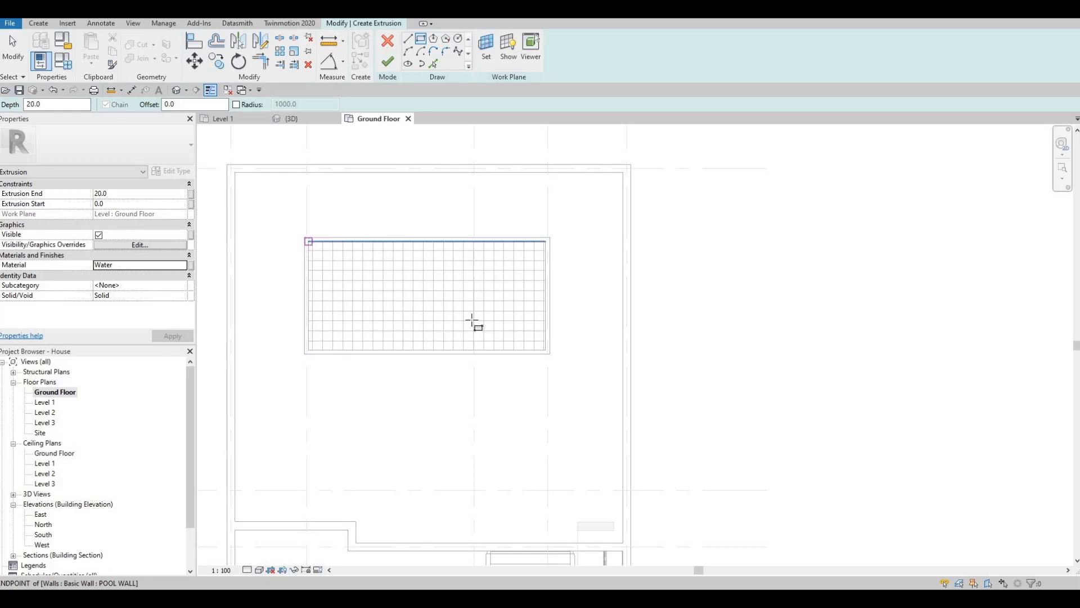
pyautogui.click(544, 350)
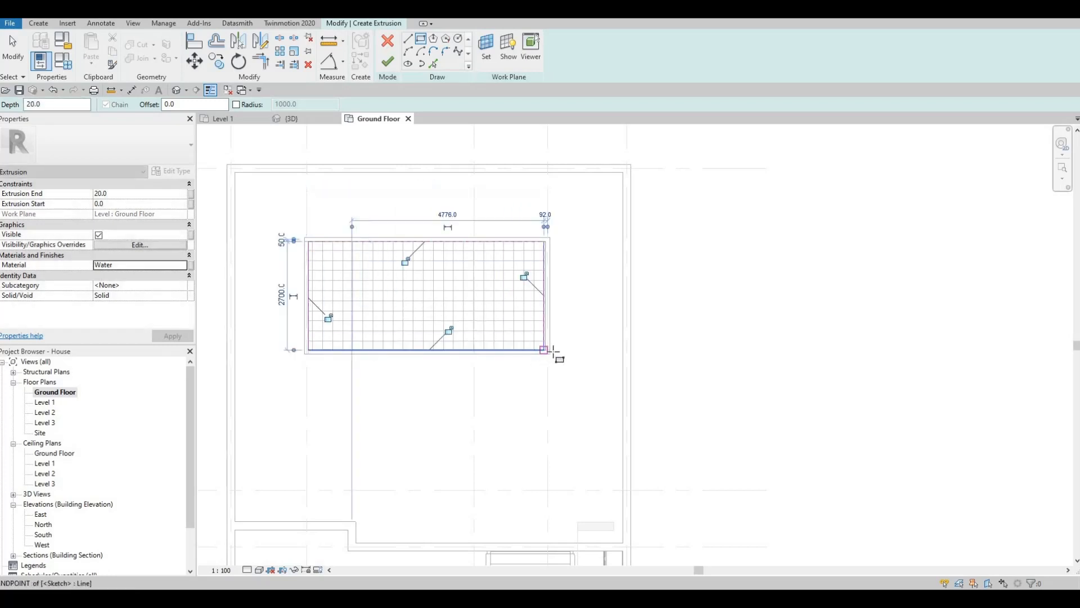
pyautogui.scroll(5, 526, 353)
pyautogui.press('Escape')
pyautogui.press('Escape')
pyautogui.press('Escape')
# Align the water sketch's short edge with the inner face of the adjacent pool wall and finish the extrusion
pyautogui.press('a')
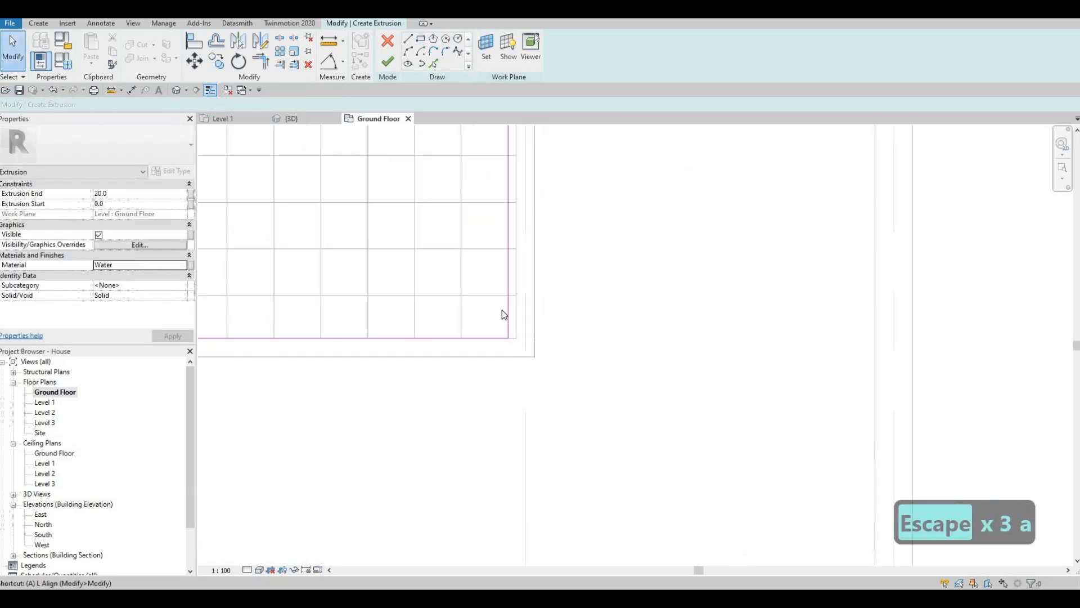
pyautogui.press(';')
pyautogui.press('l')
pyautogui.press('Escape')
pyautogui.press('l')
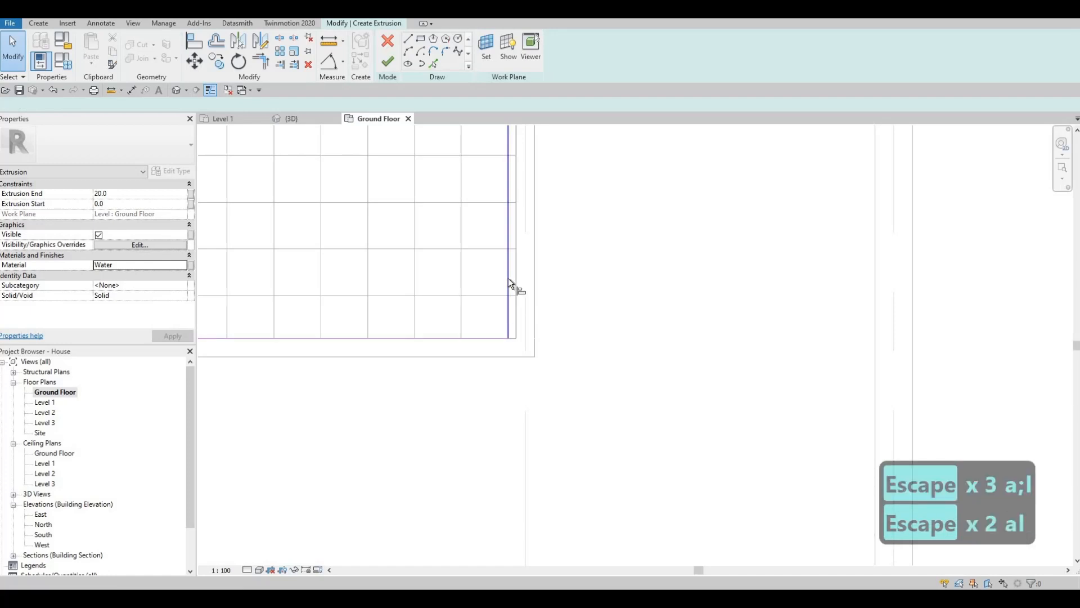
pyautogui.click(516, 281)
pyautogui.click(509, 275)
pyautogui.press('Escape')
pyautogui.press('Escape')
pyautogui.click(388, 60)
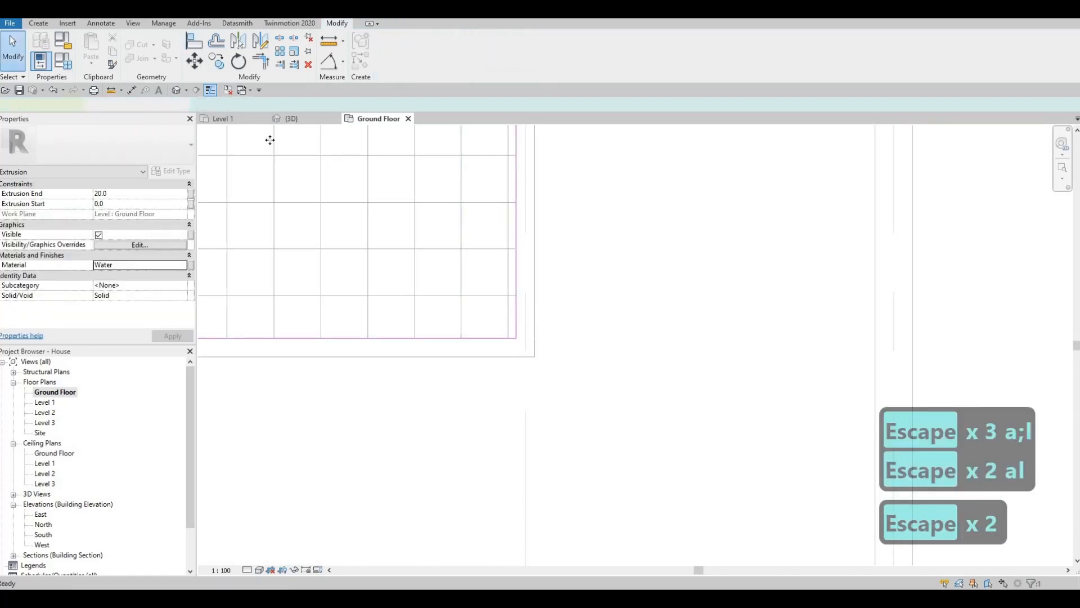
# Lower the water extrusion slightly below the pool rim in the 3D view, with its start at about -206 and end at about -44
pyautogui.click(292, 118)
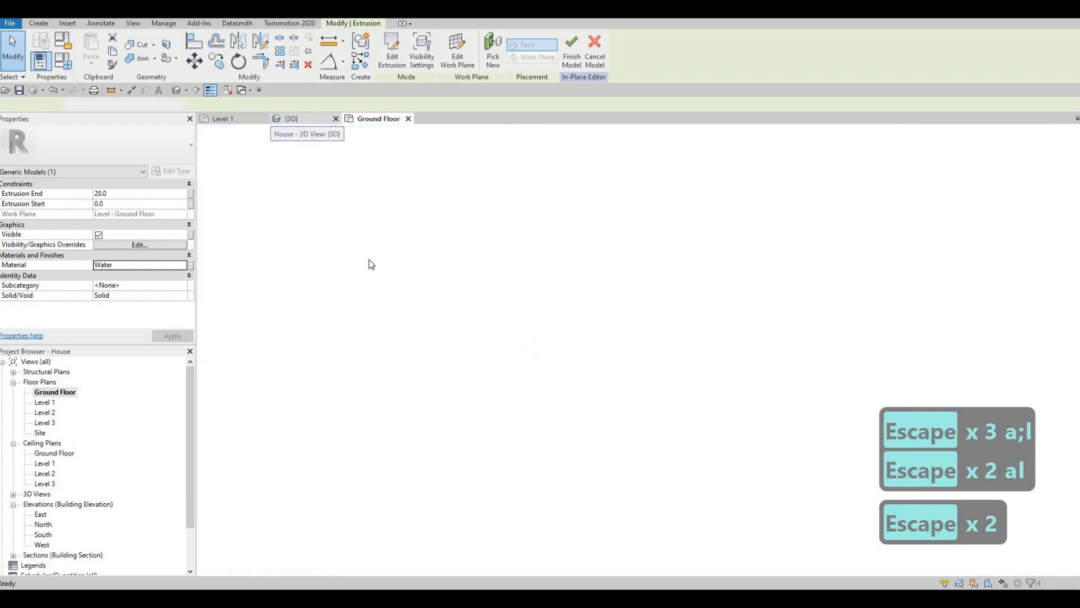
pyautogui.press('Escape')
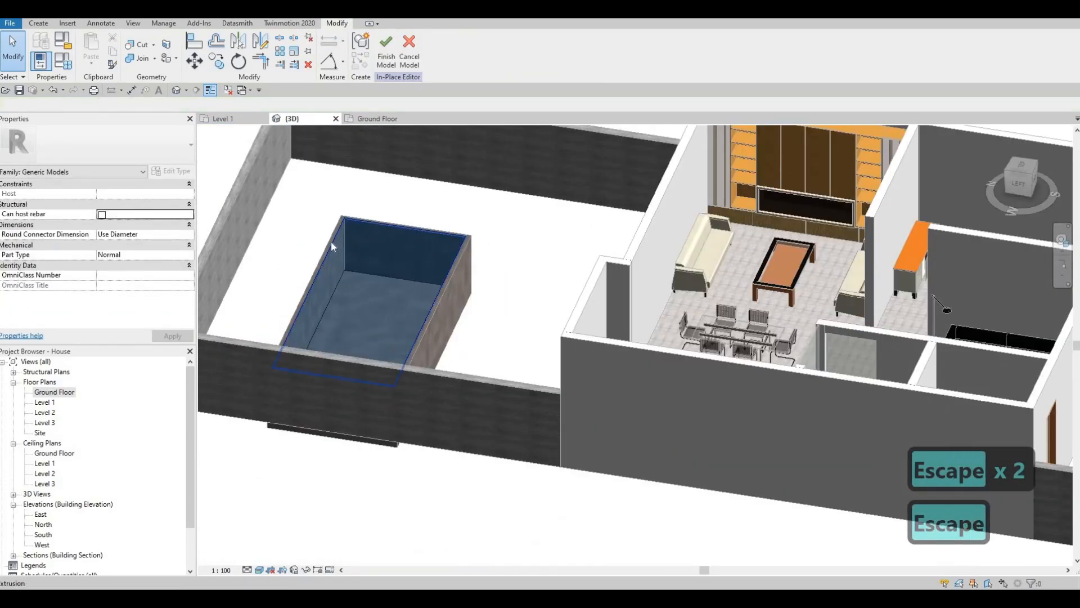
pyautogui.scroll(5, 337, 233)
pyautogui.press('Escape')
pyautogui.click(307, 265)
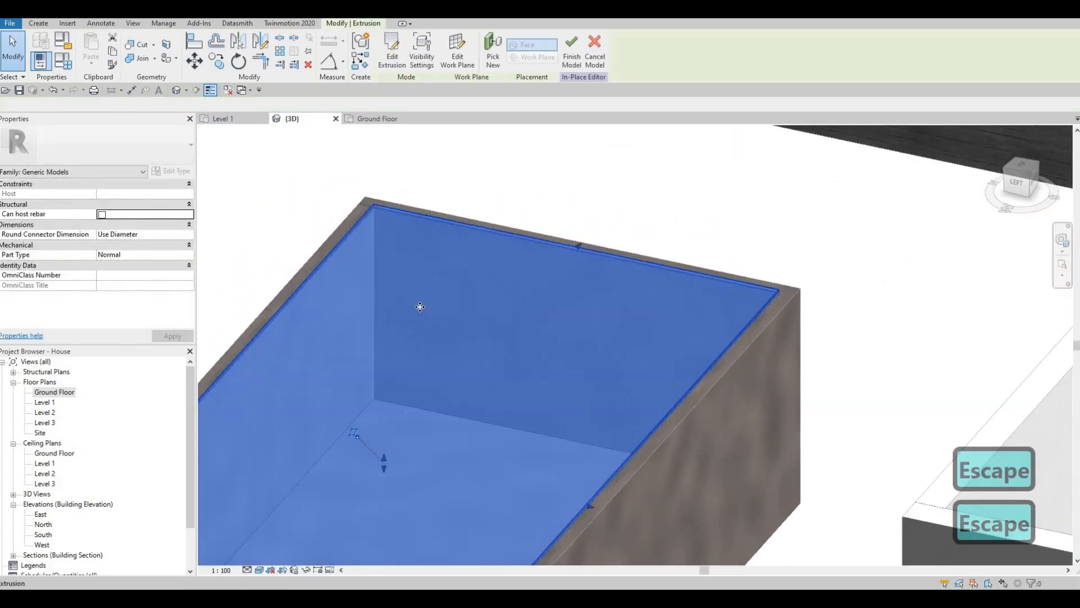
pyautogui.moveTo(386, 457); pyautogui.dragTo(451, 380, button='middle')
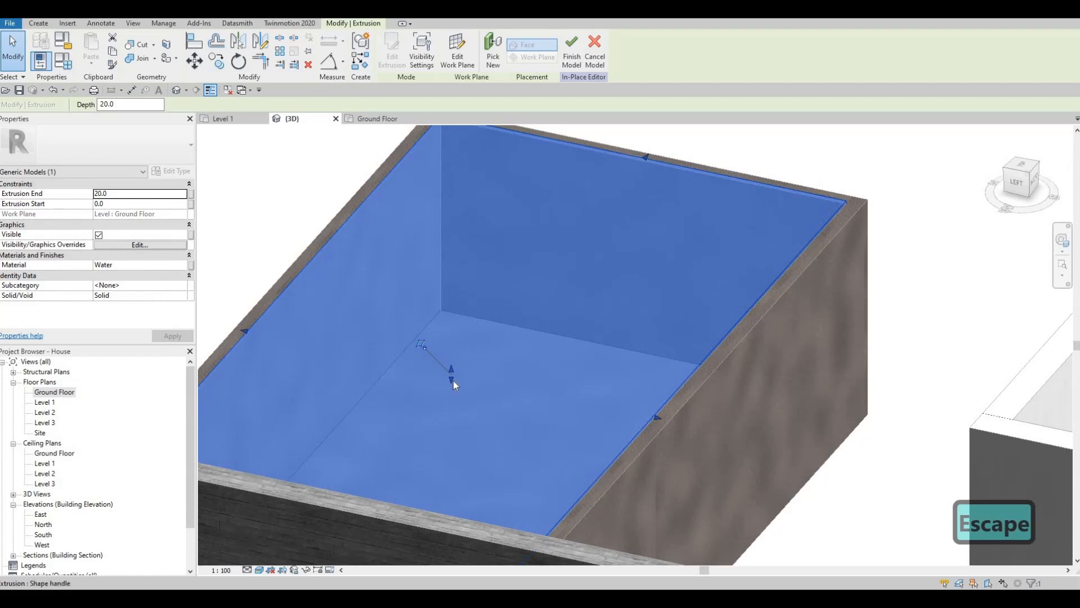
pyautogui.moveTo(454, 381)
pyautogui.mouseDown()
pyautogui.moveTo(451, 406)
pyautogui.moveTo(450, 381)
pyautogui.mouseUp()
pyautogui.press('Escape')
pyautogui.press('Escape')
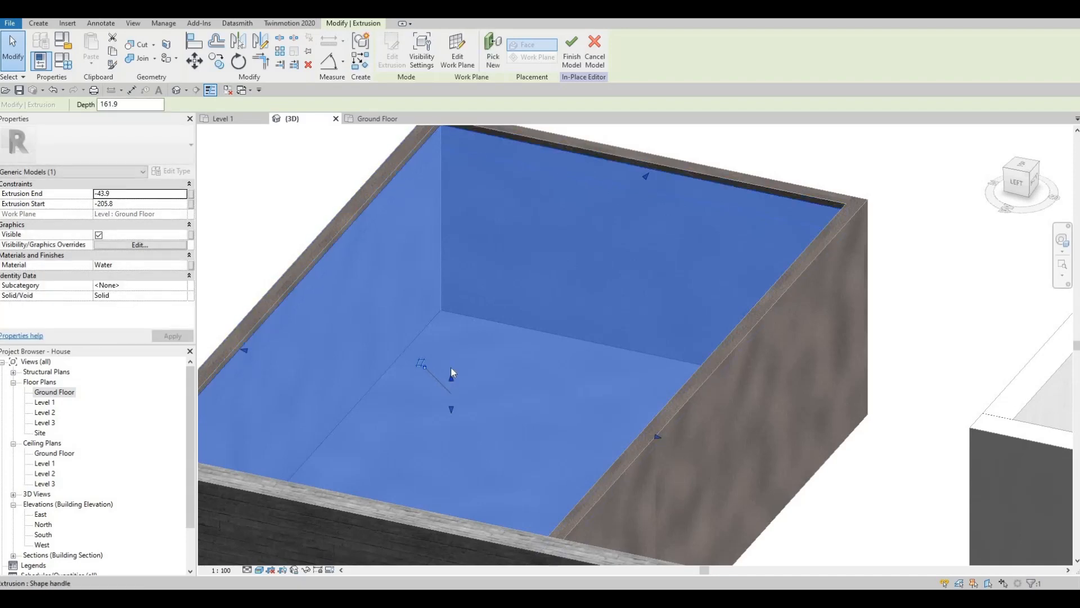
# Finish the in-place model that contains the pool's tile floor and water
pyautogui.scroll(-4, 457, 362)
pyautogui.press('Escape')
pyautogui.moveTo(443, 361); pyautogui.dragTo(433, 319, button='middle')
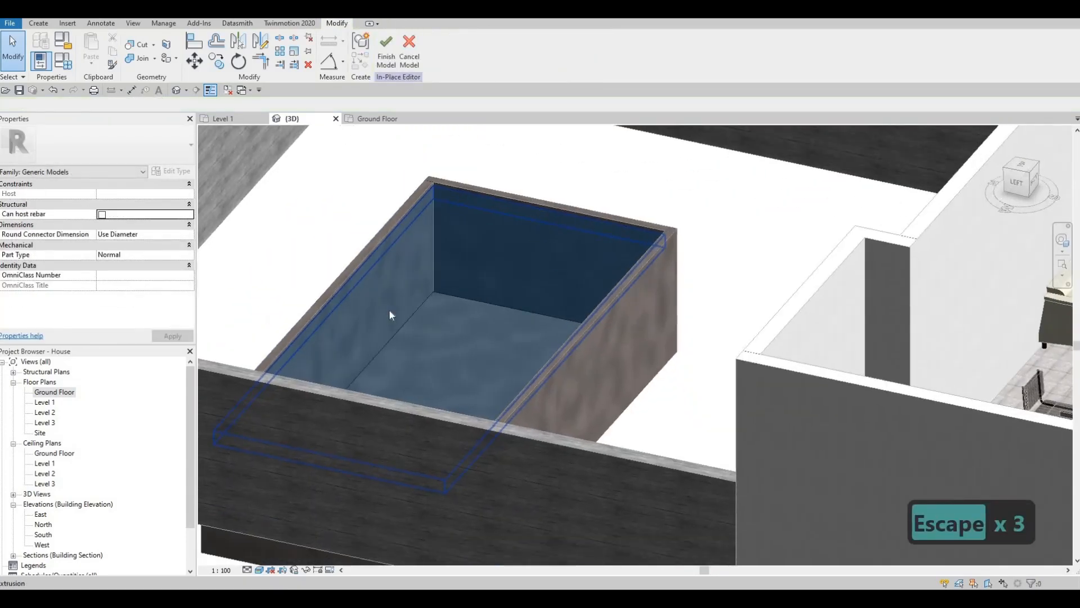
pyautogui.scroll(-3, 390, 362)
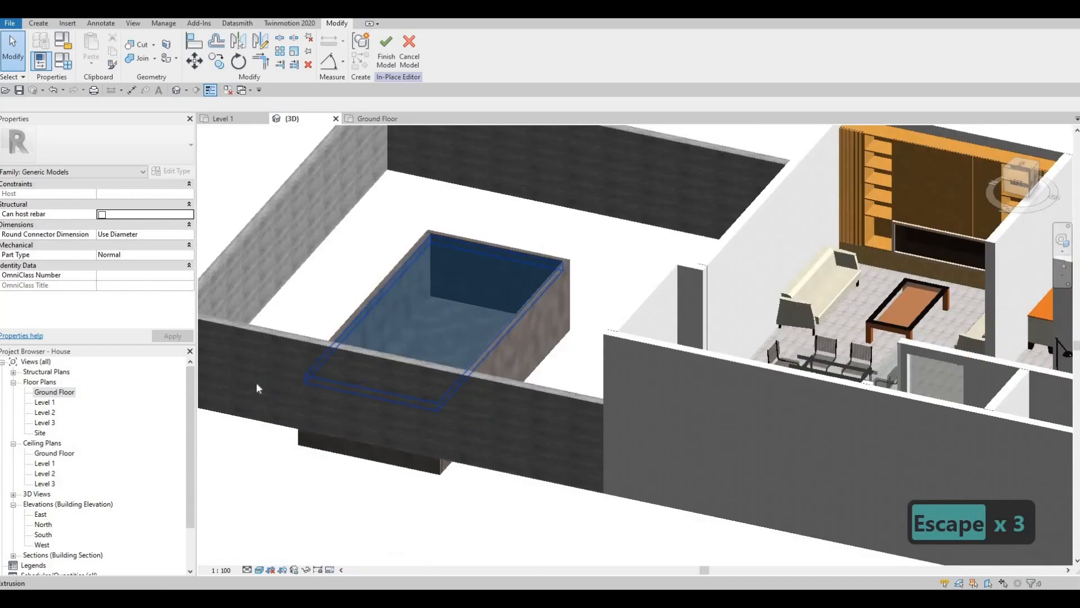
pyautogui.keyDown('shift'); pyautogui.moveTo(255, 382); pyautogui.dragTo(357, 90, button='middle'); pyautogui.keyUp('shift')
pyautogui.press('Escape')
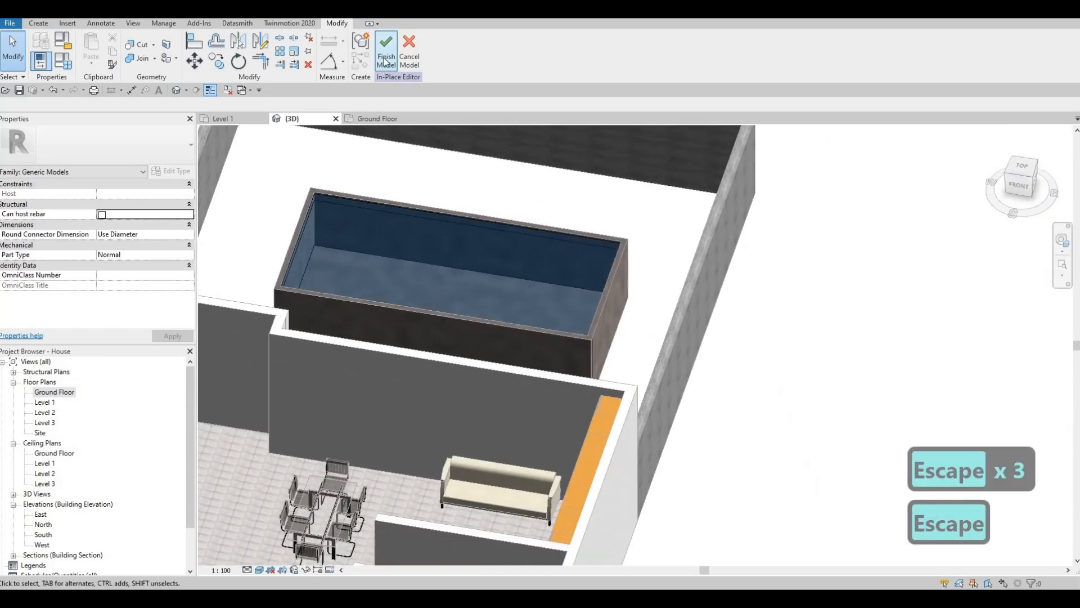
pyautogui.click(386, 61)
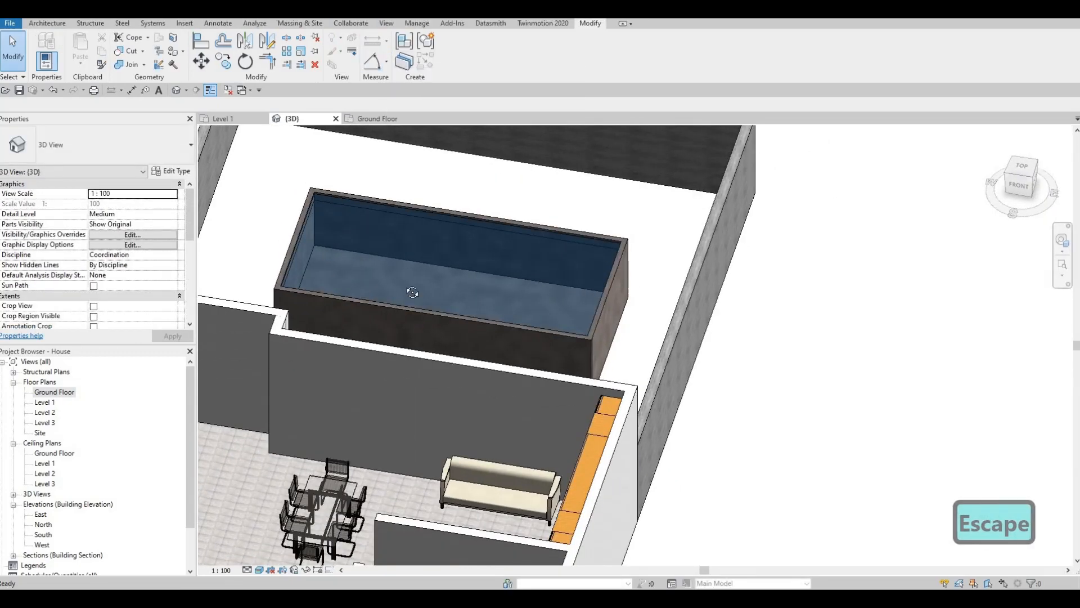
pyautogui.keyDown('shift'); pyautogui.moveTo(412, 293); pyautogui.dragTo(440, 242, button='middle'); pyautogui.keyUp('shift')
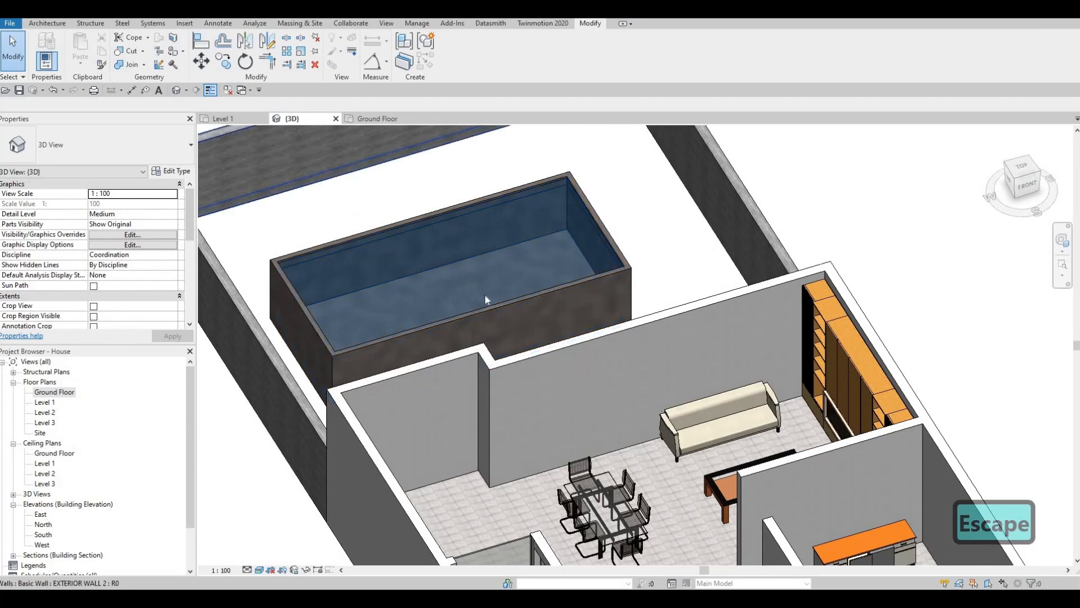
pyautogui.scroll(-2, 534, 345)
pyautogui.keyDown('shift'); pyautogui.moveTo(596, 313); pyautogui.dragTo(715, 338, button='middle'); pyautogui.keyUp('shift')
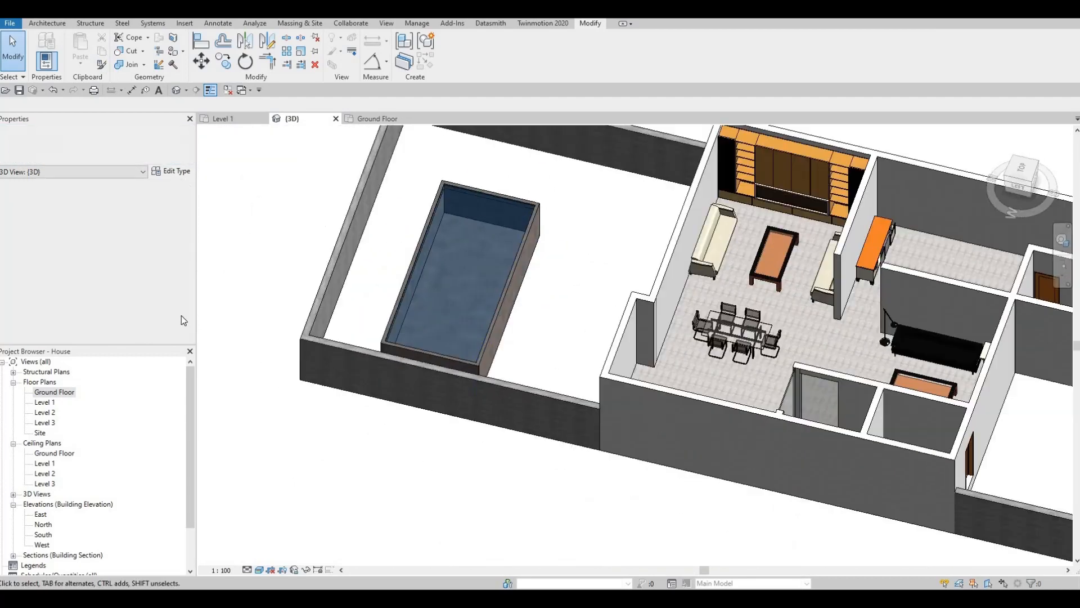
# Start a new in-place component on the Ground Floor plan in the Generic Models category, named Generic Models 4
pyautogui.doubleClick(54, 392)
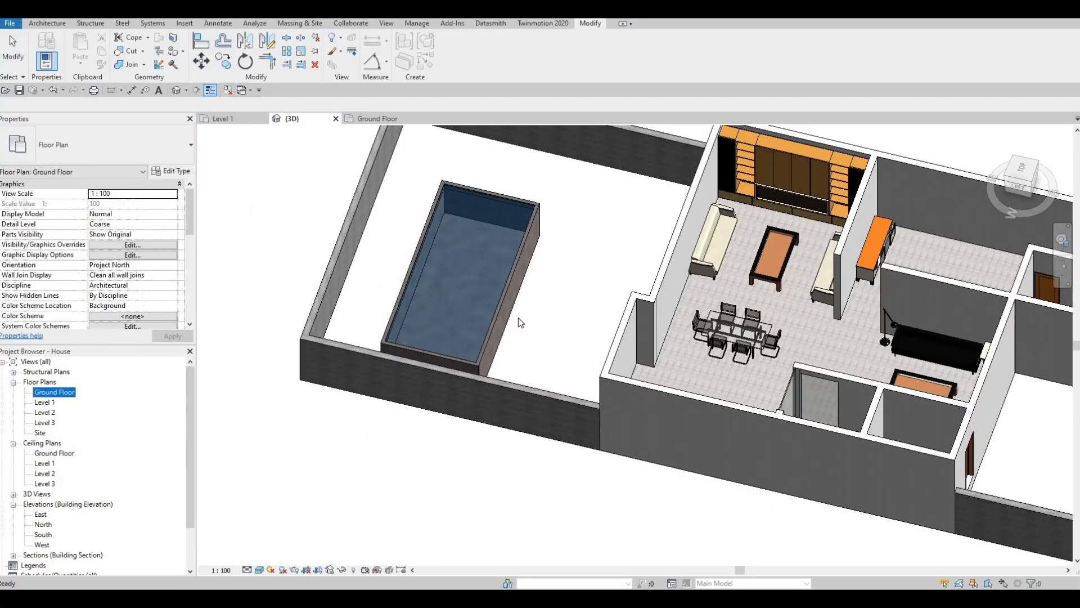
pyautogui.moveTo(407, 354); pyautogui.dragTo(445, 348, button='middle')
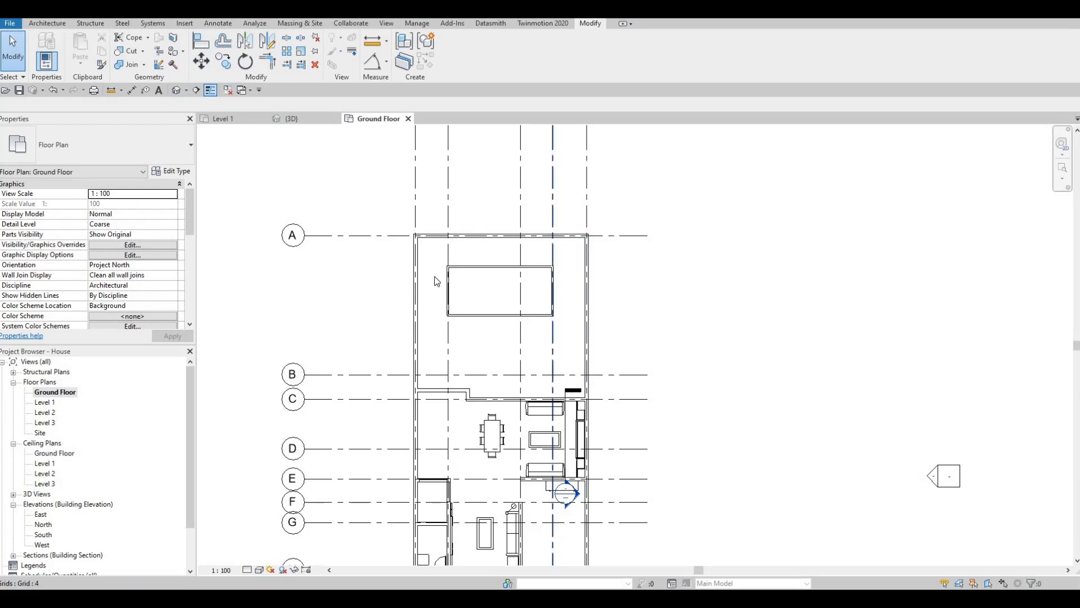
pyautogui.click(47, 23)
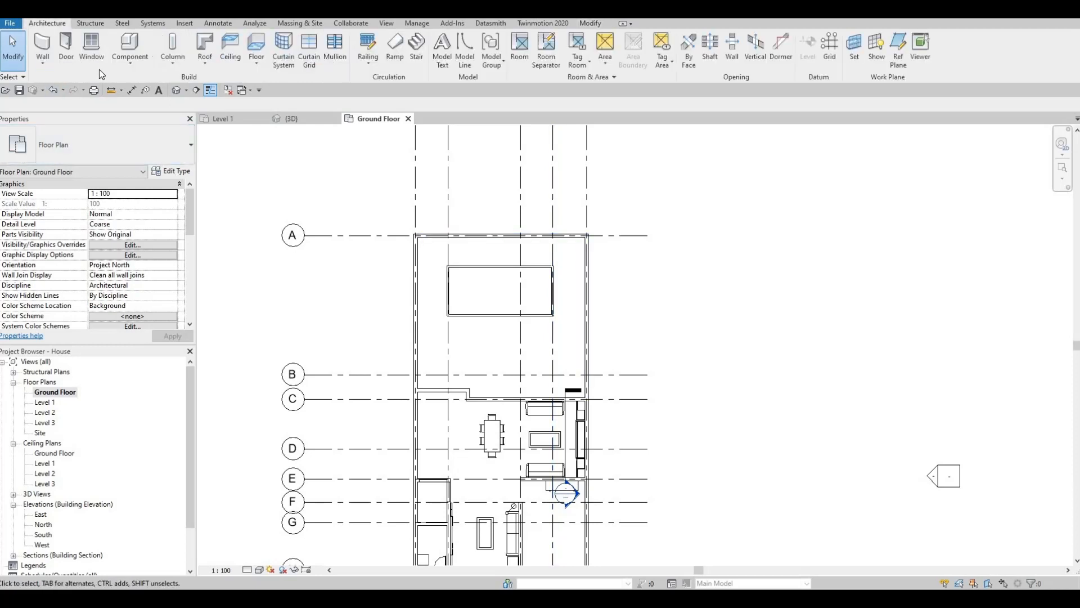
pyautogui.click(129, 62)
pyautogui.click(143, 108)
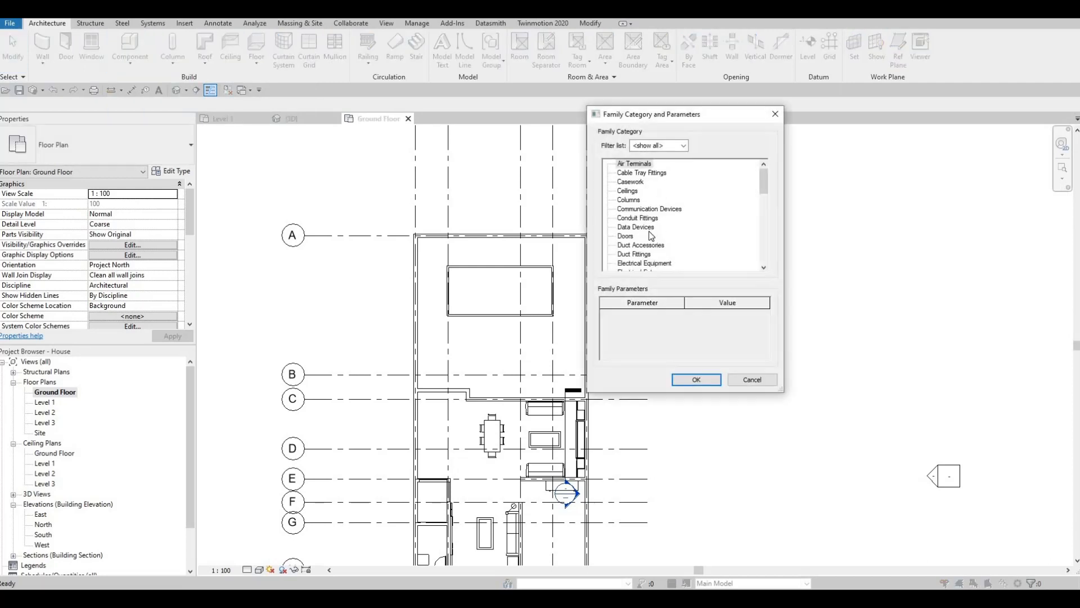
pyautogui.scroll(-3, 630, 257)
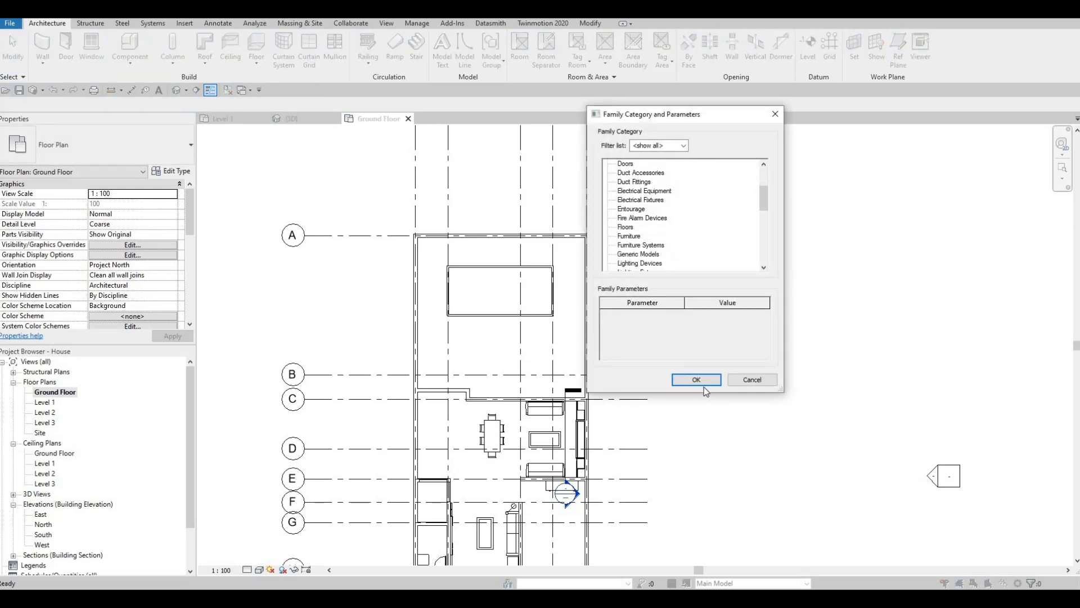
pyautogui.press('Return')
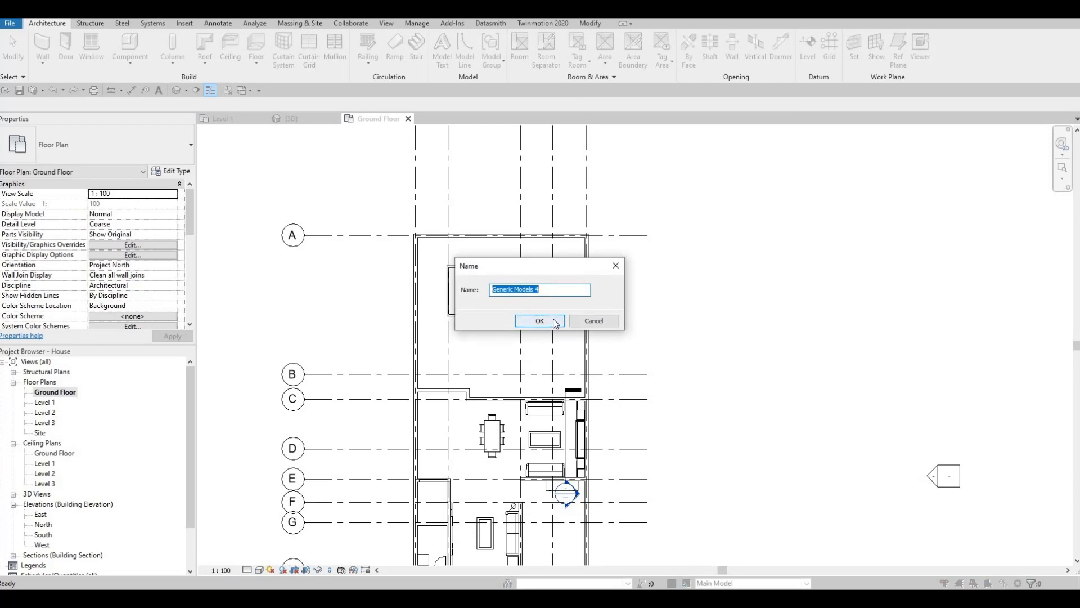
pyautogui.click(555, 322)
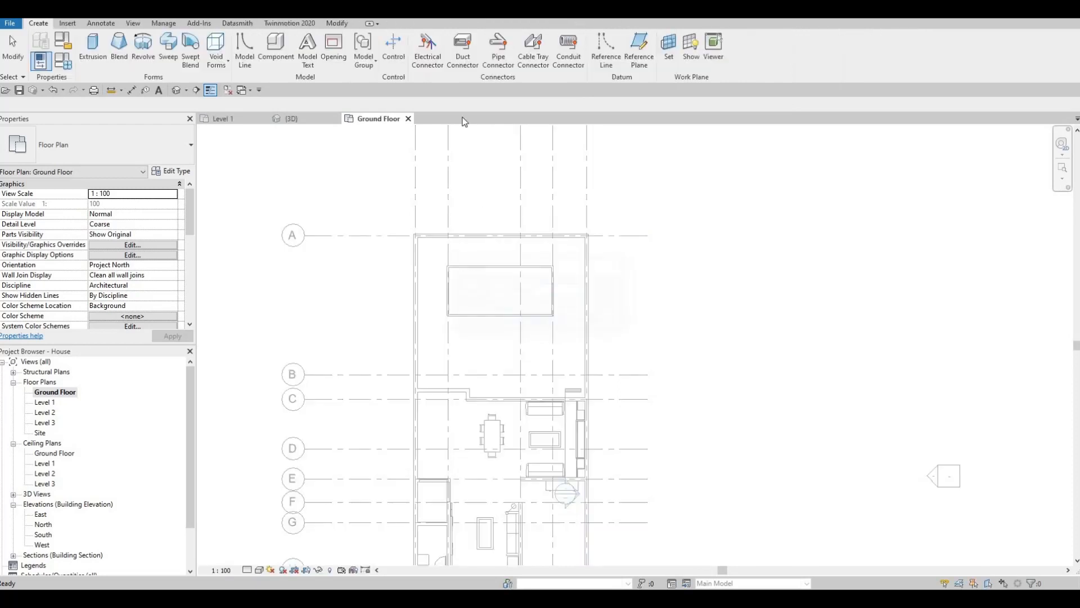
# Start an extrusion and assign it the Kerto S LVL material from the Wood category of the AEC Materials library
pyautogui.click(93, 50)
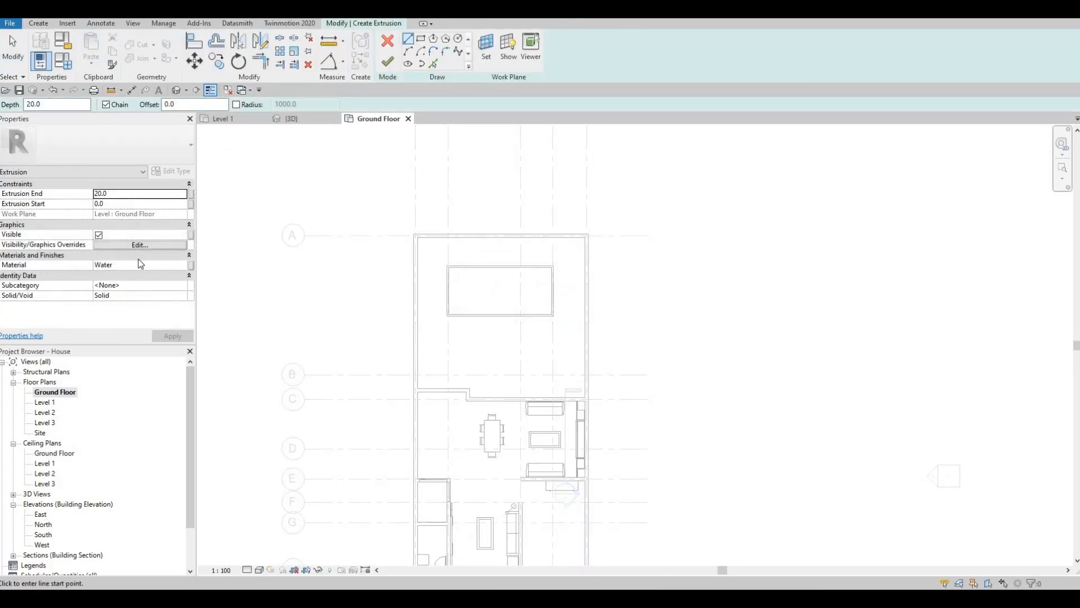
pyautogui.click(182, 266)
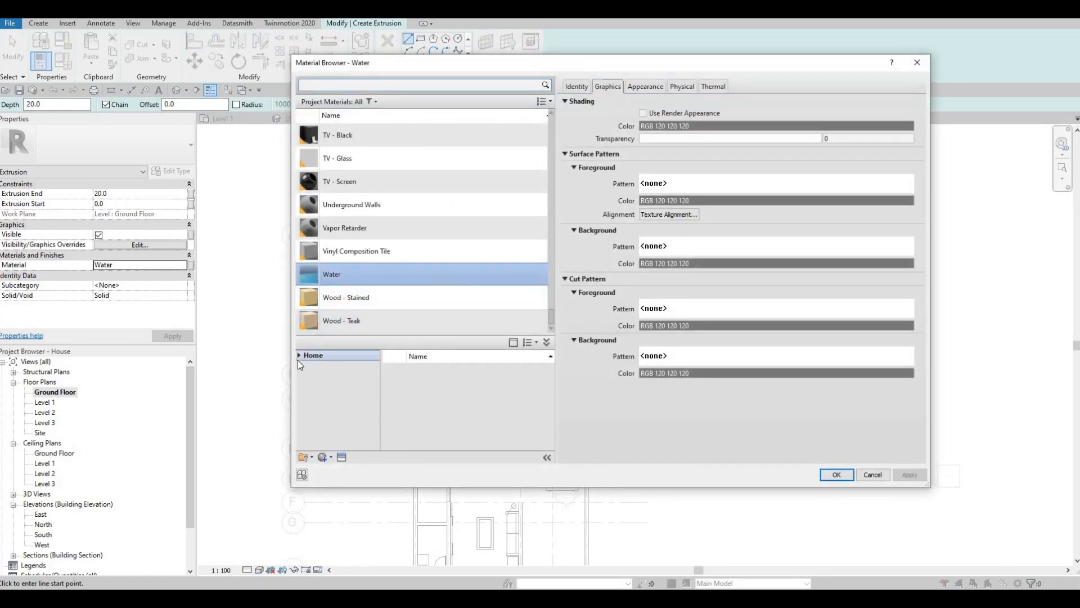
pyautogui.click(304, 377)
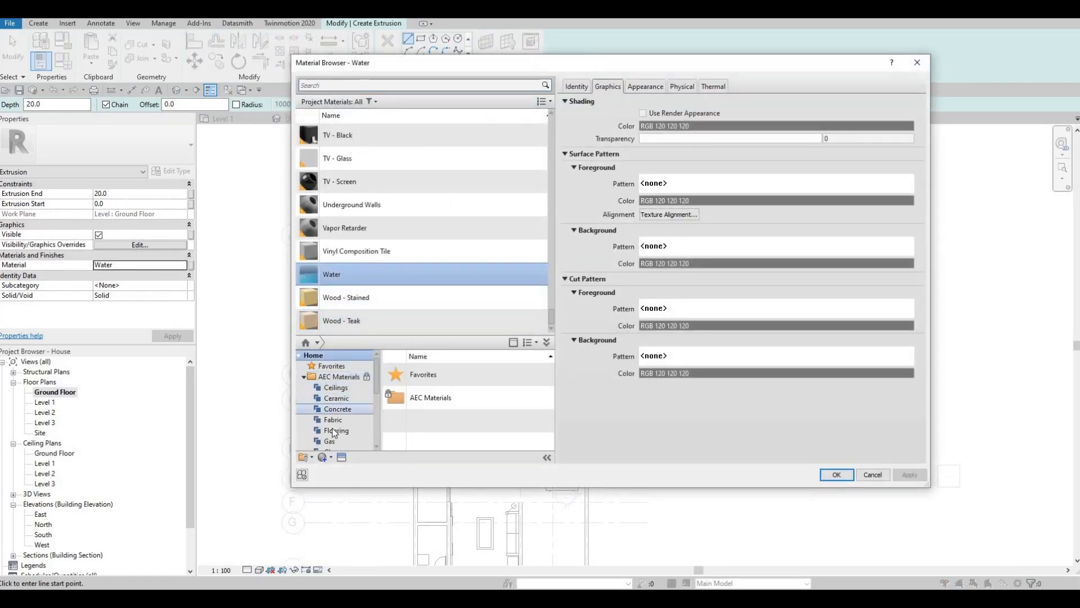
pyautogui.scroll(-3, 332, 428)
pyautogui.click(332, 441)
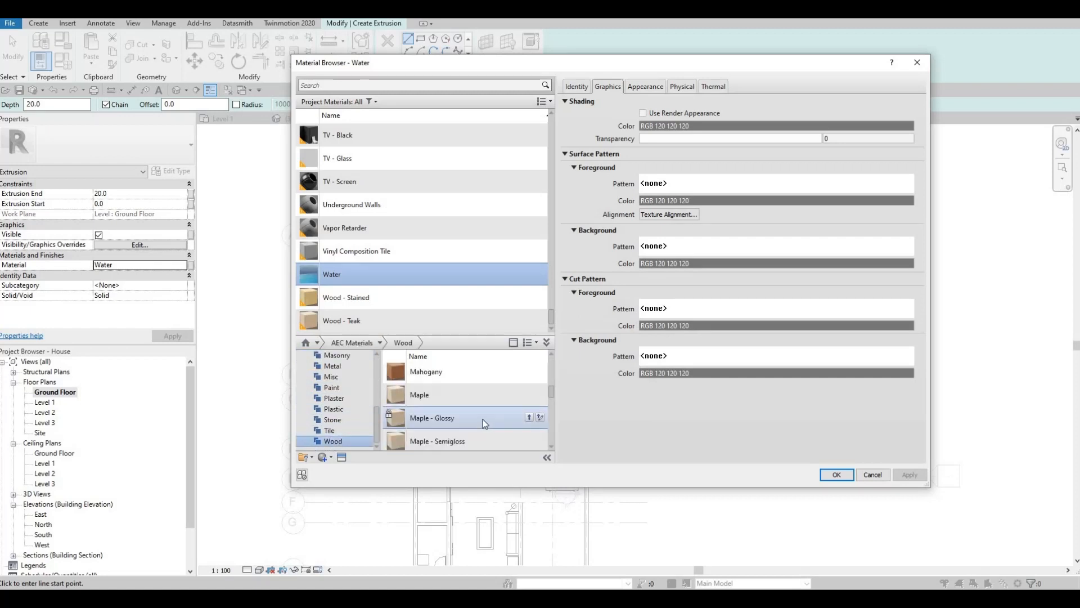
pyautogui.scroll(2, 495, 408)
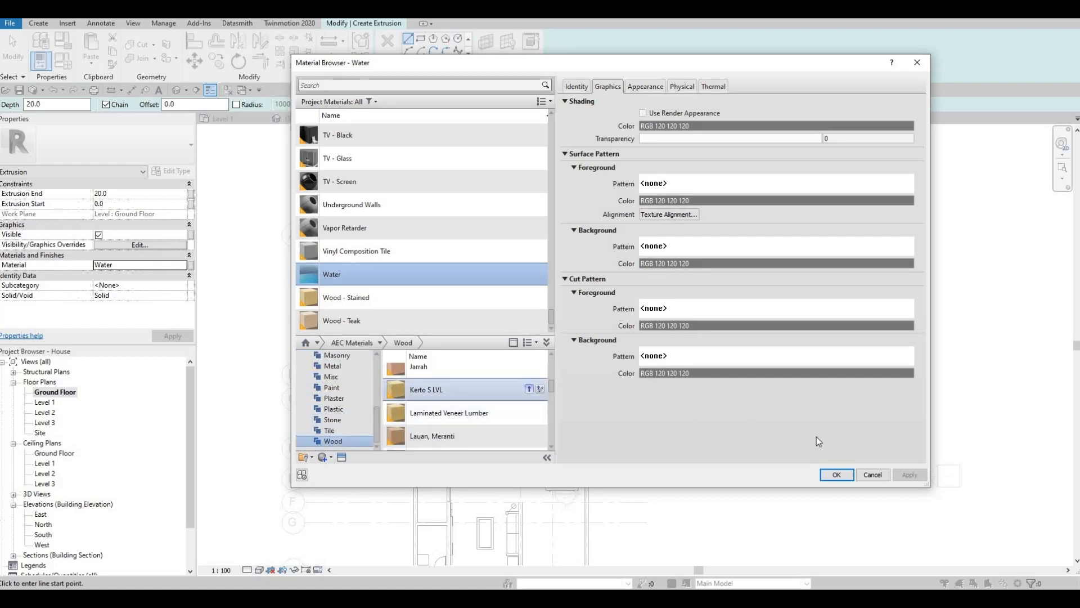
pyautogui.press('Return')
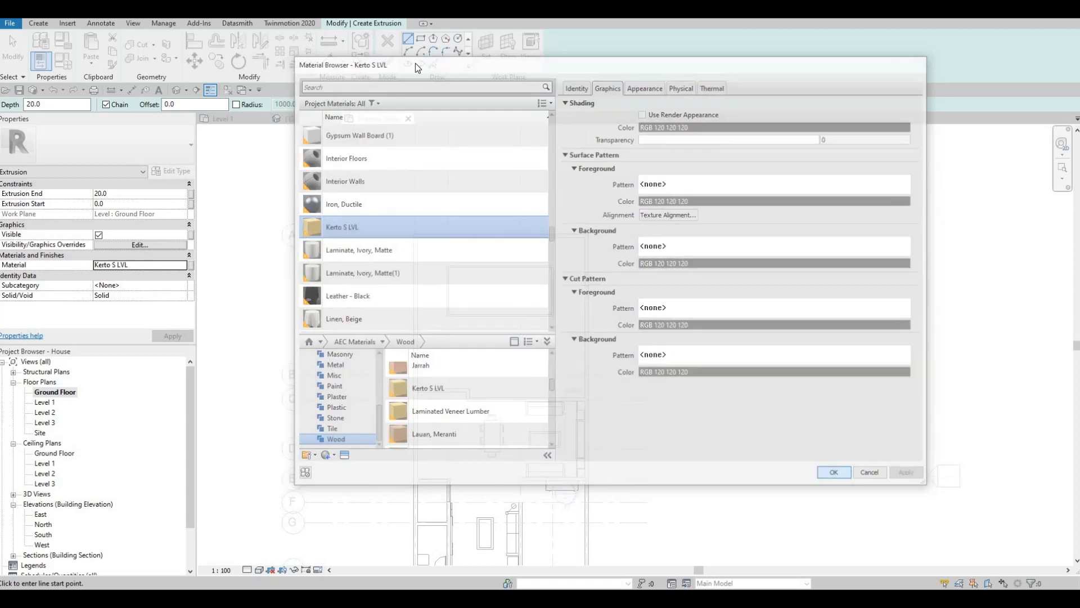
# Sketch a rectangle about 6635 by 2618 in the rear yard against the house and side walls, and finish the extrusion
pyautogui.scroll(3, 561, 333)
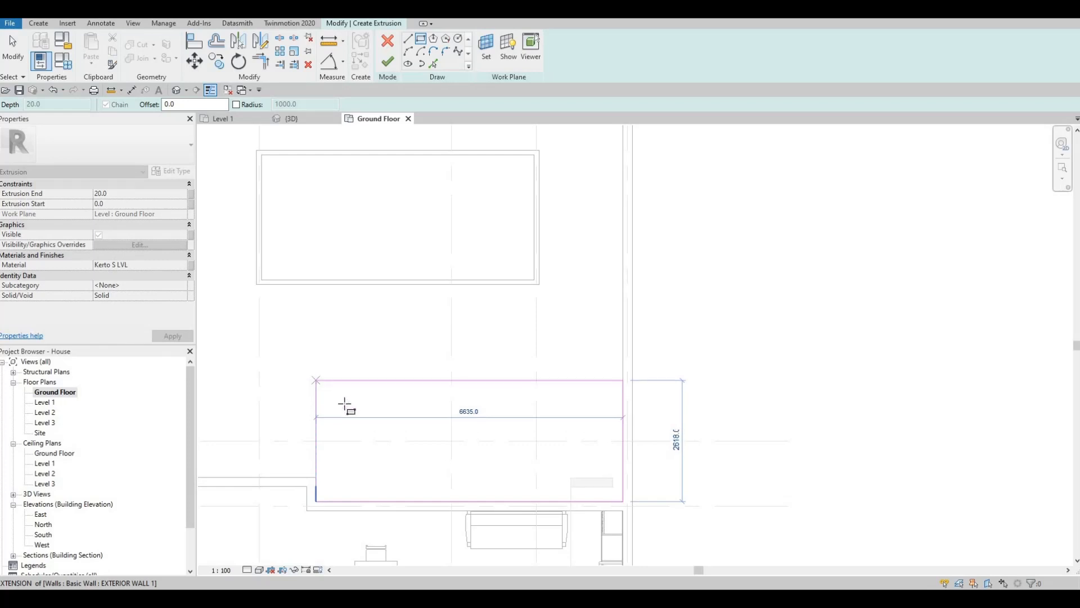
pyautogui.click(317, 379)
pyautogui.press('Escape')
pyautogui.press('Escape')
pyautogui.click(393, 66)
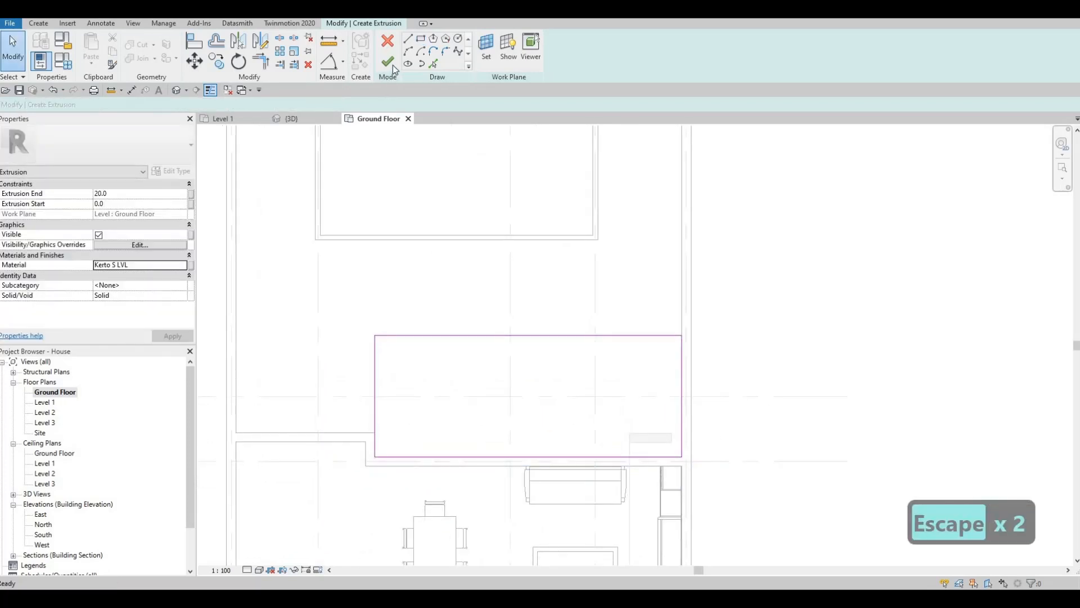
# Set the wooden deck's extrusion end to 200 in the 3D view
pyautogui.click(274, 115)
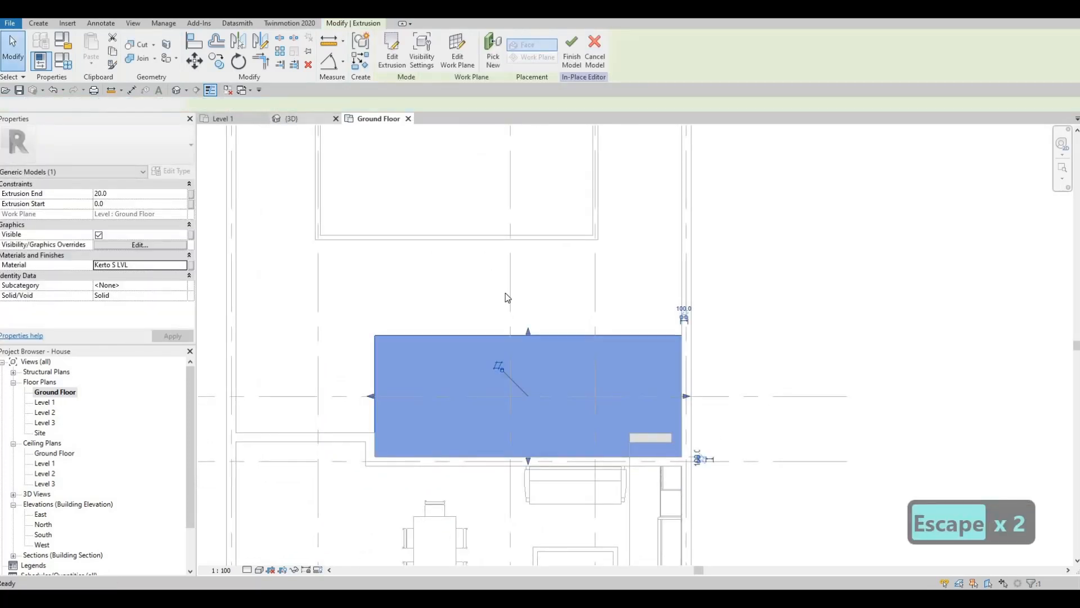
pyautogui.keyDown('shift'); pyautogui.moveTo(505, 292); pyautogui.dragTo(777, 215, button='middle'); pyautogui.keyUp('shift')
pyautogui.keyDown('shift'); pyautogui.moveTo(663, 269); pyautogui.dragTo(630, 264, button='middle'); pyautogui.keyUp('shift')
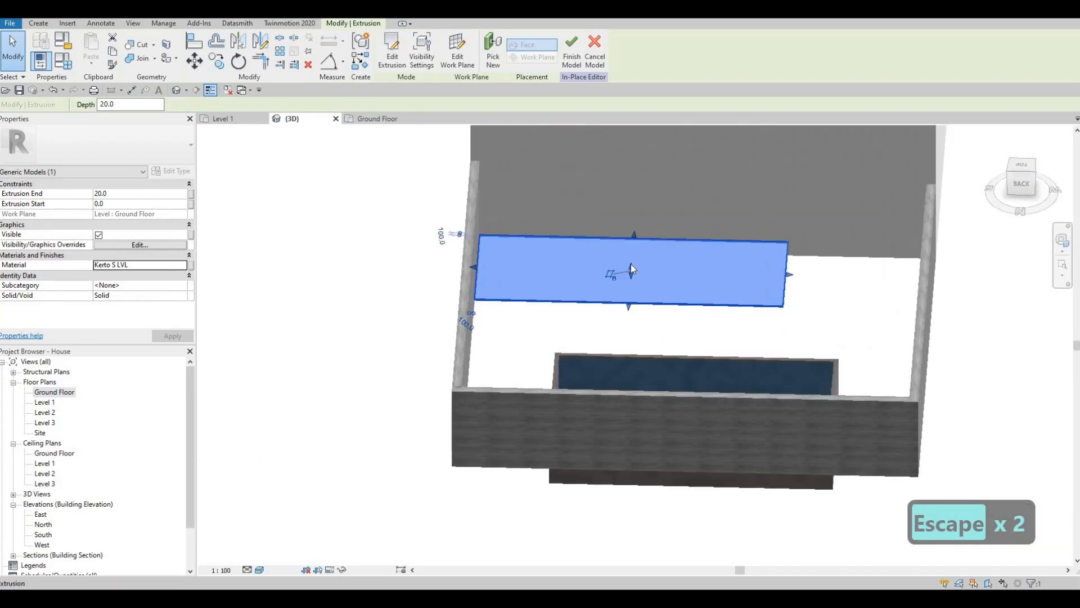
pyautogui.moveTo(630, 260); pyautogui.dragTo(497, 302)
pyautogui.keyDown('shift'); pyautogui.moveTo(572, 307); pyautogui.dragTo(194, 227, button='middle'); pyautogui.keyUp('shift')
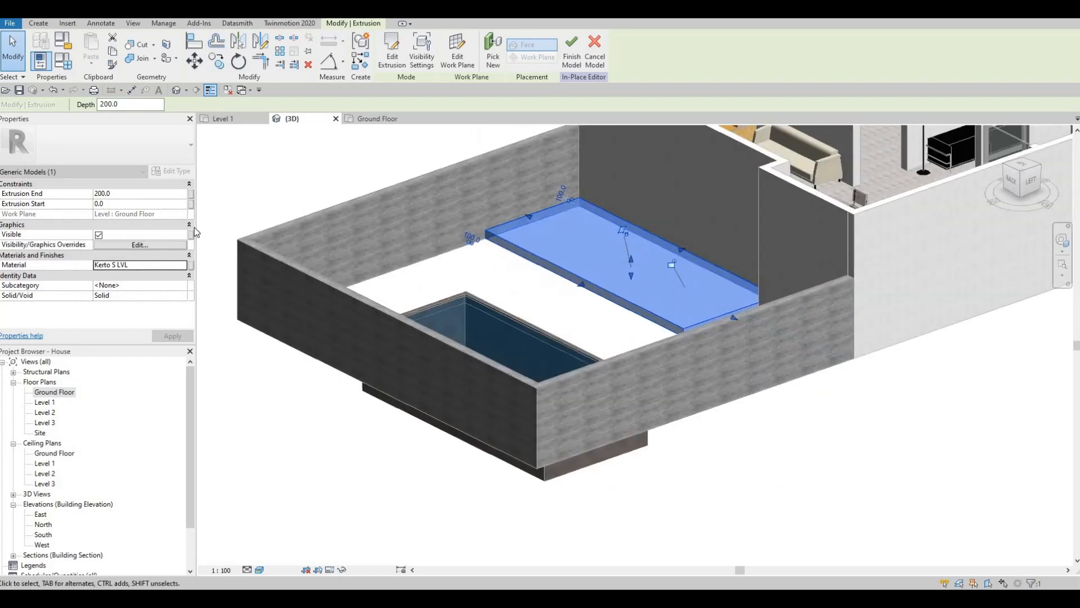
pyautogui.click(123, 195)
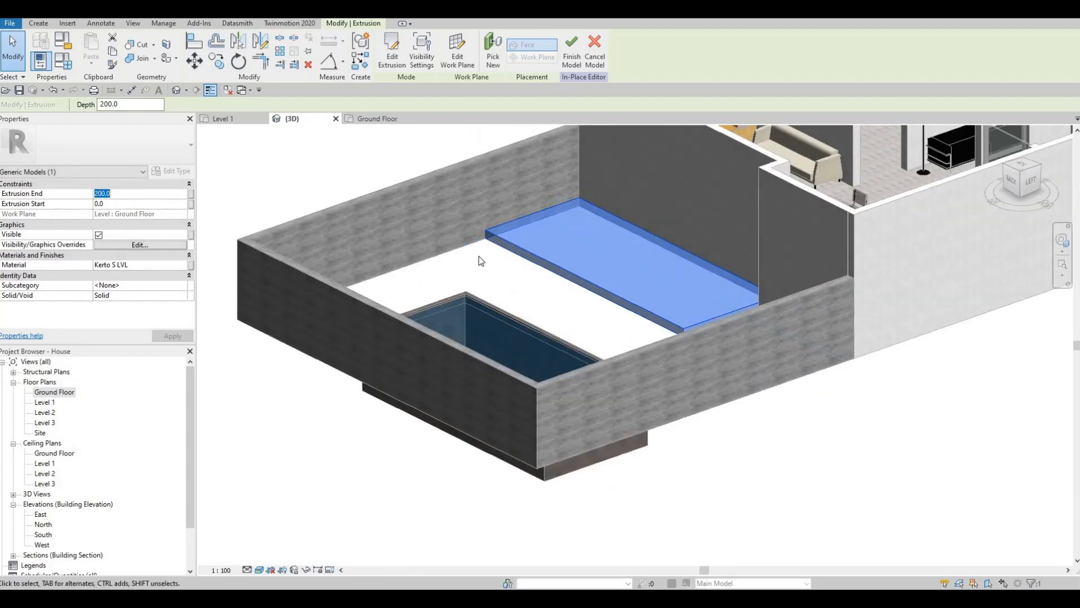
pyautogui.click(580, 194)
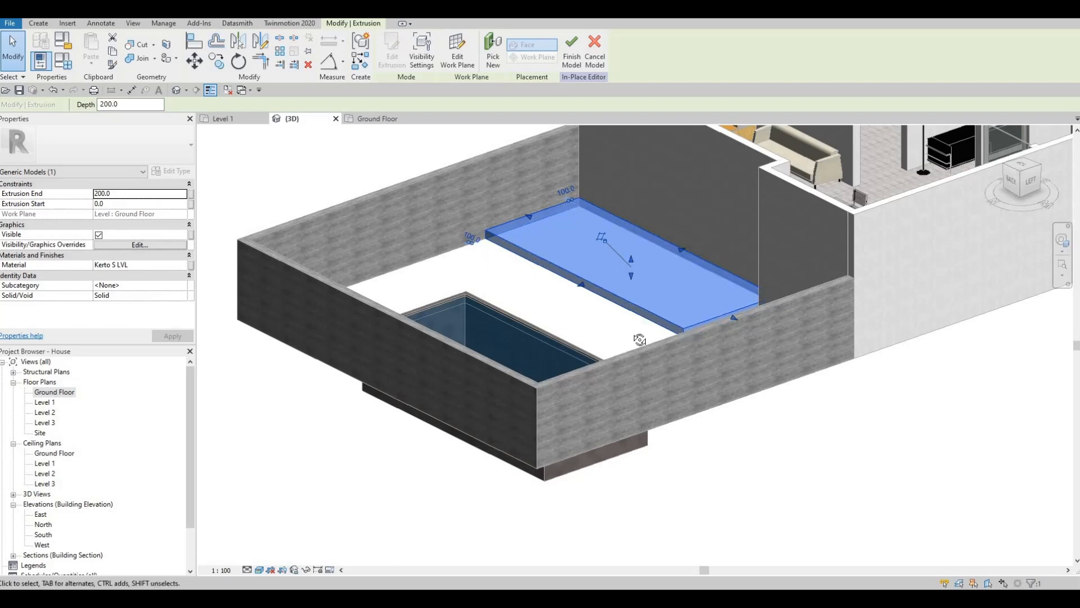
pyautogui.keyDown('shift'); pyautogui.moveTo(640, 340); pyautogui.dragTo(635, 292, button='middle'); pyautogui.keyUp('shift')
pyautogui.press('Escape')
pyautogui.press('Escape')
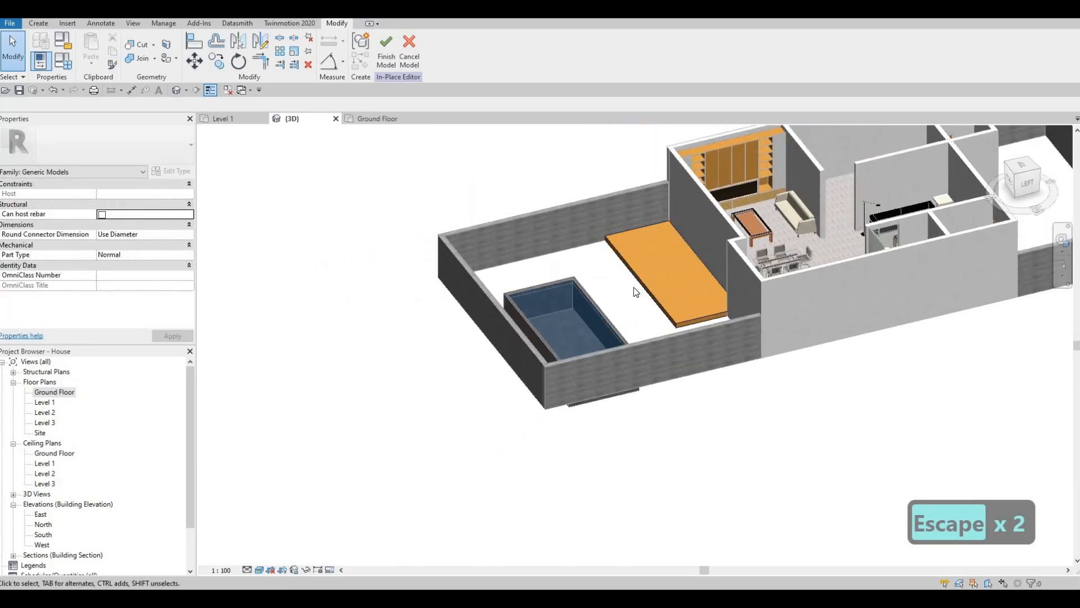
# Finish the in-place model that contains the wooden deck
pyautogui.press('Escape')
pyautogui.press('Escape')
pyautogui.press('Escape')
pyautogui.keyDown('shift'); pyautogui.moveTo(506, 207); pyautogui.dragTo(439, 192, button='middle'); pyautogui.keyUp('shift')
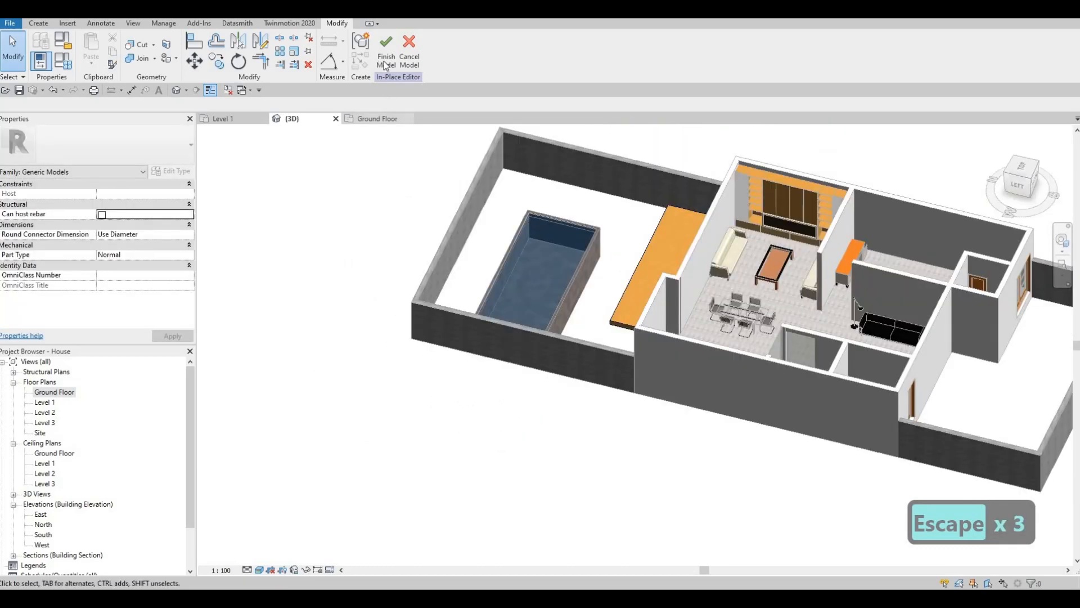
pyautogui.click(383, 63)
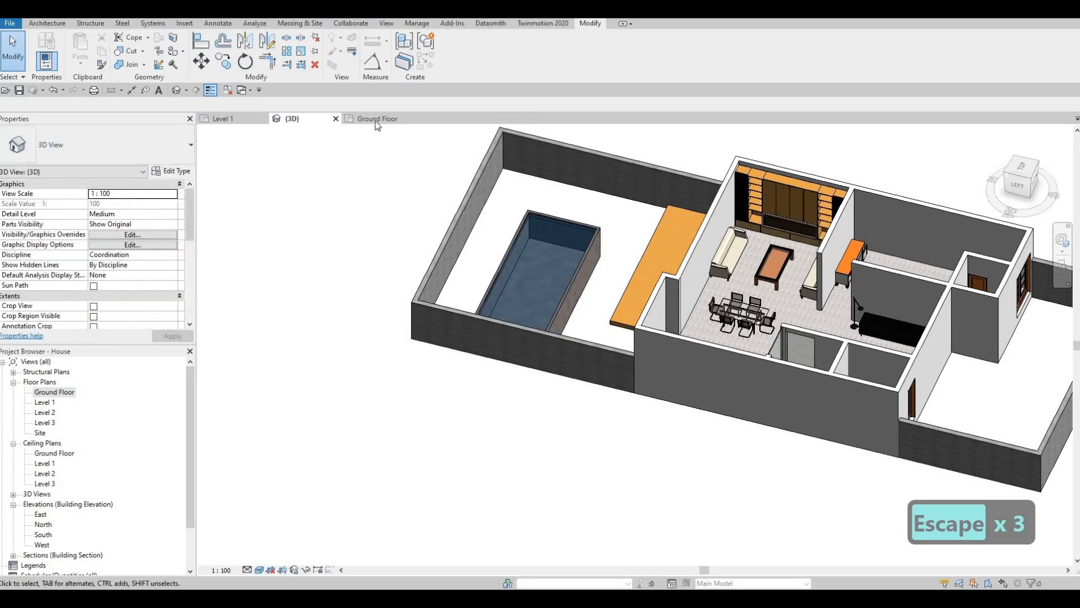
# Return to the Ground Floor plan with the rear yard and house in view and nothing selected
pyautogui.click(377, 119)
pyautogui.scroll(-4, 556, 254)
pyautogui.press('Escape')
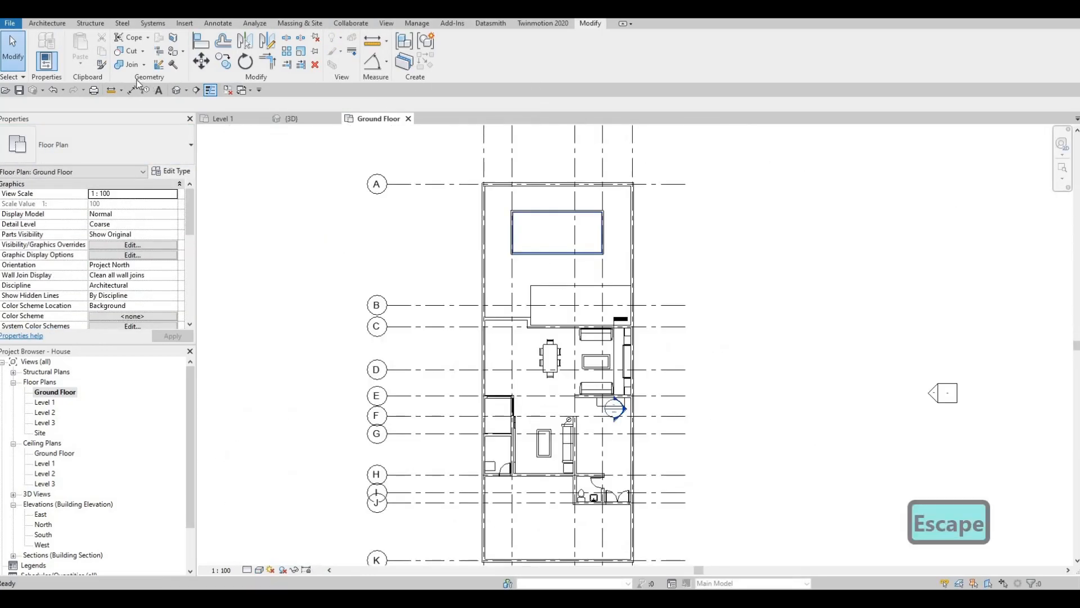
pyautogui.moveTo(511, 233); pyautogui.dragTo(503, 242, button='middle')
pyautogui.press('Escape')
pyautogui.click(47, 23)
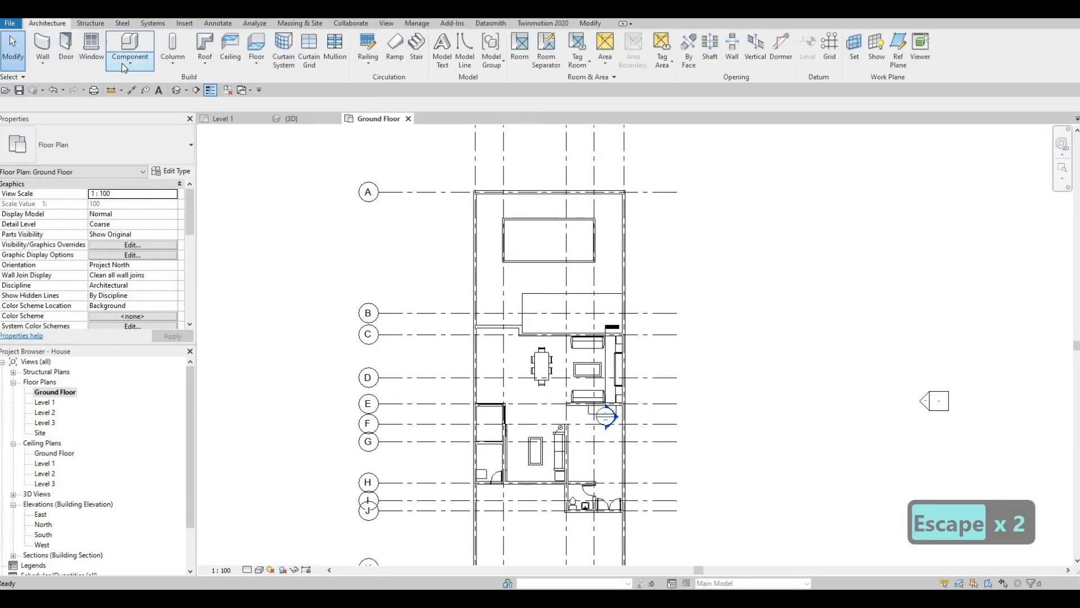
pyautogui.click(129, 62)
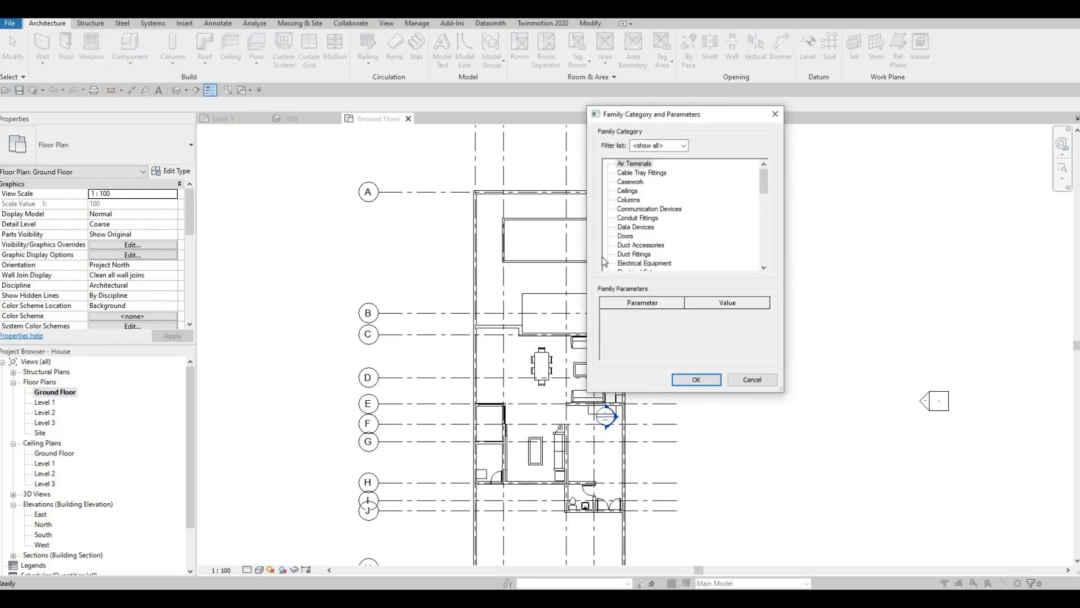
pyautogui.press('Escape')
pyautogui.press('Escape')
pyautogui.press('Escape')
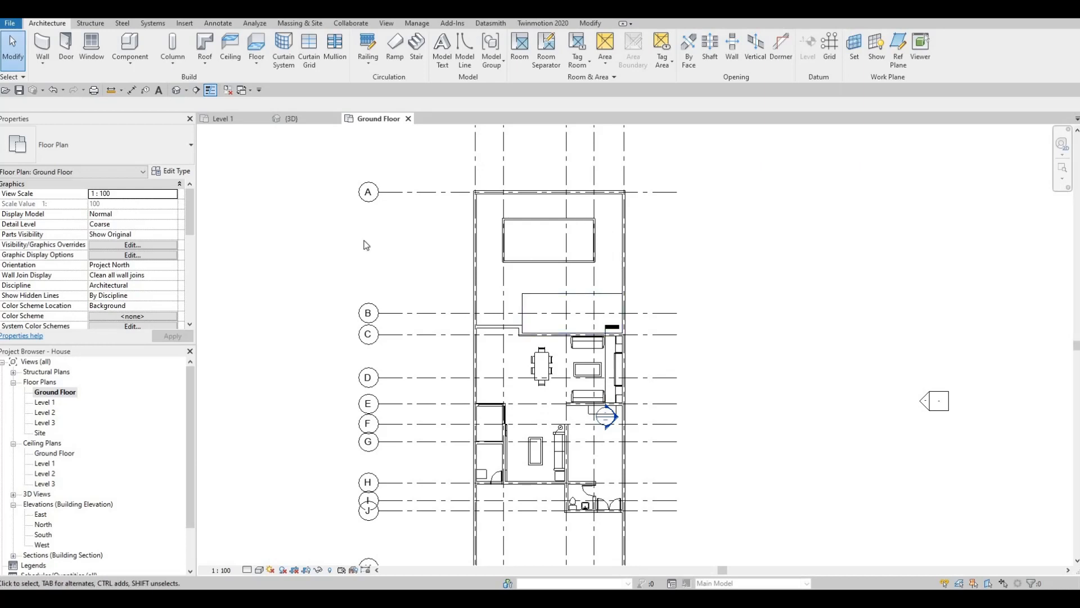
# Start an architectural floor and duplicate the FLOOR 1 type as FLOOR 2
pyautogui.click(256, 63)
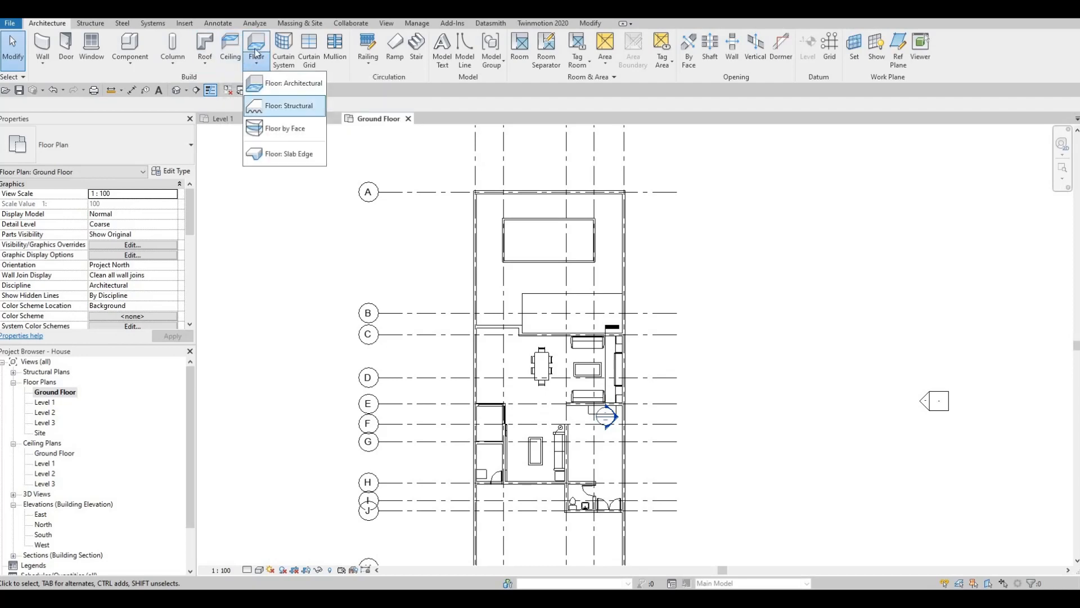
pyautogui.click(290, 83)
pyautogui.click(186, 172)
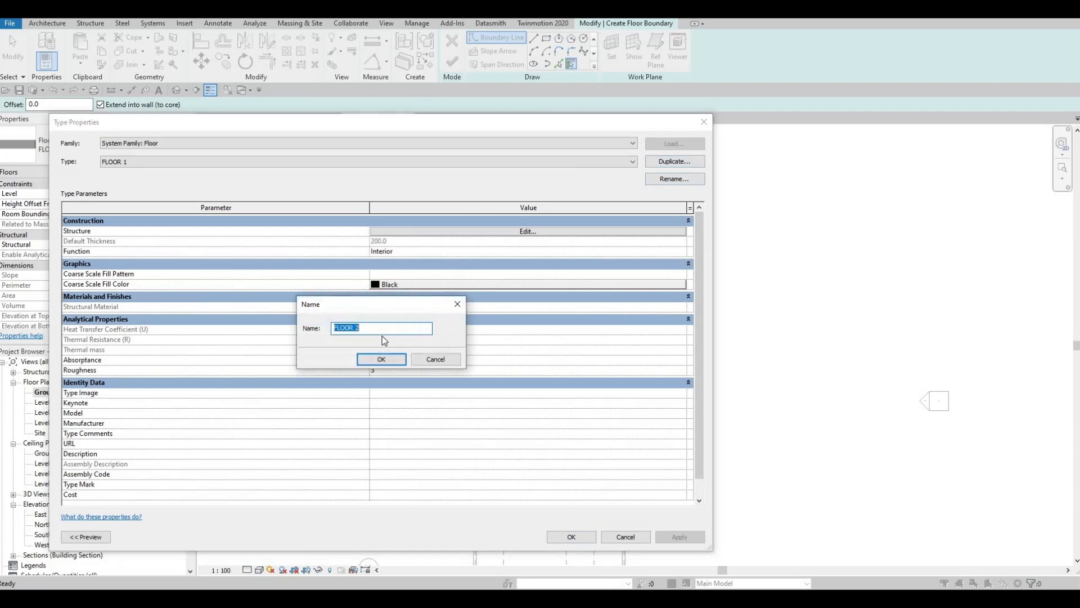
pyautogui.press('Return')
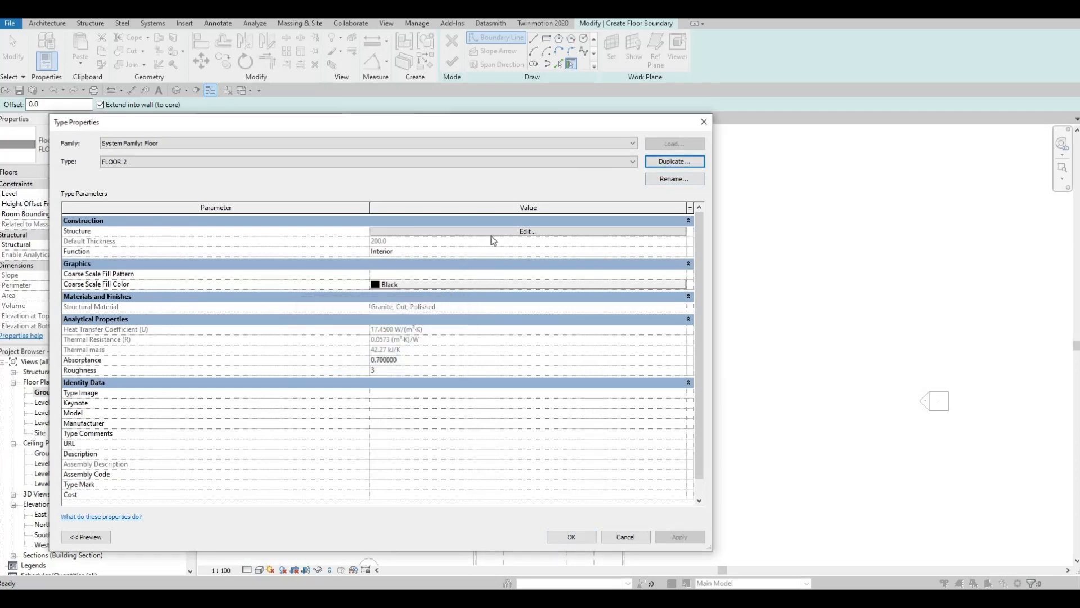
# Find the Grass material in the library and assign it to the structure layer of FLOOR 2
pyautogui.click(491, 235)
pyautogui.click(338, 233)
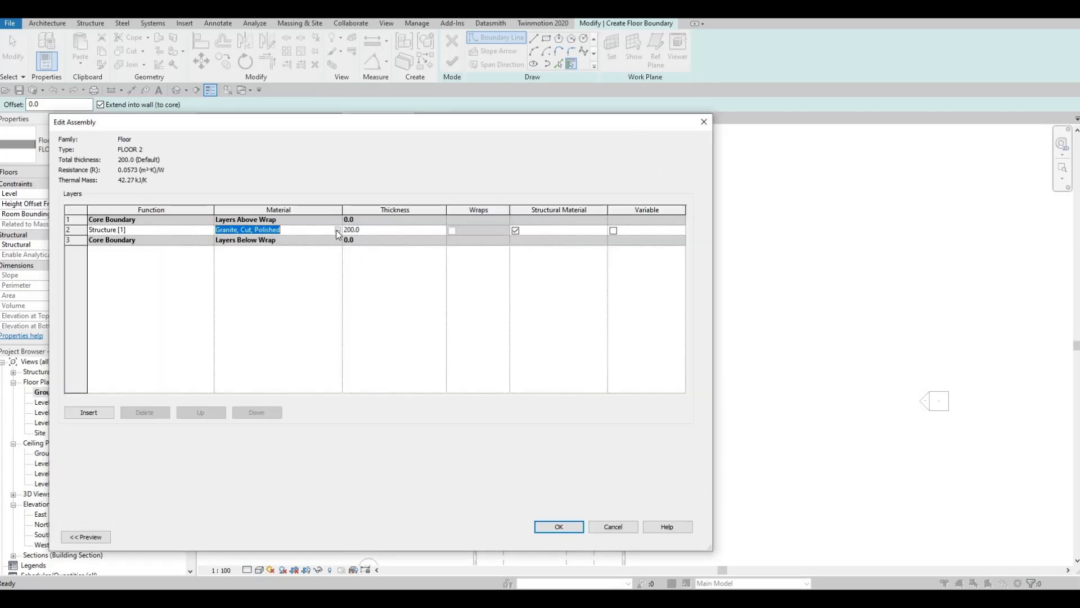
pyautogui.click(337, 230)
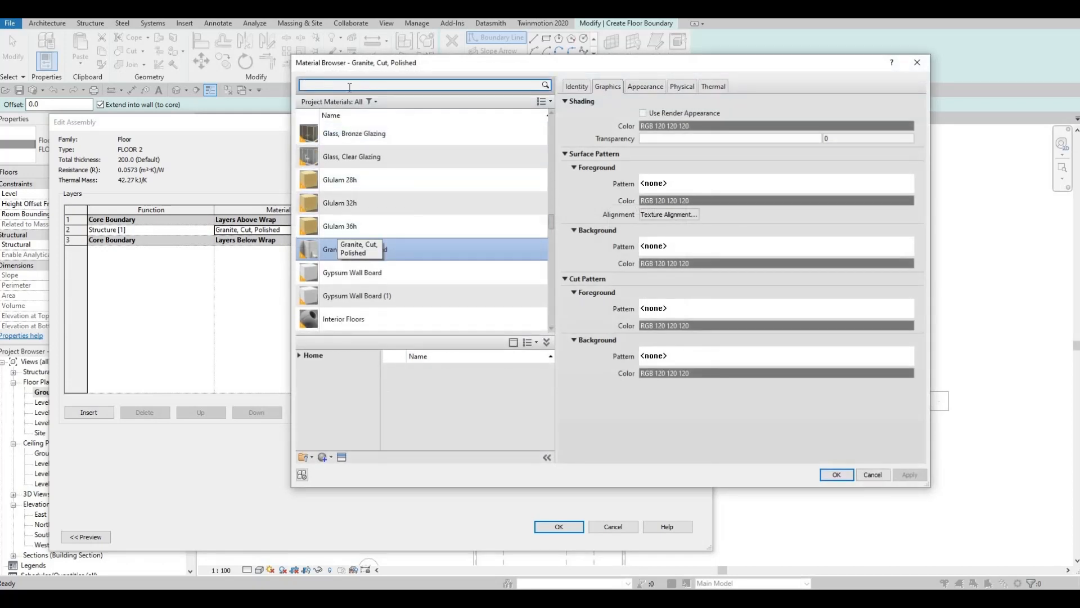
pyautogui.write('GRASS')
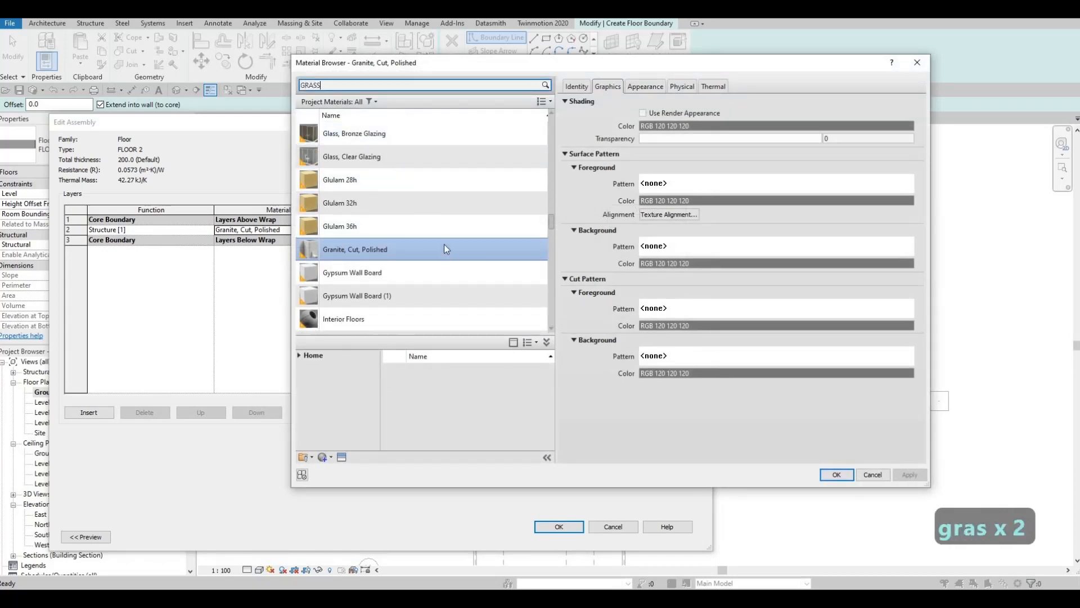
pyautogui.click(535, 374)
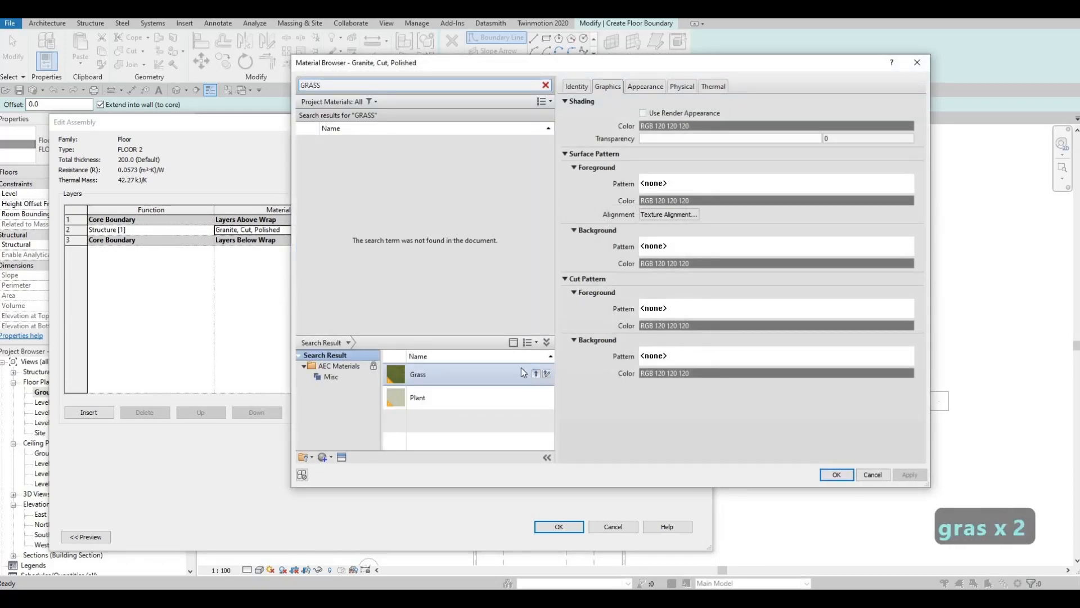
pyautogui.click(829, 474)
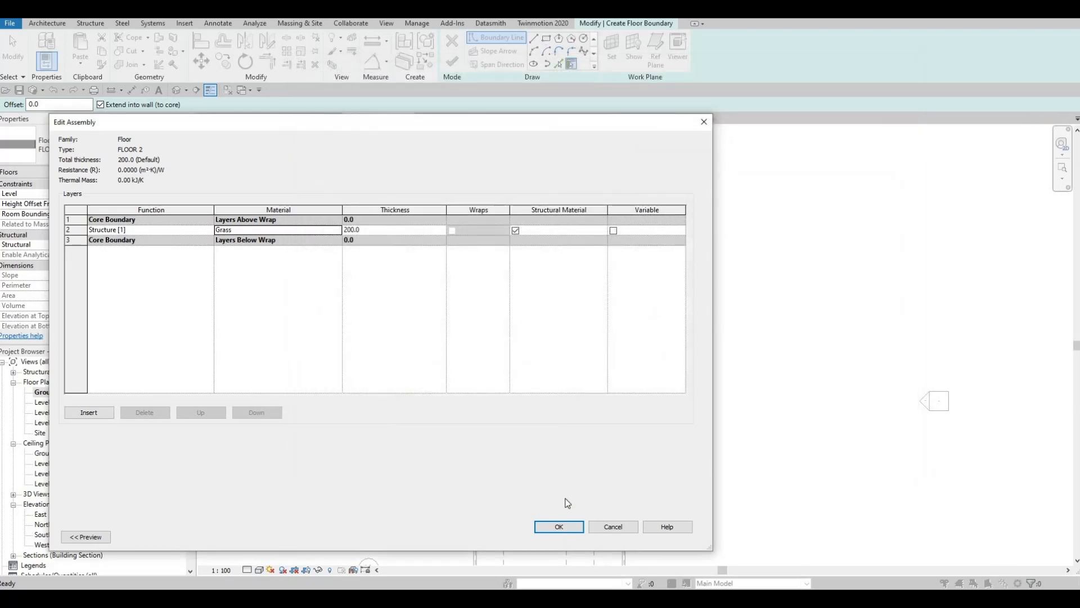
# Apply the FLOOR 2 type and sketch a boundary rectangle about 2800 by 1500 mm between the left yard wall and the deck
pyautogui.press('Return')
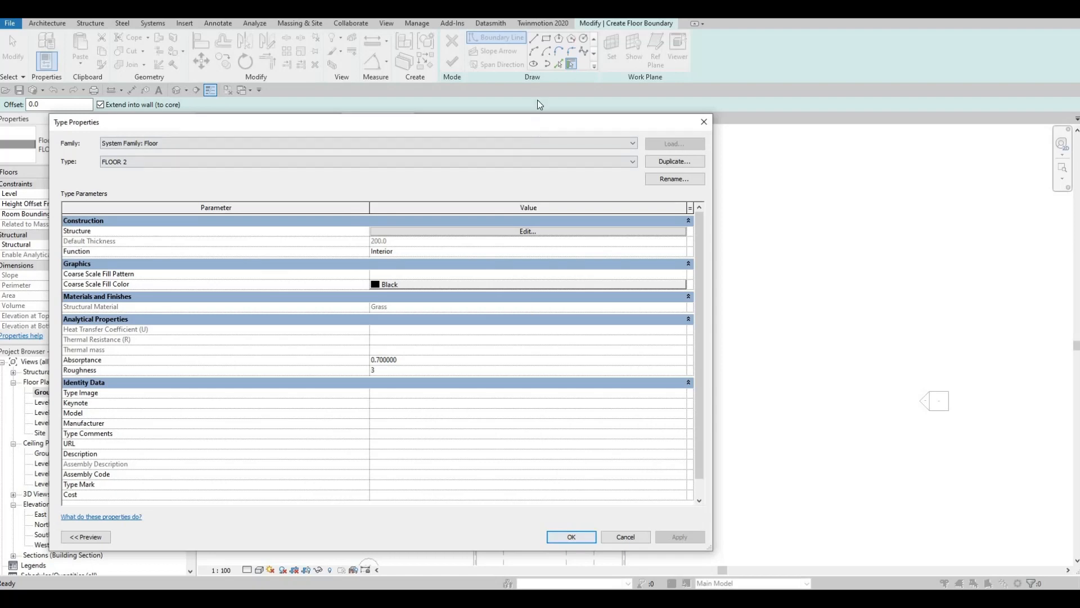
pyautogui.press('Return')
pyautogui.scroll(5, 542, 327)
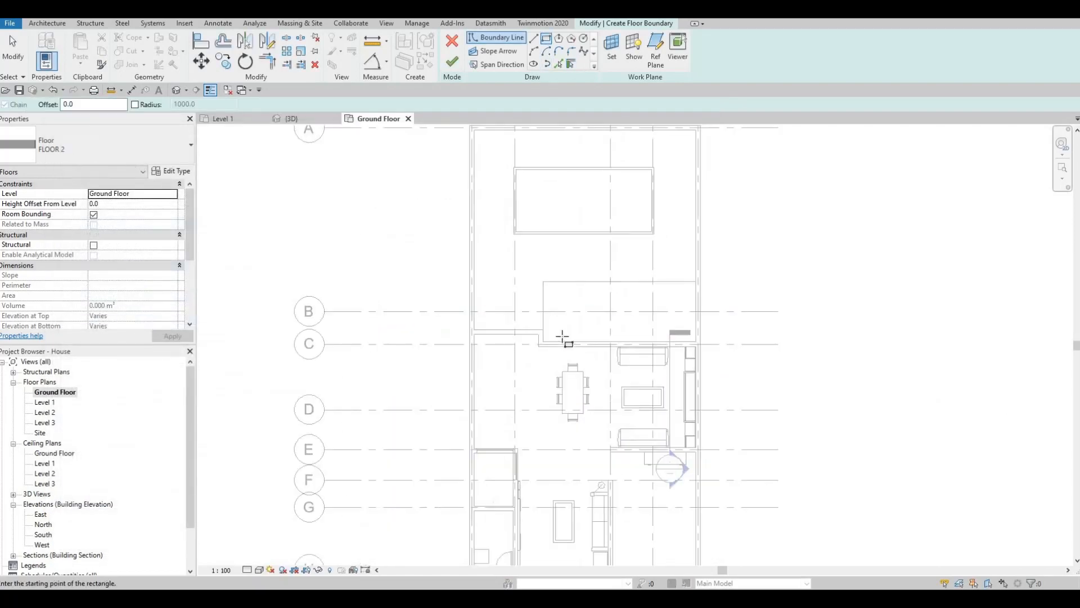
pyautogui.click(562, 341)
pyautogui.press('Escape')
pyautogui.click(554, 340)
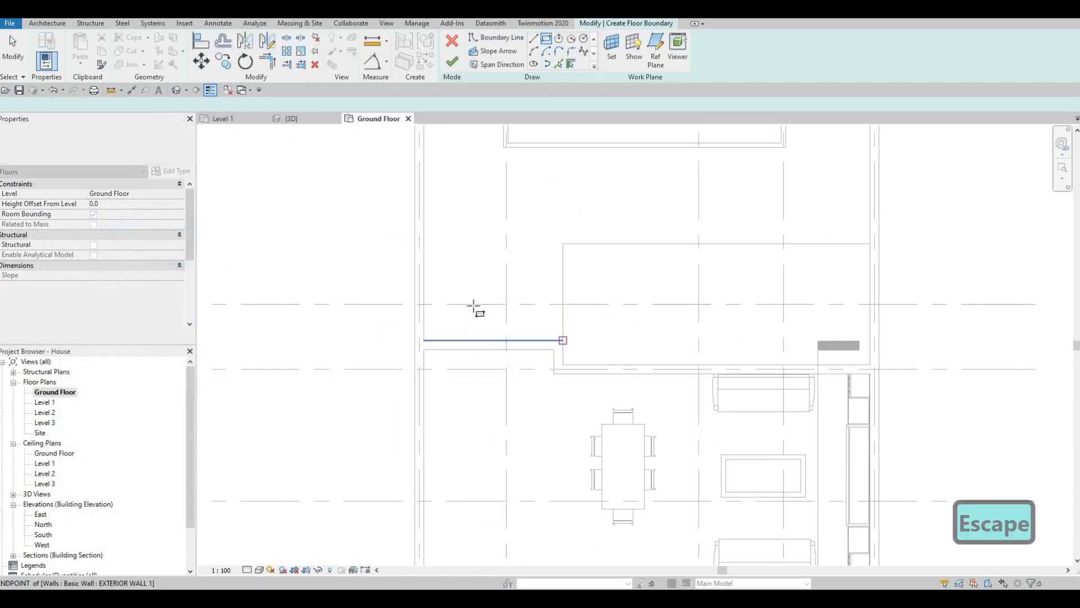
pyautogui.click(424, 272)
pyautogui.press('Escape')
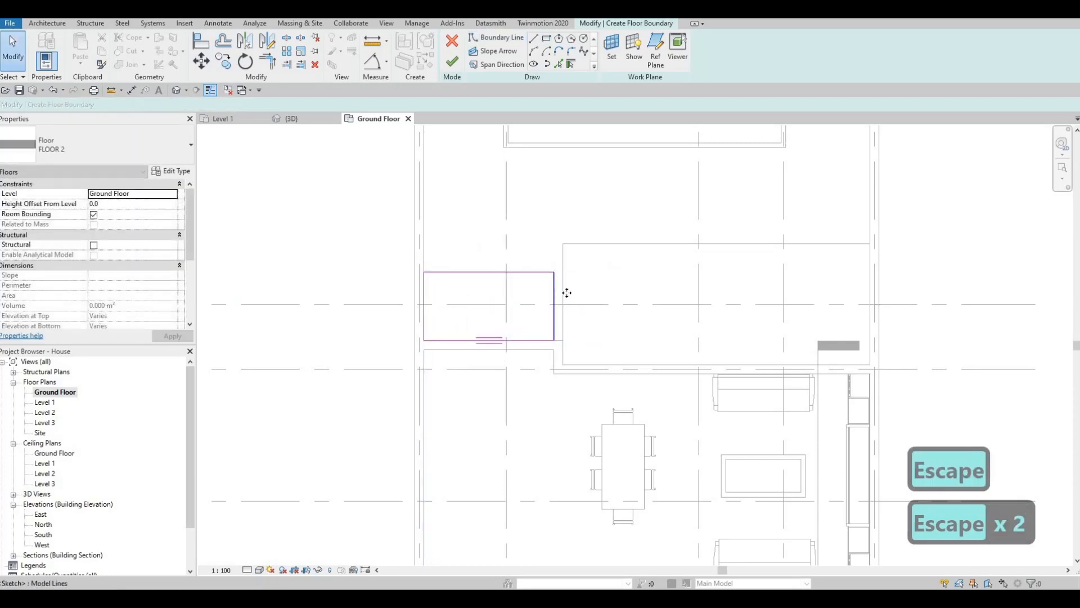
# Stretch the rectangle's deck-side edge until it meets the edge of the wooden deck
pyautogui.click(567, 293)
pyautogui.moveTo(567, 293); pyautogui.dragTo(574, 331)
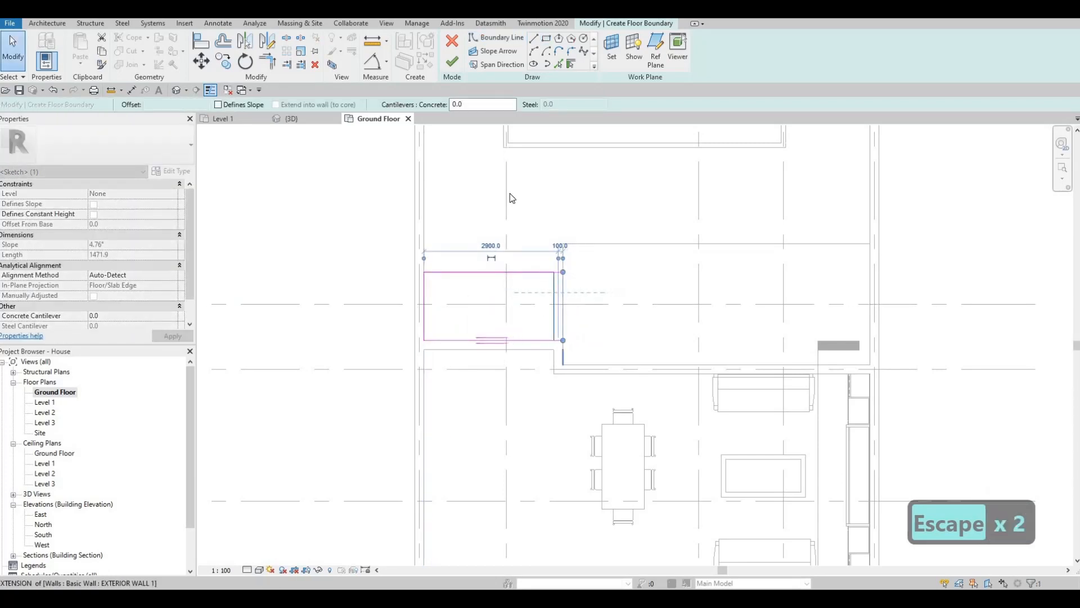
pyautogui.press('Escape')
# Sketch a boundary strip about 600 by 4100 mm along the right yard wall, starting level with the pool's house-side edge
pyautogui.moveTo(510, 198); pyautogui.dragTo(469, 239, button='middle')
pyautogui.scroll(-1, 471, 240)
pyautogui.moveTo(771, 234); pyautogui.dragTo(739, 342, button='middle')
pyautogui.click(750, 305)
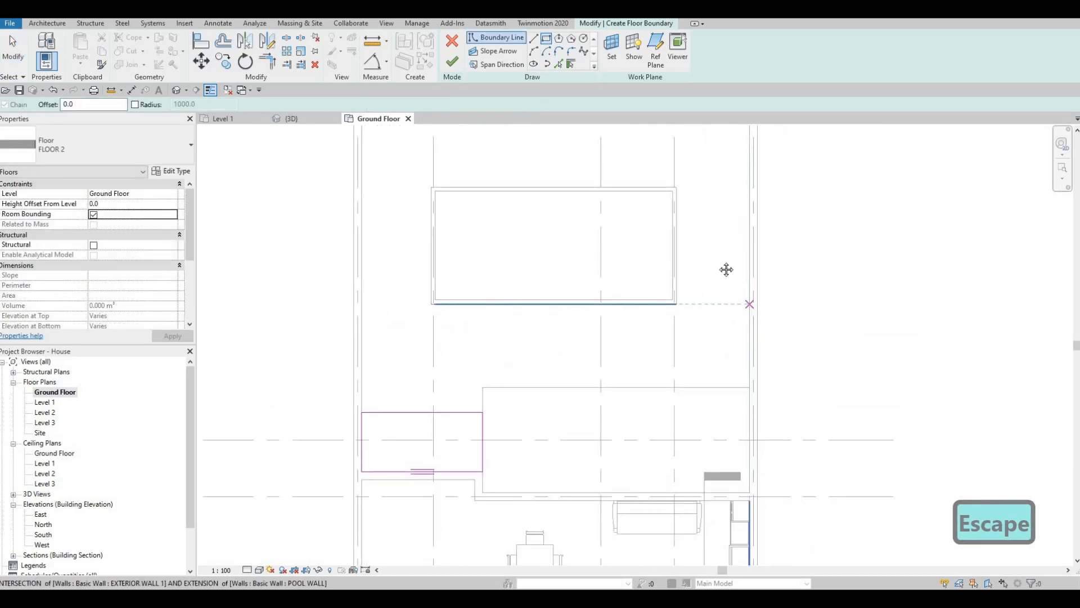
pyautogui.moveTo(732, 141); pyautogui.dragTo(718, 225, button='middle')
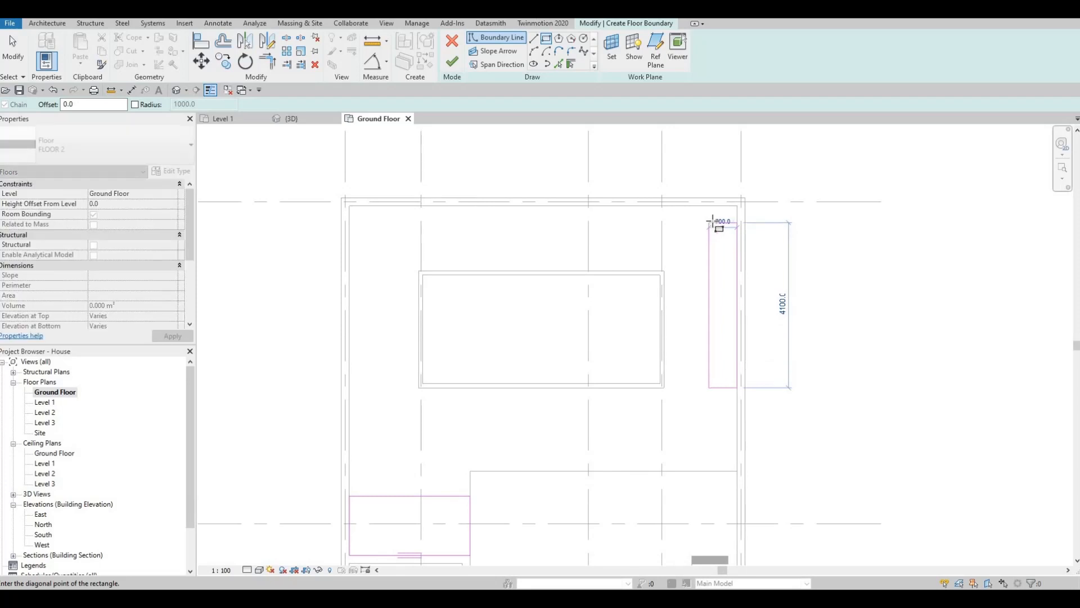
pyautogui.click(710, 224)
pyautogui.press('Escape')
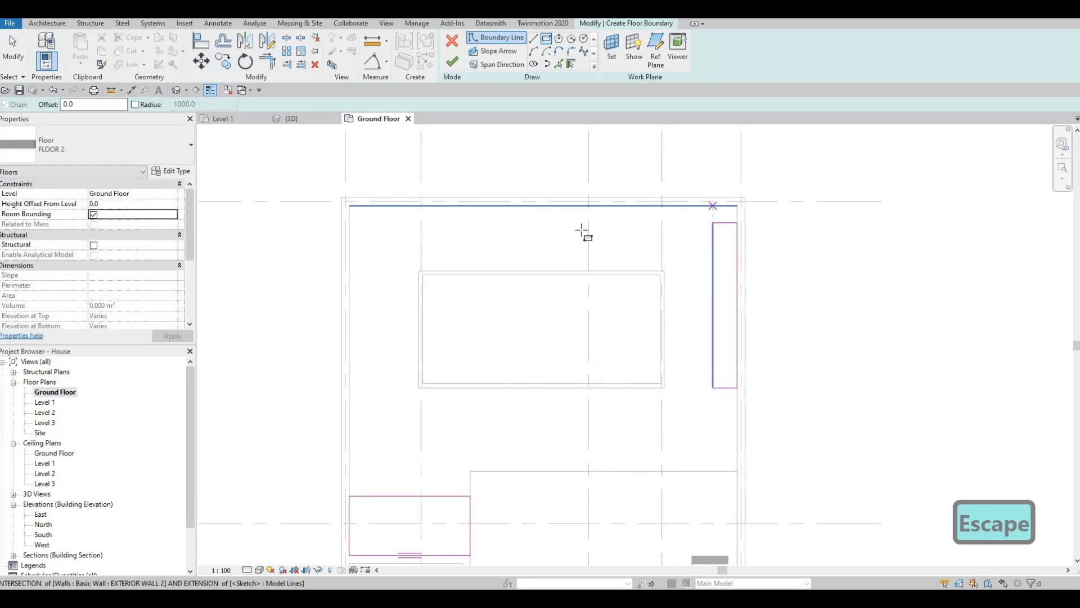
# Sketch a boundary strip about 4900 by 600 mm along the rear yard wall, adjoining the strip on the right wall
pyautogui.click(712, 206)
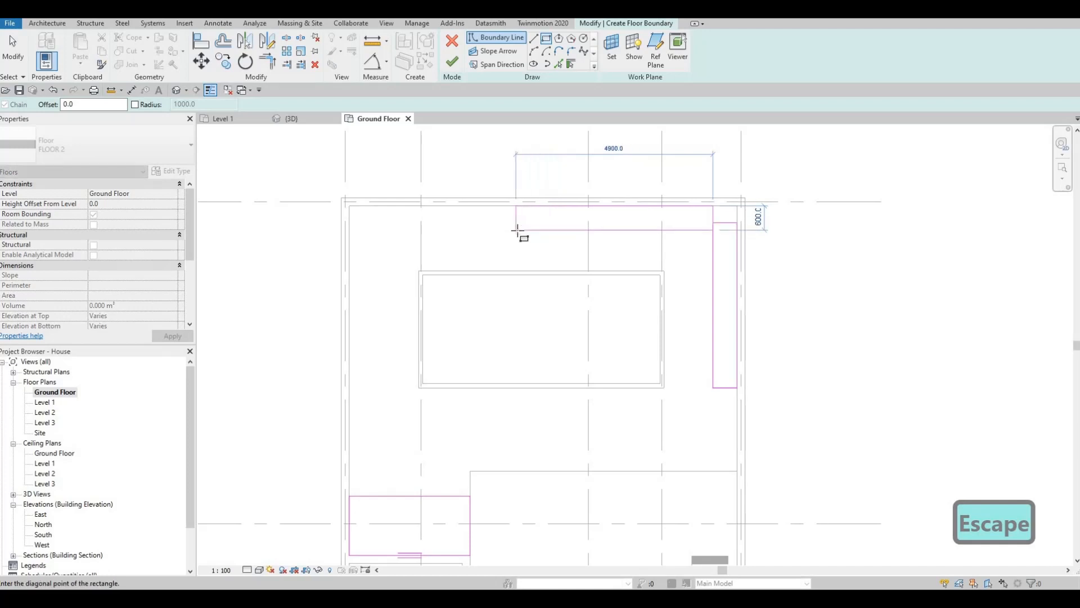
pyautogui.click(540, 245)
pyautogui.press('Escape')
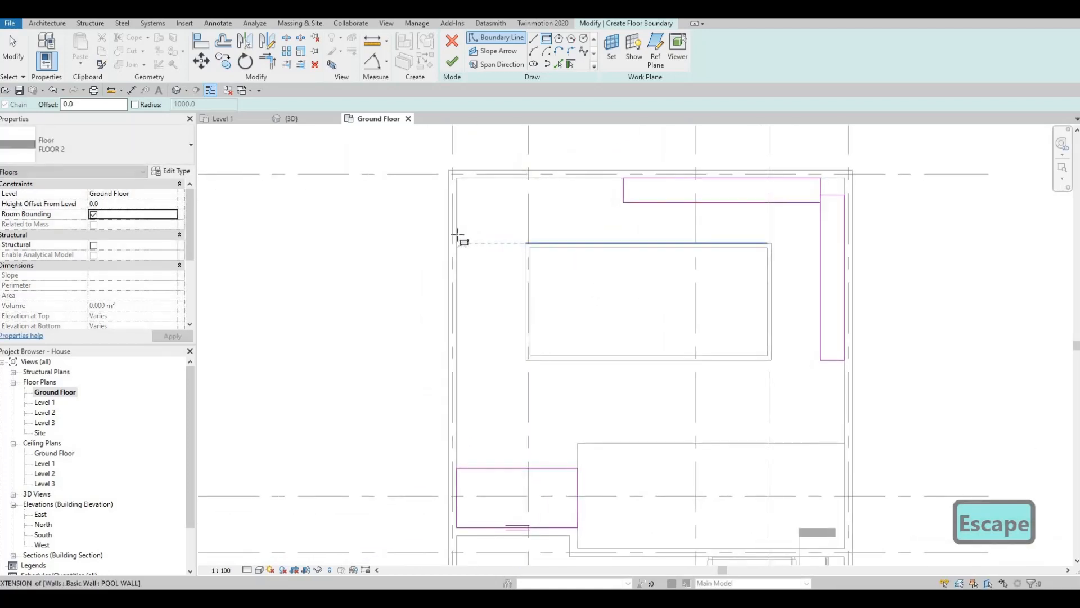
# Sketch a boundary strip about 600 by 1600 mm along the left yard wall beside the pool
pyautogui.click(458, 236)
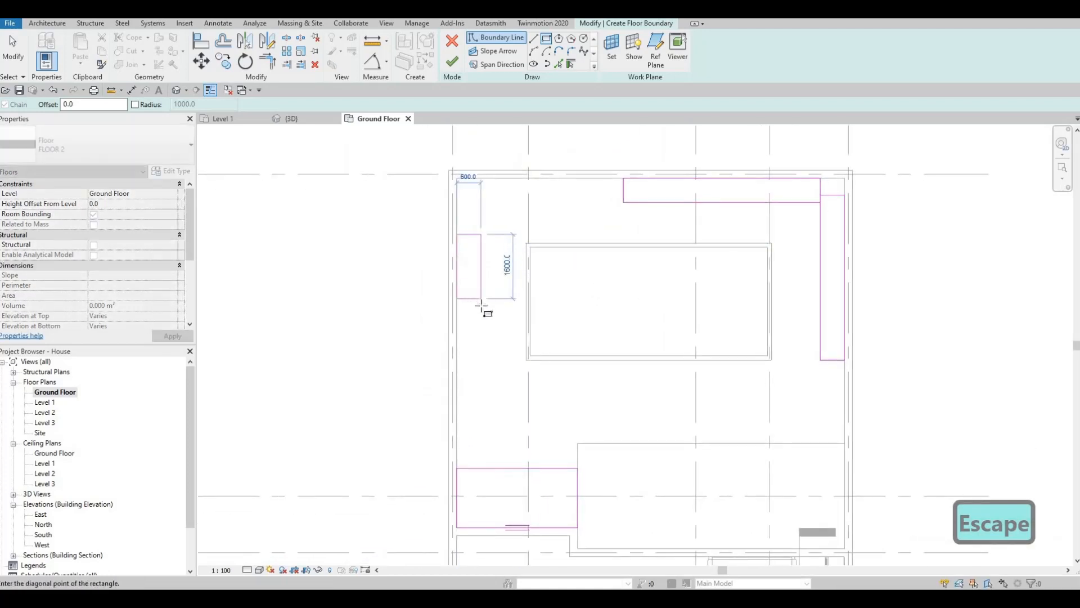
pyautogui.click(478, 299)
pyautogui.press('Escape')
pyautogui.press('Escape')
pyautogui.press('Escape')
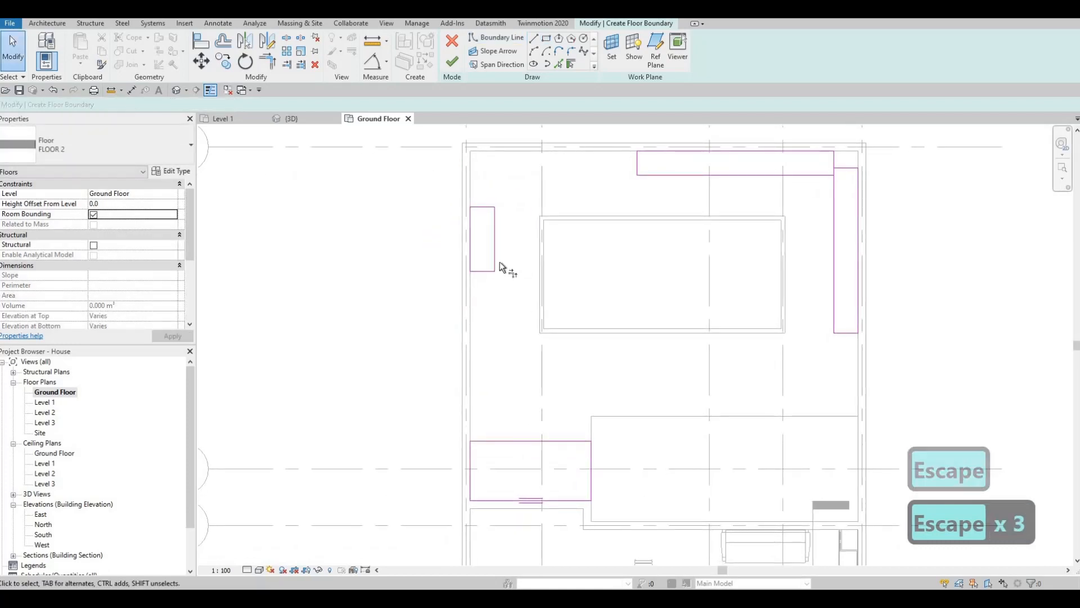
# Trim the left strip's inner edge and the upper edge of the rectangle beside the deck to a corner
pyautogui.press('t')
pyautogui.press('r')
pyautogui.click(514, 438)
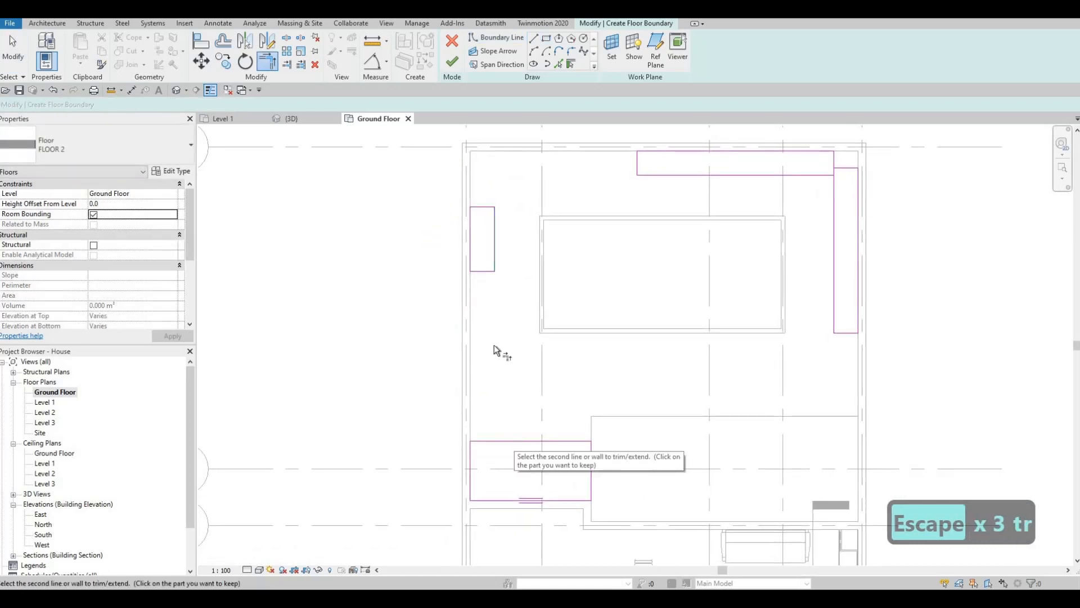
pyautogui.click(493, 265)
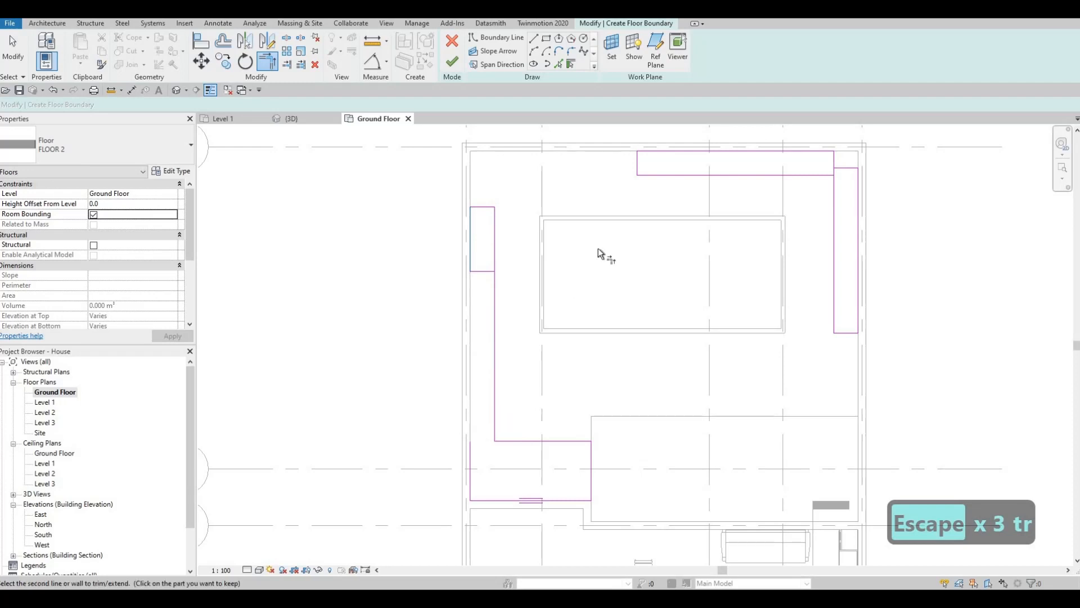
pyautogui.press('Escape')
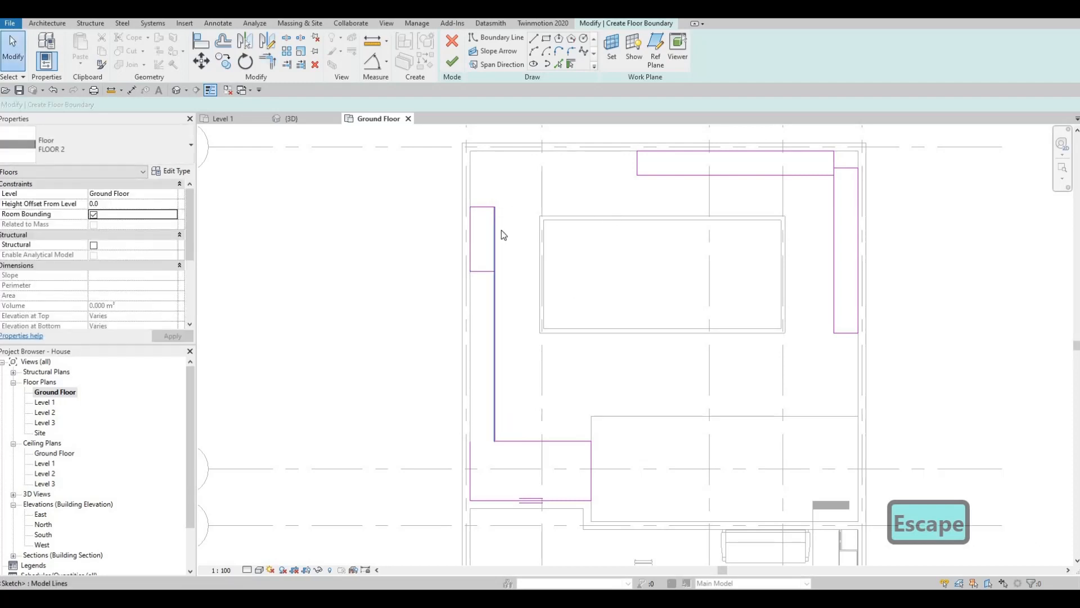
# Trim the inner edges of the left and rear strips to a corner
pyautogui.press('t')
pyautogui.press('r')
pyautogui.click(494, 236)
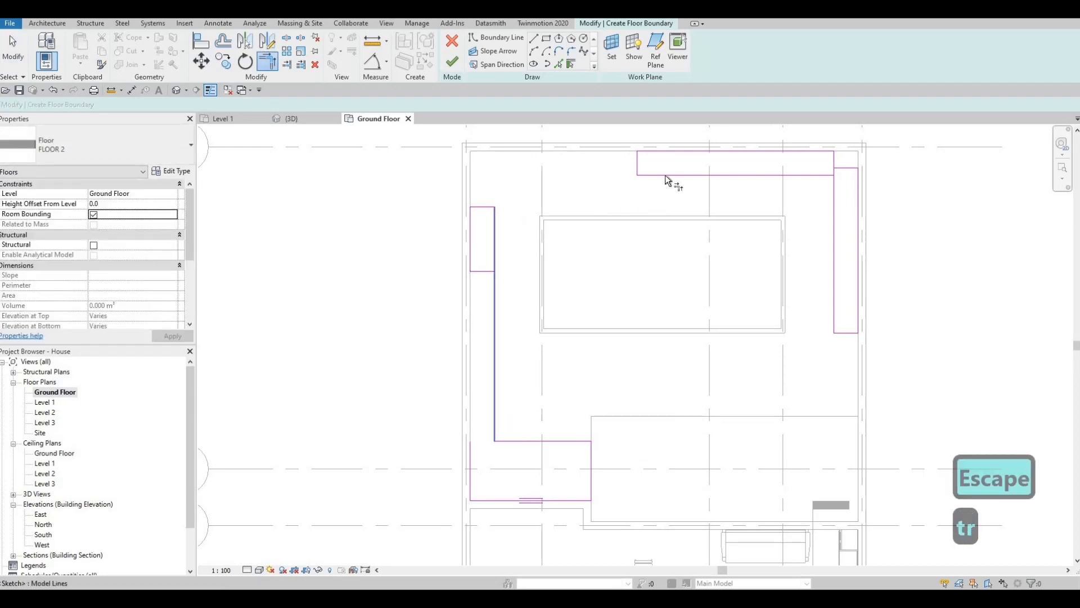
pyautogui.click(787, 175)
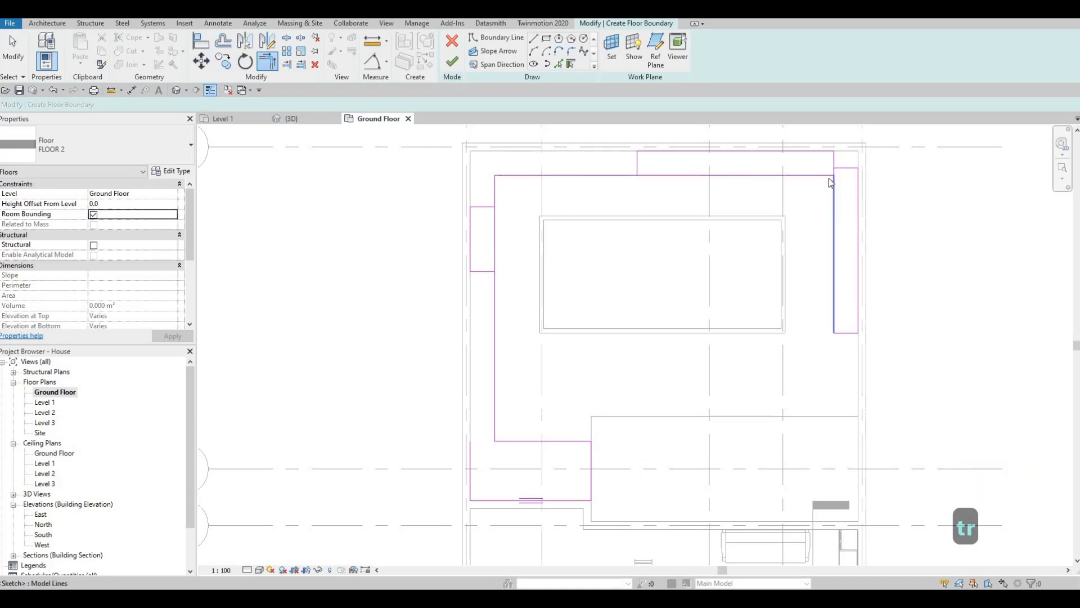
pyautogui.press('Escape')
pyautogui.press('Escape')
# Delete the short cross lines between the strips and the leftover left wall line of the rectangle beside the deck
pyautogui.click(835, 163)
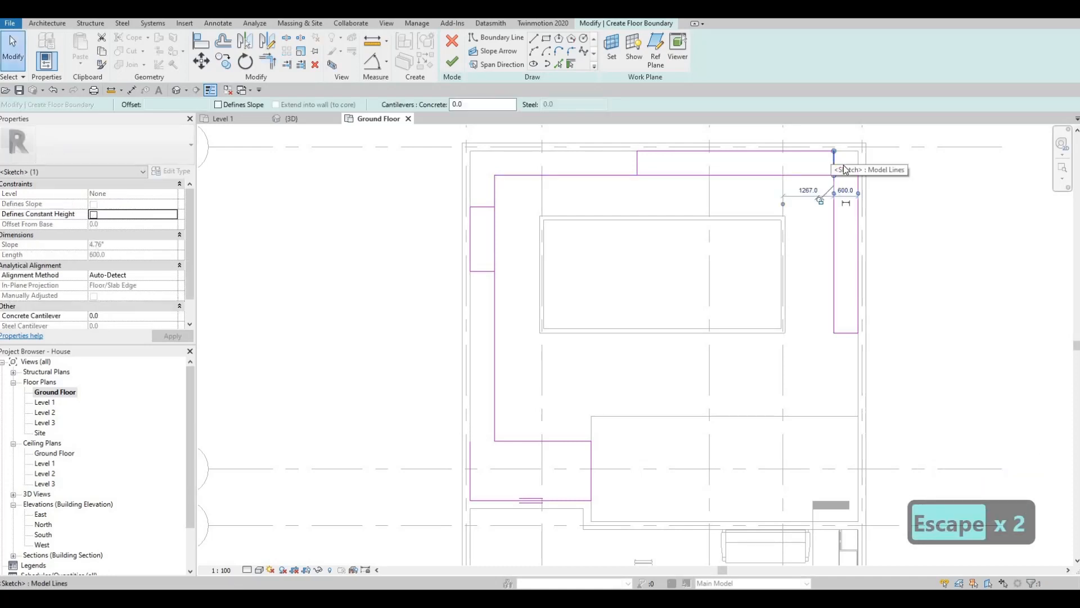
pyautogui.press('Delete')
pyautogui.click(635, 161)
pyautogui.press('Delete')
pyautogui.click(488, 209)
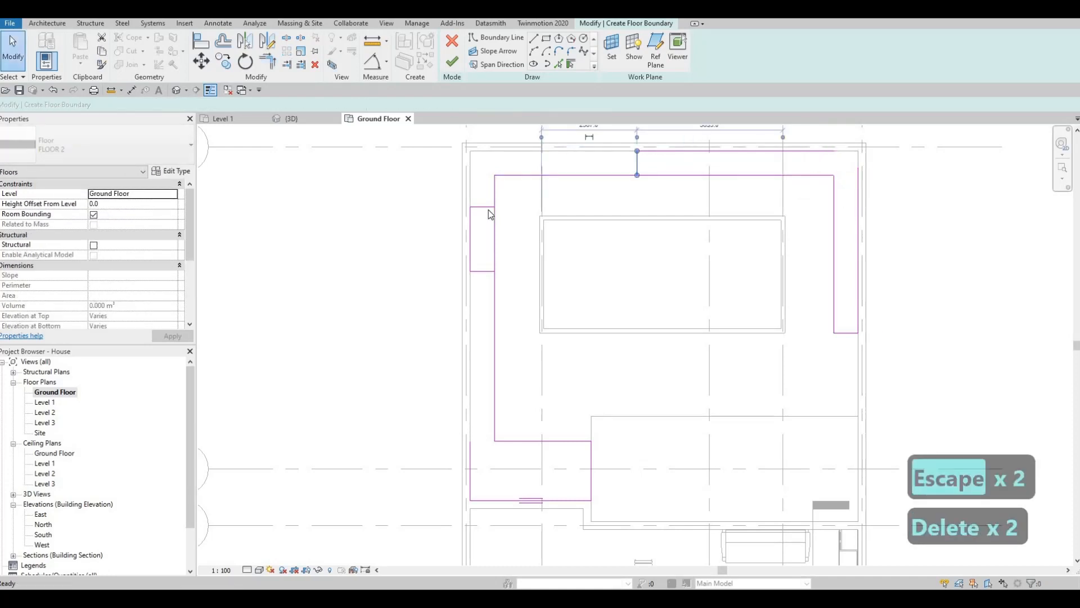
pyautogui.press('Delete')
pyautogui.press('Delete')
pyautogui.moveTo(485, 275); pyautogui.dragTo(479, 229, button='middle')
pyautogui.click(479, 225)
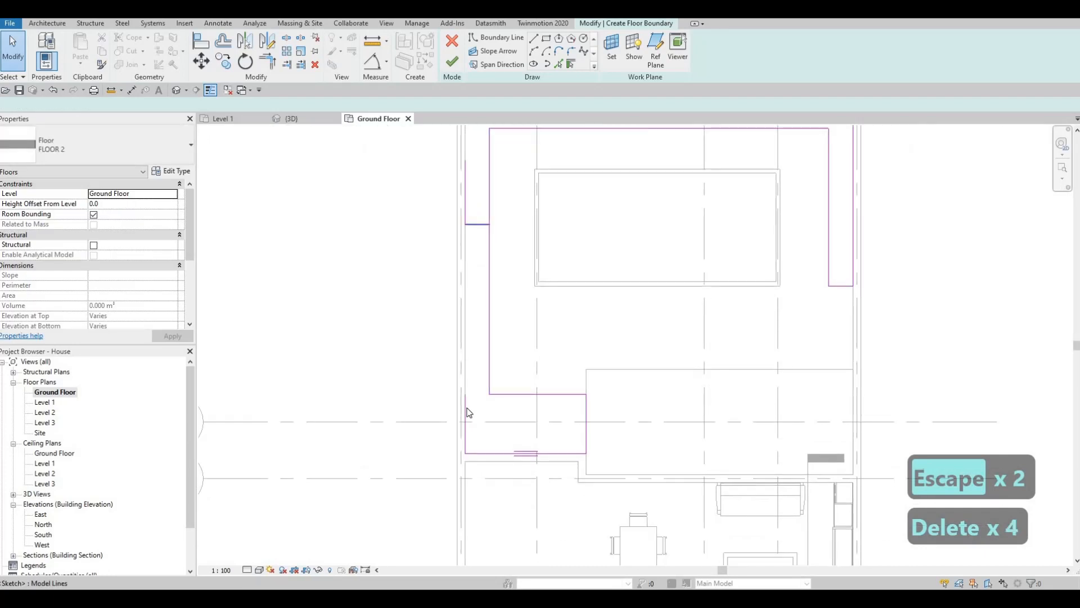
pyautogui.press('Delete')
pyautogui.press('Delete')
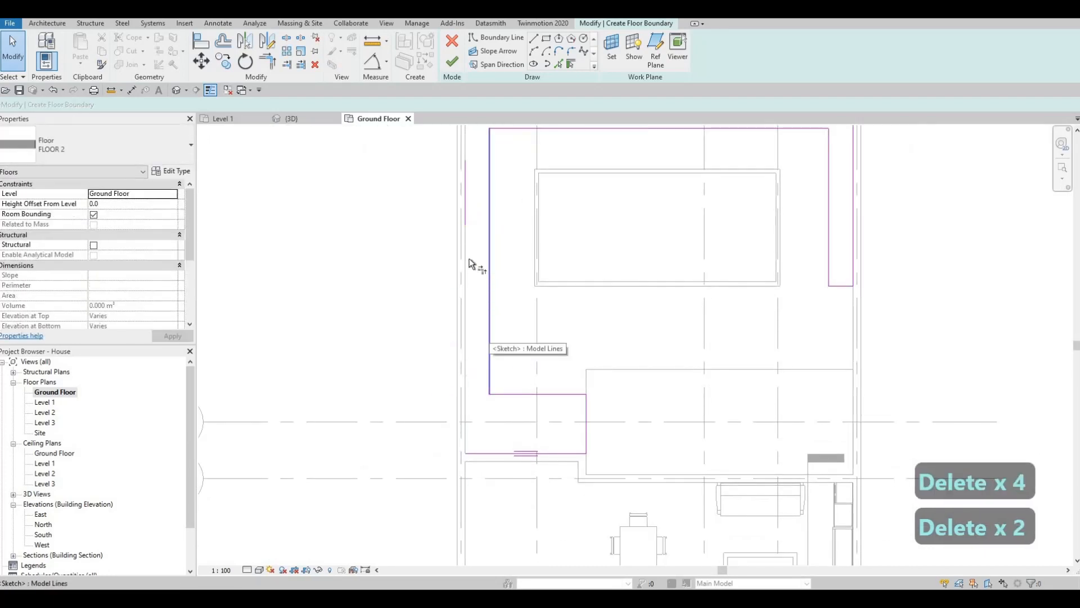
# Trim the outer boundary lines along the left, rear and right walls to corners so they form a closed loop
pyautogui.press('t')
pyautogui.press('r')
pyautogui.click(482, 453)
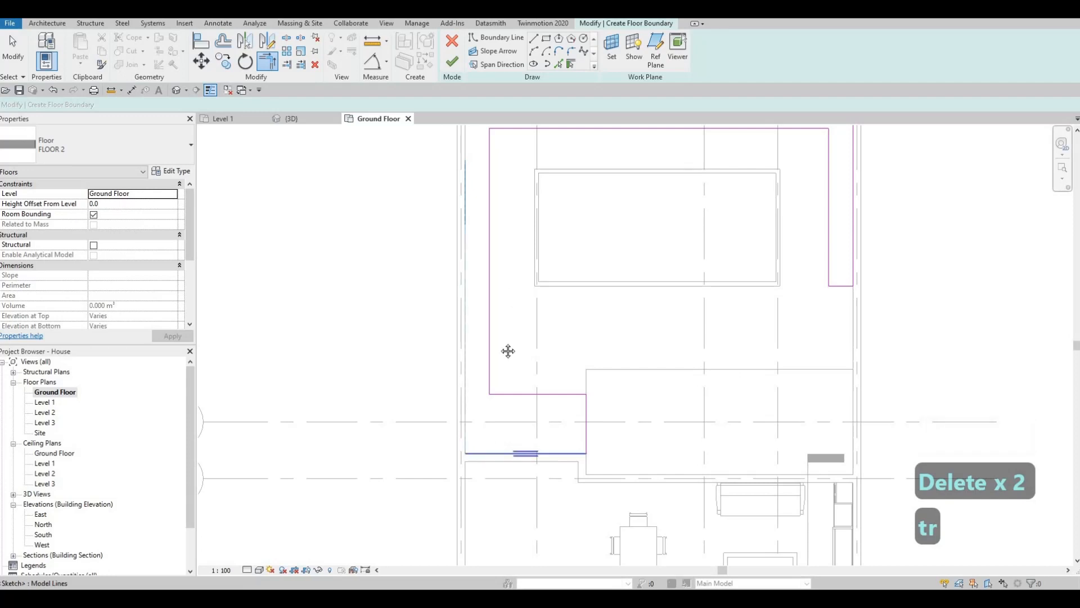
pyautogui.click(455, 269)
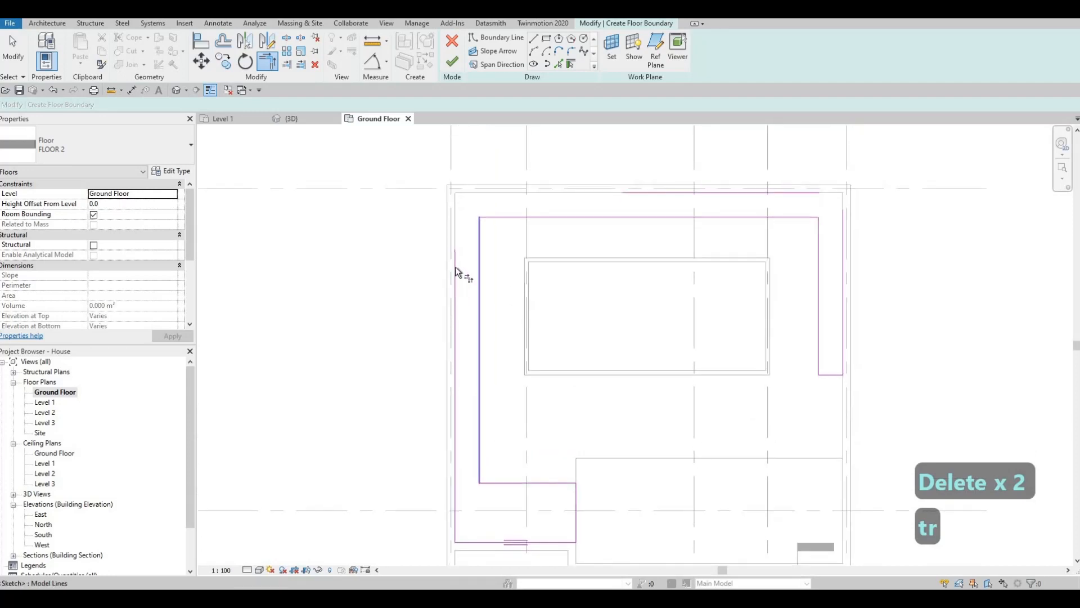
pyautogui.click(455, 267)
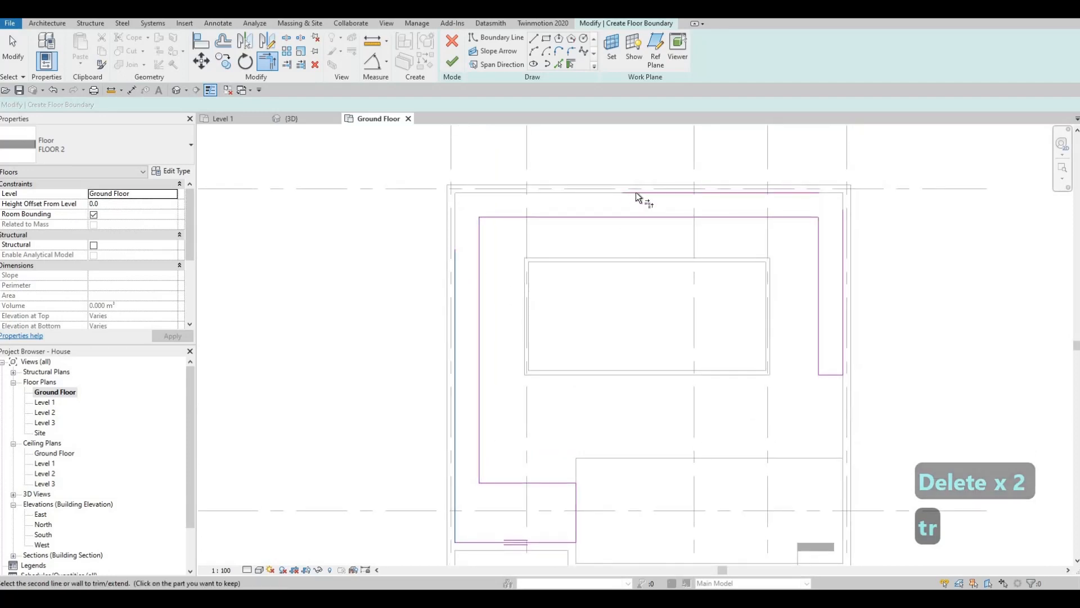
pyautogui.click(695, 197)
pyautogui.click(695, 197)
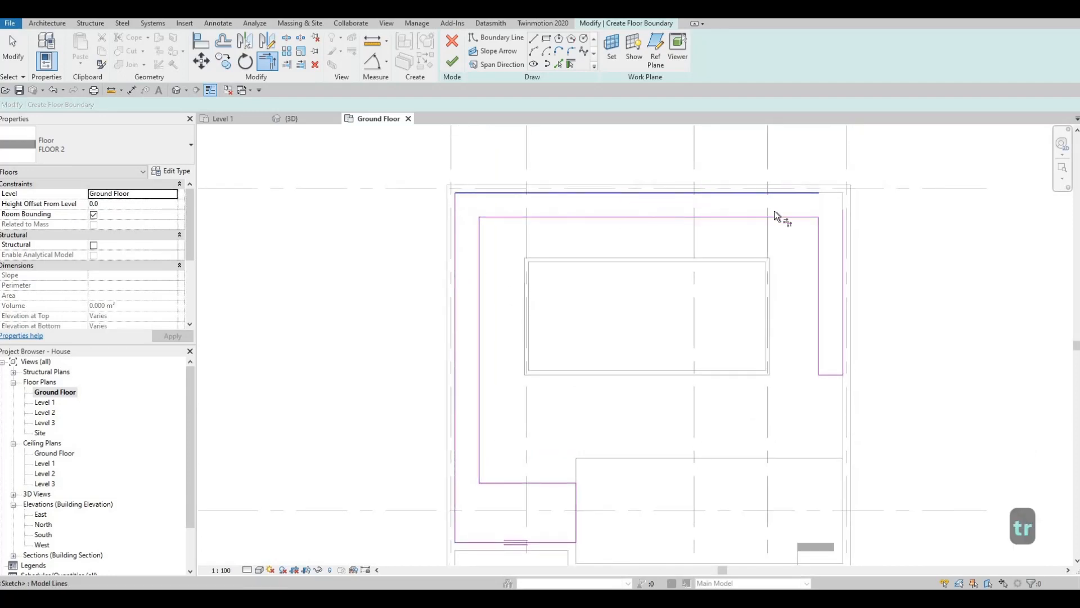
pyautogui.click(840, 223)
# Finish the grass floor boundary and clear the selection
pyautogui.scroll(-2, 740, 292)
pyautogui.press('Escape')
pyautogui.press('Escape')
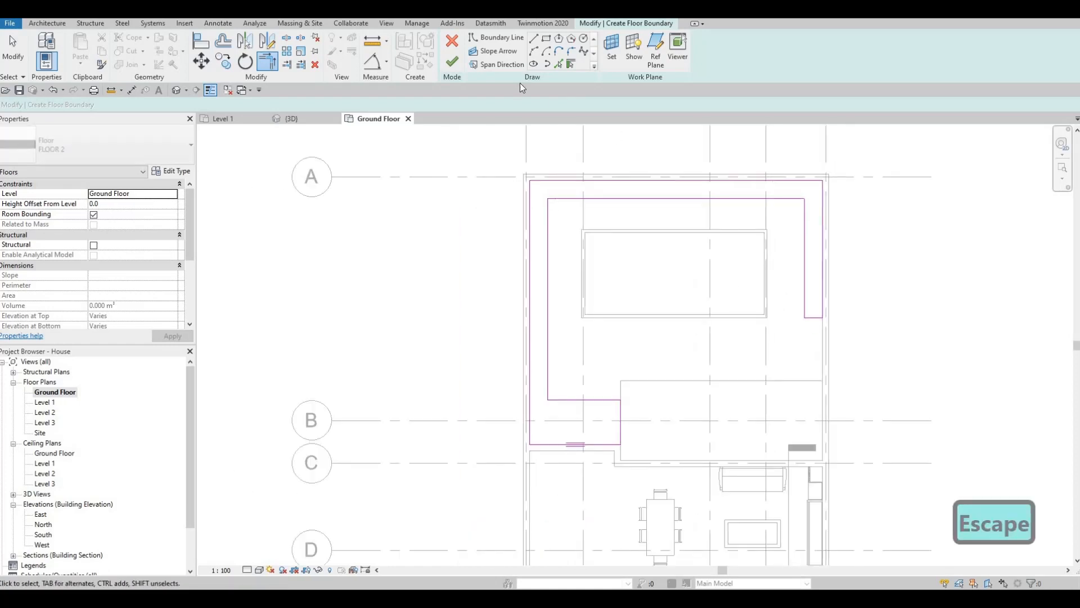
pyautogui.press('Escape')
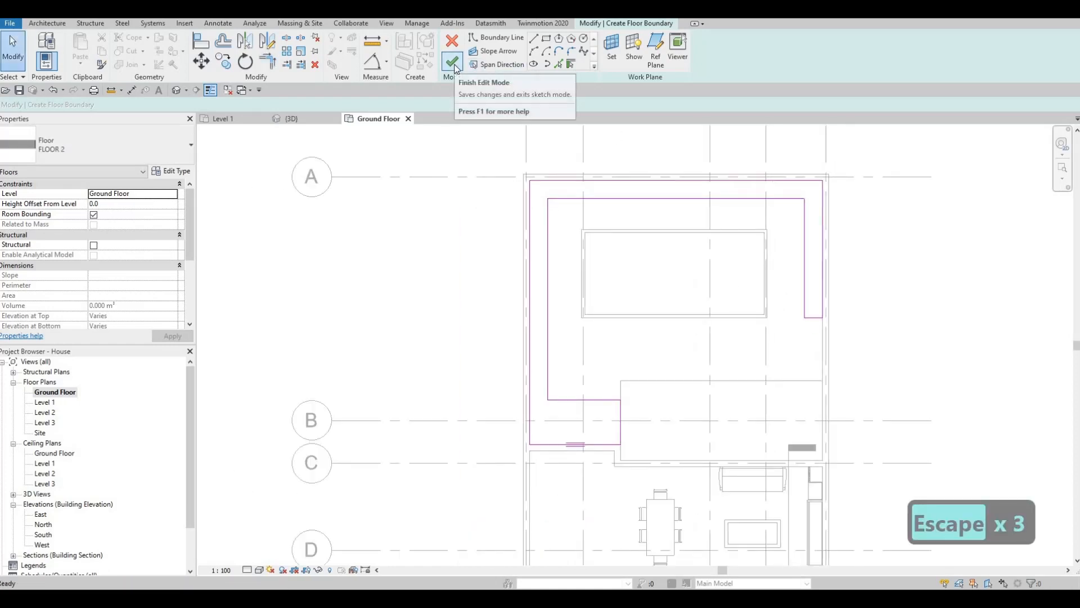
pyautogui.click(454, 63)
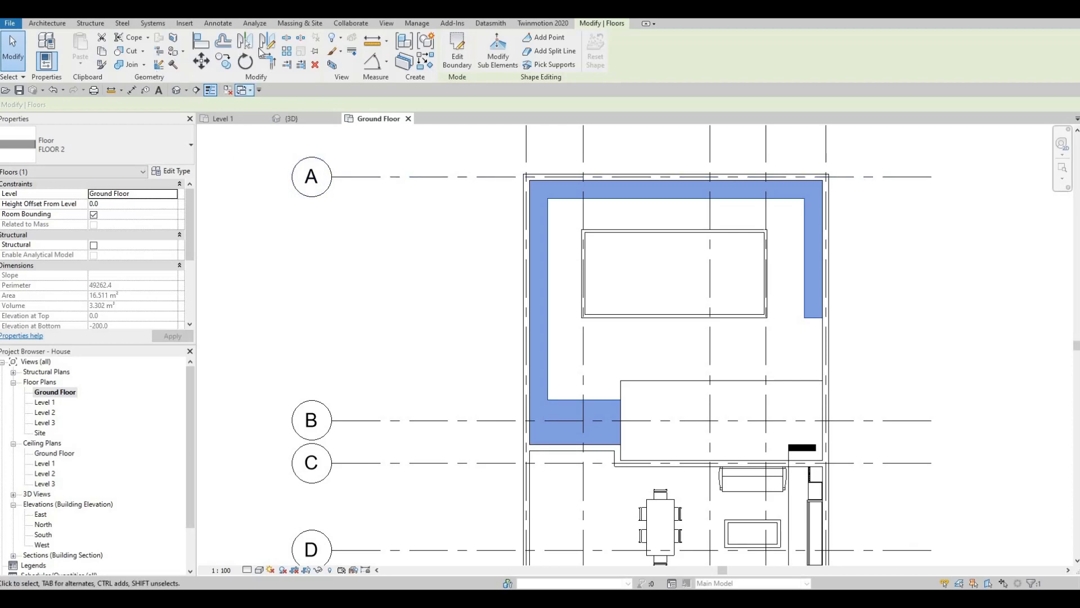
pyautogui.press('Escape')
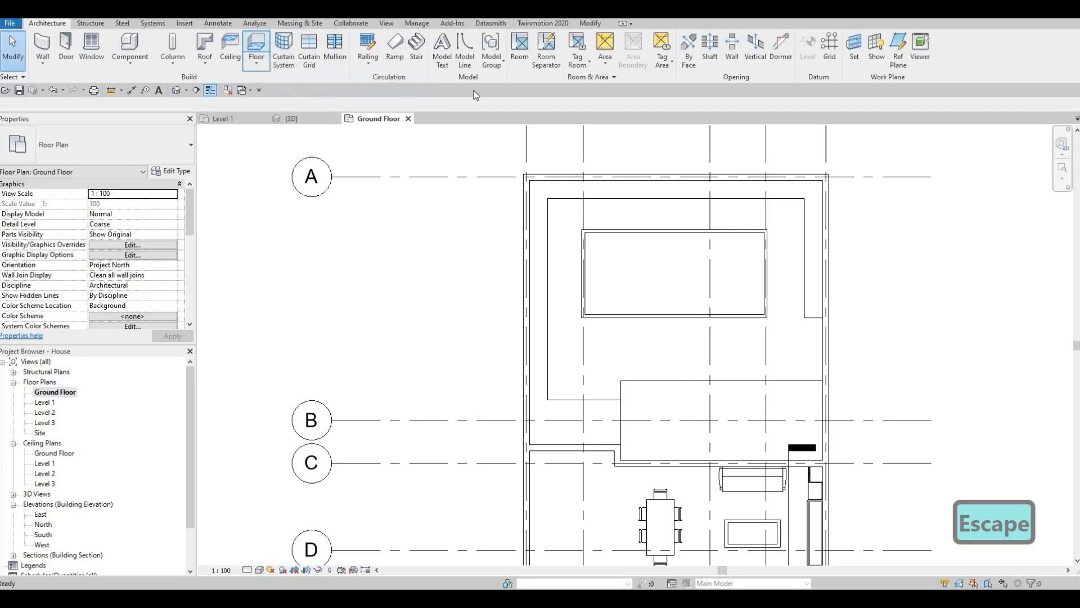
# Start another floor and duplicate the FLOOR 2 type as FLOOR 3
pyautogui.click(167, 172)
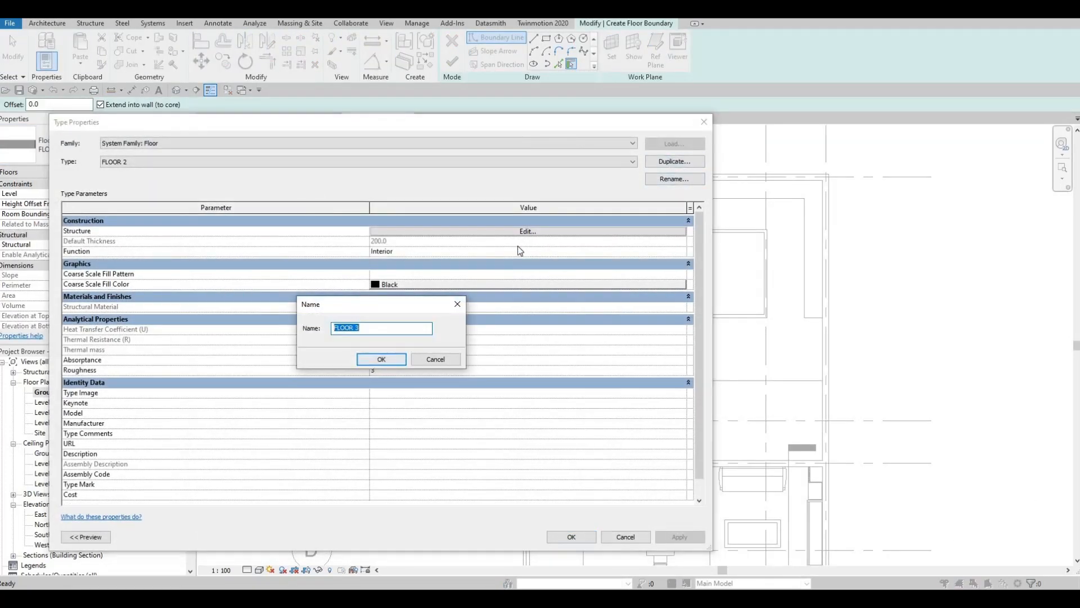
pyautogui.click(380, 359)
# Assign Concrete, Broom Finish from the AEC concrete library to the structure layer of FLOOR 3
pyautogui.click(385, 231)
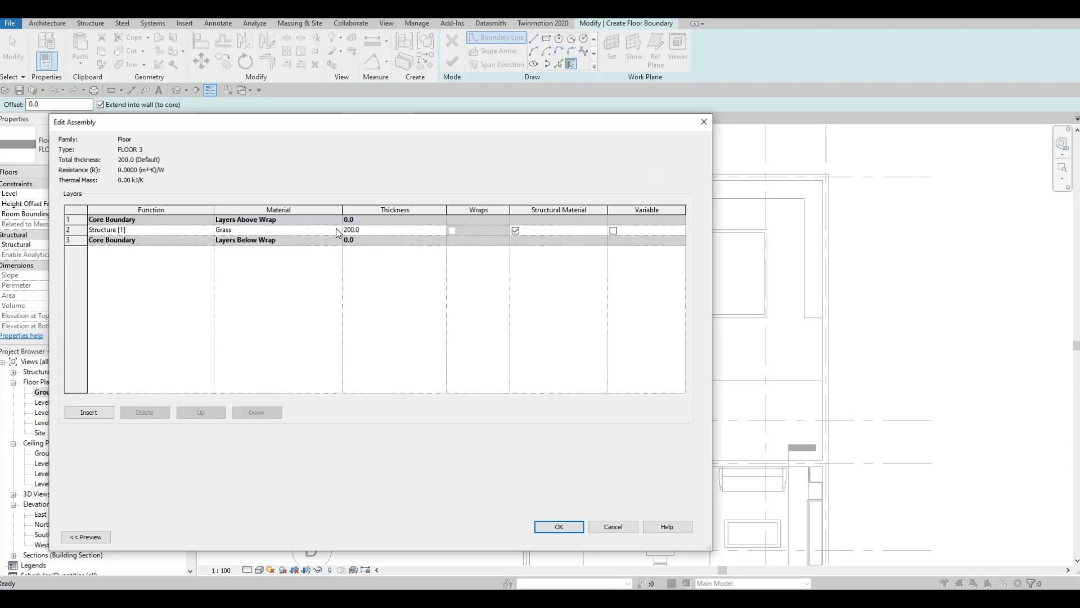
pyautogui.click(336, 229)
pyautogui.click(299, 355)
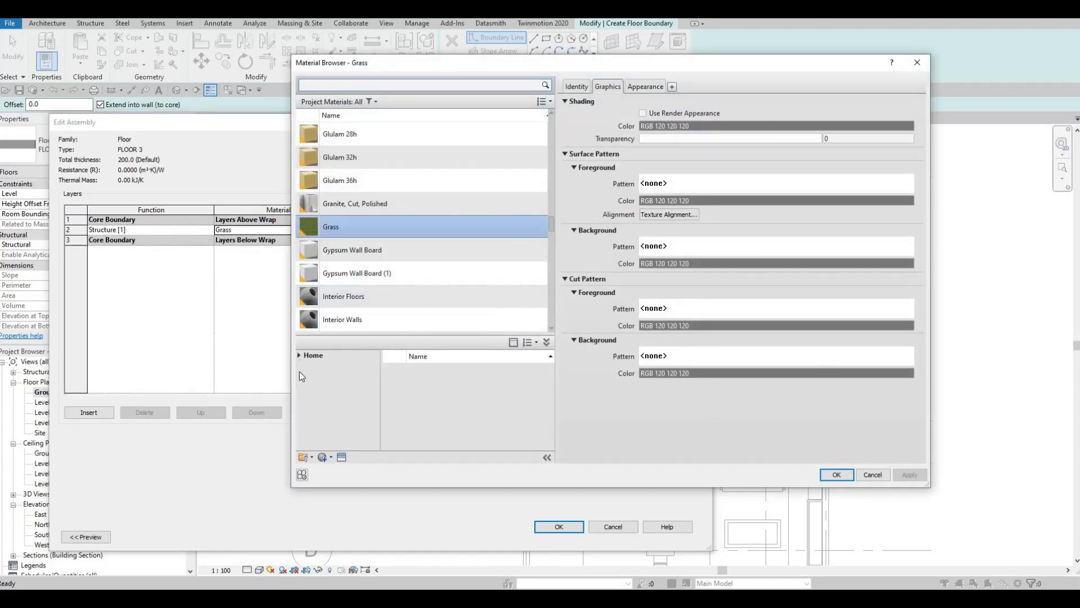
pyautogui.click(306, 379)
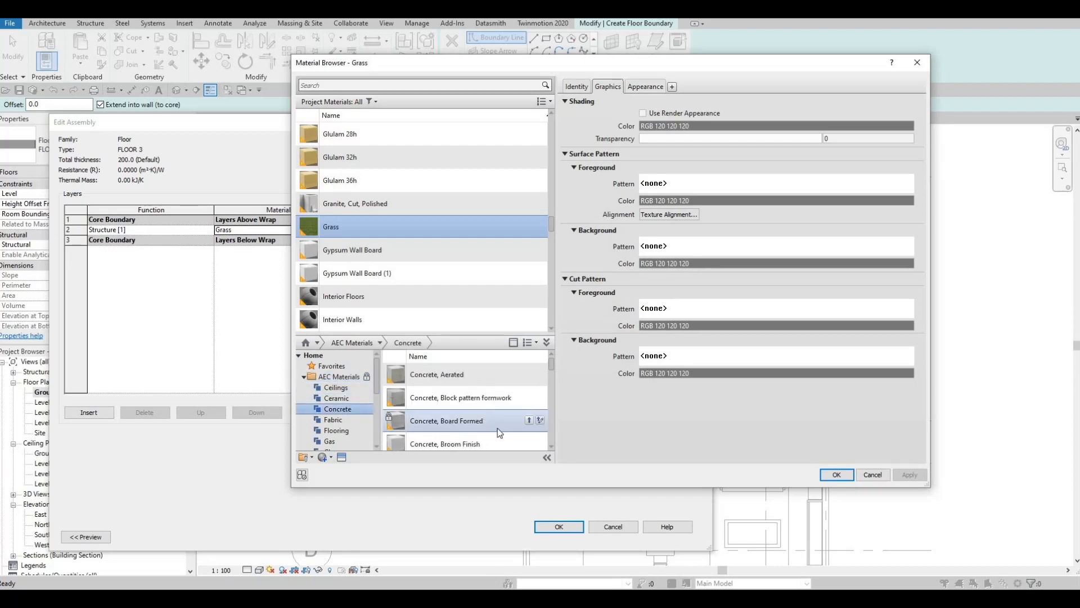
pyautogui.click(529, 443)
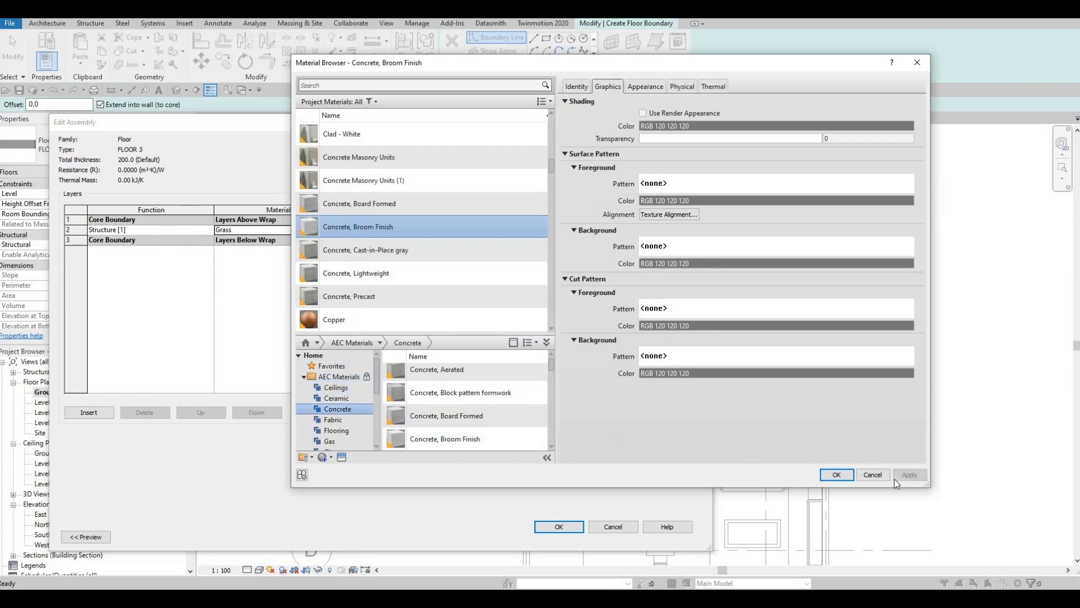
pyautogui.click(838, 476)
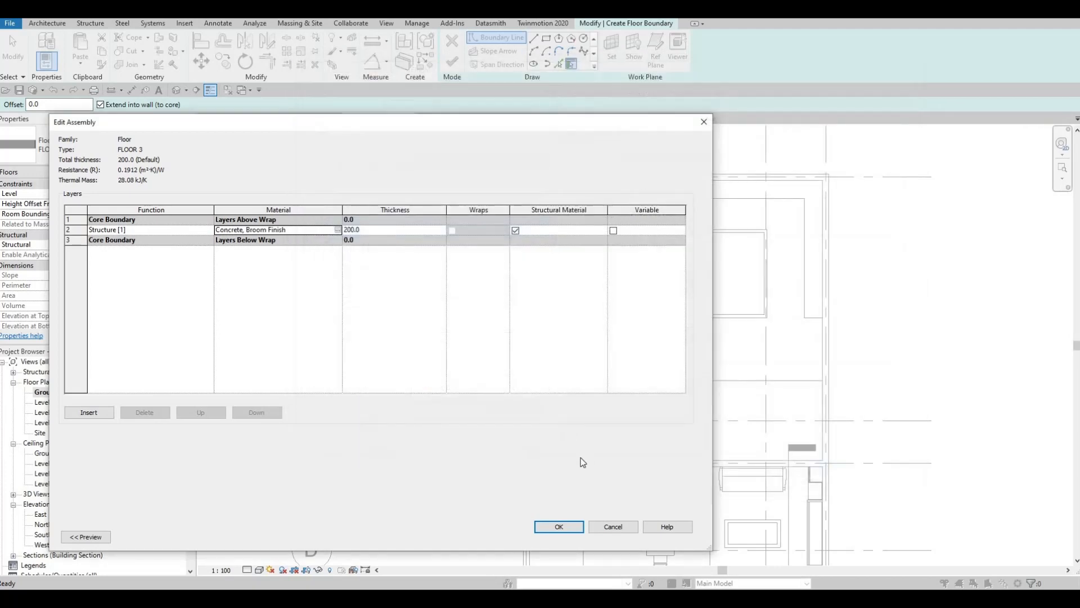
pyautogui.click(560, 527)
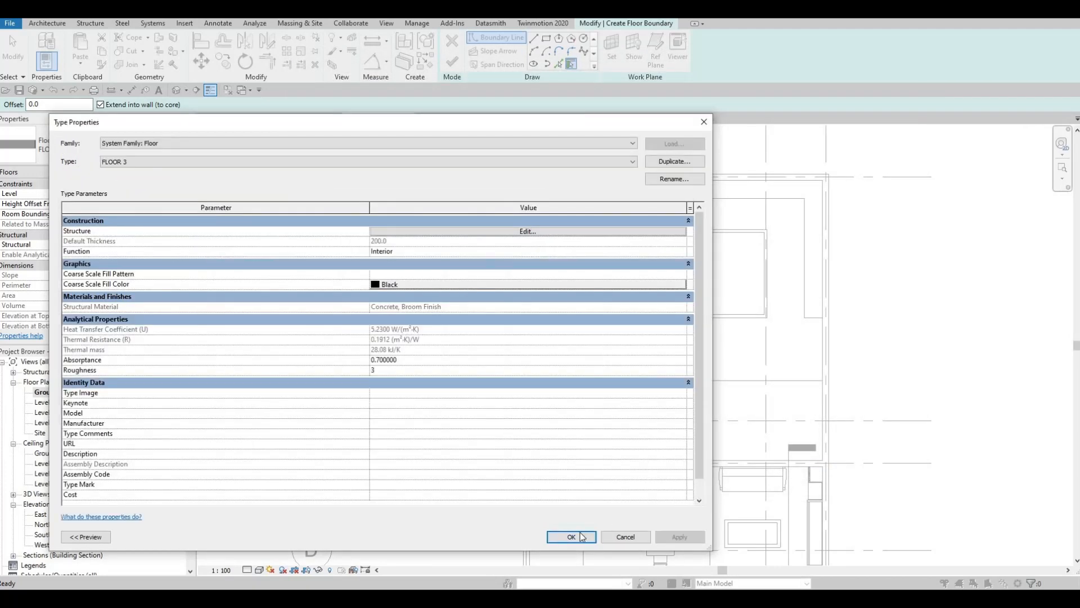
# Accept the FLOOR 3 type and pick boundary lines along the grass floor's inner edge, the right yard wall and the wooden deck edges
pyautogui.click(570, 536)
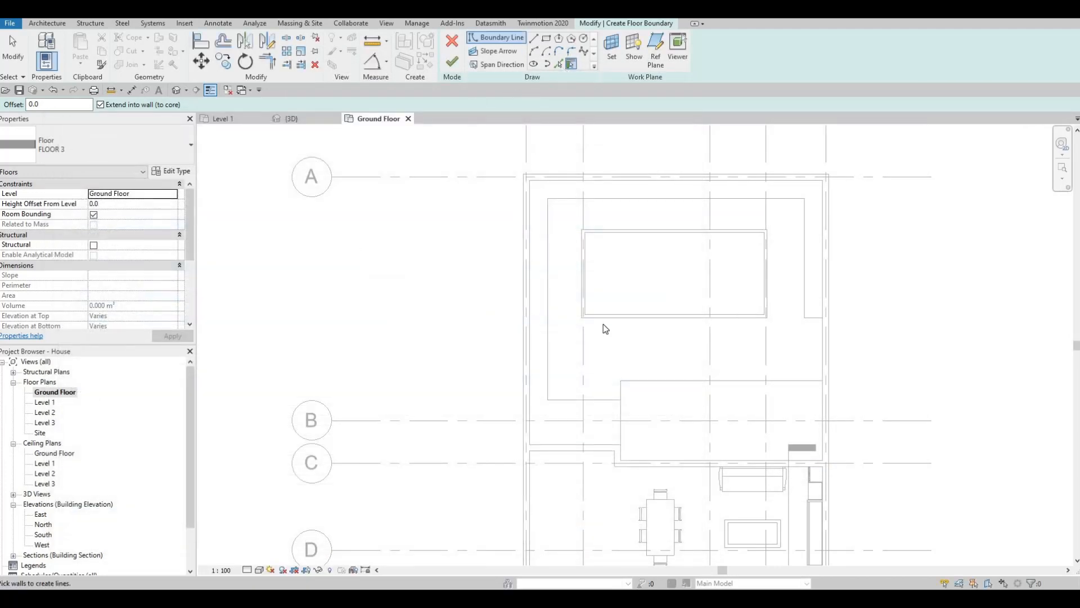
pyautogui.press('p')
pyautogui.press('l')
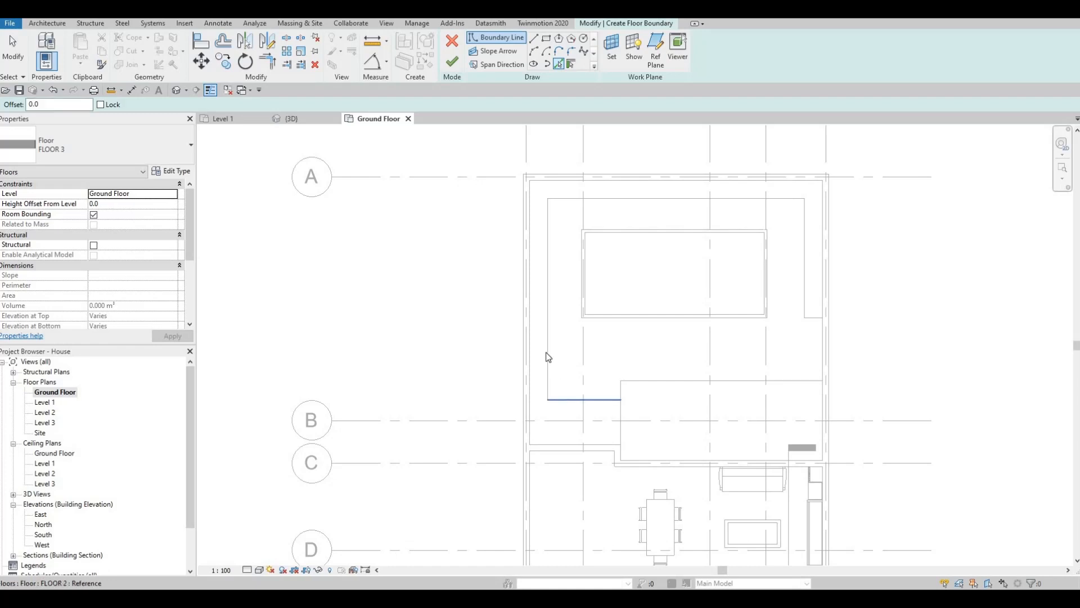
pyautogui.click(548, 358)
pyautogui.click(597, 206)
pyautogui.click(798, 228)
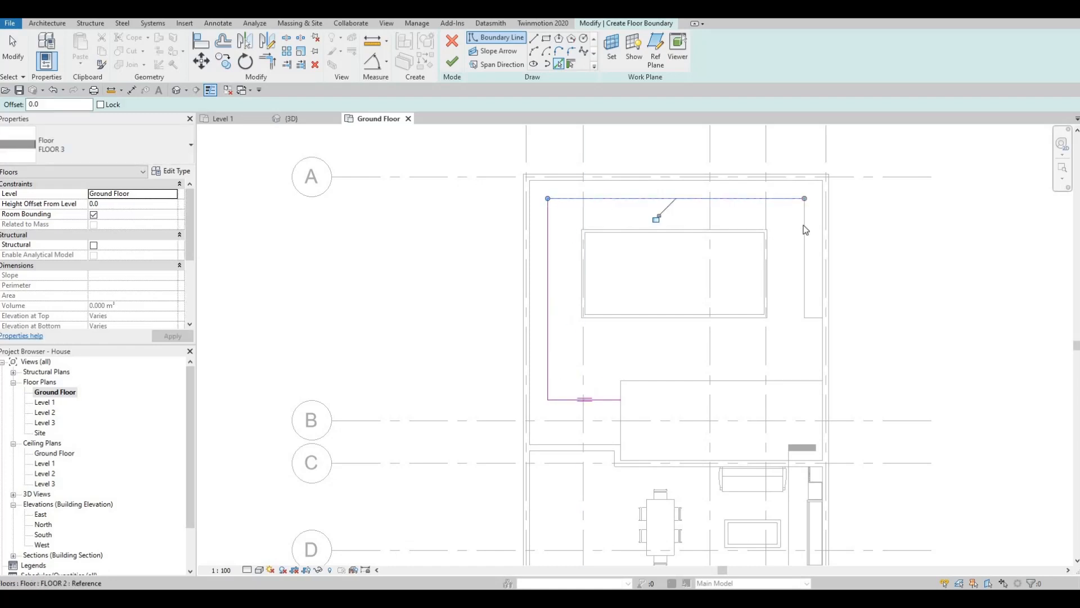
pyautogui.click(816, 323)
pyautogui.click(823, 333)
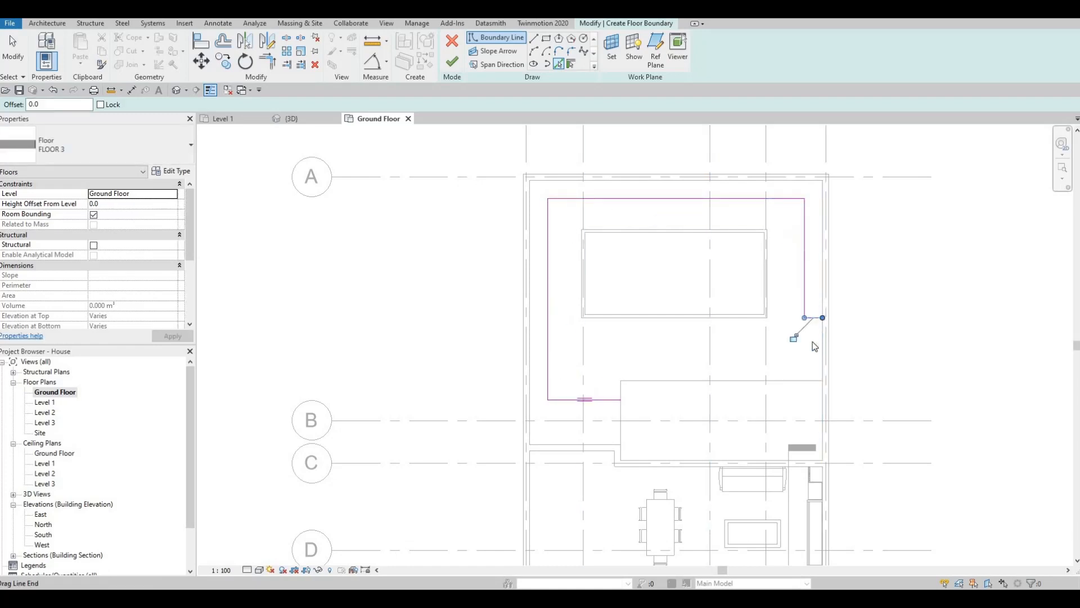
pyautogui.click(619, 390)
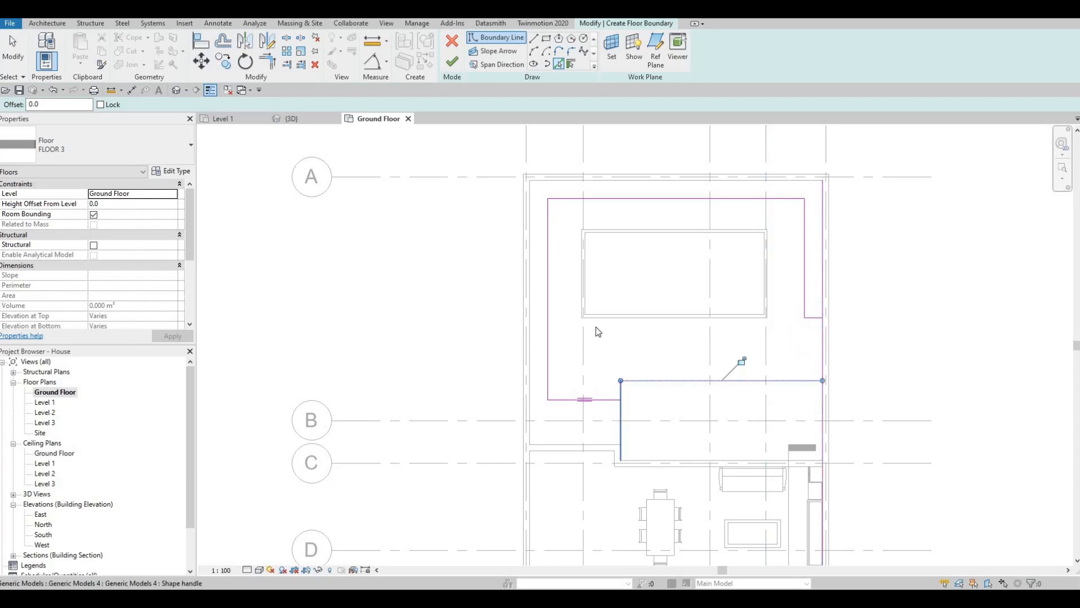
# Pick the four outer edges of the pool walls as the inner boundary of the concrete floor
pyautogui.click(593, 319)
pyautogui.click(580, 285)
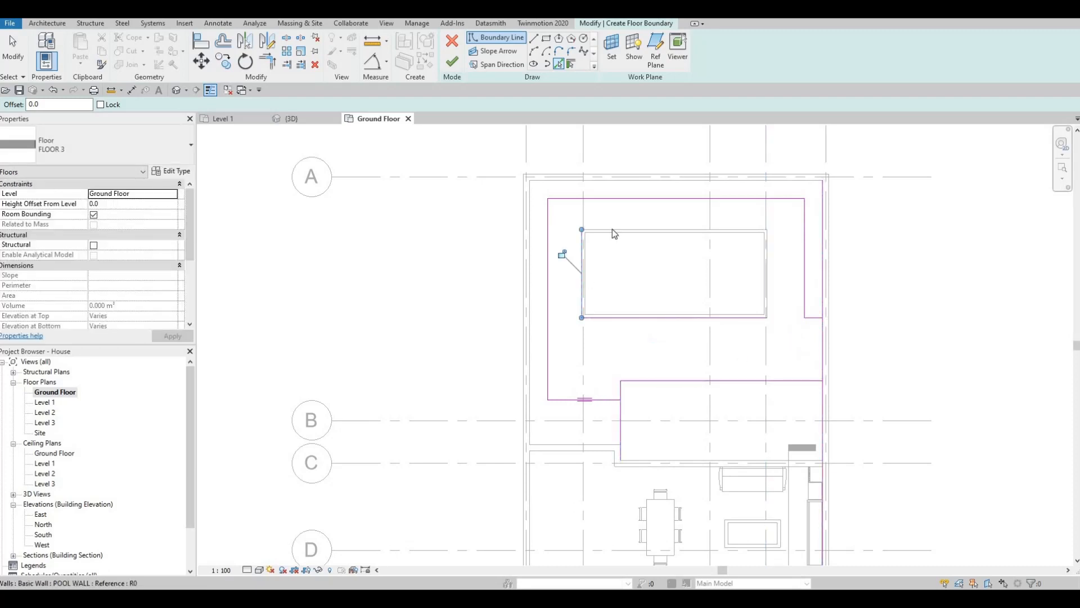
pyautogui.click(612, 229)
pyautogui.click(766, 261)
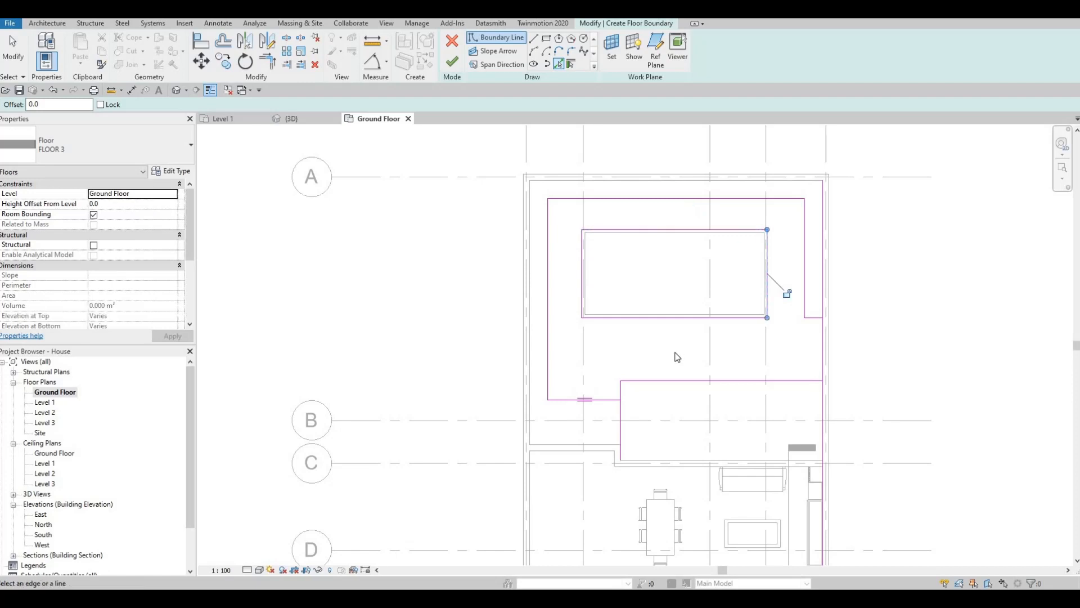
pyautogui.press('Escape')
# Trim the deck's side boundary line to the grass floor's short edge line and try to finish the floor
pyautogui.moveTo(661, 373); pyautogui.dragTo(676, 340, button='middle')
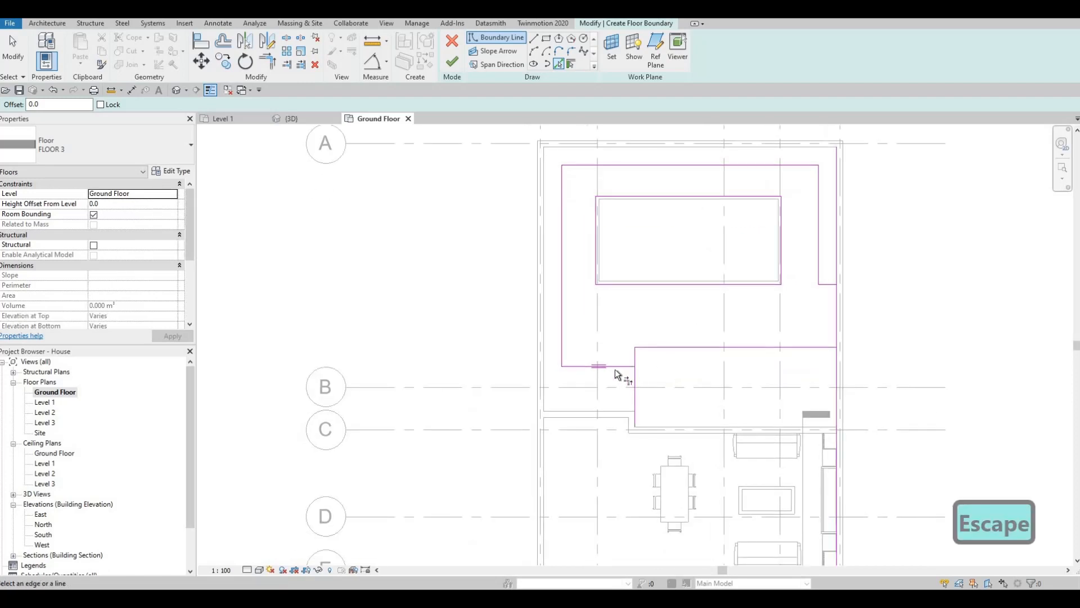
pyautogui.press('t')
pyautogui.press('r')
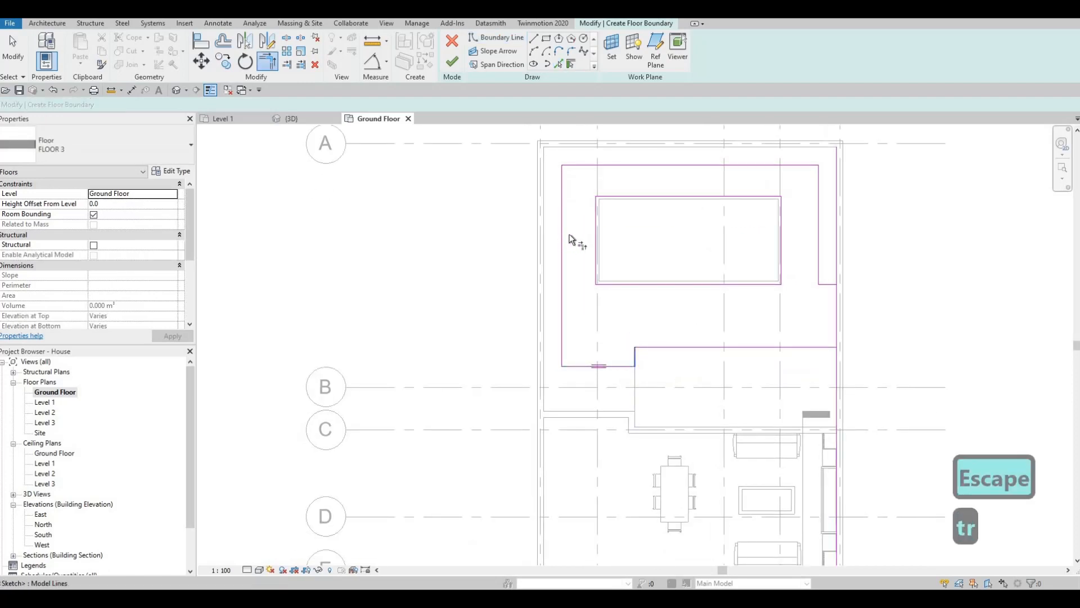
pyautogui.click(460, 66)
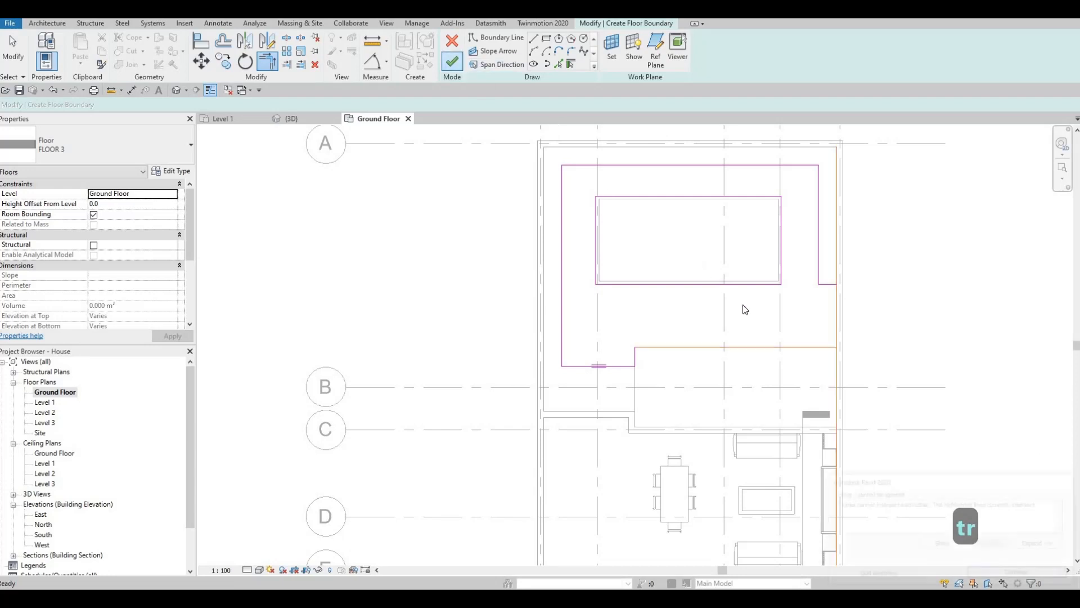
pyautogui.press('Escape')
pyautogui.press('Escape')
# Trim the right wall boundary line to the deck line and the grass edge line, and finish the concrete floor
pyautogui.press('t')
pyautogui.press('r')
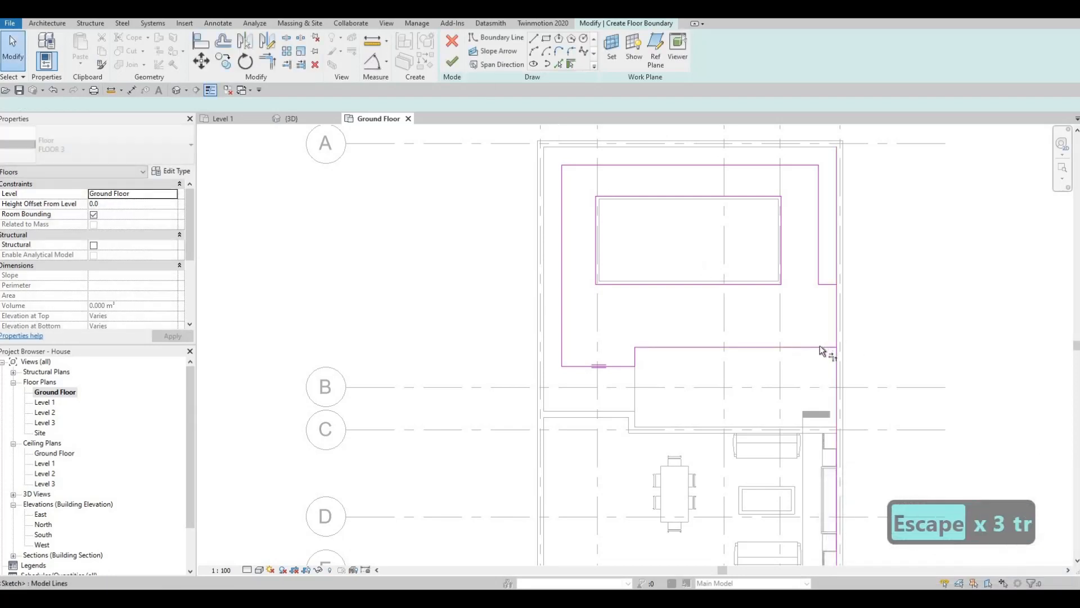
pyautogui.click(827, 347)
pyautogui.click(833, 315)
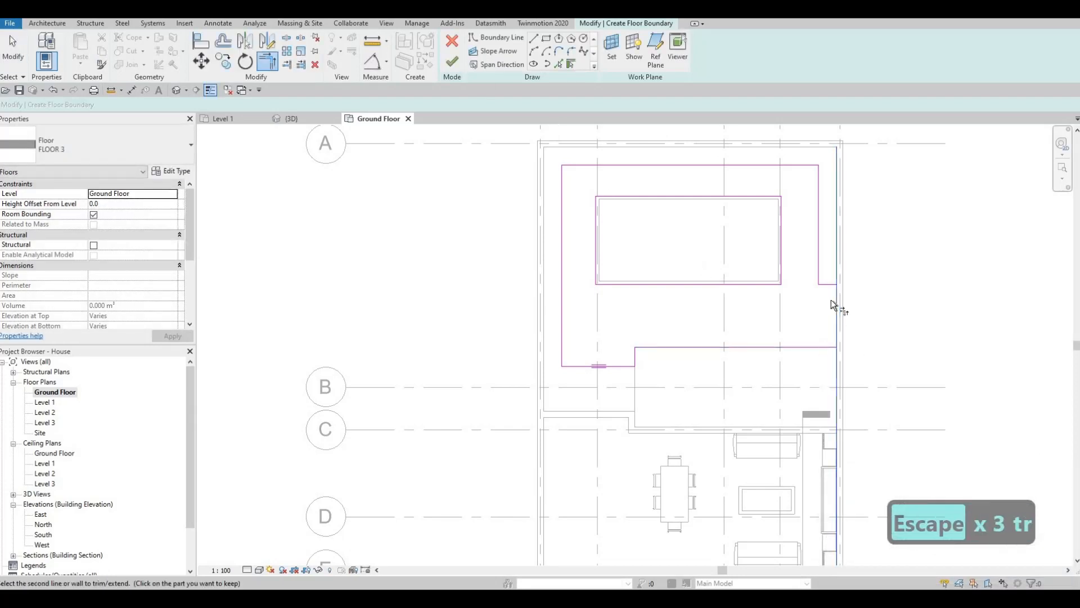
pyautogui.press('Escape')
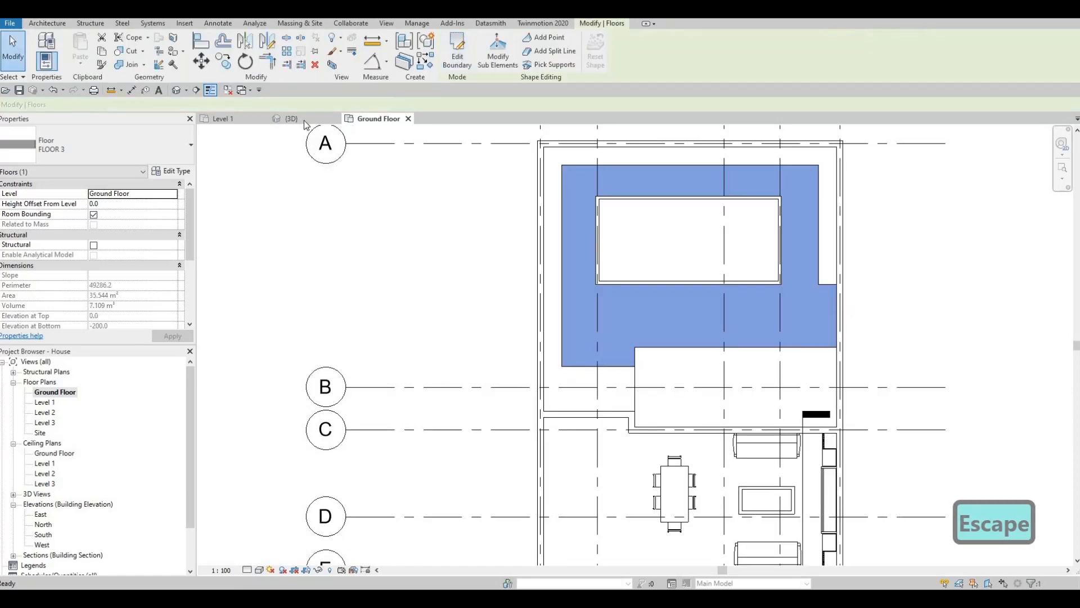
# Examine the concrete floor, grass border, pool, deck and rear house wall from several sides in the 3D view
pyautogui.click(304, 120)
pyautogui.press('Escape')
pyautogui.press('Escape')
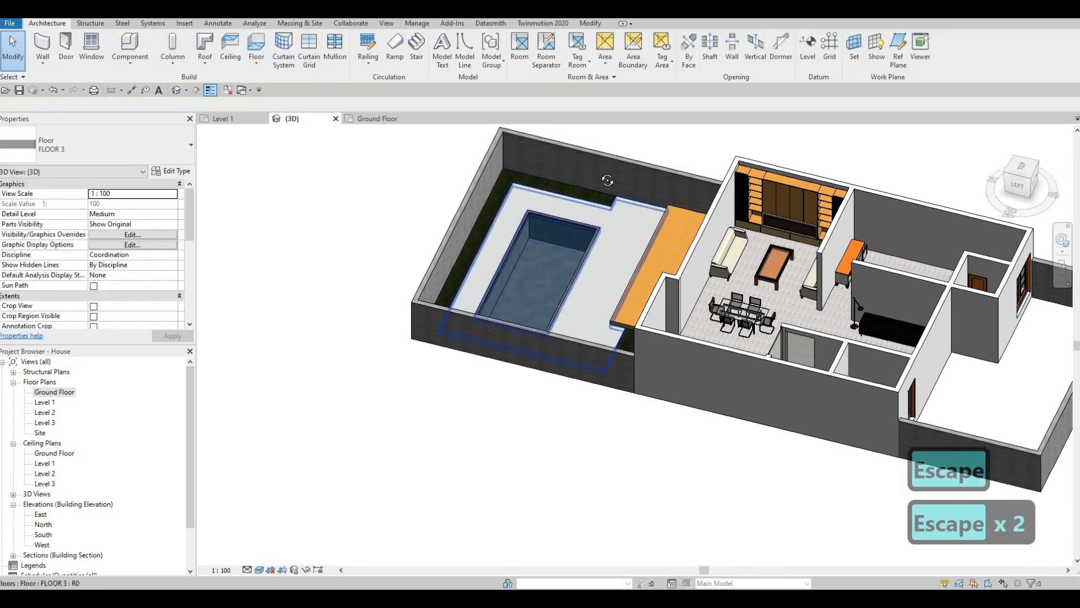
pyautogui.scroll(5, 545, 251)
pyautogui.scroll(4, 563, 225)
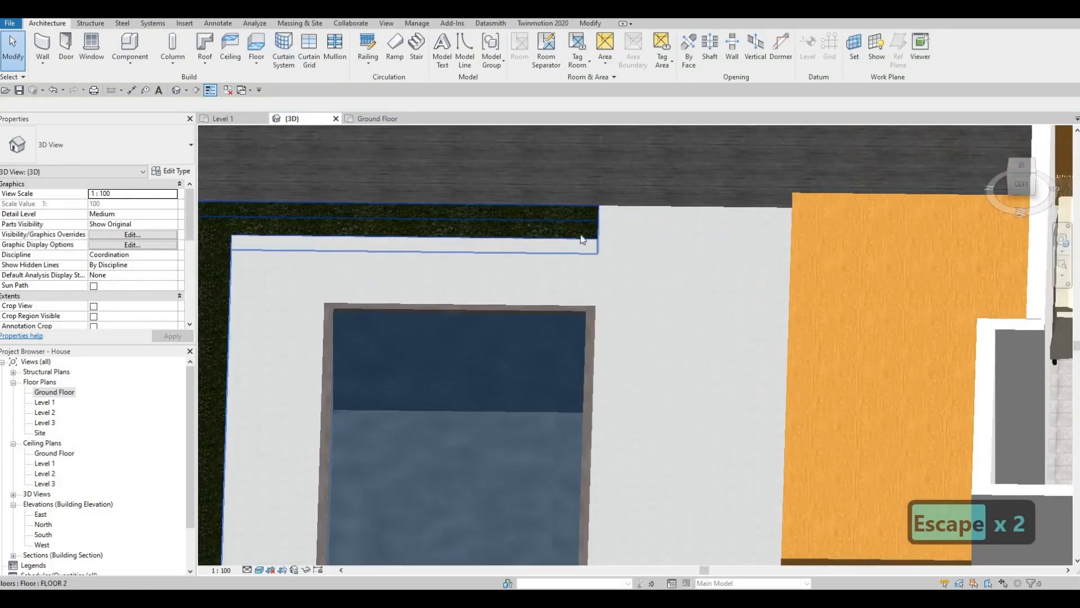
pyautogui.scroll(-2, 635, 227)
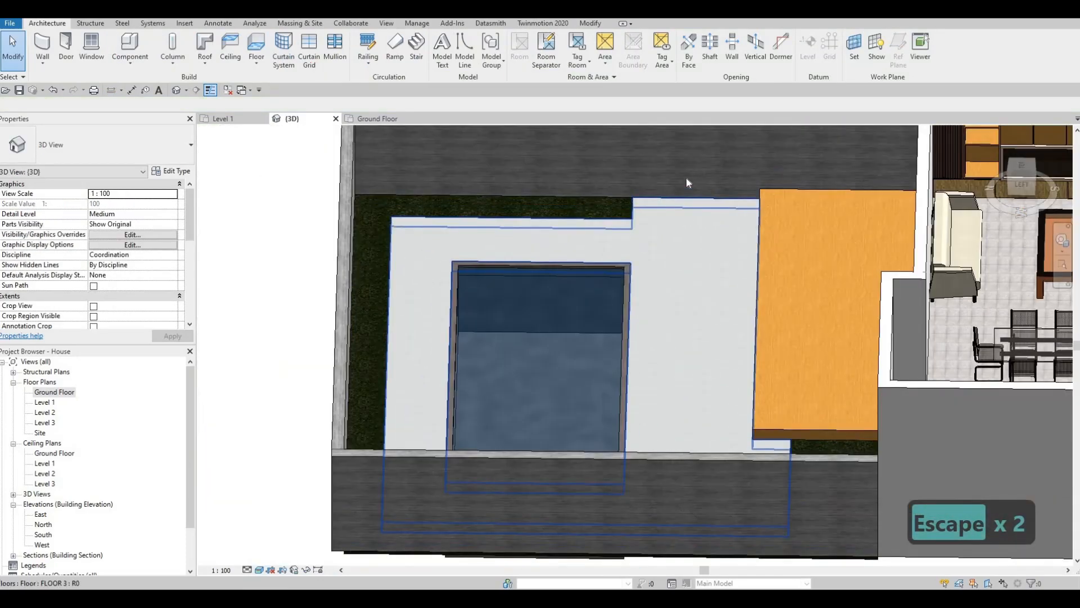
pyautogui.keyDown('shift'); pyautogui.moveTo(686, 177); pyautogui.dragTo(702, 180, button='middle'); pyautogui.keyUp('shift')
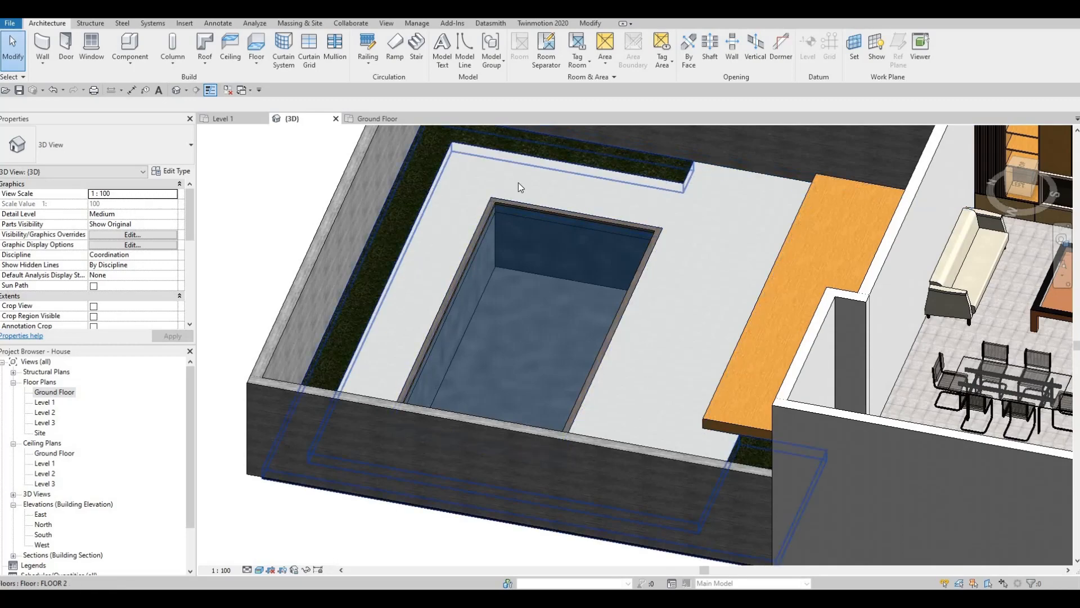
pyautogui.keyDown('shift'); pyautogui.moveTo(460, 287); pyautogui.dragTo(553, 258, button='middle'); pyautogui.keyUp('shift')
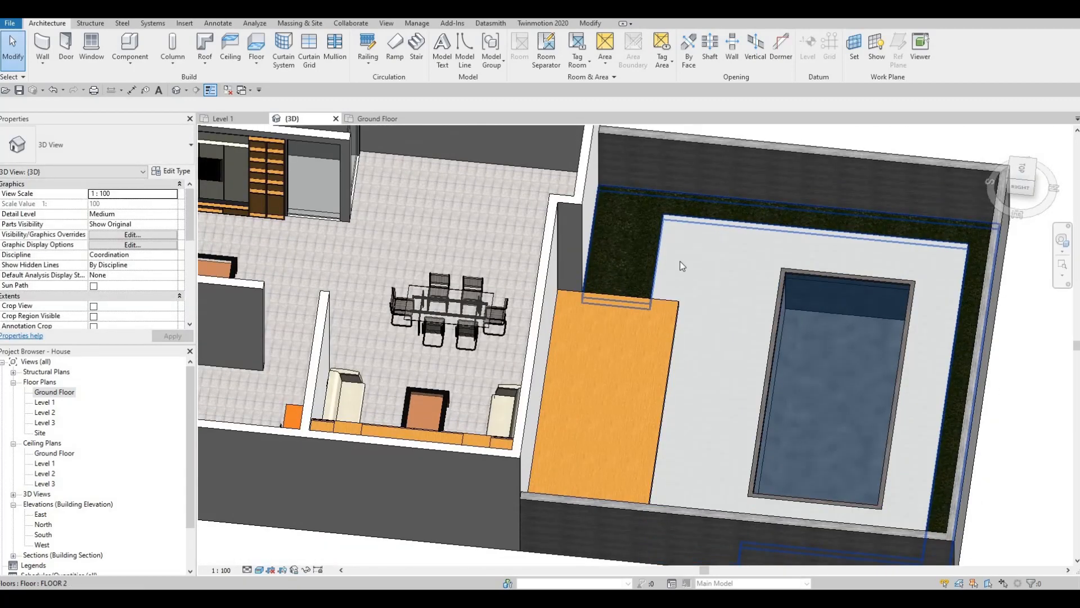
pyautogui.keyDown('shift'); pyautogui.moveTo(682, 265); pyautogui.dragTo(720, 200, button='middle'); pyautogui.keyUp('shift')
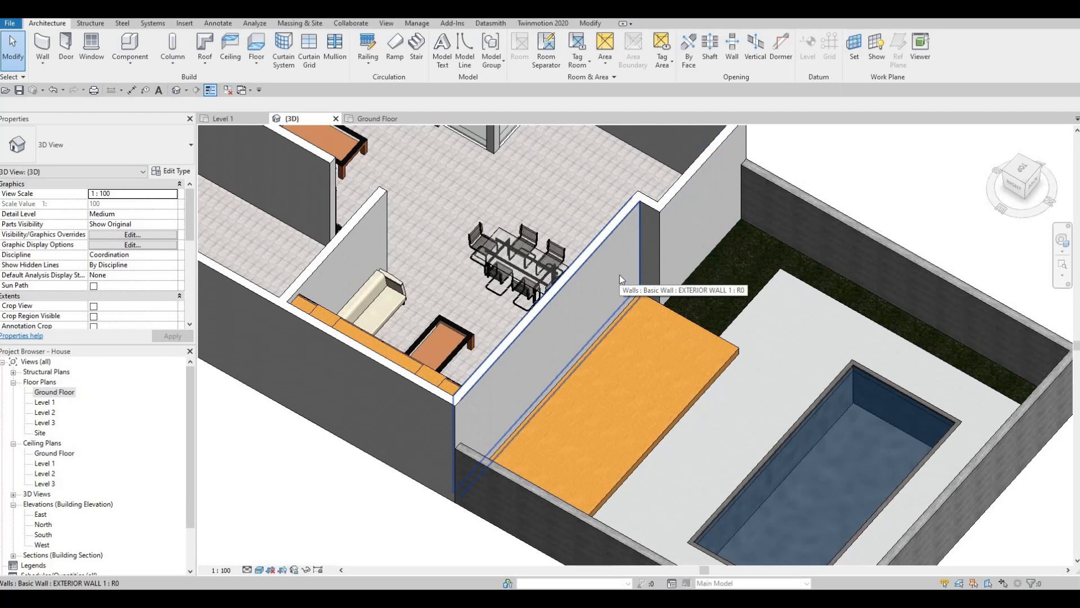
pyautogui.press('Escape')
pyautogui.keyDown('shift'); pyautogui.moveTo(691, 282); pyautogui.dragTo(549, 295, button='middle'); pyautogui.keyUp('shift')
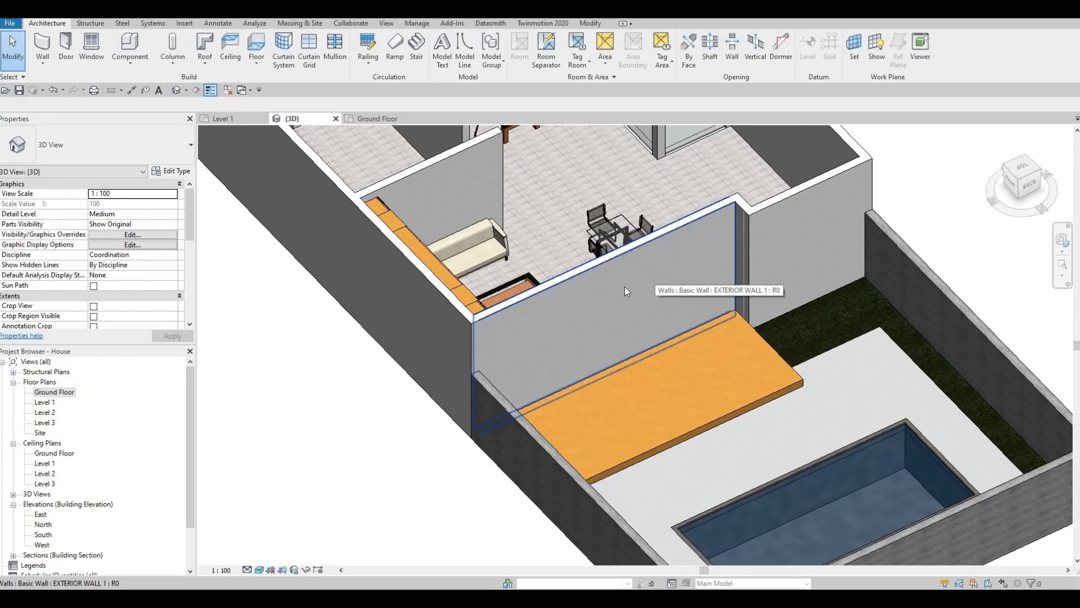
pyautogui.press('Escape')
pyautogui.press('Escape')
pyautogui.keyDown('shift'); pyautogui.moveTo(727, 307); pyautogui.dragTo(701, 298, button='middle'); pyautogui.keyUp('shift')
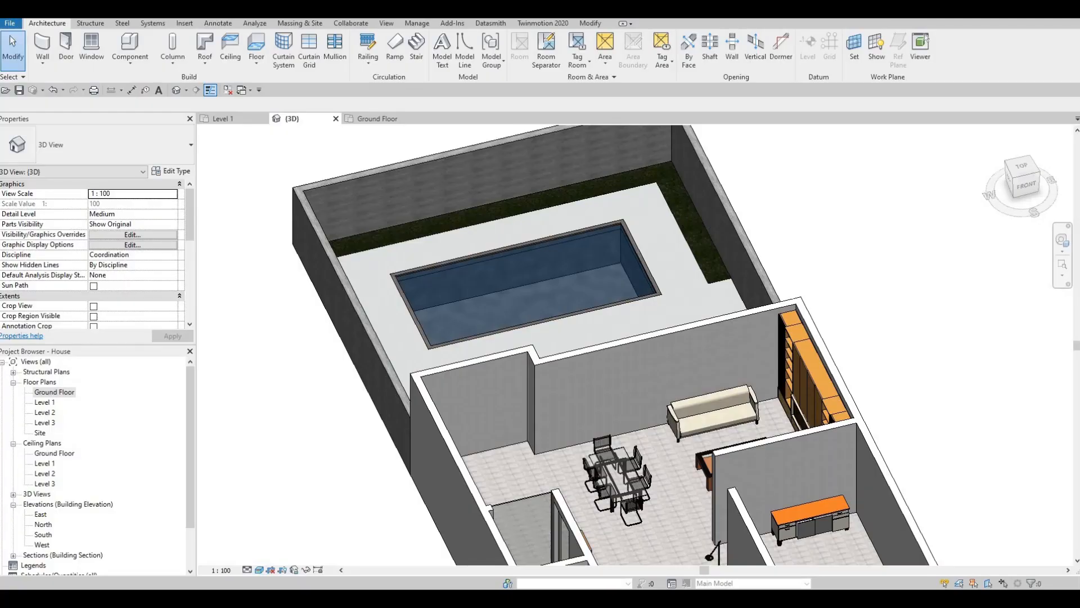
pyautogui.moveTo(595, 26); pyautogui.dragTo(564, 18)
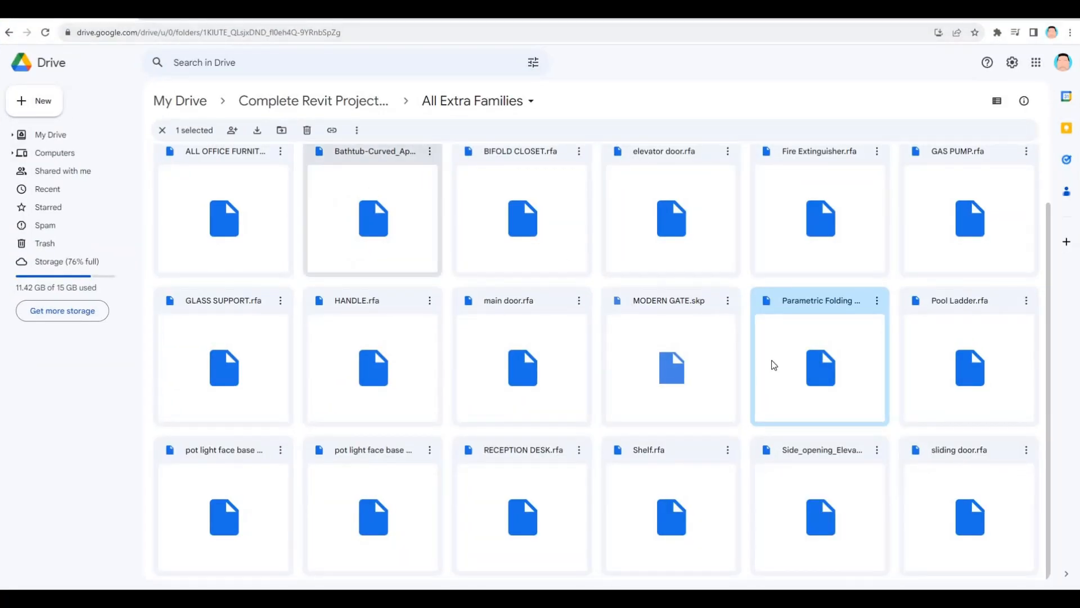
# Switch to Google Drive and download Pool Ladder.rfa and Parametric Folding Door.rfa from the All Extra Families folder
pyautogui.click(1026, 368)
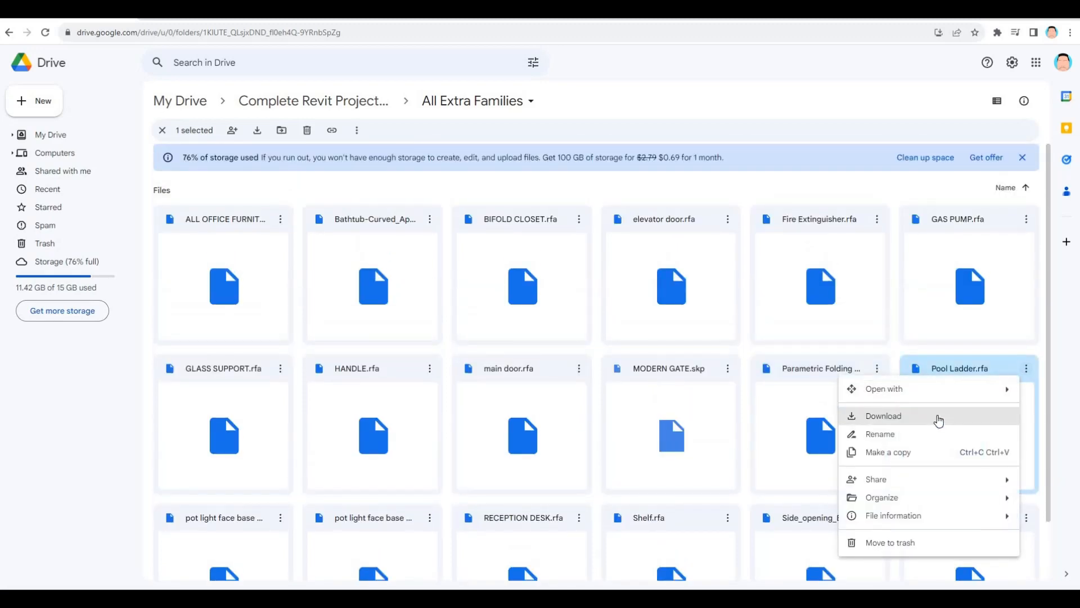
pyautogui.click(877, 417)
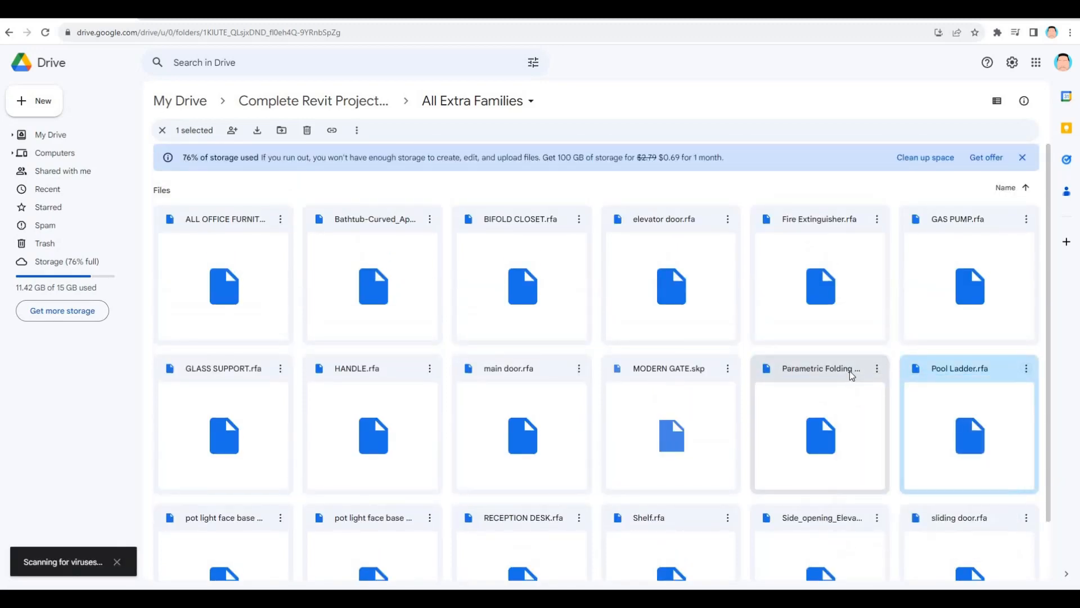
pyautogui.scroll(-1, 872, 309)
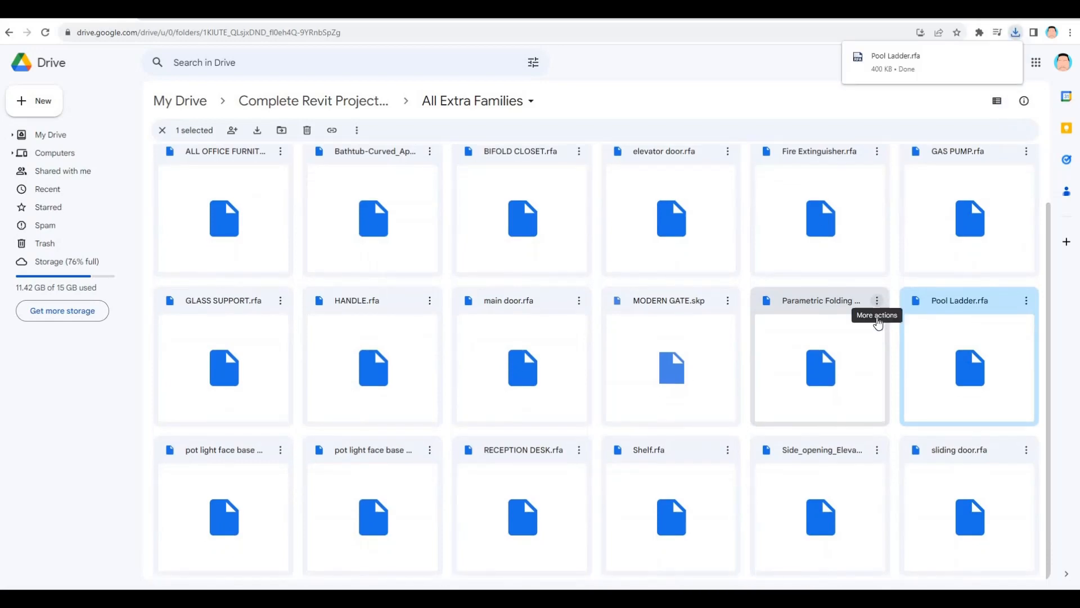
pyautogui.click(877, 304)
pyautogui.click(903, 345)
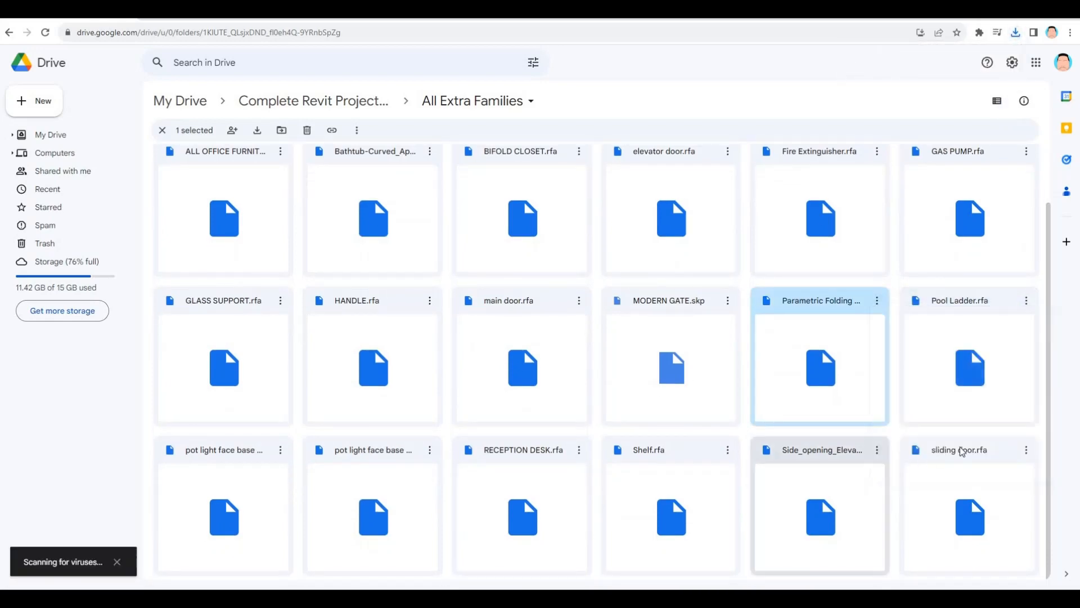
# Download the sliding door.rfa family from the All Extra Families folder
pyautogui.click(962, 452)
pyautogui.click(1026, 449)
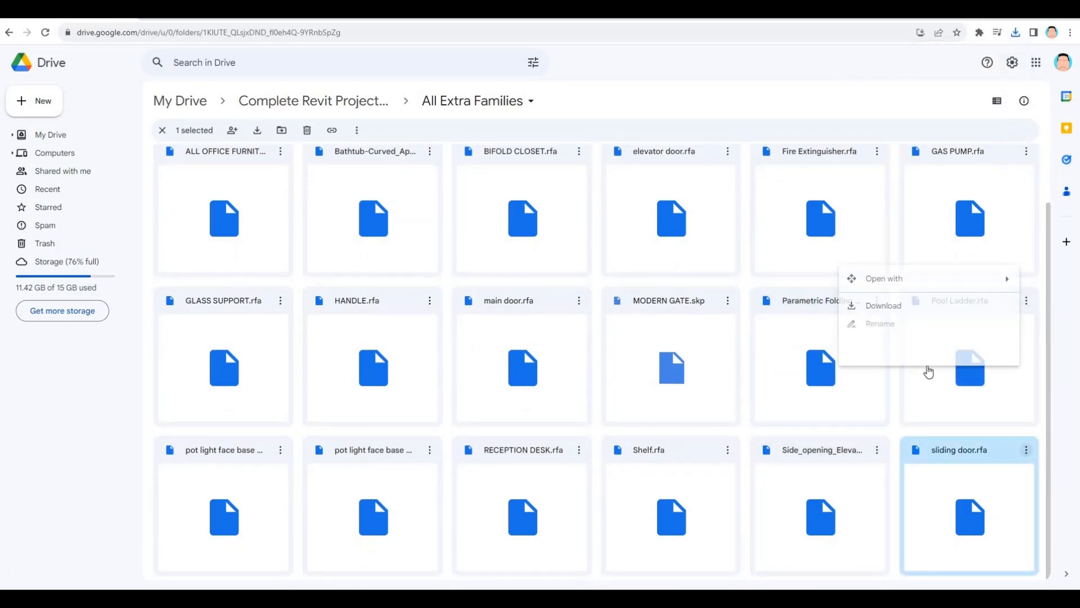
pyautogui.click(884, 308)
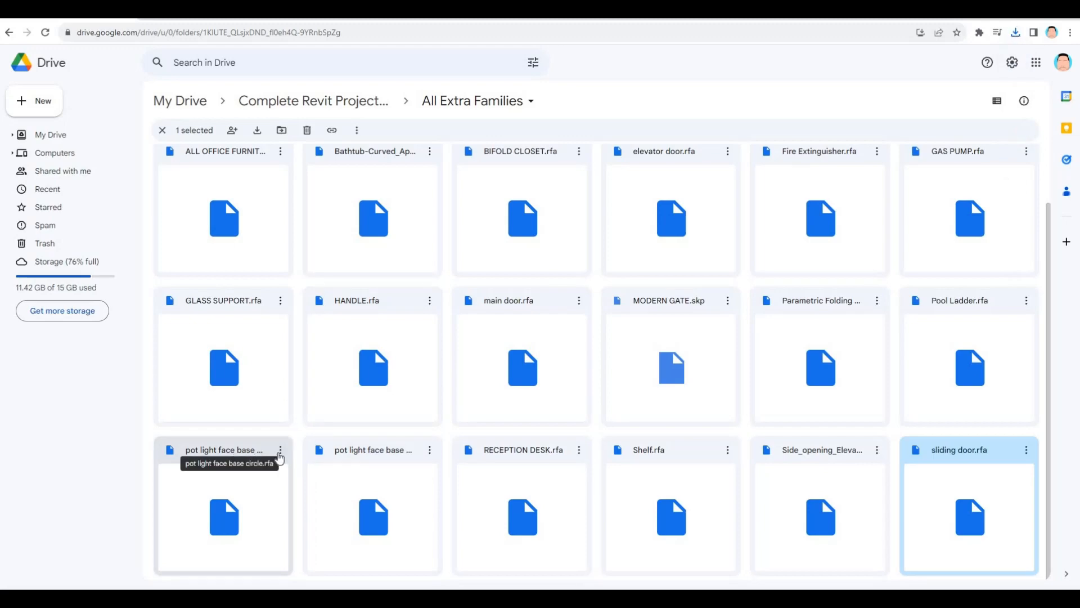
# Download the pot light face base circle.rfa and HANDLE.rfa families from the same folder
pyautogui.click(279, 454)
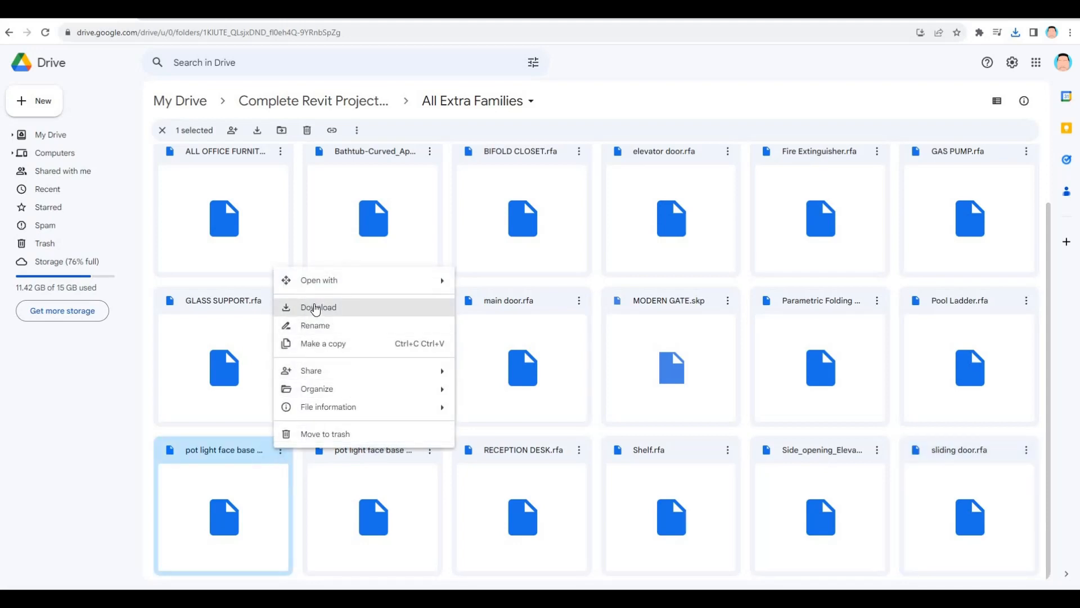
pyautogui.click(396, 308)
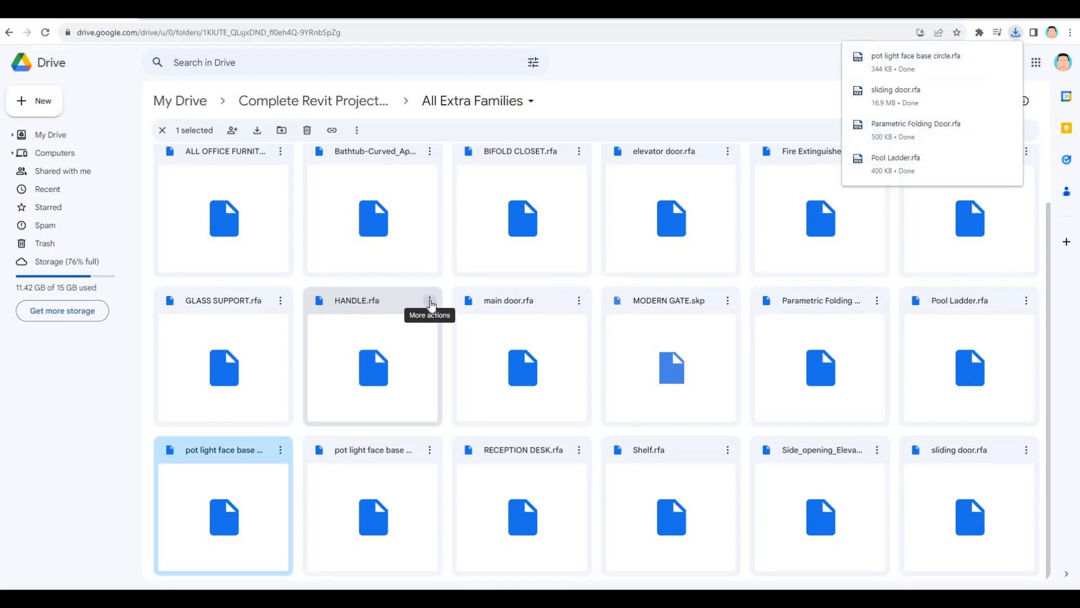
pyautogui.click(430, 304)
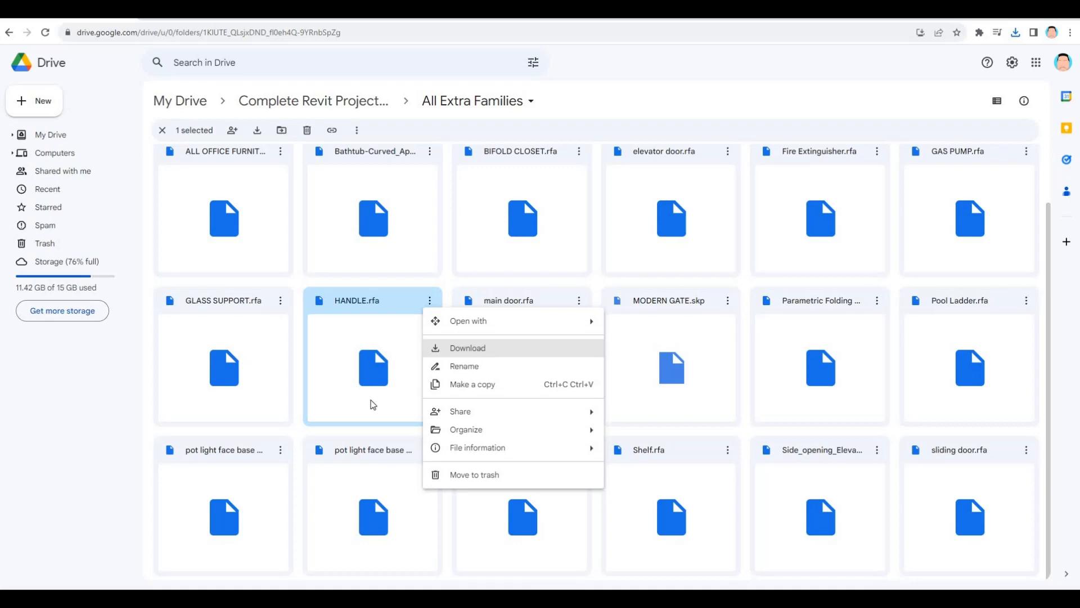
pyautogui.click(479, 352)
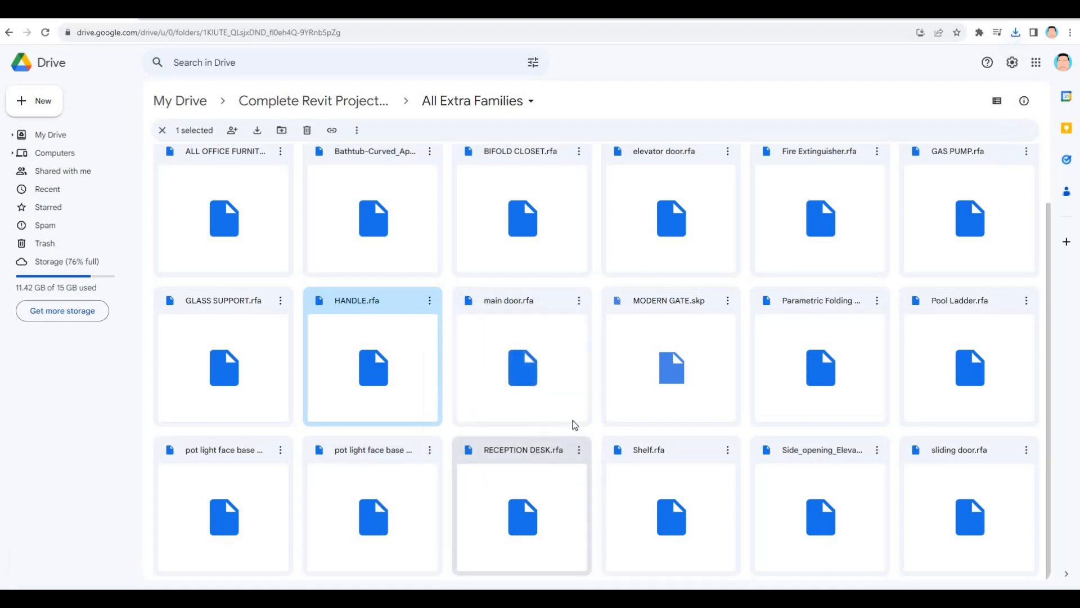
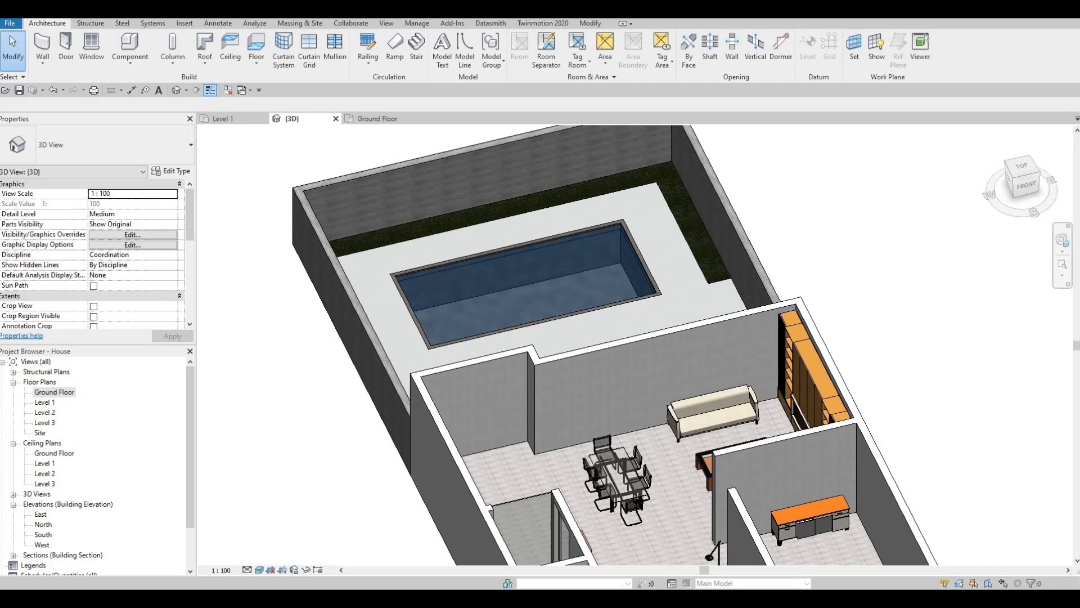
# Switch to the Downloads folder and load the Pool Ladder family into the project's 3D view
pyautogui.press('Delete')
pyautogui.hotkey('alt', 'Tab')
pyautogui.hotkey('alt', 'Tab')
pyautogui.hotkey('alt', 'Tab')
pyautogui.moveTo(1004, 63); pyautogui.dragTo(889, 111)
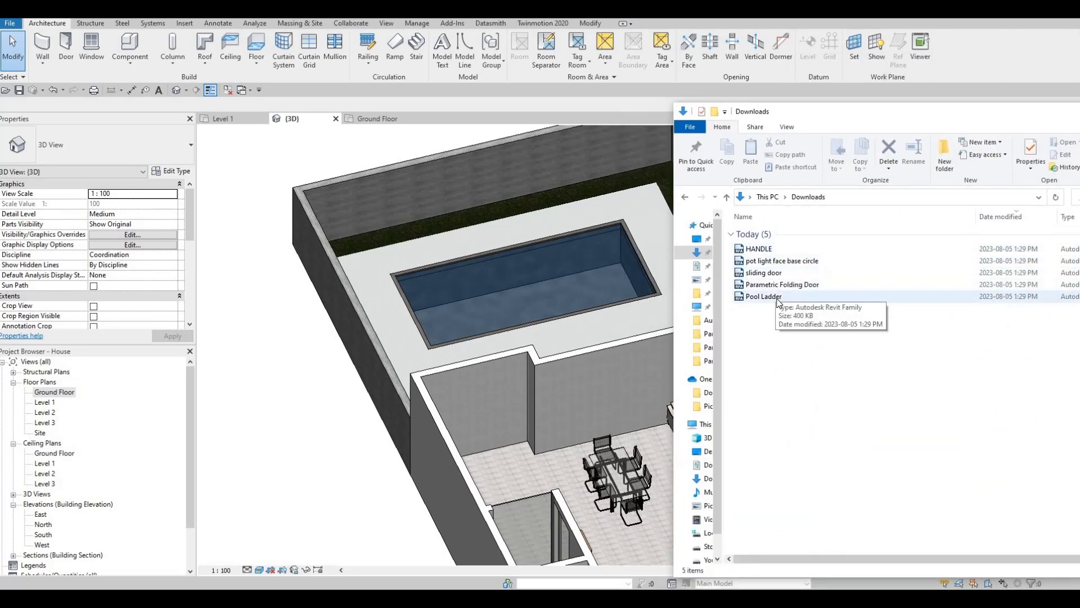
pyautogui.click(753, 302)
pyautogui.moveTo(520, 274); pyautogui.dragTo(520, 277)
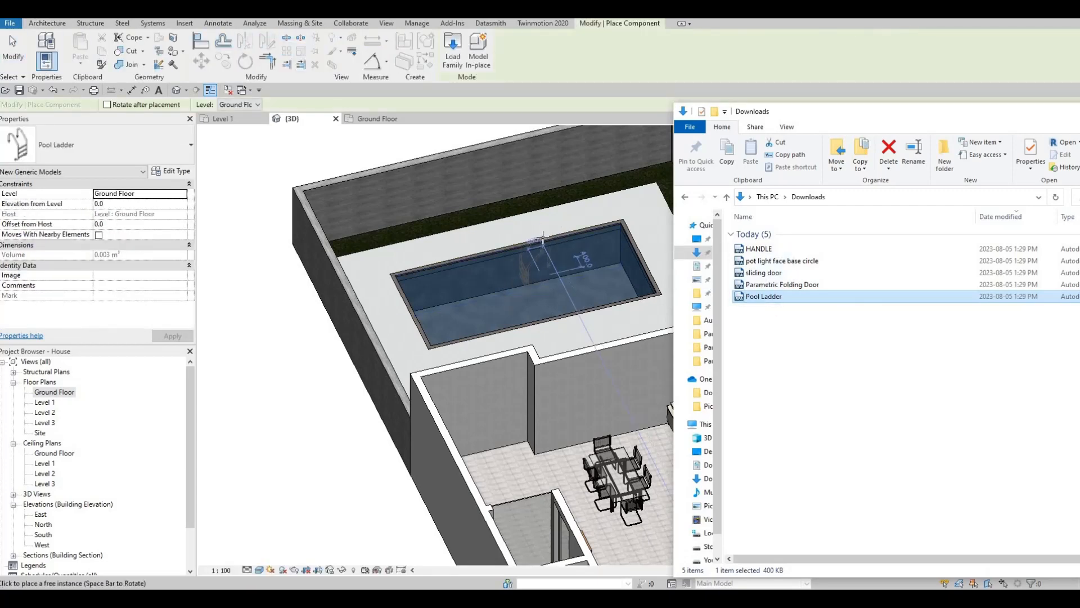
pyautogui.moveTo(544, 203); pyautogui.dragTo(479, 229, button='middle')
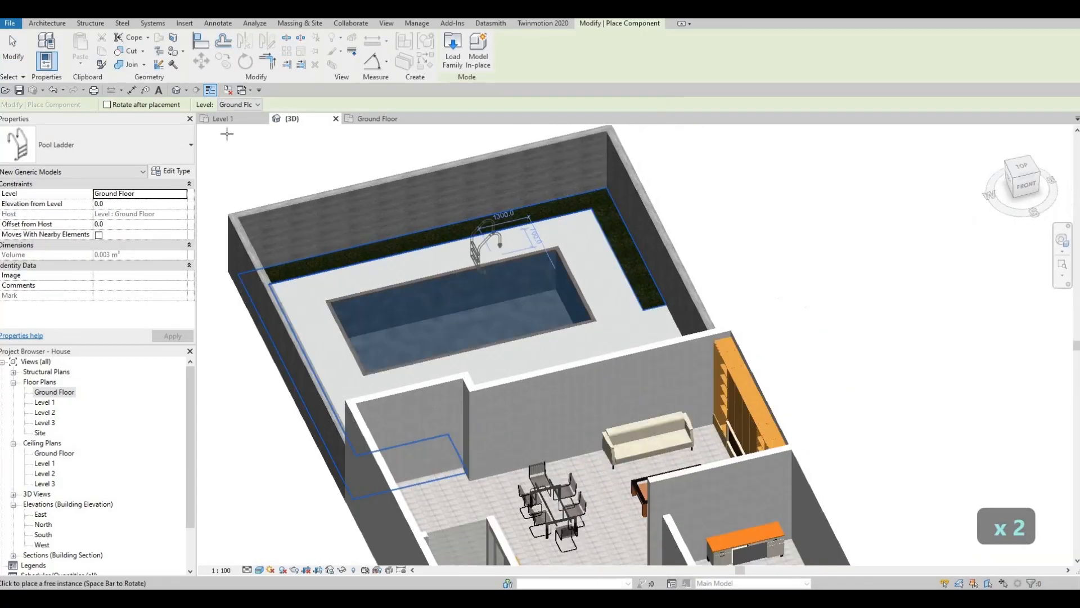
# In the Ground Floor plan, rotate the pool ladder and place it across the pool's lower edge near its left corner
pyautogui.click(377, 119)
pyautogui.scroll(2, 694, 243)
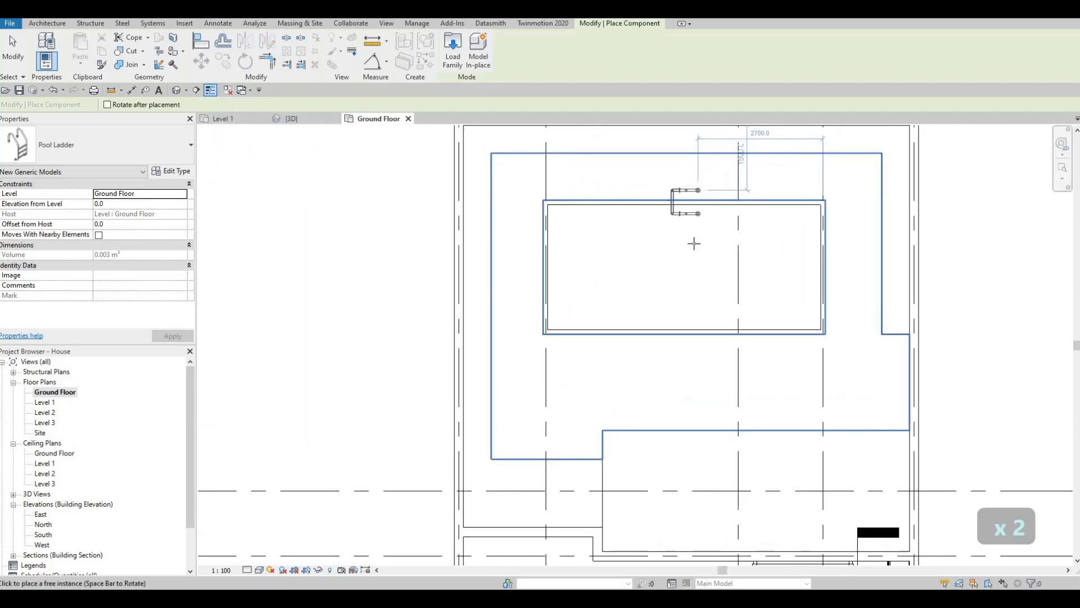
pyautogui.press('space')
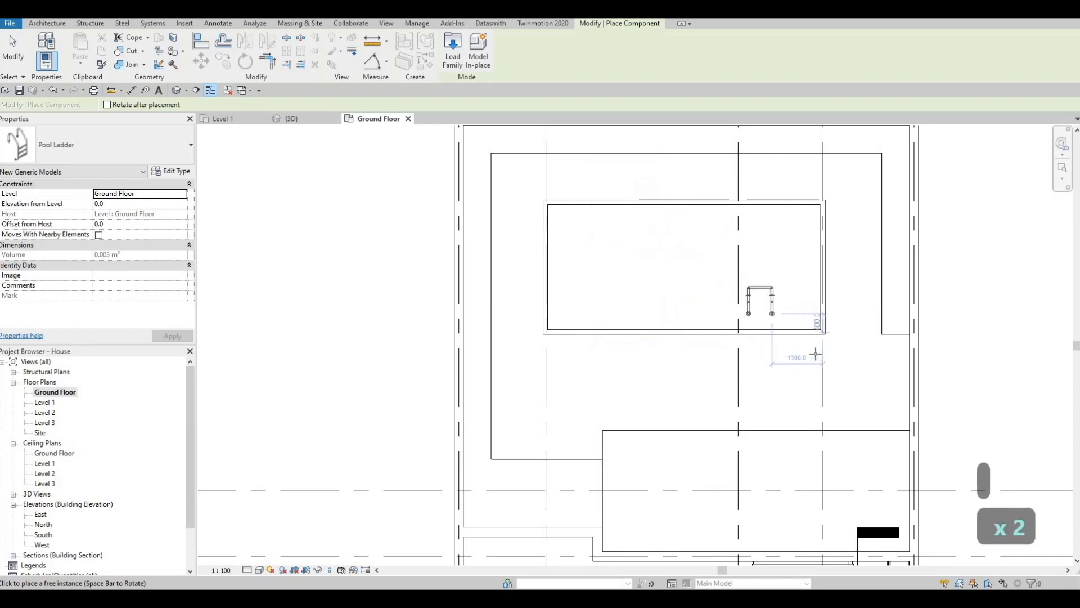
pyautogui.scroll(3, 816, 353)
pyautogui.click(810, 364)
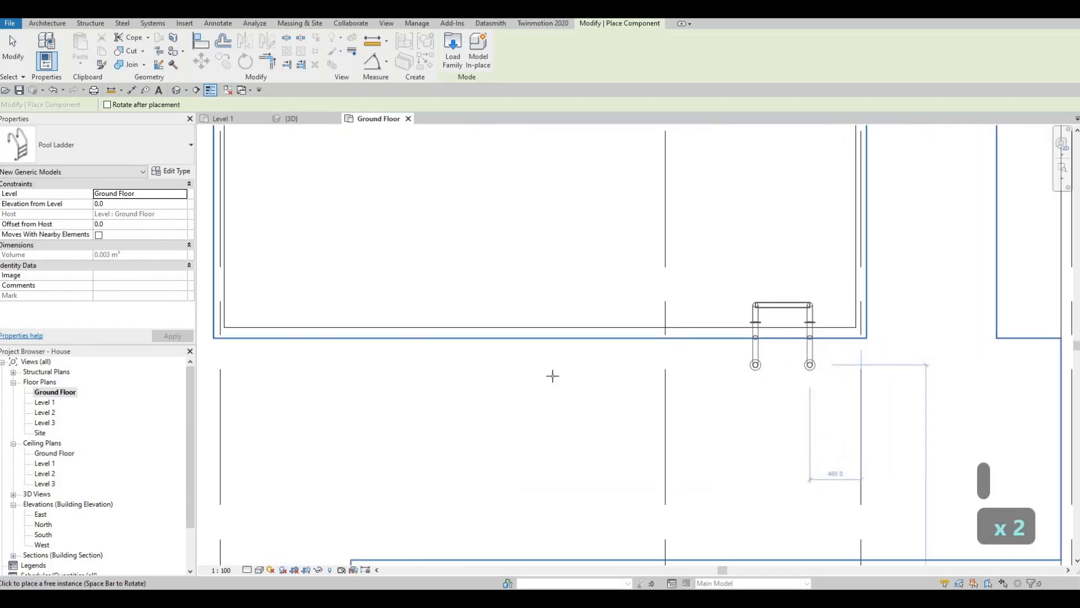
pyautogui.moveTo(485, 392); pyautogui.dragTo(740, 369, button='middle')
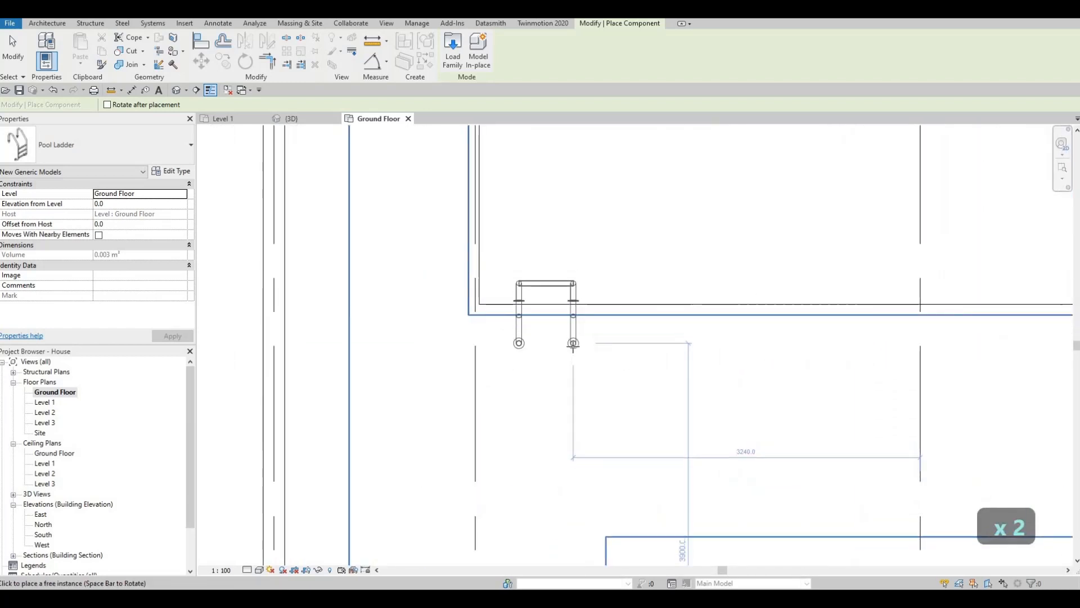
pyautogui.click(576, 337)
pyautogui.press('Escape')
pyautogui.moveTo(685, 337); pyautogui.dragTo(568, 340, button='middle')
pyautogui.scroll(-1, 895, 246)
pyautogui.press('Escape')
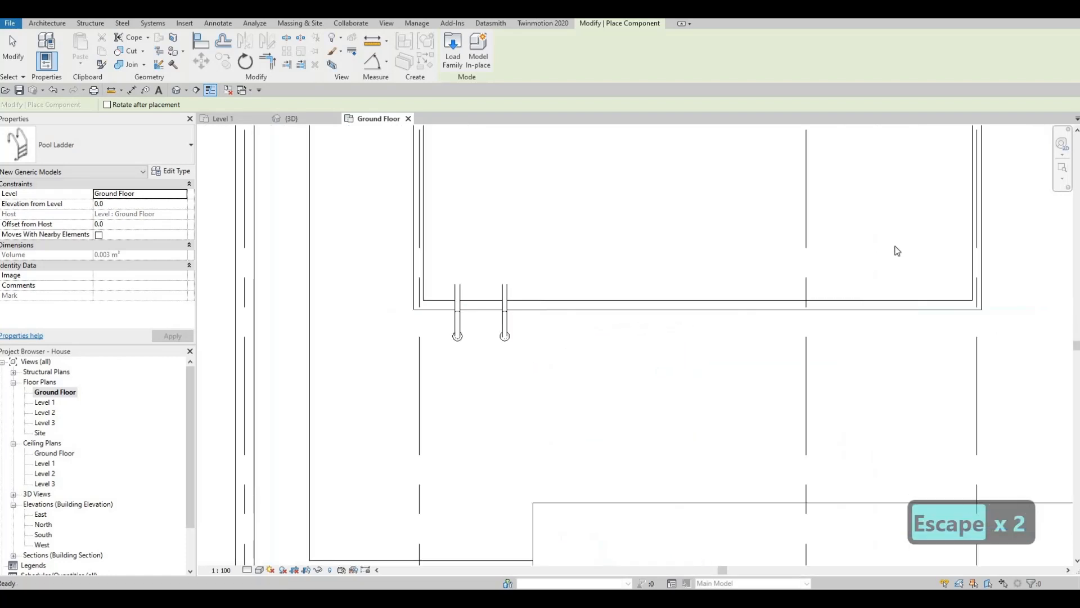
# Nudge the pool ladder to fine-tune its position across the pool edge in the floor plan
pyautogui.scroll(2, 451, 301)
pyautogui.press('Escape')
pyautogui.click(447, 301)
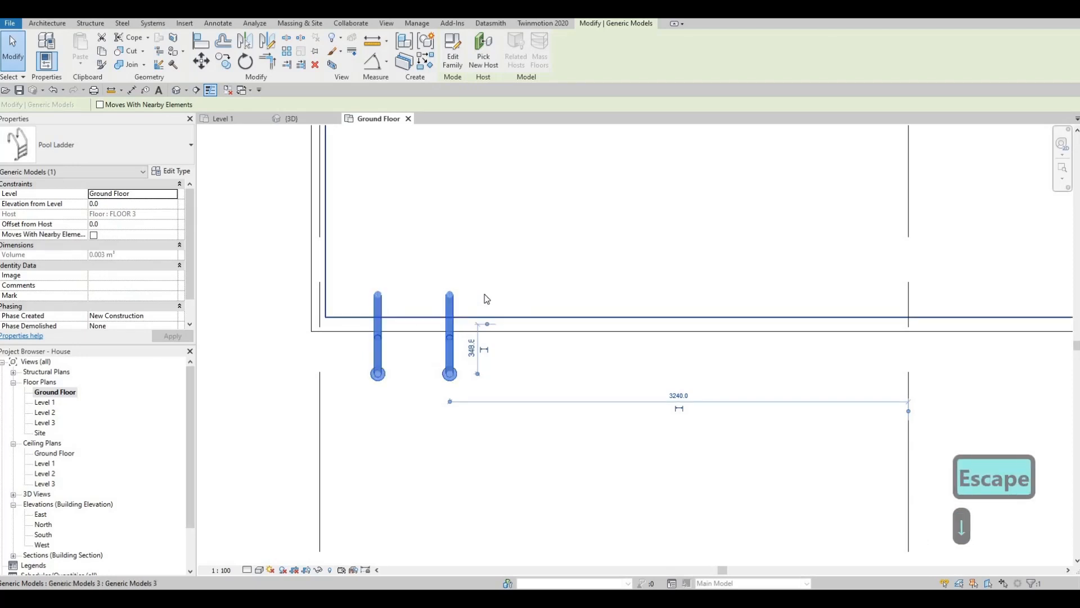
pyautogui.scroll(2, 422, 310)
pyautogui.press('Up')
pyautogui.press('Up')
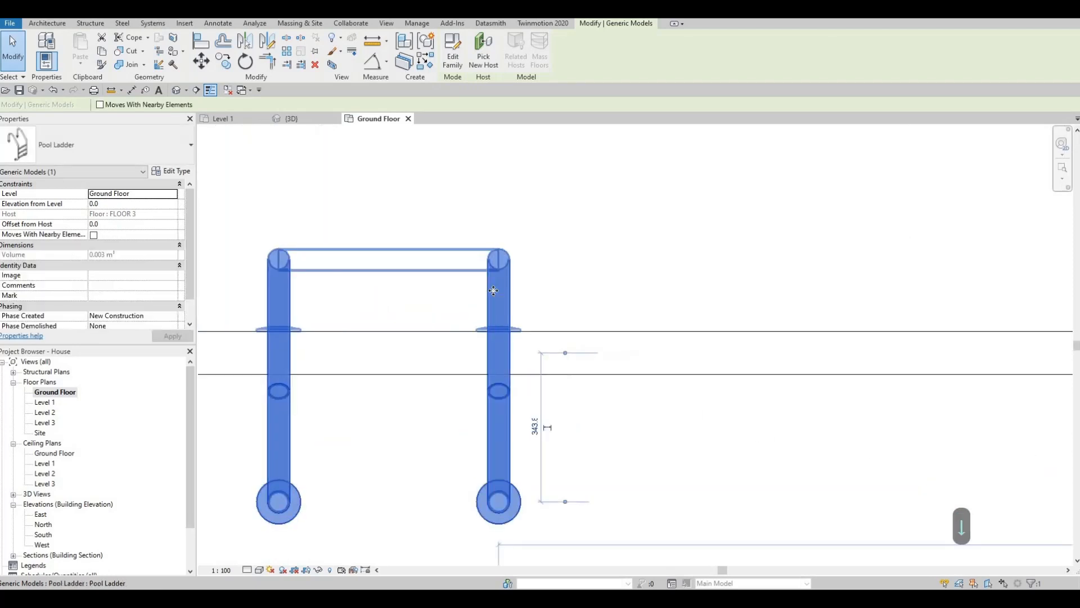
pyautogui.press('Escape')
pyautogui.press('Escape')
pyautogui.scroll(-5, 487, 227)
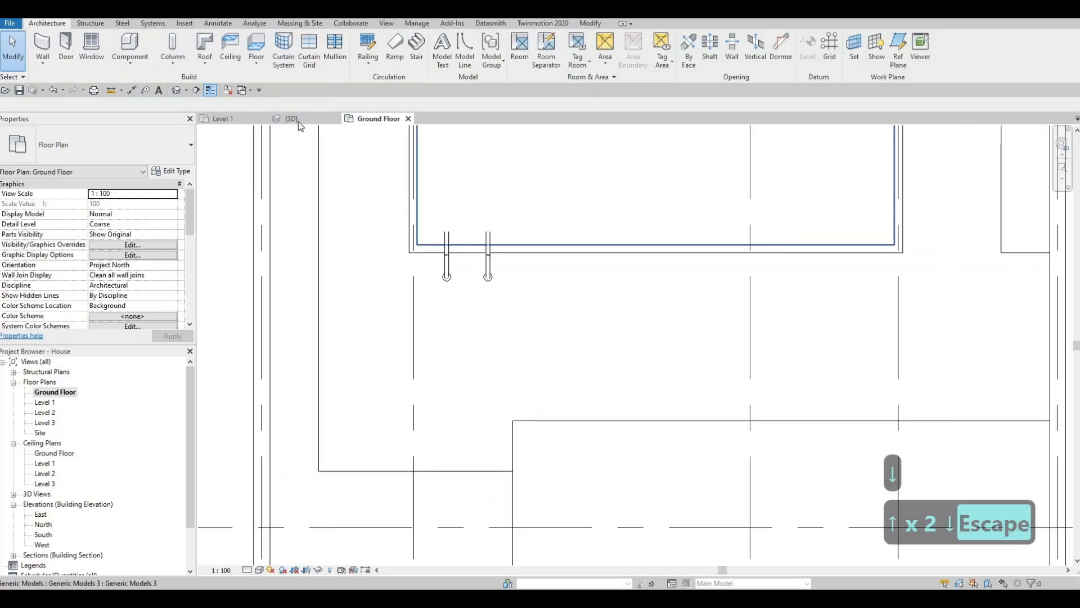
# Examine the pool ladder and the pool's edges in the 3D view
pyautogui.click(292, 119)
pyautogui.press('Escape')
pyautogui.keyDown('shift'); pyautogui.moveTo(430, 322); pyautogui.dragTo(409, 293, button='middle'); pyautogui.keyUp('shift')
pyautogui.scroll(6, 416, 354)
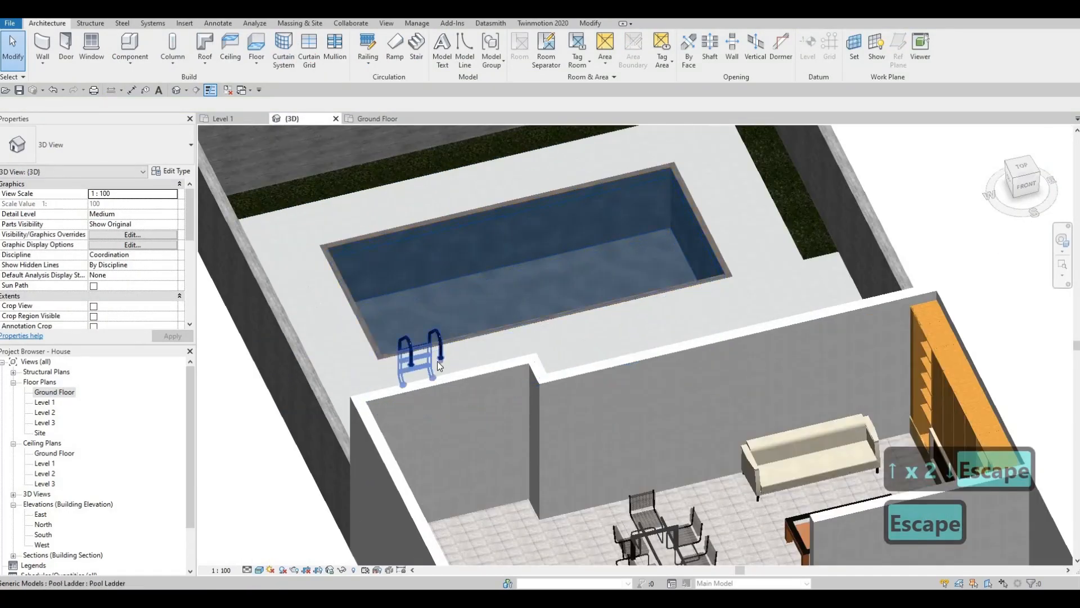
pyautogui.scroll(-6, 565, 339)
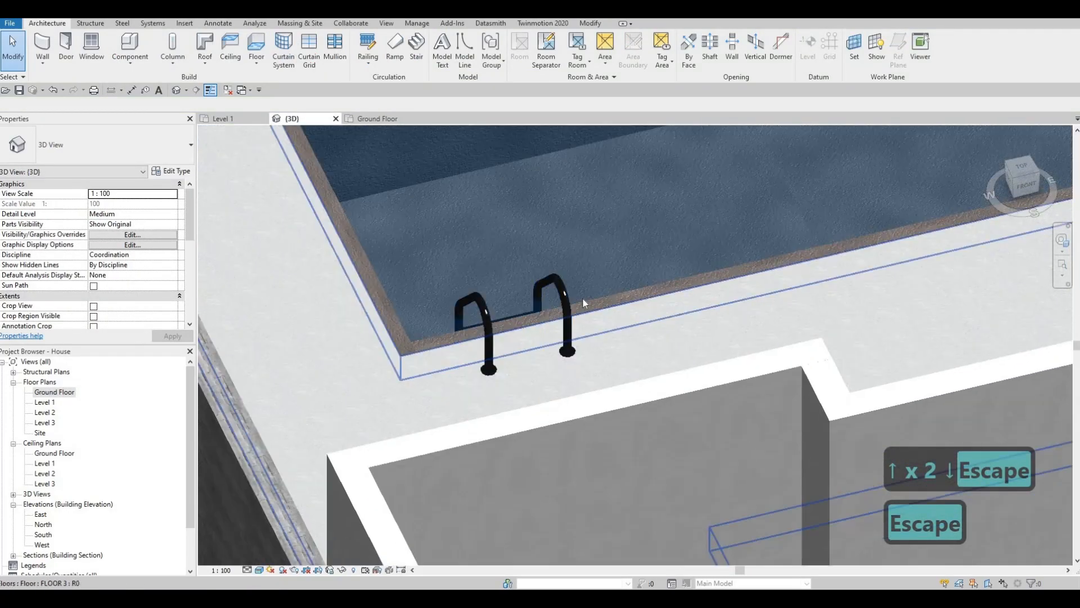
pyautogui.moveTo(688, 286); pyautogui.dragTo(608, 303, button='middle')
pyautogui.scroll(-3, 606, 302)
pyautogui.moveTo(393, 220); pyautogui.dragTo(389, 237, button='middle')
# Set the top offset of all four POOL WALL walls to 20
pyautogui.press('Escape')
pyautogui.press('Escape')
pyautogui.scroll(3, 376, 204)
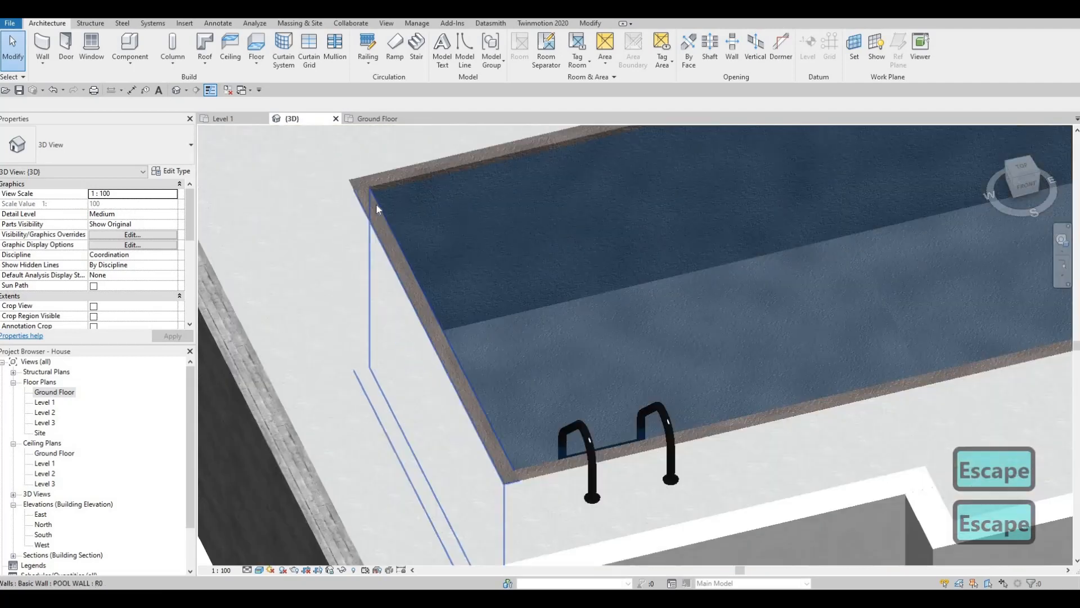
pyautogui.press('Tab')
pyautogui.click(376, 203)
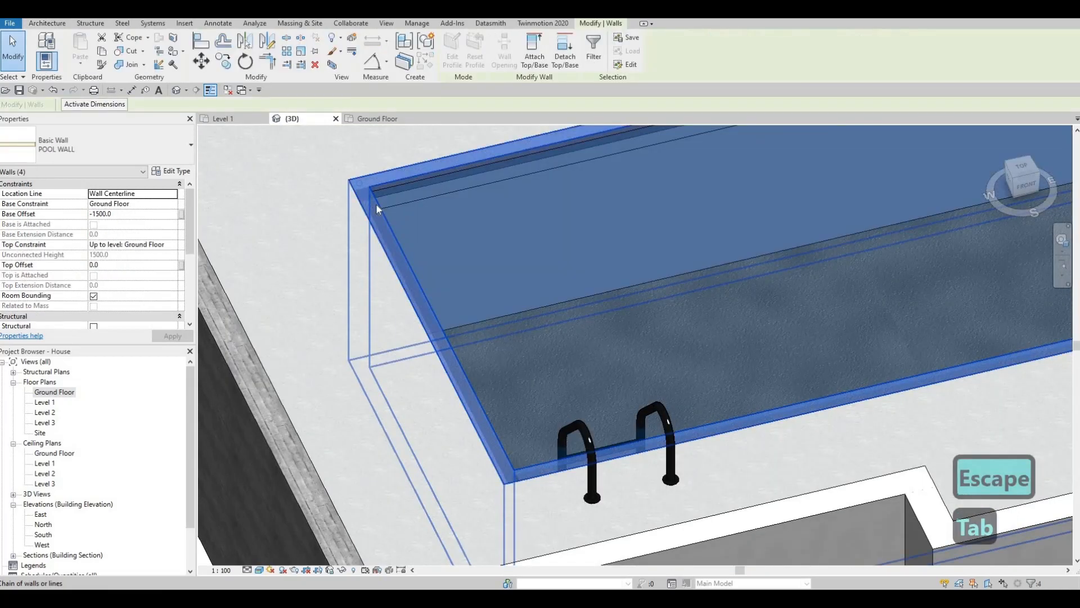
pyautogui.click(112, 265)
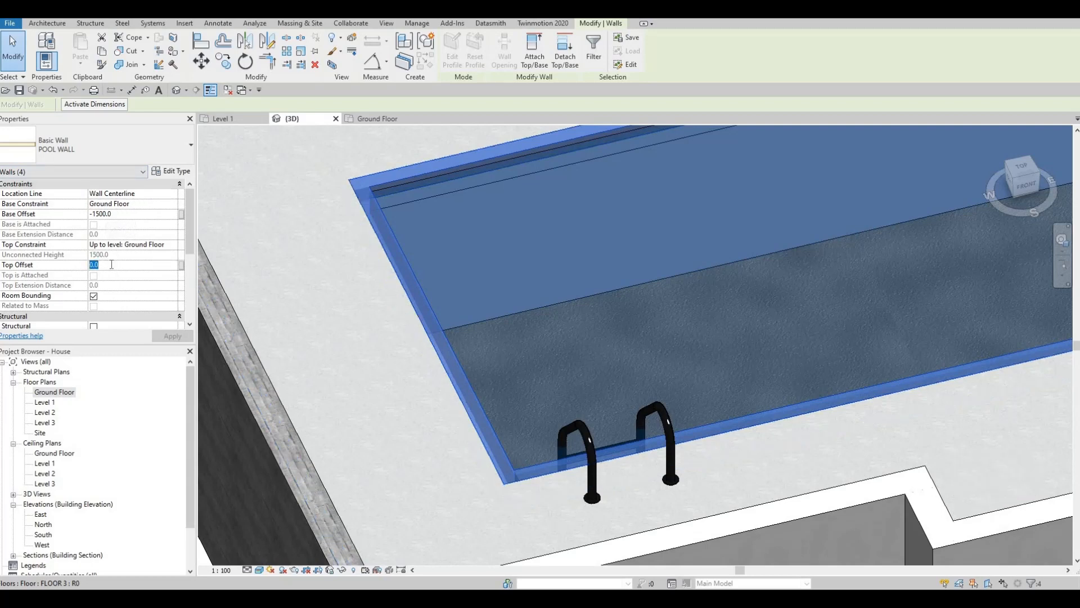
pyautogui.write('20')
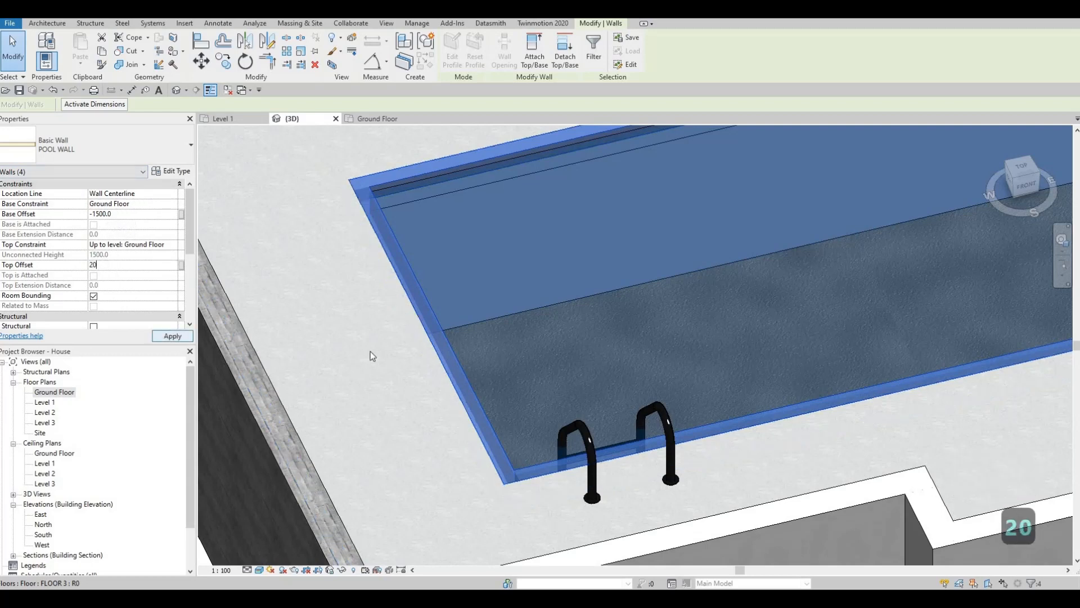
pyautogui.press('Escape')
pyautogui.press('Escape')
# Examine the pool wall rim and its corners against the surrounding concrete floor in the 3D view
pyautogui.moveTo(701, 405); pyautogui.dragTo(515, 390, button='middle')
pyautogui.scroll(-1, 515, 389)
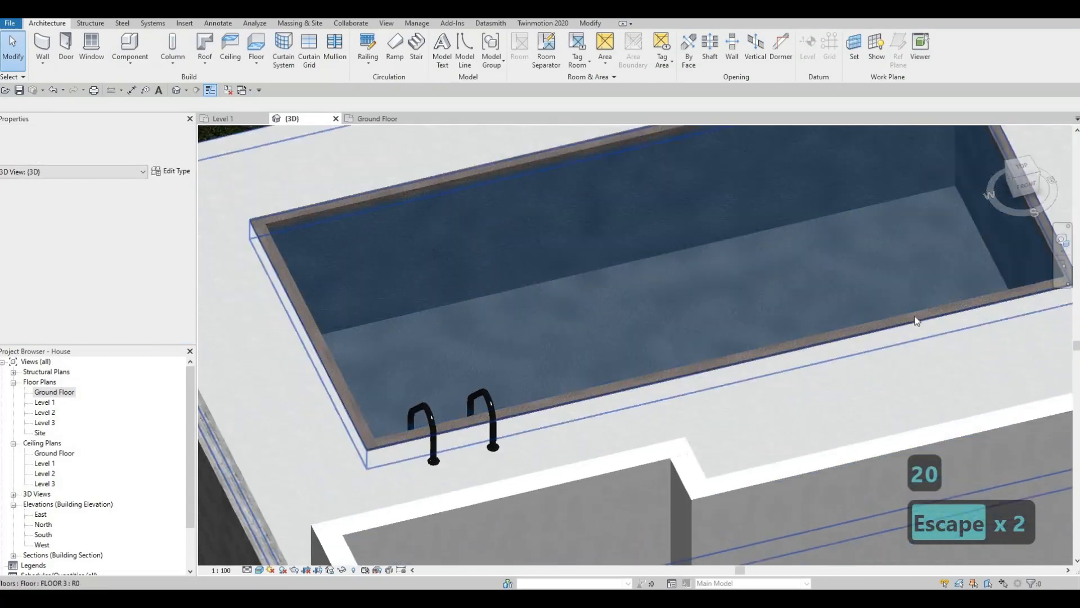
pyautogui.moveTo(917, 321); pyautogui.dragTo(827, 330, button='middle')
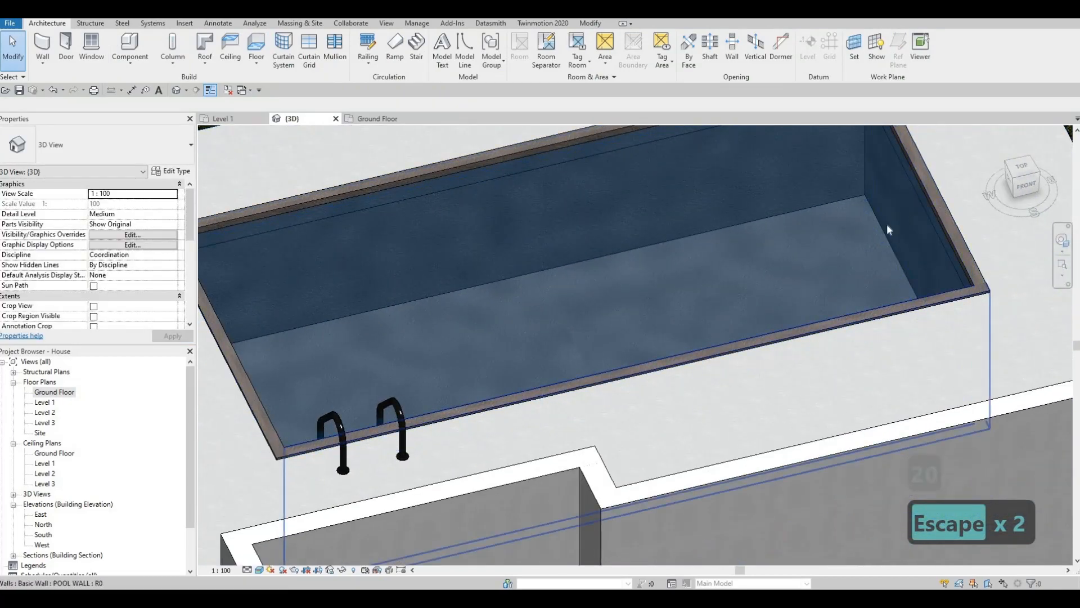
pyautogui.moveTo(392, 216); pyautogui.dragTo(363, 270, button='middle')
pyautogui.moveTo(207, 260); pyautogui.dragTo(361, 246, button='middle')
pyautogui.scroll(-1, 293, 284)
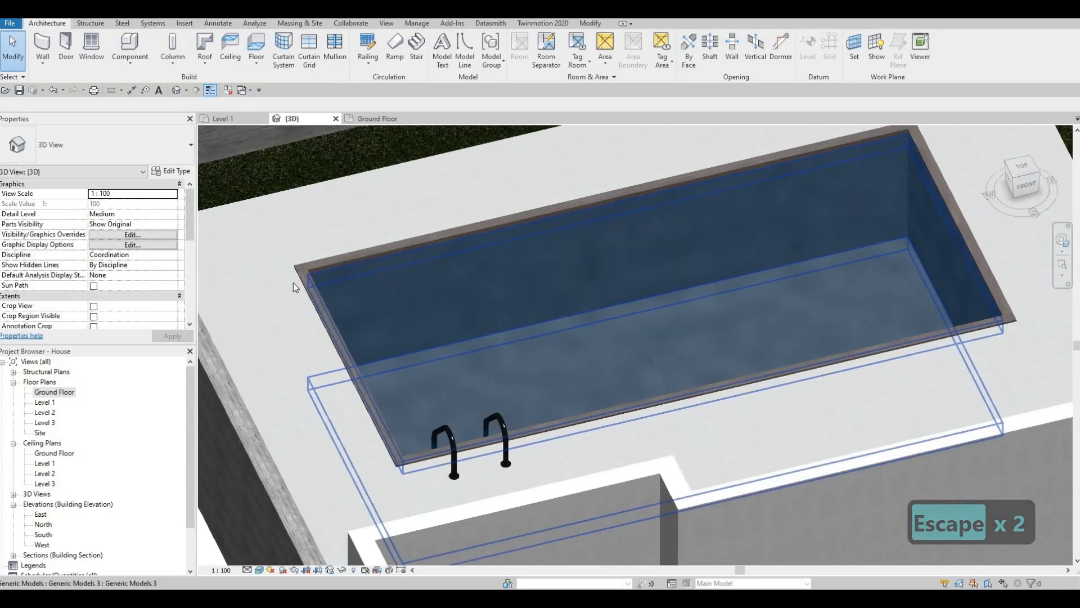
pyautogui.scroll(8, 293, 283)
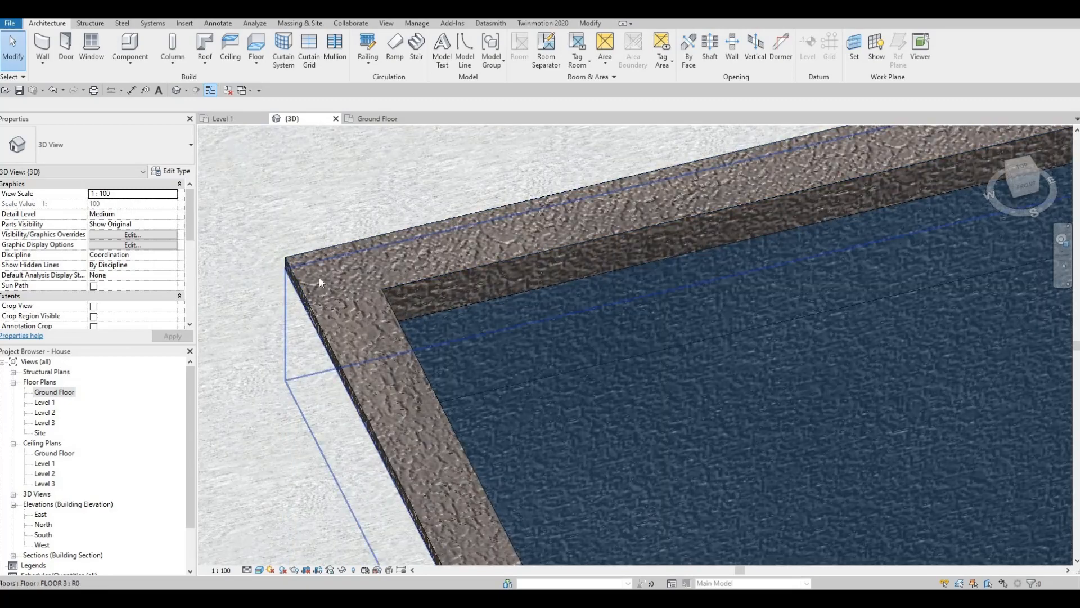
pyautogui.scroll(-6, 398, 326)
pyautogui.press('Escape')
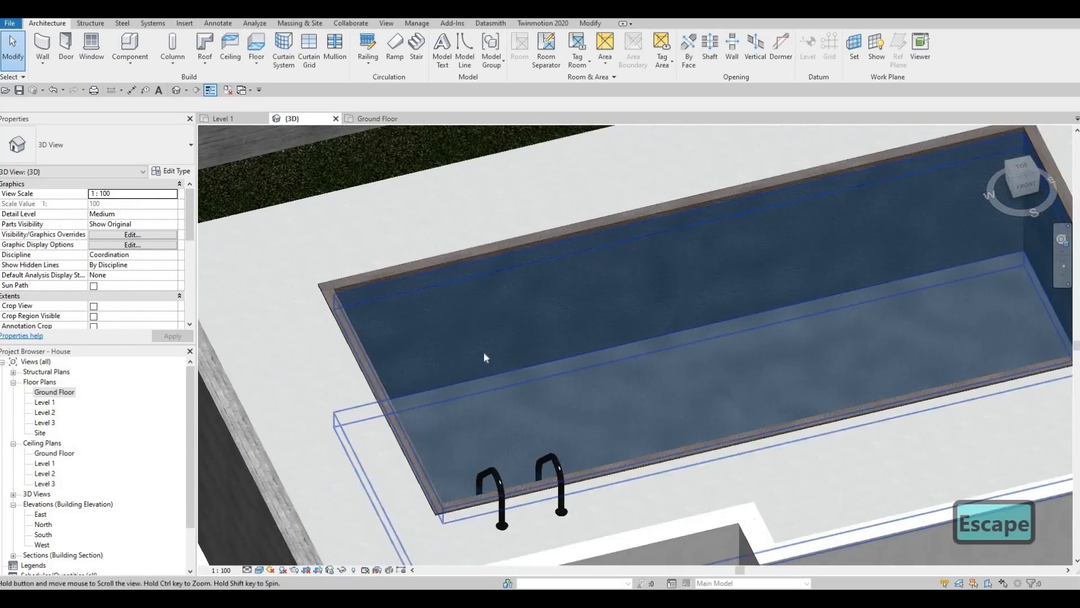
pyautogui.scroll(-5, 483, 352)
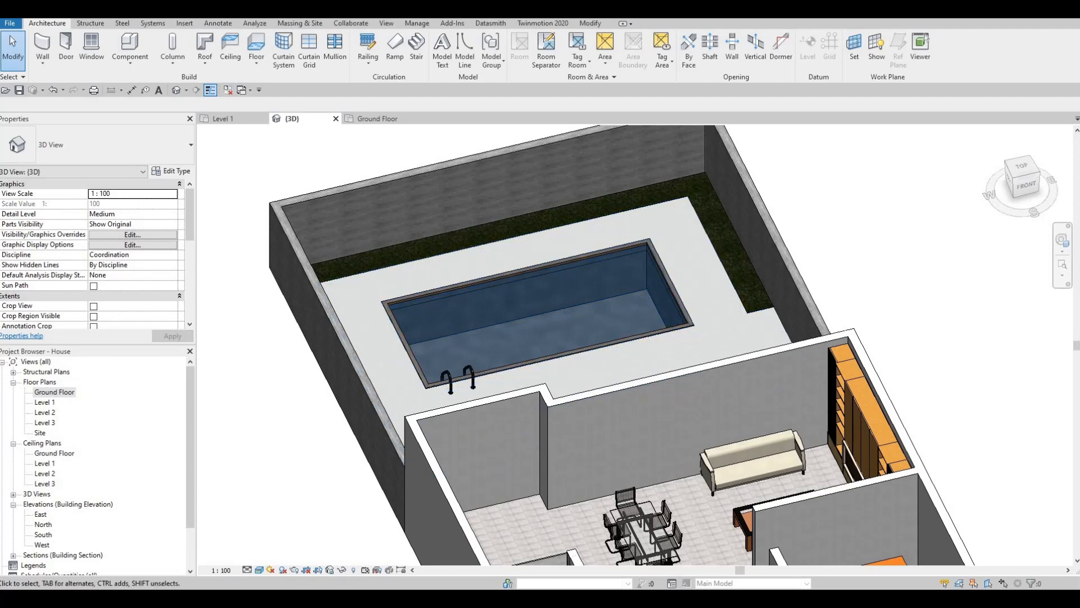
# Load the Parametric Folding Door family from the Downloads folder and place it in the rear house wall facing the deck
pyautogui.hotkey('alt', 'Tab')
pyautogui.click(843, 313)
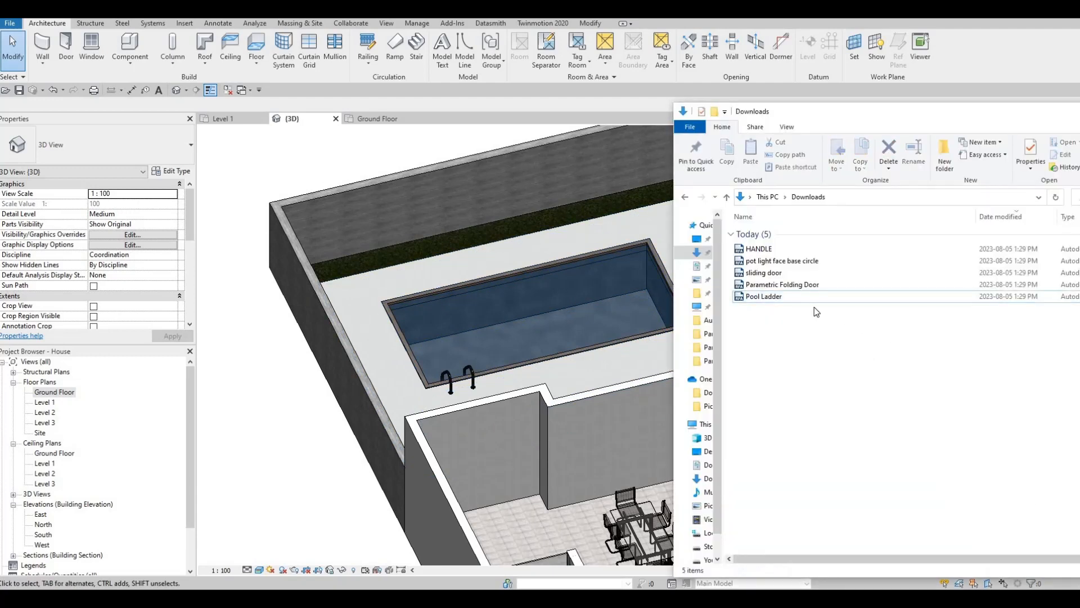
pyautogui.click(765, 297)
pyautogui.middleClick(516, 301)
pyautogui.scroll(-2, 530, 342)
pyautogui.moveTo(619, 351); pyautogui.dragTo(774, 297, button='middle')
pyautogui.hotkey('alt', 'Tab')
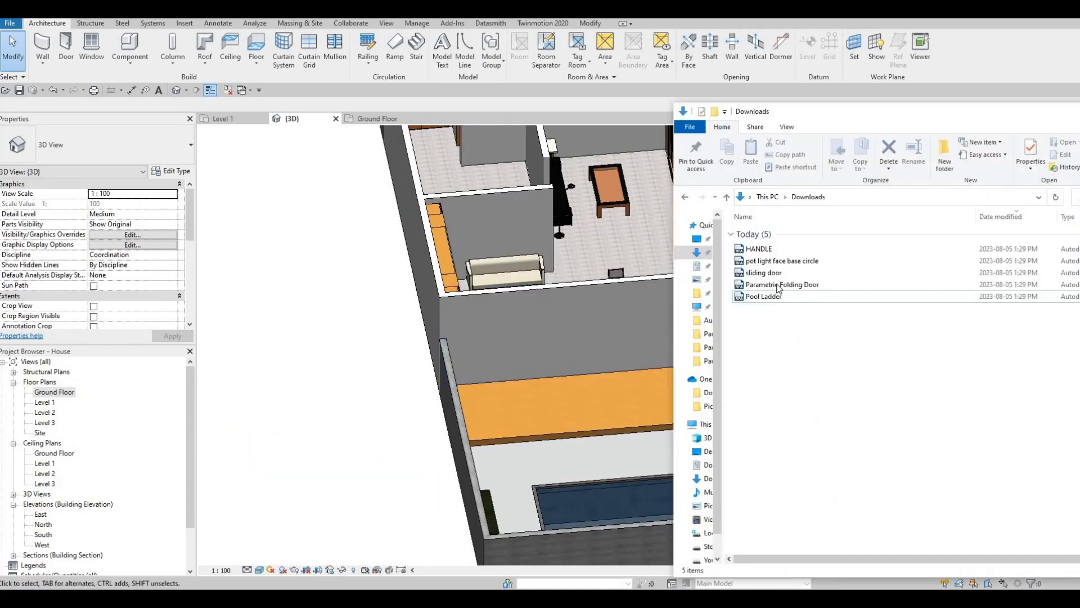
pyautogui.click(766, 275)
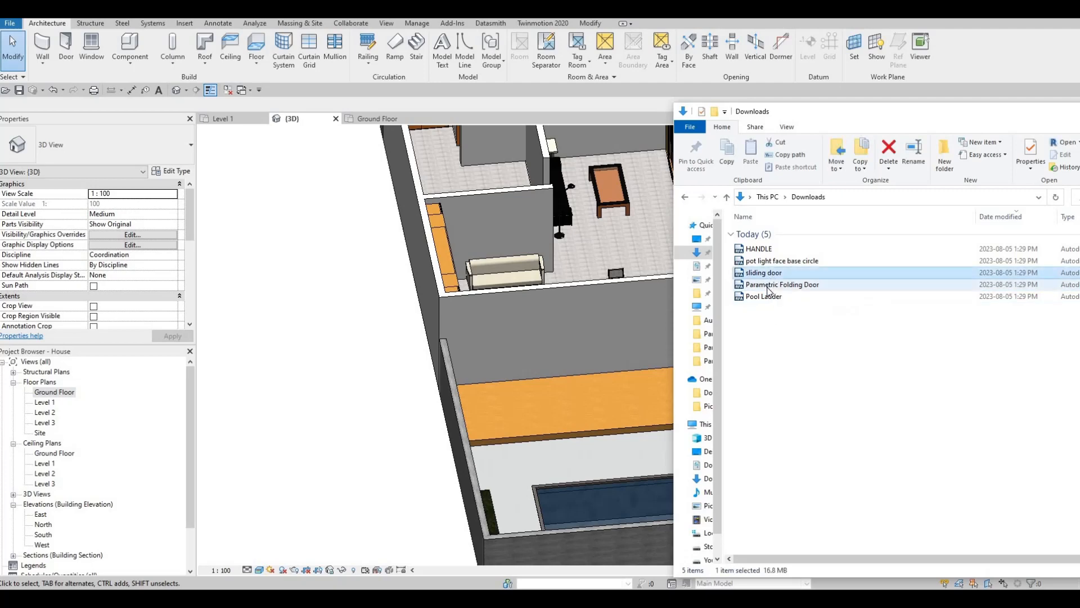
pyautogui.moveTo(779, 286); pyautogui.dragTo(599, 324)
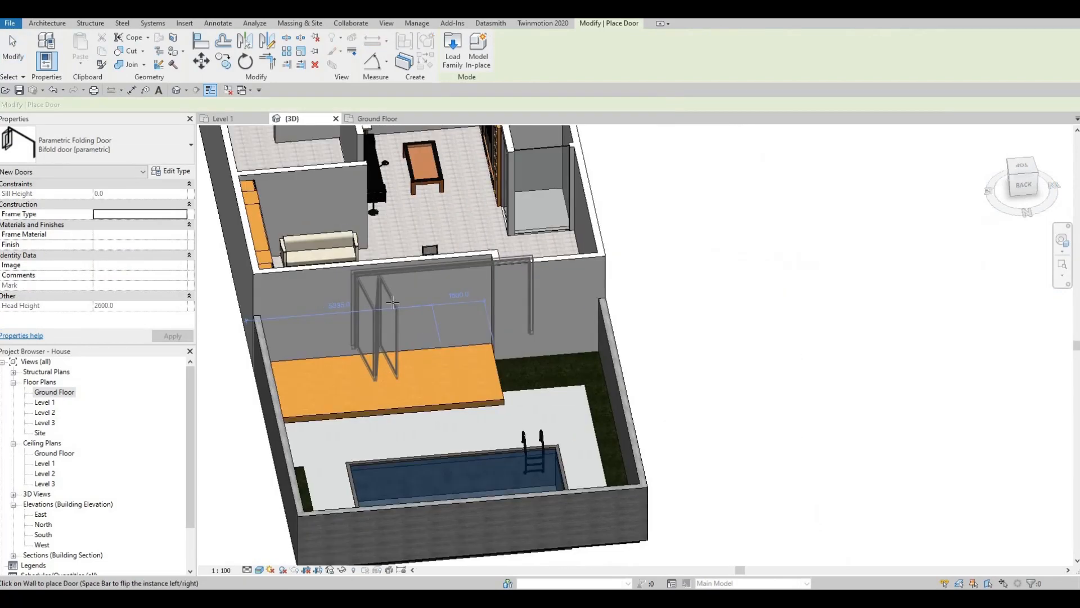
pyautogui.click(403, 304)
pyautogui.press('Escape')
pyautogui.press('Escape')
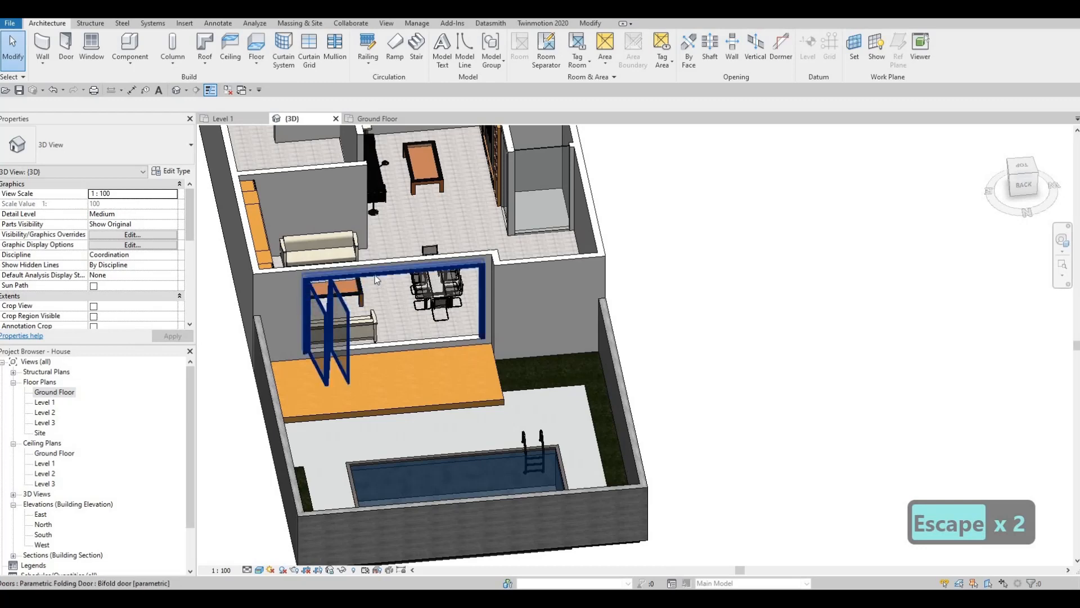
# Set the folding door's head height to 2000
pyautogui.scroll(-2, 131, 304)
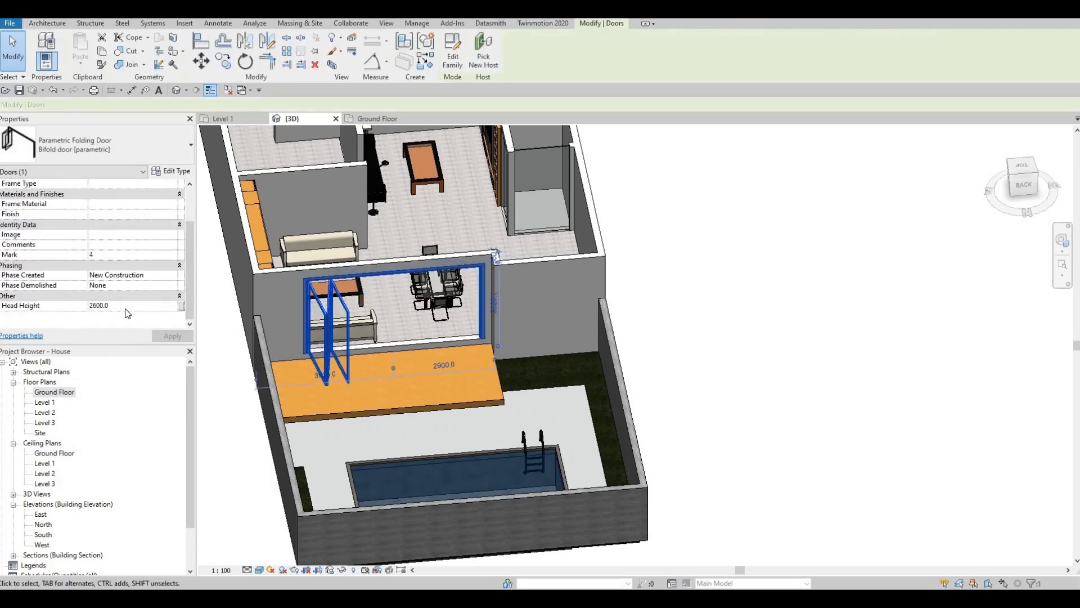
pyautogui.click(127, 308)
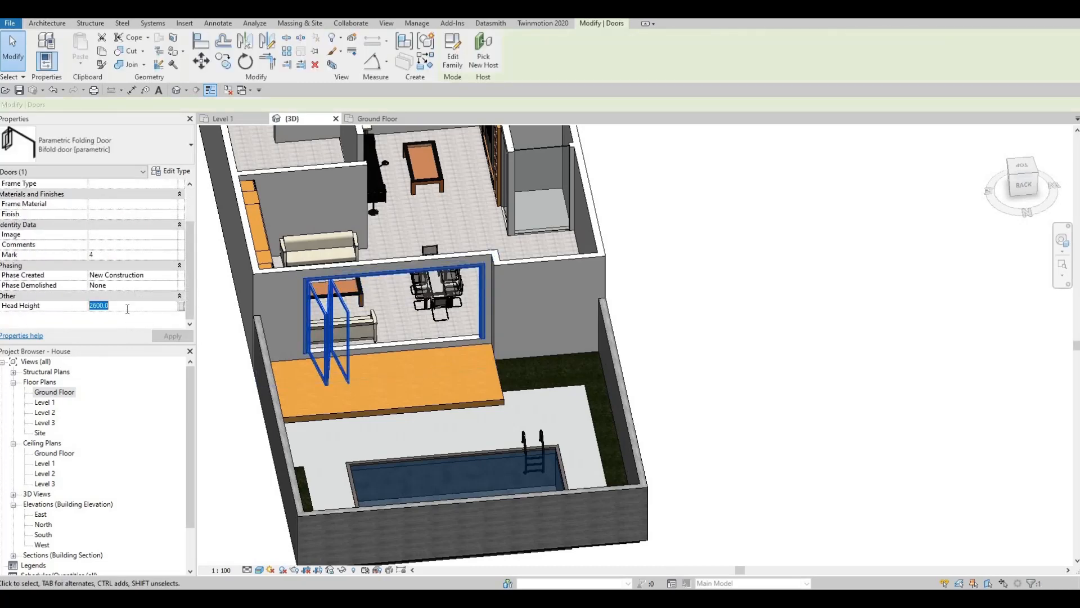
pyautogui.write('200')
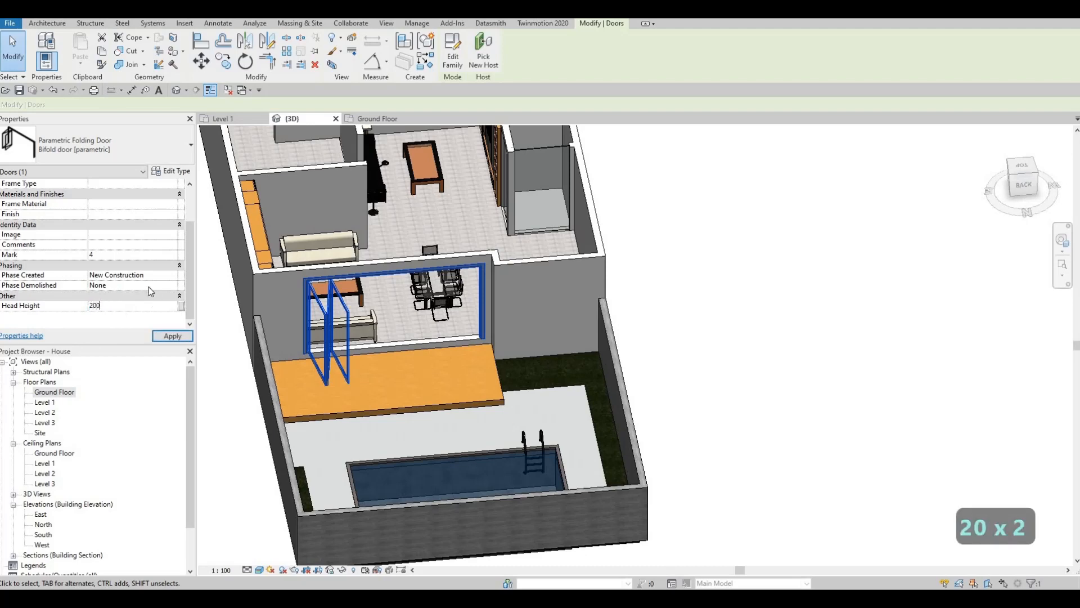
pyautogui.click(173, 336)
pyautogui.press('Escape')
pyautogui.press('Escape')
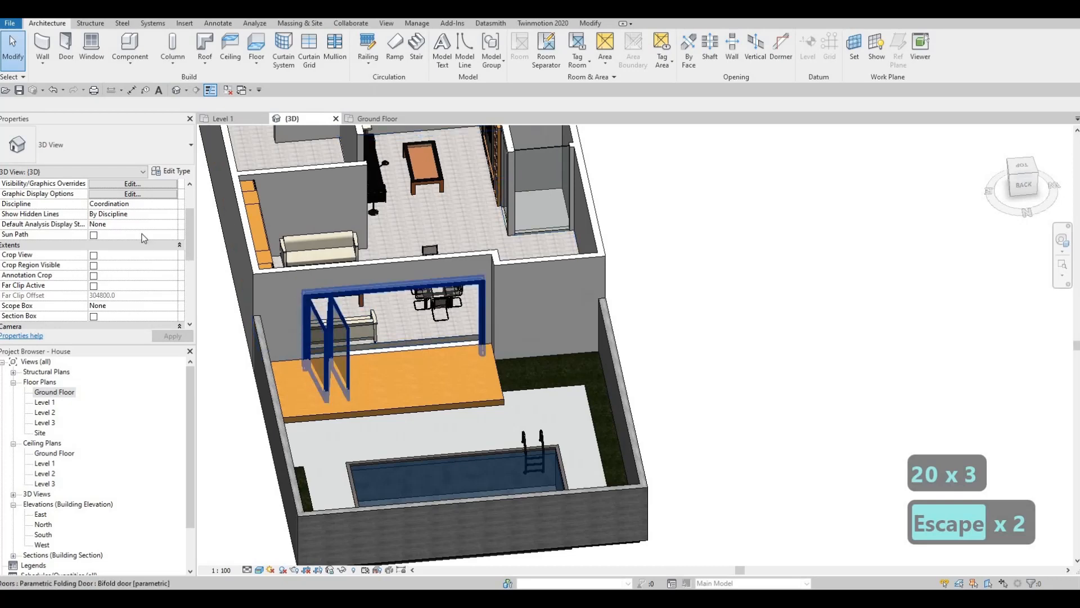
# Set the folding door's sill height to 0 on Level 1
pyautogui.click(341, 306)
pyautogui.scroll(2, 124, 220)
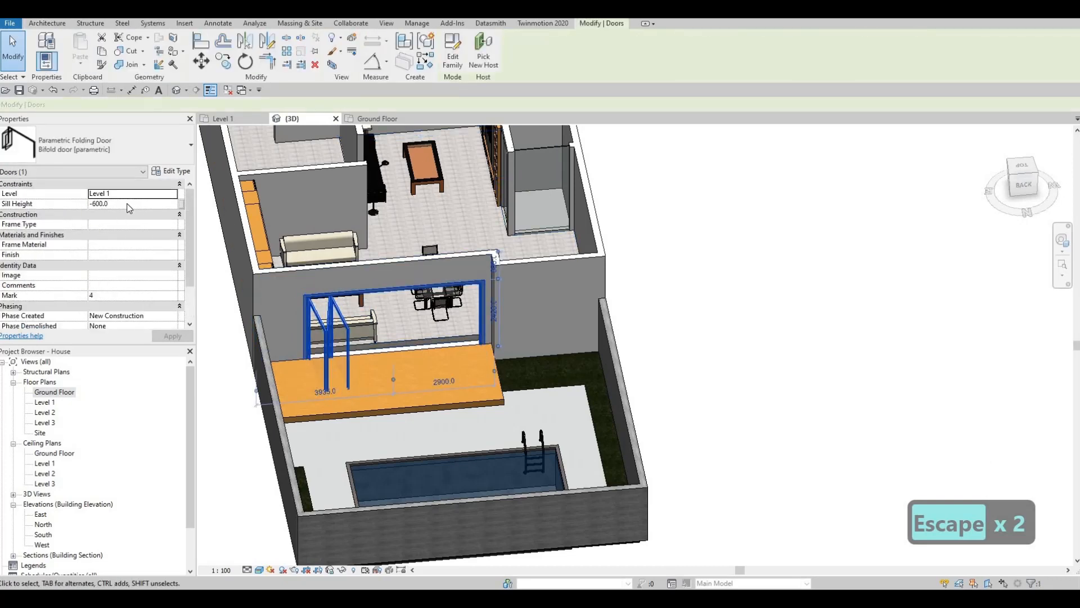
pyautogui.click(128, 204)
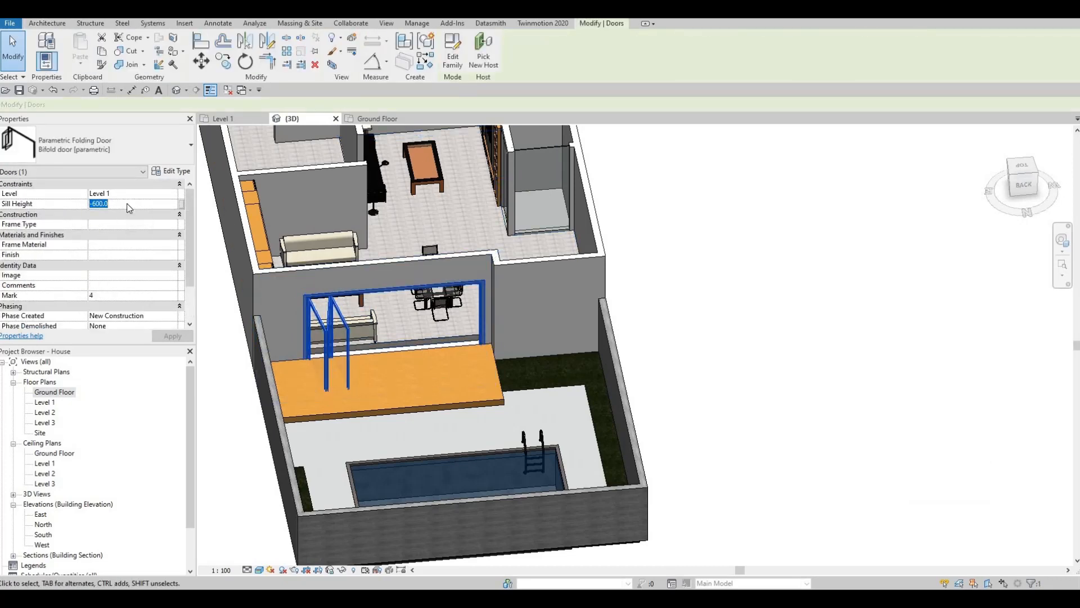
pyautogui.write('0')
pyautogui.press('Return')
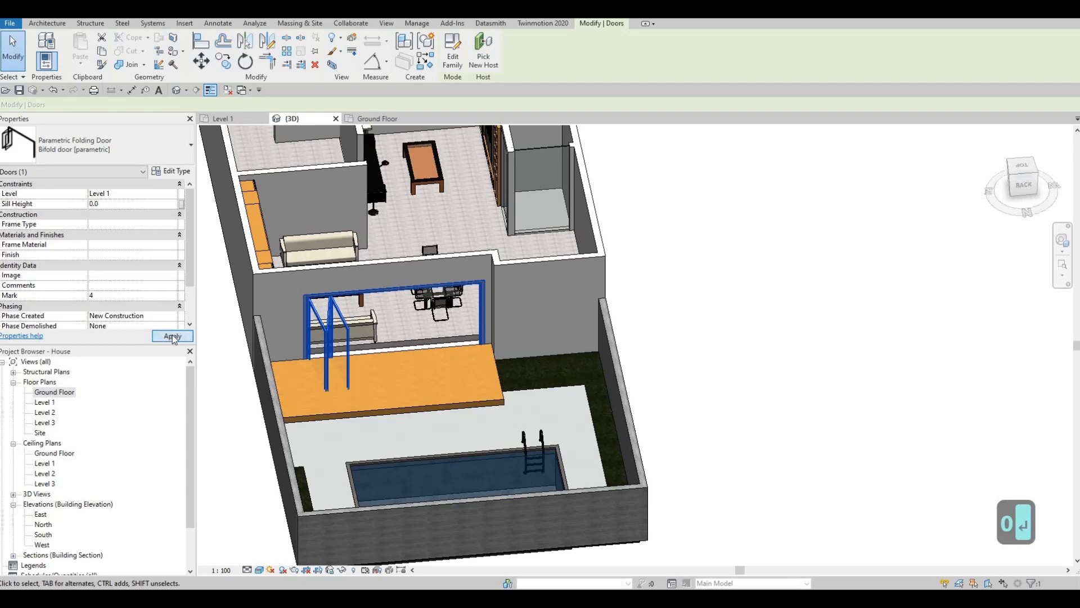
pyautogui.click(173, 336)
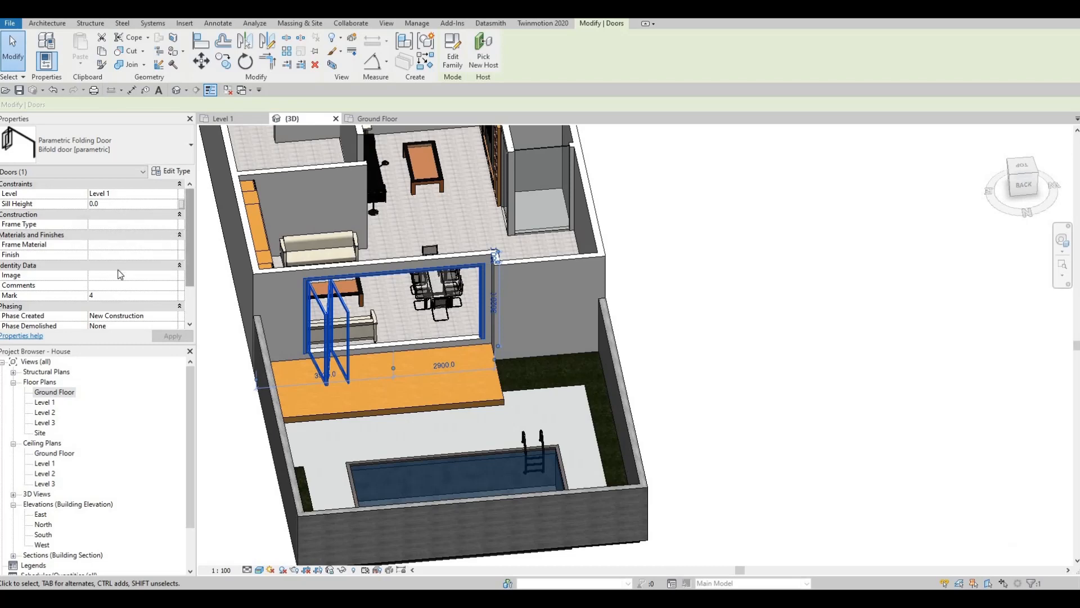
# Set the Height type parameter of the Parametric Folding Door to 2000
pyautogui.scroll(-2, 124, 294)
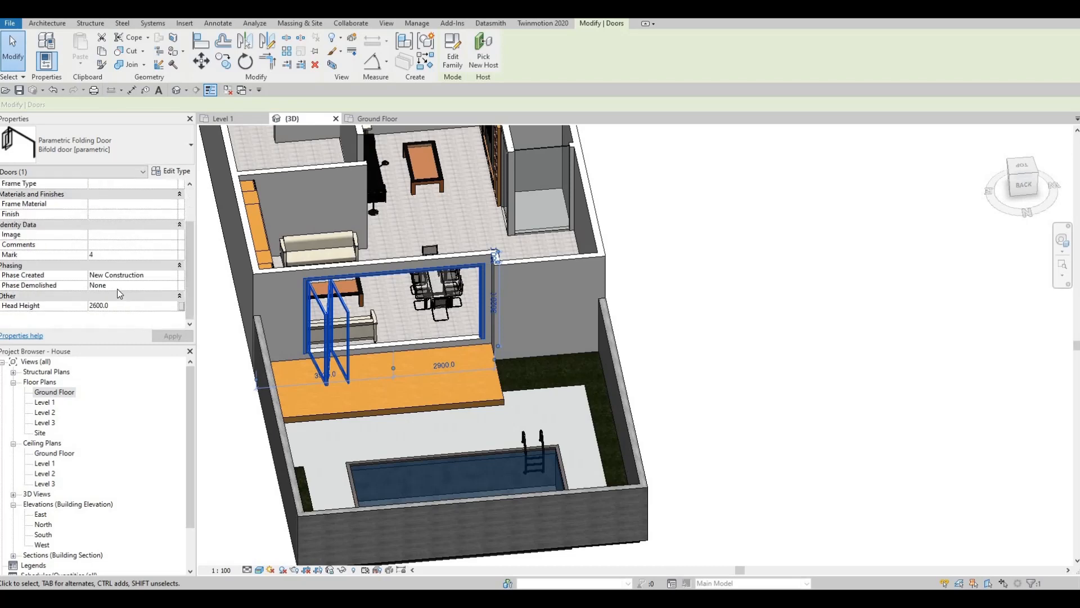
pyautogui.click(172, 170)
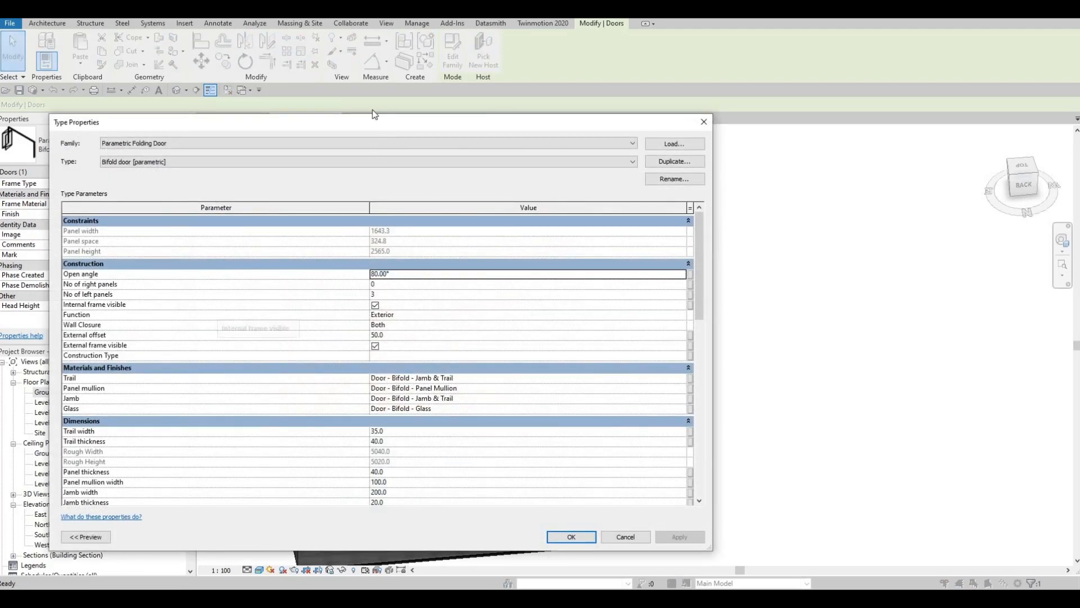
pyautogui.moveTo(427, 126); pyautogui.dragTo(869, 111)
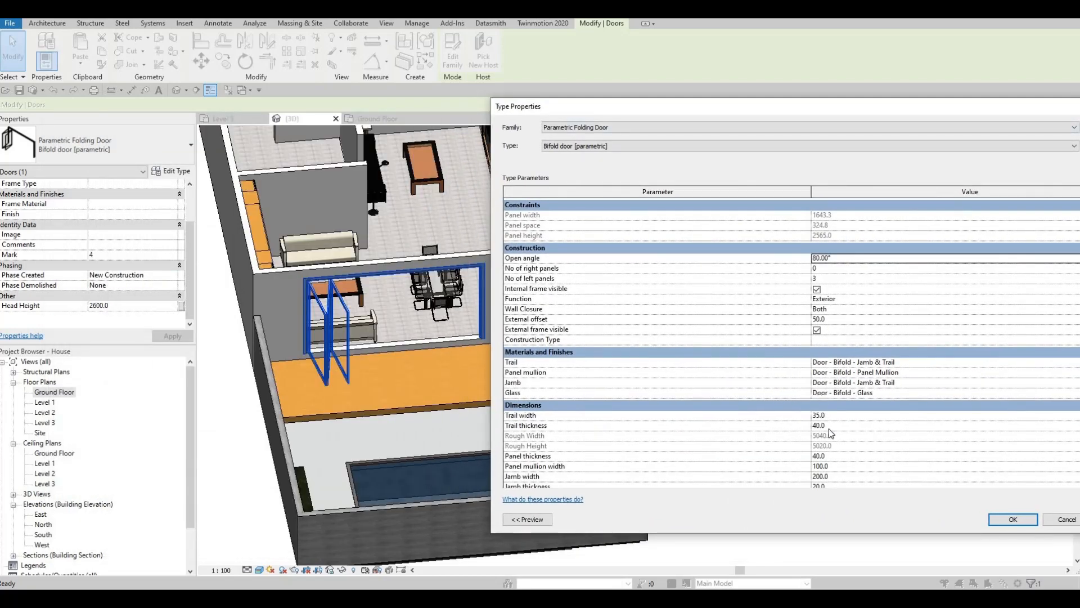
pyautogui.scroll(-3, 828, 468)
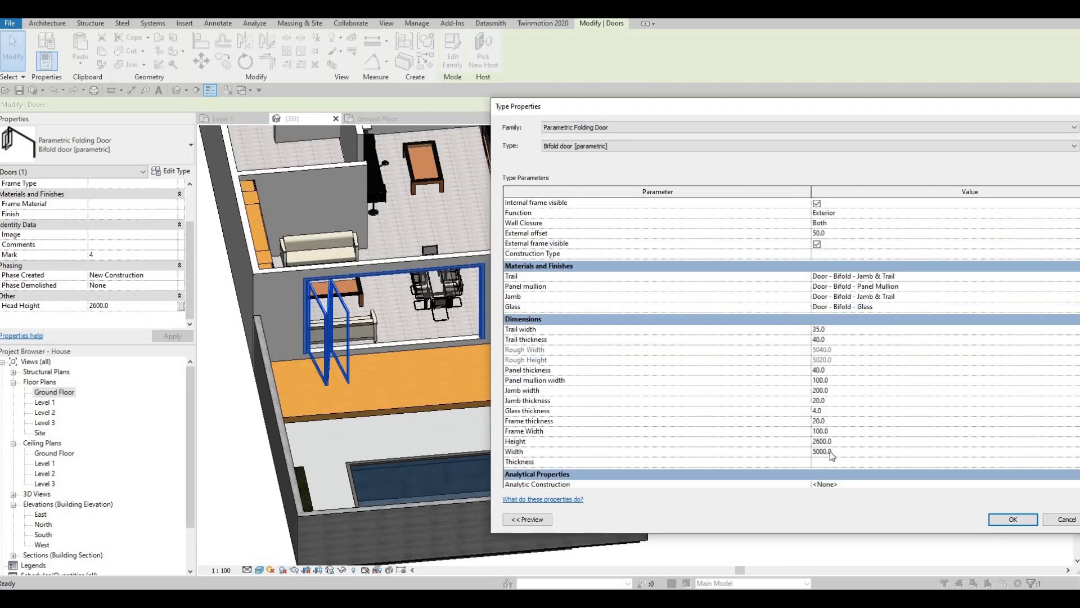
pyautogui.click(848, 451)
pyautogui.write('200')
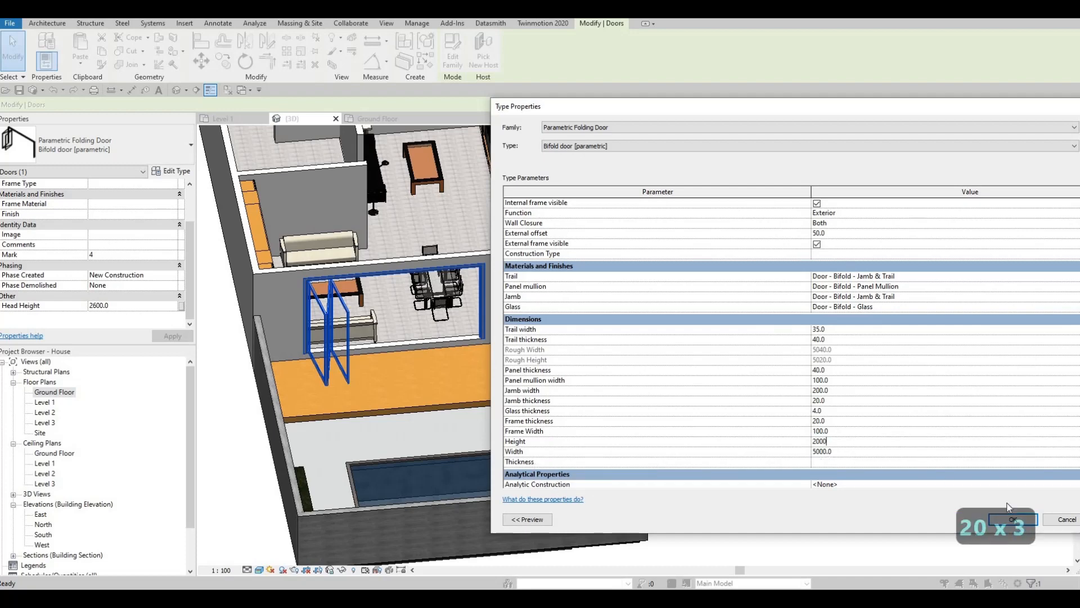
pyautogui.click(1021, 523)
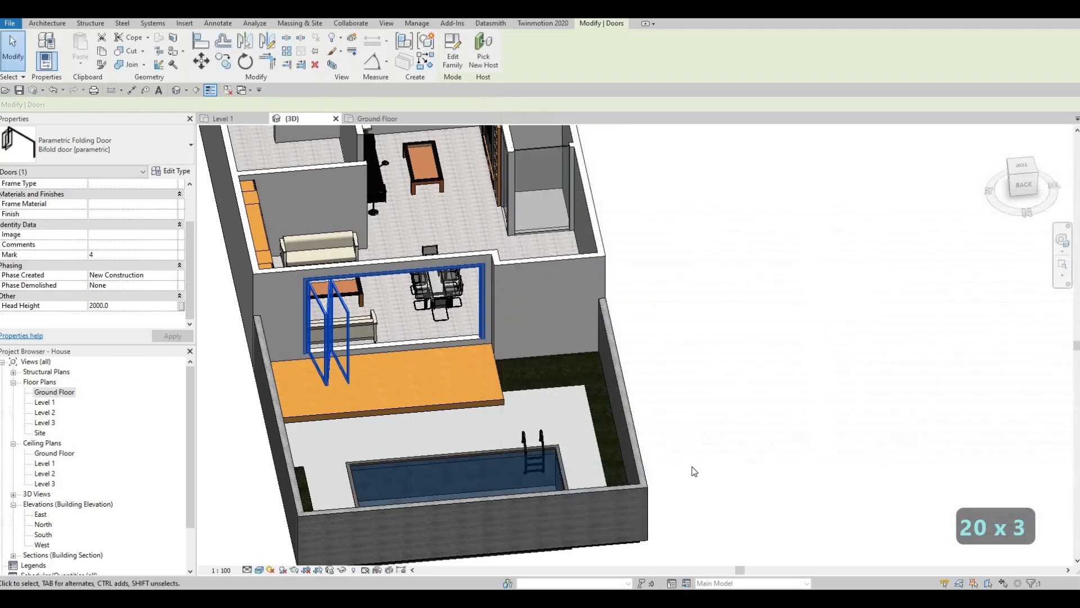
# Set the Width type parameter of the folding door to 4000
pyautogui.click(171, 171)
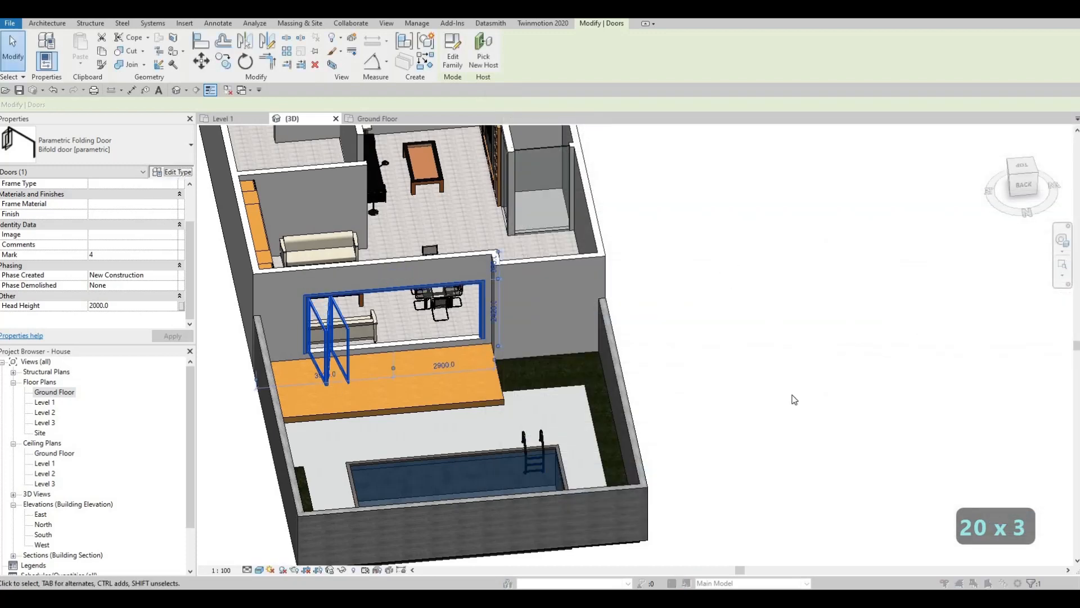
pyautogui.scroll(-3, 766, 452)
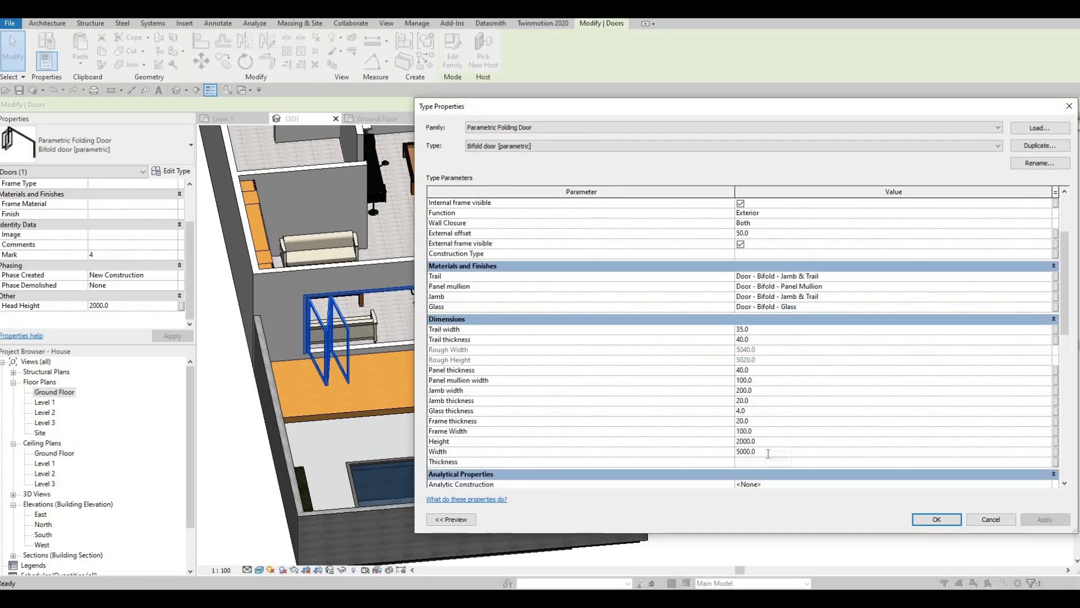
pyautogui.click(768, 452)
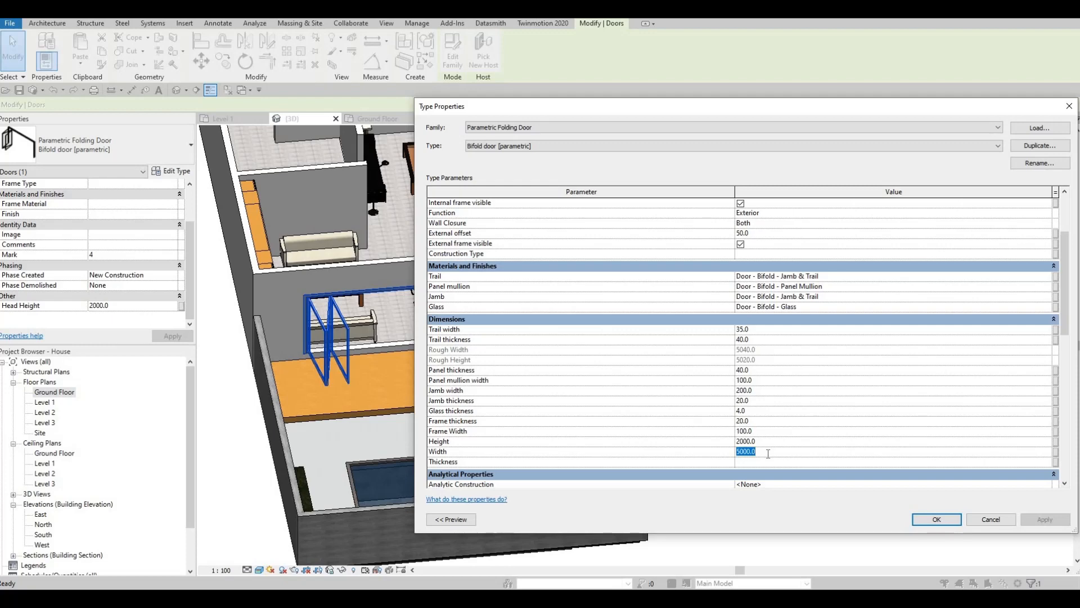
pyautogui.write('4000')
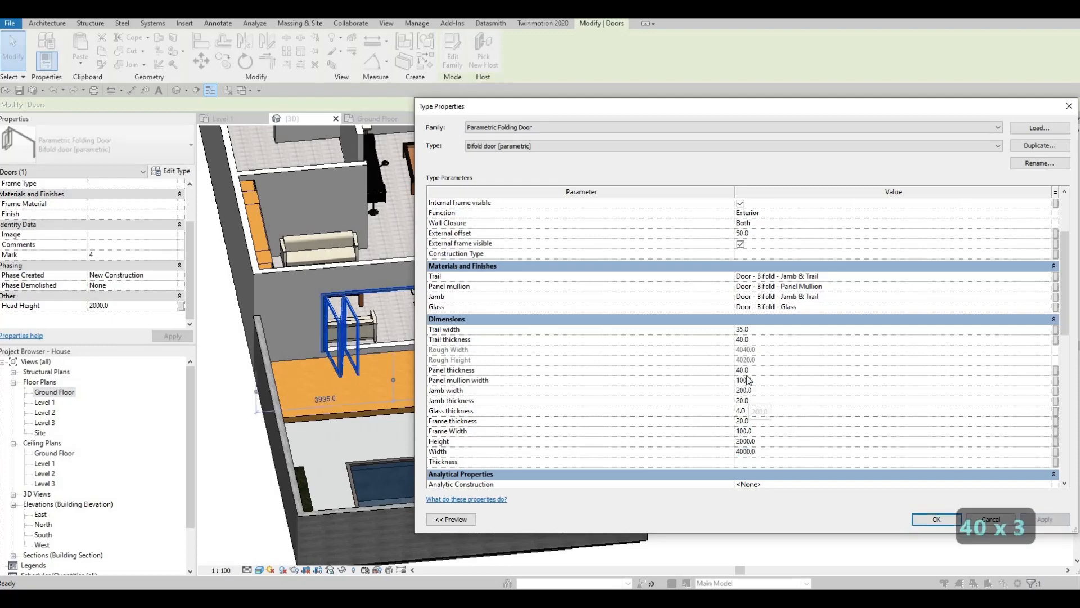
# Set the folding door type's number of left panels to 6
pyautogui.scroll(3, 748, 380)
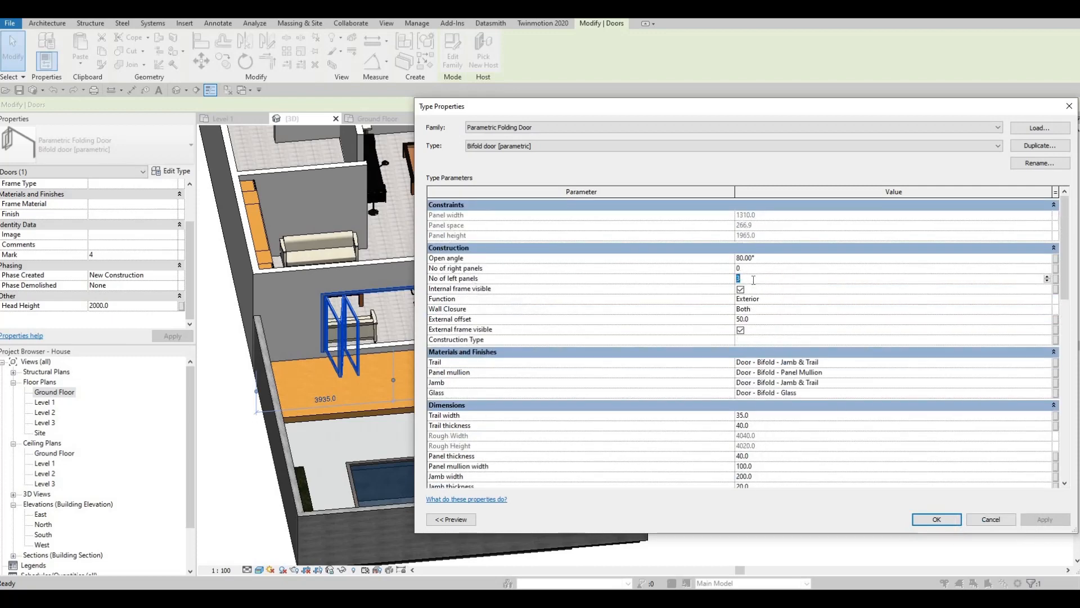
pyautogui.write('6')
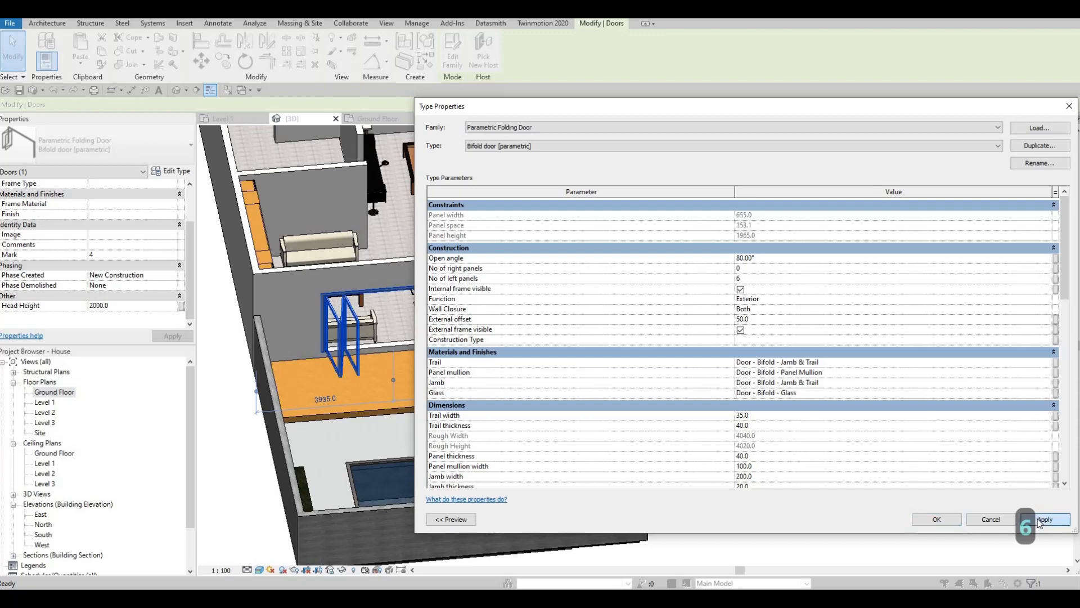
pyautogui.click(1039, 520)
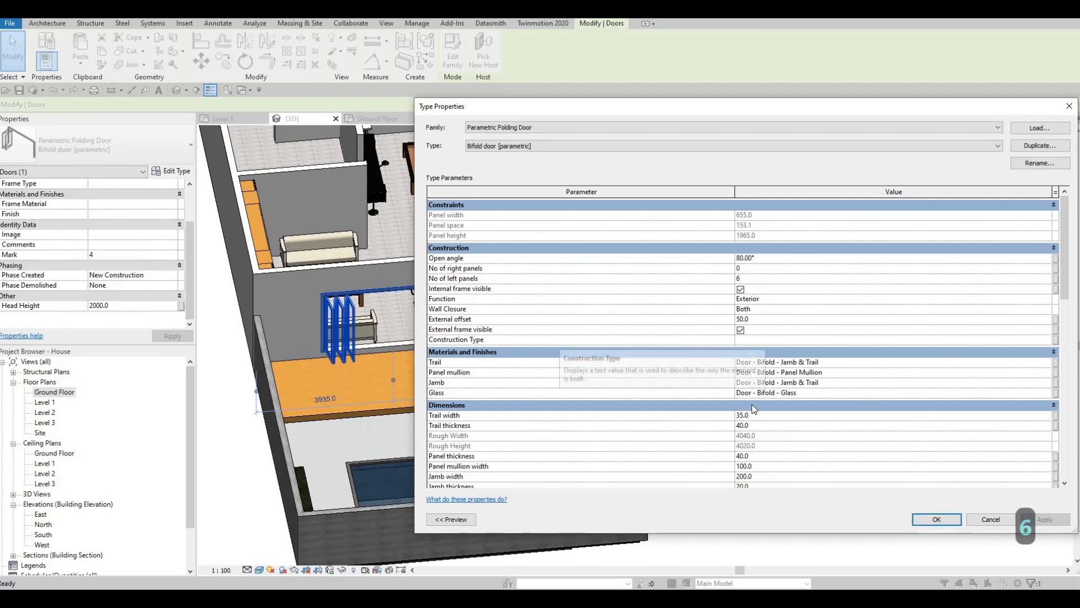
pyautogui.scroll(-5, 731, 438)
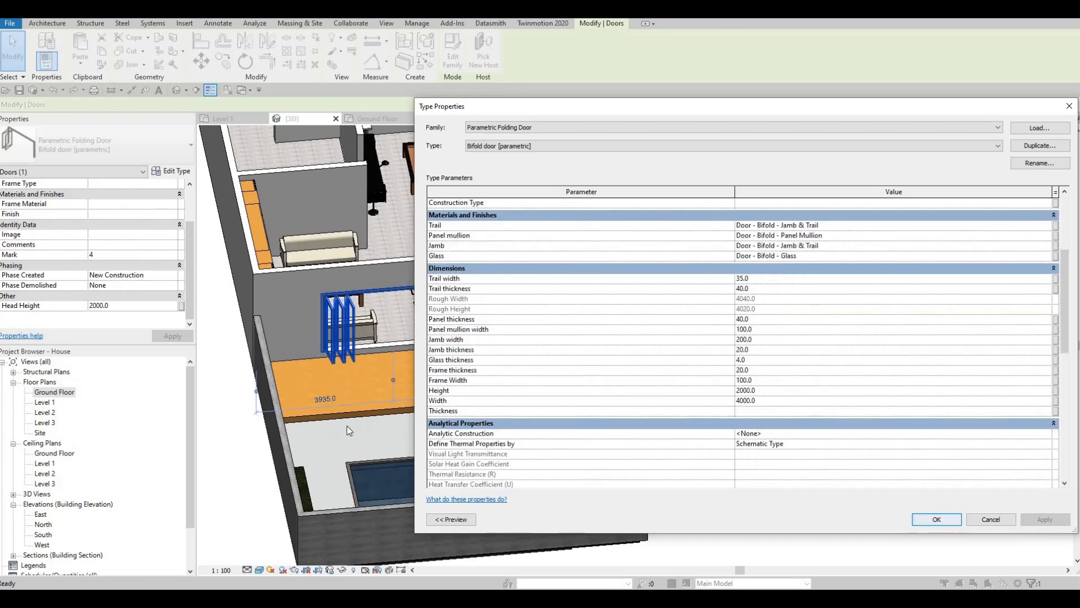
pyautogui.press('Return')
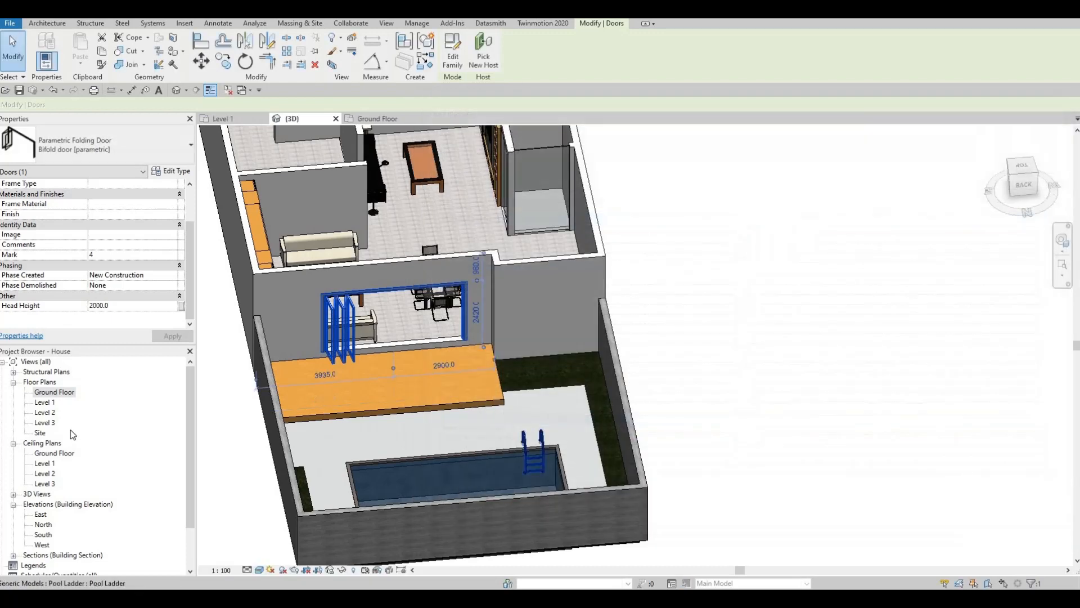
# On the Level 1 floor plan, measure the distance from the stepped wall corner to the near end of the sofa with an aligned dimension
pyautogui.doubleClick(43, 404)
pyautogui.moveTo(558, 328); pyautogui.dragTo(494, 420, button='middle')
pyautogui.scroll(3, 521, 380)
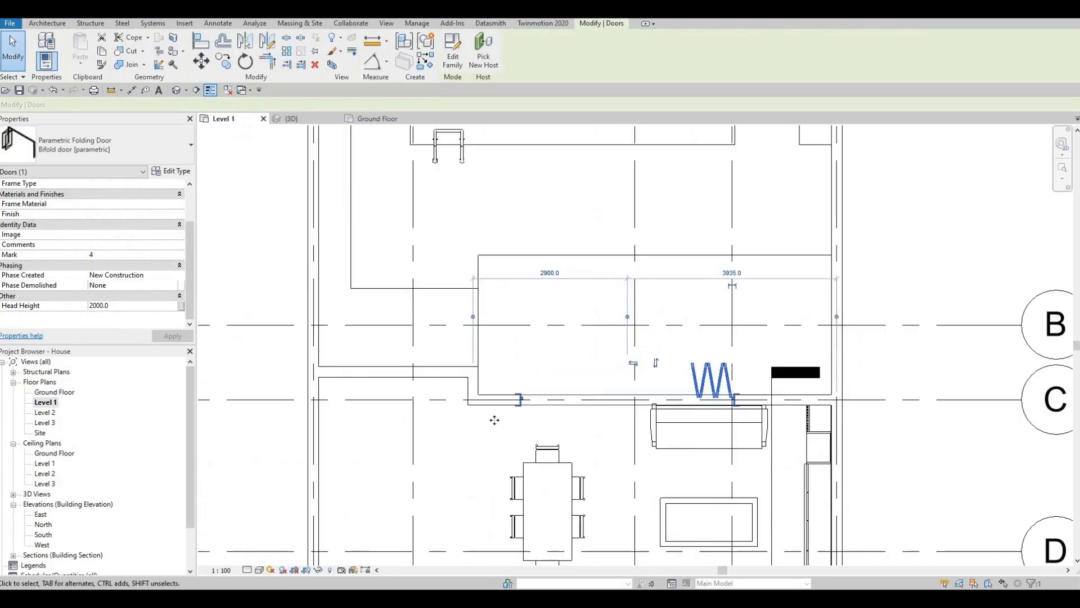
pyautogui.scroll(2, 495, 420)
pyautogui.moveTo(425, 423); pyautogui.dragTo(426, 423)
pyautogui.press('Escape')
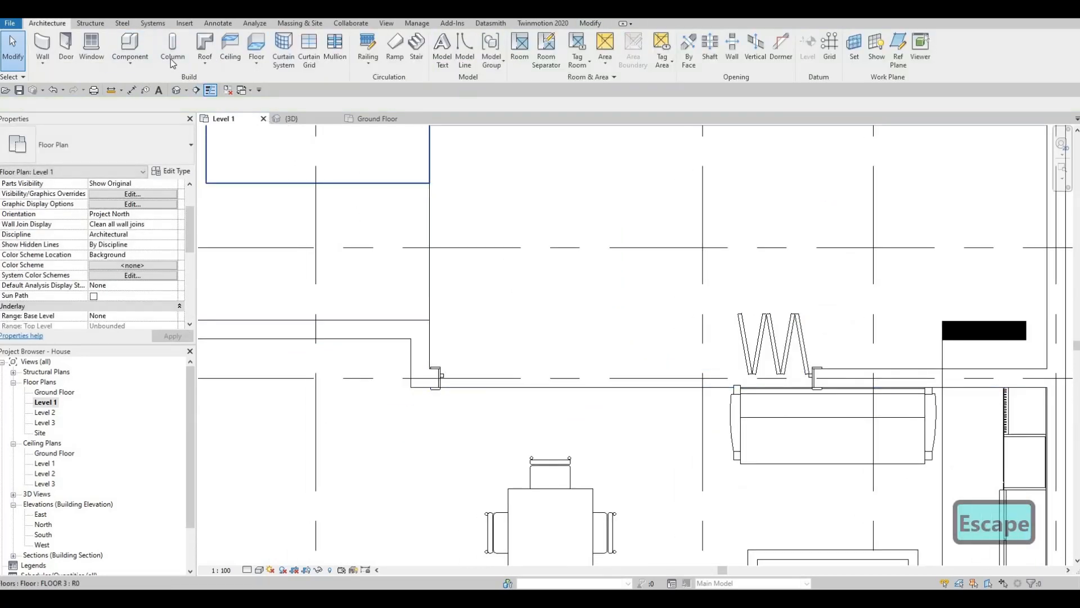
pyautogui.press('d')
pyautogui.press('i')
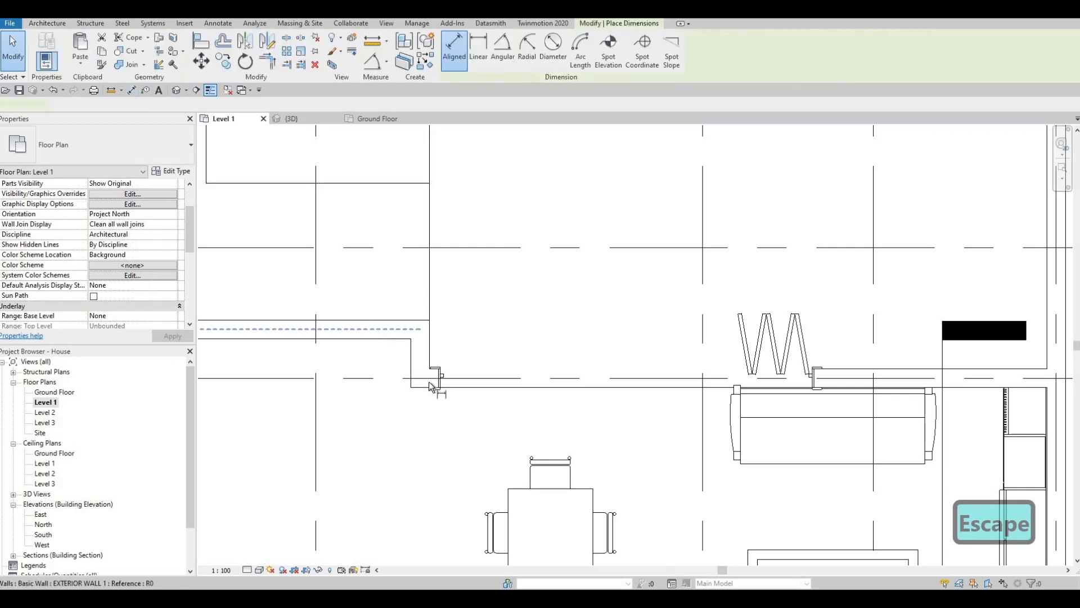
pyautogui.click(432, 347)
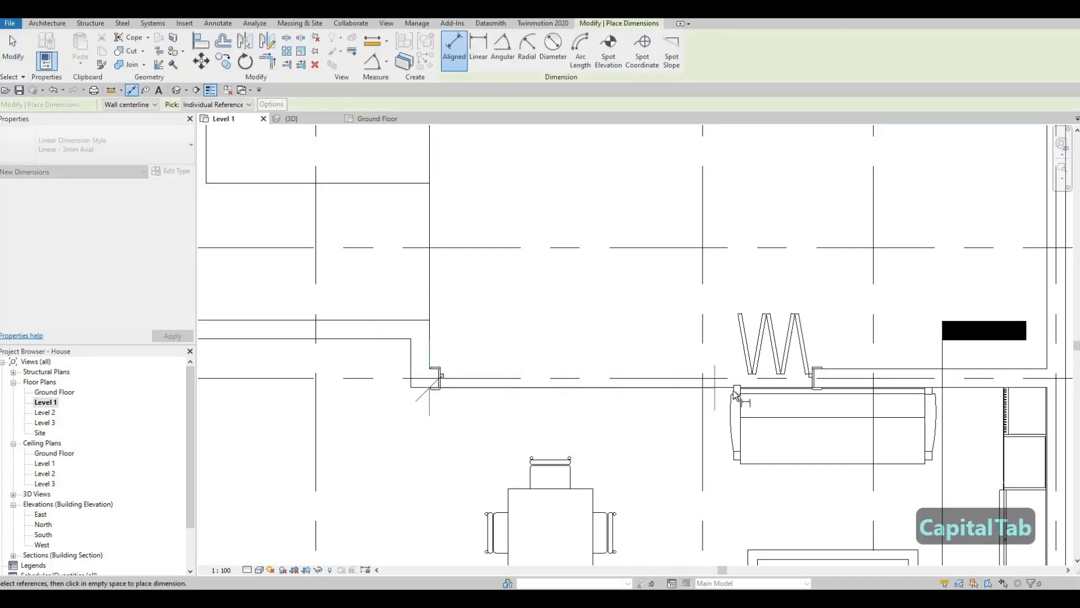
pyautogui.click(720, 426)
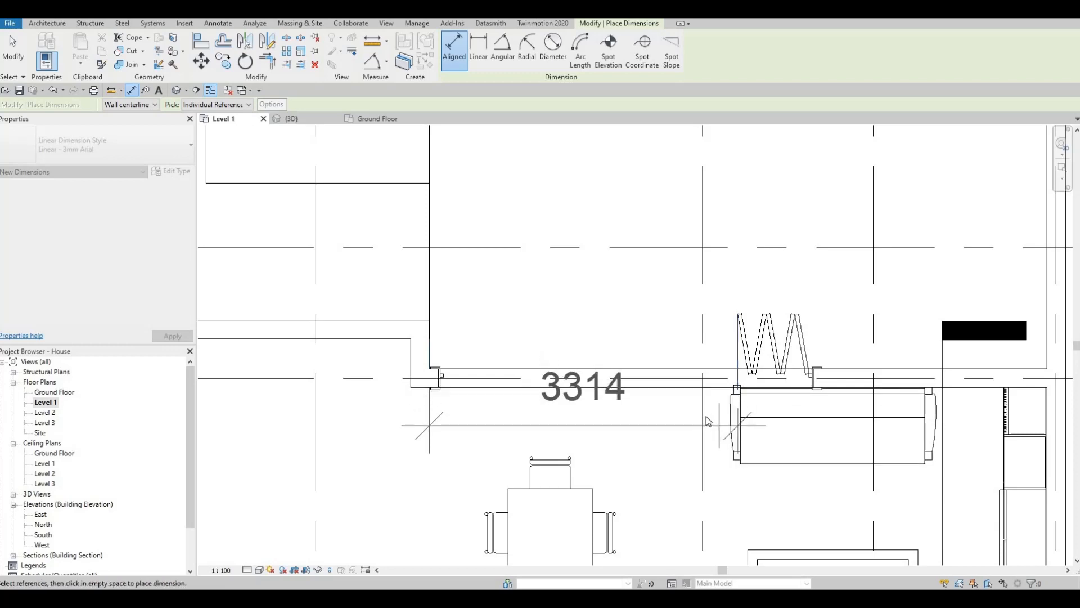
pyautogui.press('Escape')
pyautogui.press('Escape')
pyautogui.press('Escape')
# Set the folding door type to 4 left panels and a width of 3200
pyautogui.click(742, 350)
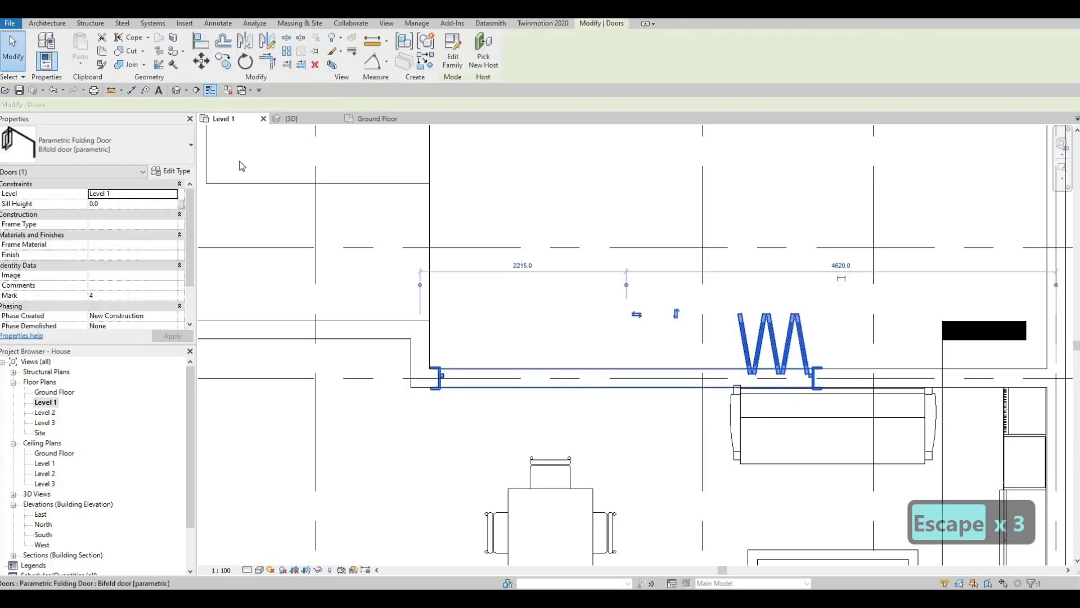
pyautogui.click(170, 170)
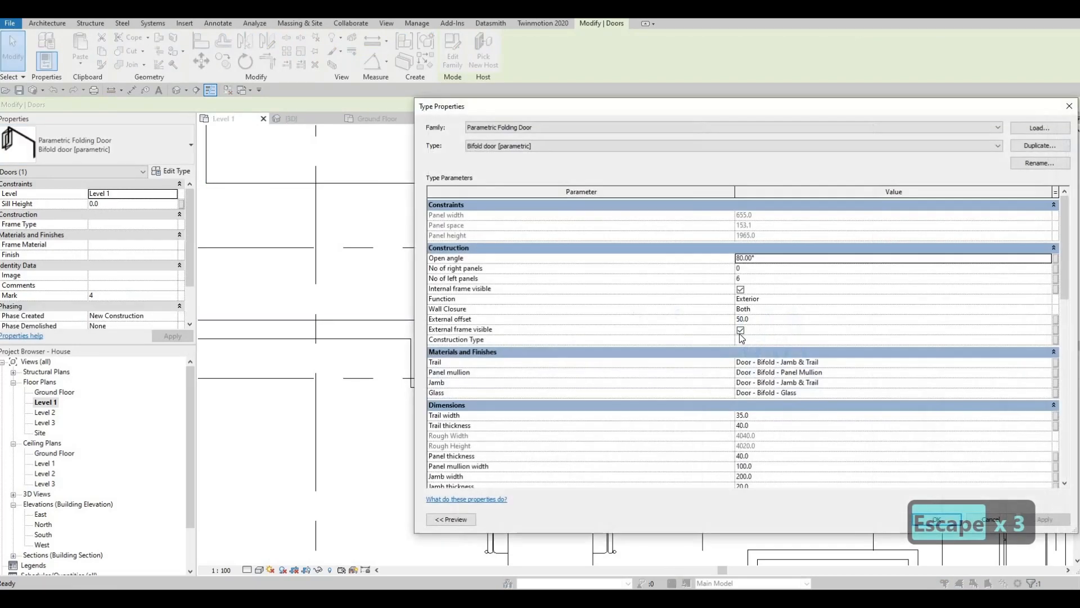
pyautogui.click(761, 278)
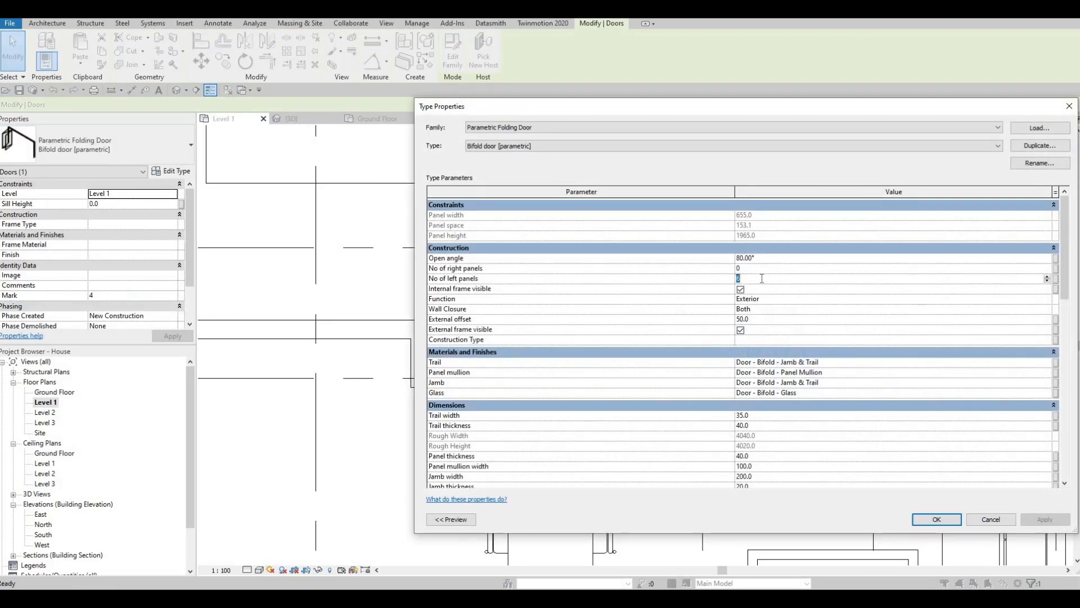
pyautogui.write('4')
pyautogui.scroll(-6, 780, 408)
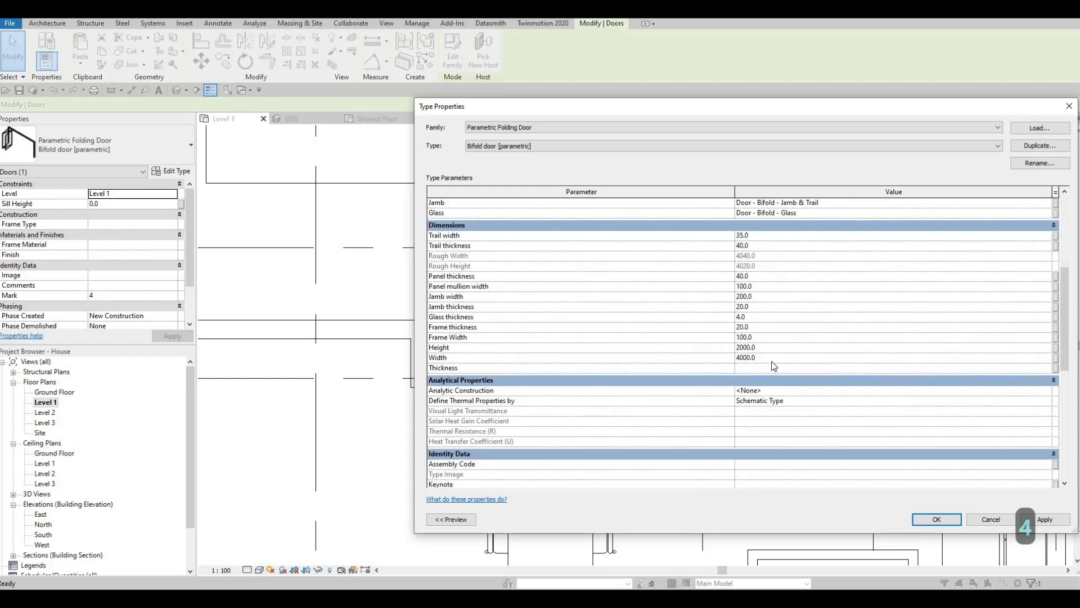
pyautogui.write('3200')
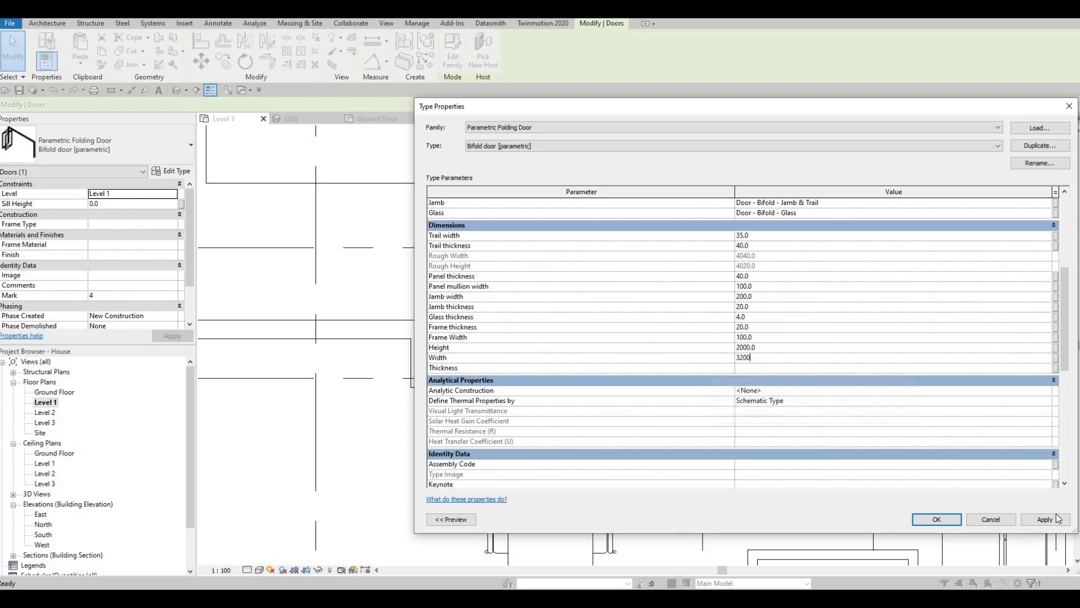
pyautogui.click(936, 520)
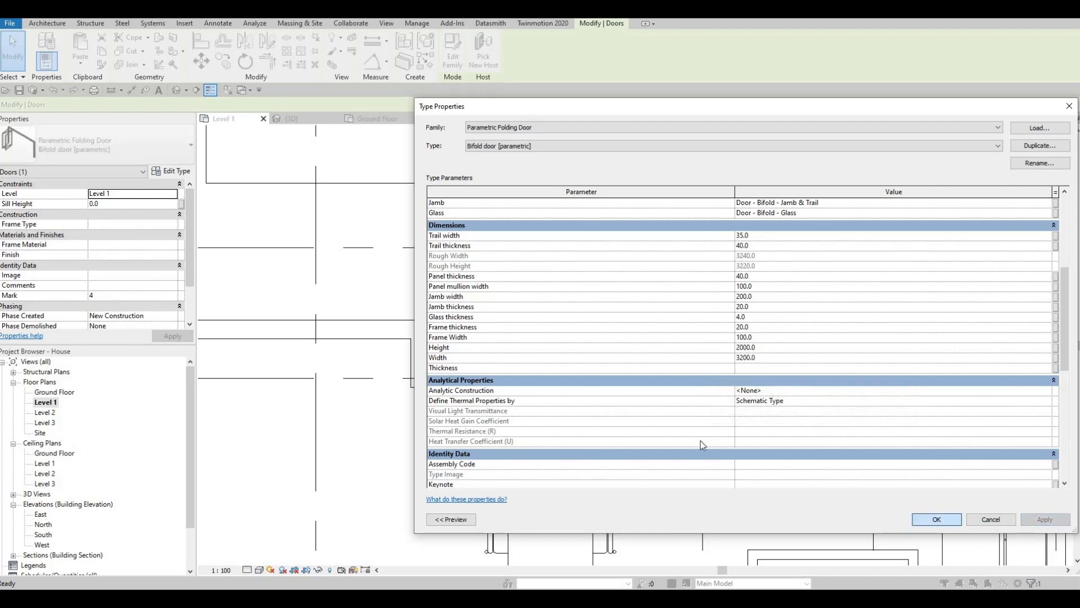
pyautogui.press('Escape')
pyautogui.press('Escape')
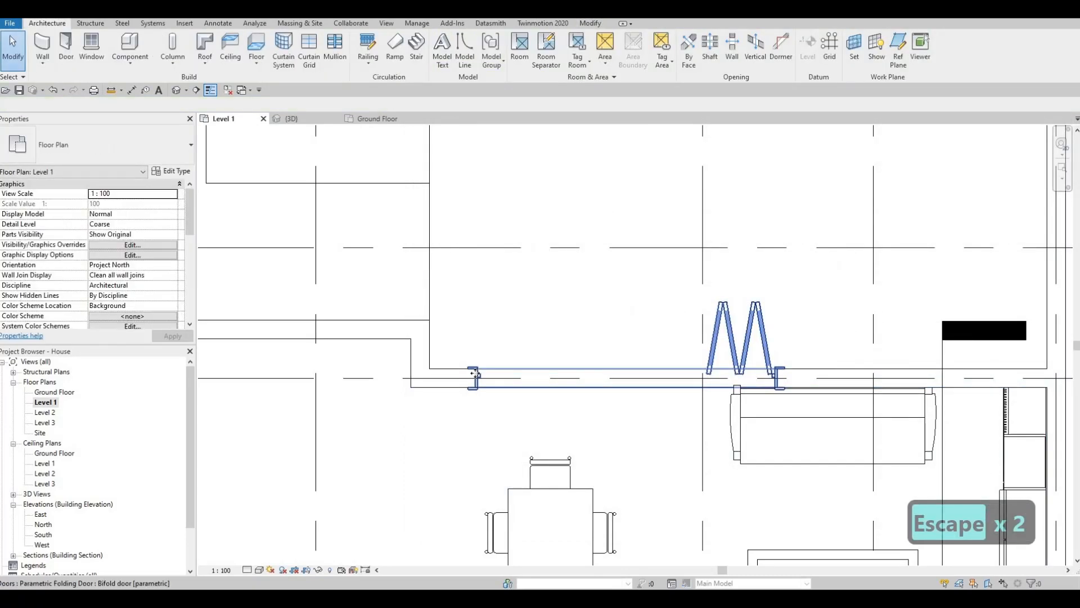
# Nudge the folding door along the rear wall toward the stepped wall corner, with its centre about 1815 from the corner wall
pyautogui.click(474, 376)
pyautogui.press('Left')
pyautogui.press('Left')
pyautogui.press('Left')
pyautogui.press('Left')
pyautogui.press('Left')
pyautogui.press('Left')
pyautogui.press('Left')
pyautogui.press('Left')
pyautogui.press('Left')
pyautogui.press('Left')
pyautogui.press('Left')
pyautogui.press('Left')
pyautogui.press('Left')
pyautogui.press('Left')
pyautogui.press('Left')
pyautogui.press('Left')
pyautogui.press('Left')
pyautogui.press('Left')
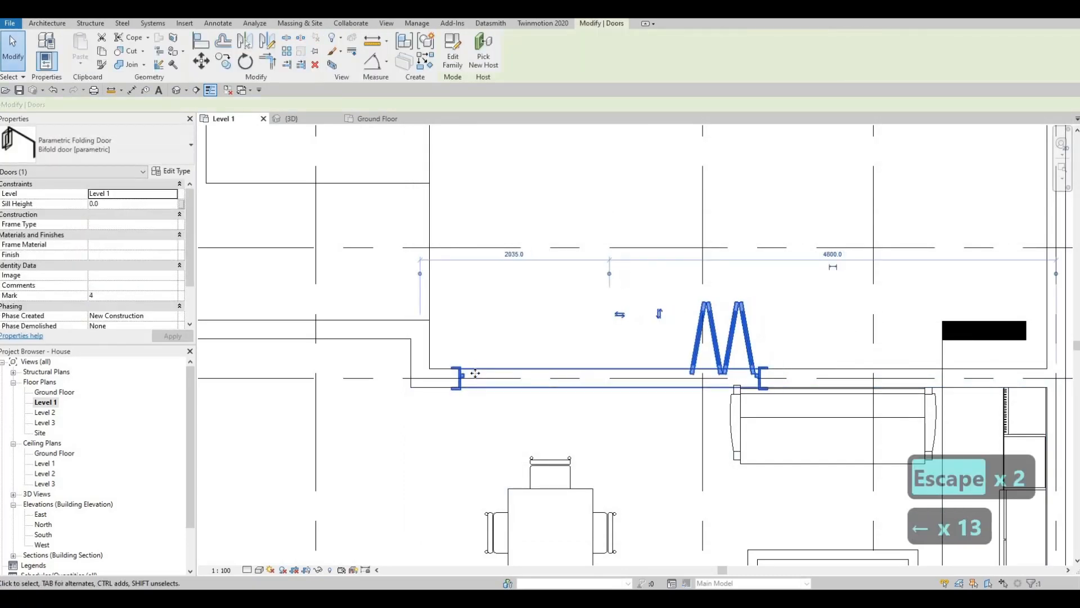
pyautogui.press('Left')
pyautogui.press('Left')
pyautogui.press('Left')
pyautogui.press('Left')
pyautogui.press('Left')
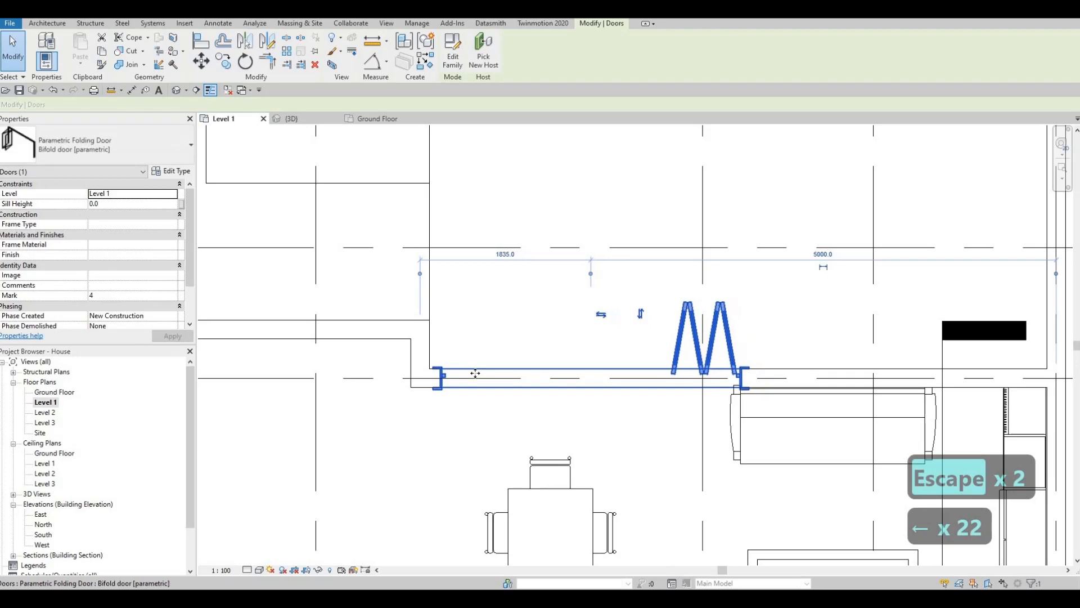
pyautogui.press('Escape')
# Nudge both sofas and the coffee table together toward the cabinet wall, clear of the folding door opening
pyautogui.press('Escape')
pyautogui.scroll(-1, 735, 391)
pyautogui.moveTo(843, 472); pyautogui.dragTo(715, 281, button='middle')
pyautogui.press('Escape')
pyautogui.press('Escape')
pyautogui.press('Escape')
pyautogui.click(751, 360)
pyautogui.scroll(-1, 711, 396)
pyautogui.keyDown('ctrl'); pyautogui.click(727, 388); pyautogui.keyUp('ctrl')
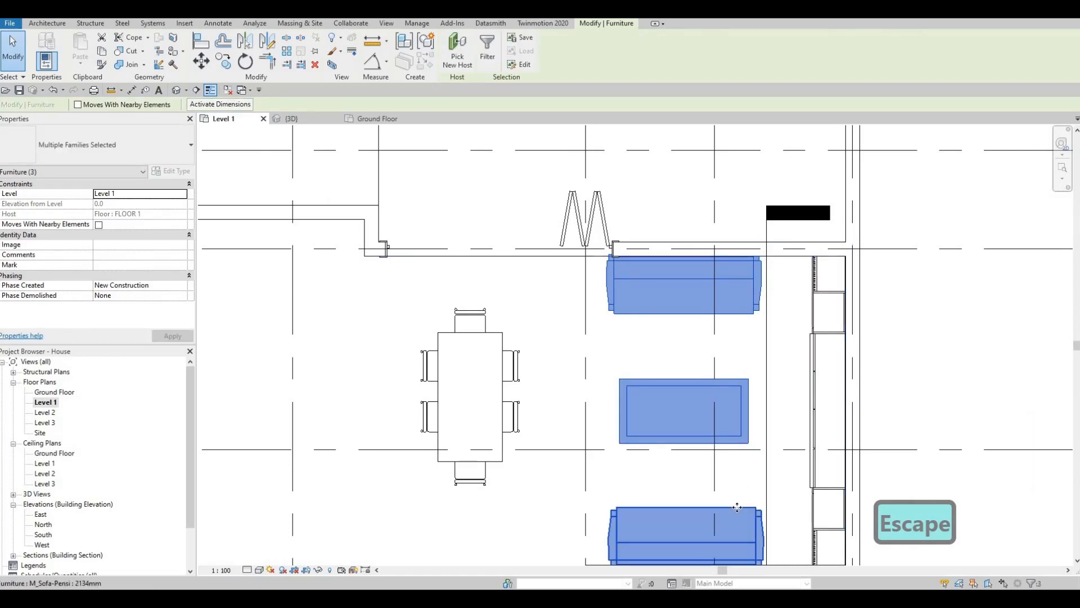
pyautogui.press('Right')
pyautogui.press('Right')
pyautogui.press('Right')
pyautogui.press('Right')
pyautogui.press('Right')
pyautogui.press('Right')
pyautogui.press('Right')
pyautogui.press('Right')
pyautogui.press('Right')
pyautogui.press('Right')
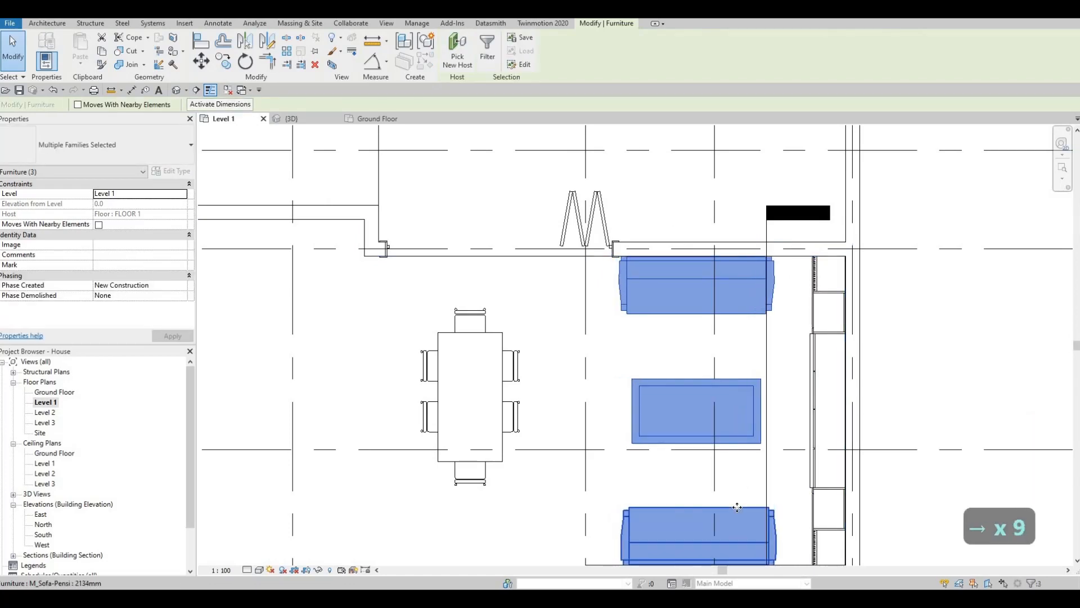
pyautogui.press('Escape')
pyautogui.press('Escape')
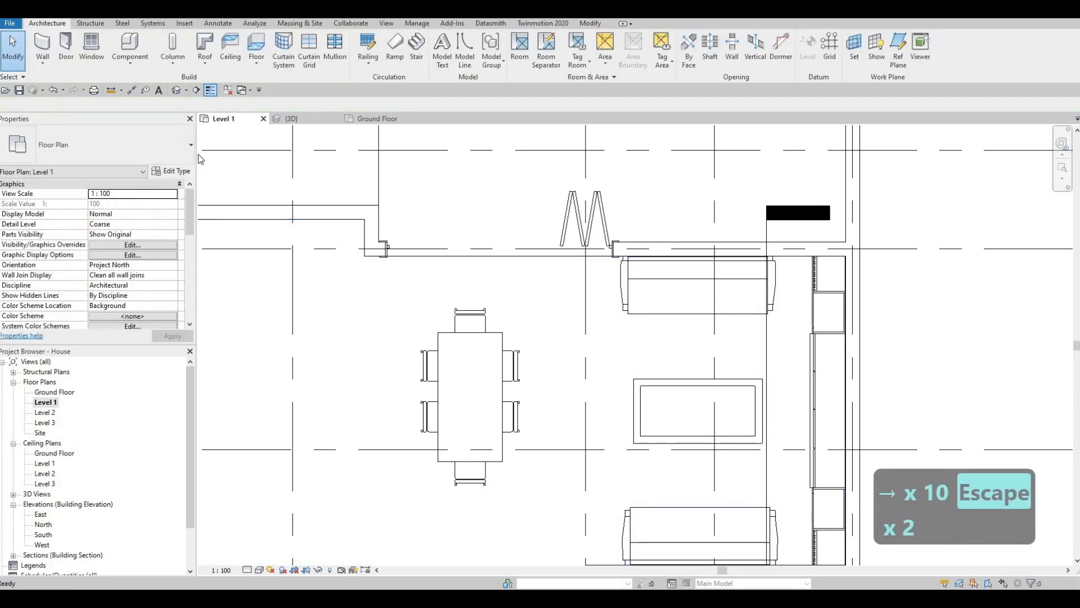
# Examine the resized folding door in the rear wall from several angles in the 3D view
pyautogui.click(305, 119)
pyautogui.scroll(-1, 450, 307)
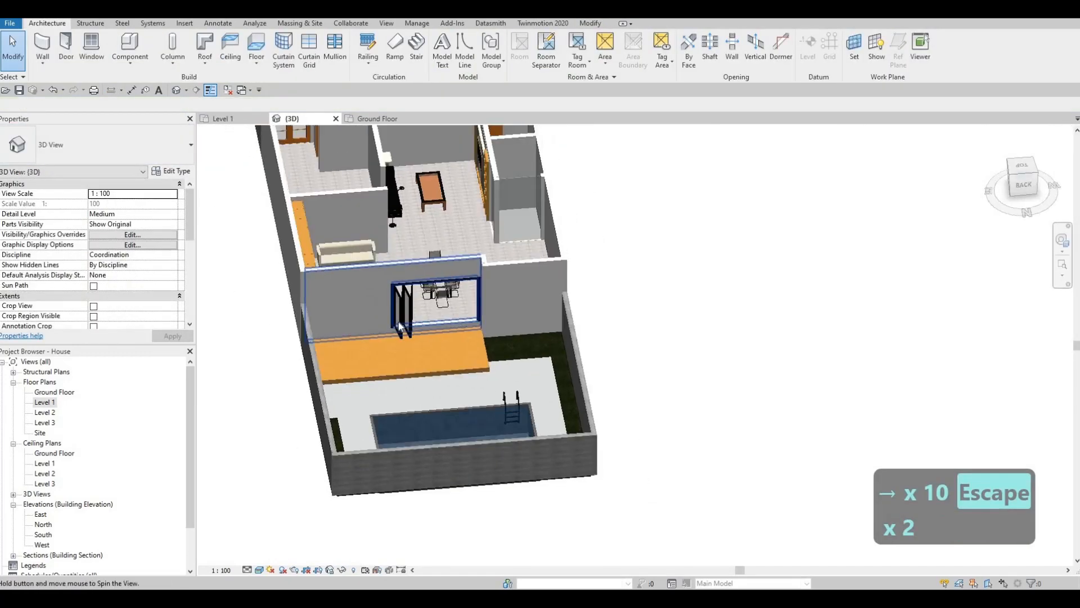
pyautogui.keyDown('shift'); pyautogui.moveTo(450, 307); pyautogui.dragTo(409, 306, button='middle'); pyautogui.keyUp('shift')
pyautogui.click(409, 307)
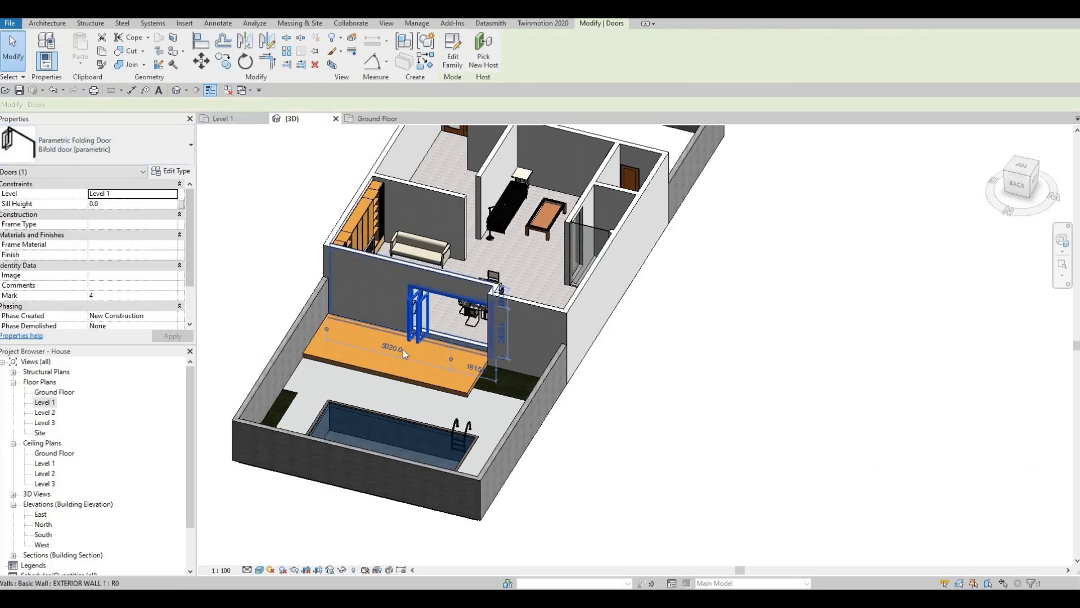
pyautogui.keyDown('shift'); pyautogui.moveTo(483, 288); pyautogui.dragTo(386, 346, button='middle'); pyautogui.keyUp('shift')
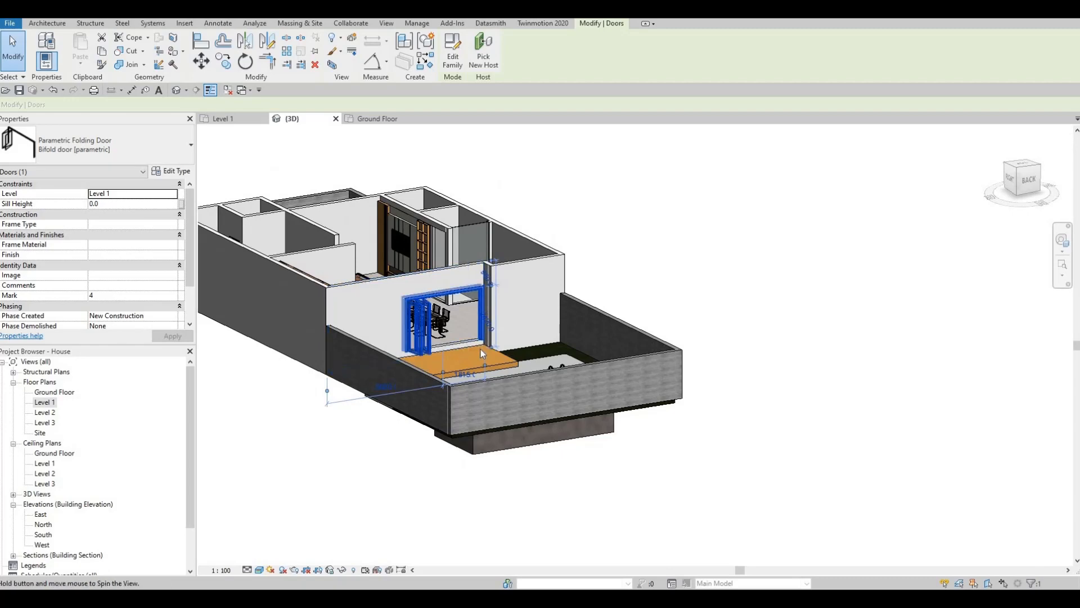
# Examine the folding door's threshold, the wooden deck and the pool area from several angles in the 3D view
pyautogui.keyDown('shift'); pyautogui.moveTo(482, 351); pyautogui.dragTo(444, 358, button='middle'); pyautogui.keyUp('shift')
pyautogui.scroll(5, 507, 344)
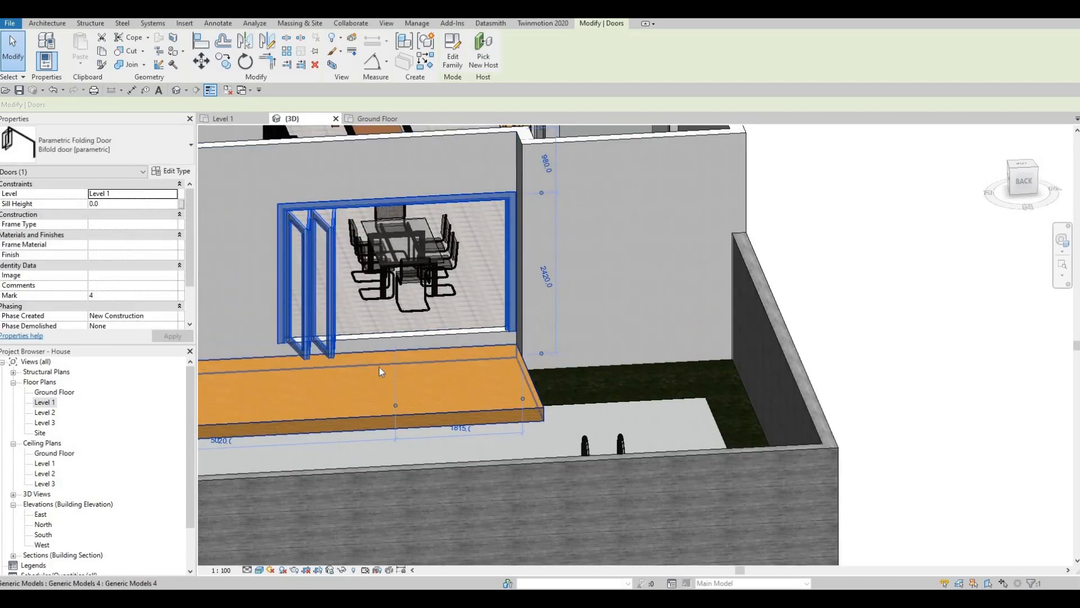
pyautogui.moveTo(451, 444); pyautogui.dragTo(496, 414, button='middle')
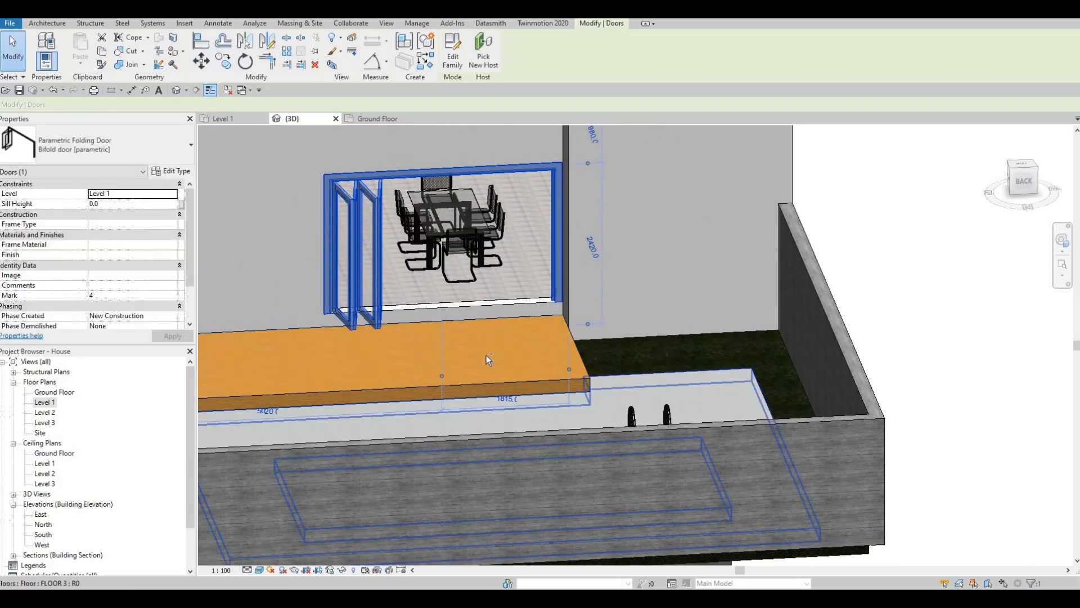
pyautogui.keyDown('shift'); pyautogui.moveTo(487, 359); pyautogui.dragTo(548, 366, button='middle'); pyautogui.keyUp('shift')
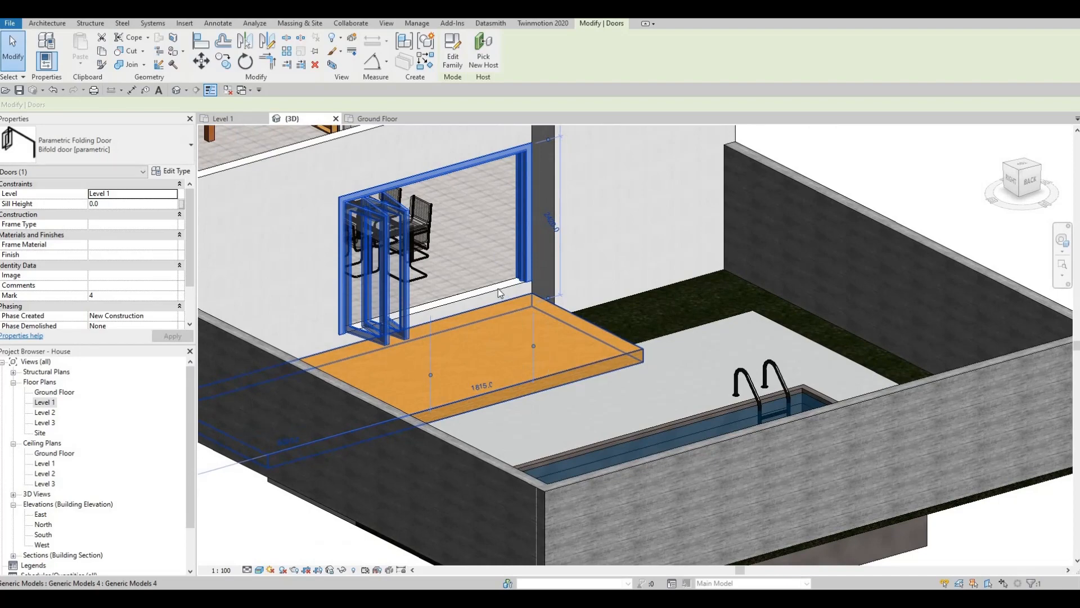
pyautogui.scroll(1, 501, 290)
pyautogui.moveTo(648, 396); pyautogui.dragTo(648, 348, button='middle')
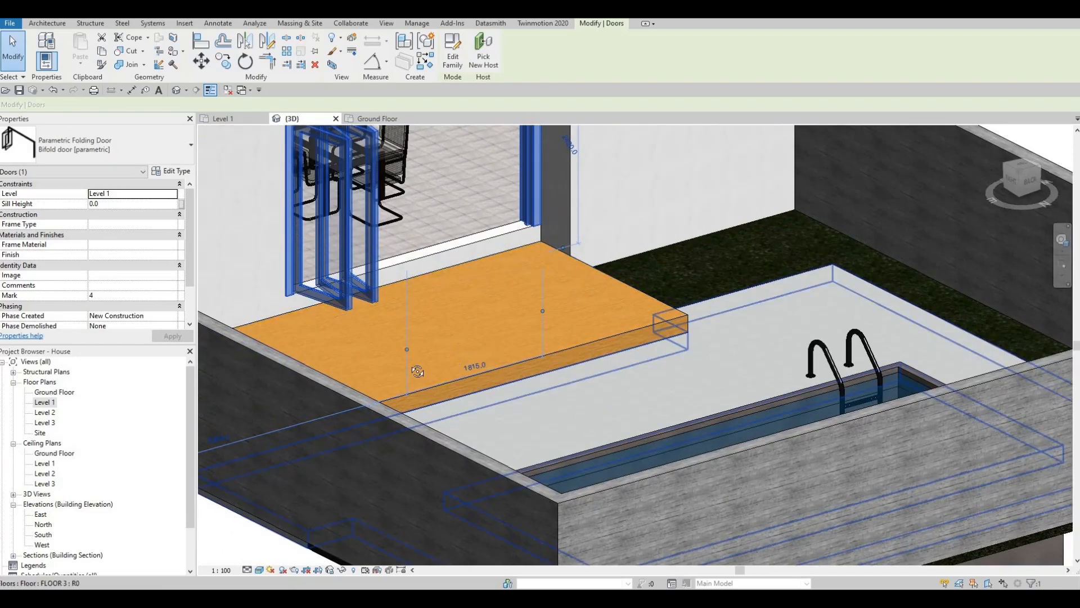
pyautogui.keyDown('shift'); pyautogui.moveTo(417, 371); pyautogui.dragTo(459, 344, button='middle'); pyautogui.keyUp('shift')
pyautogui.press('Escape')
pyautogui.press('Escape')
pyautogui.scroll(-3, 399, 345)
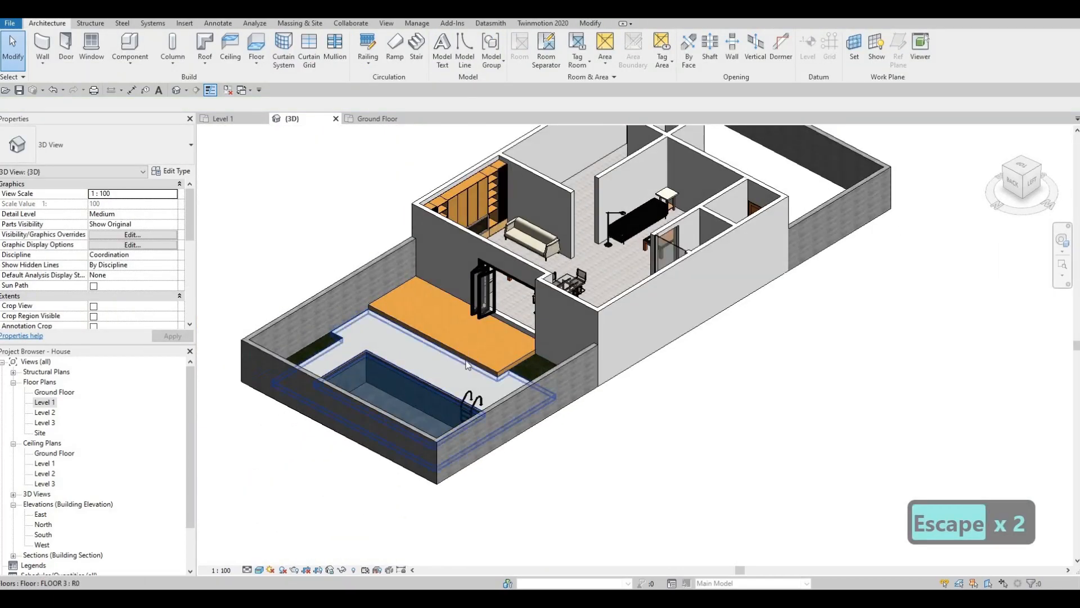
pyautogui.keyDown('shift'); pyautogui.moveTo(619, 341); pyautogui.dragTo(613, 347, button='middle'); pyautogui.keyUp('shift')
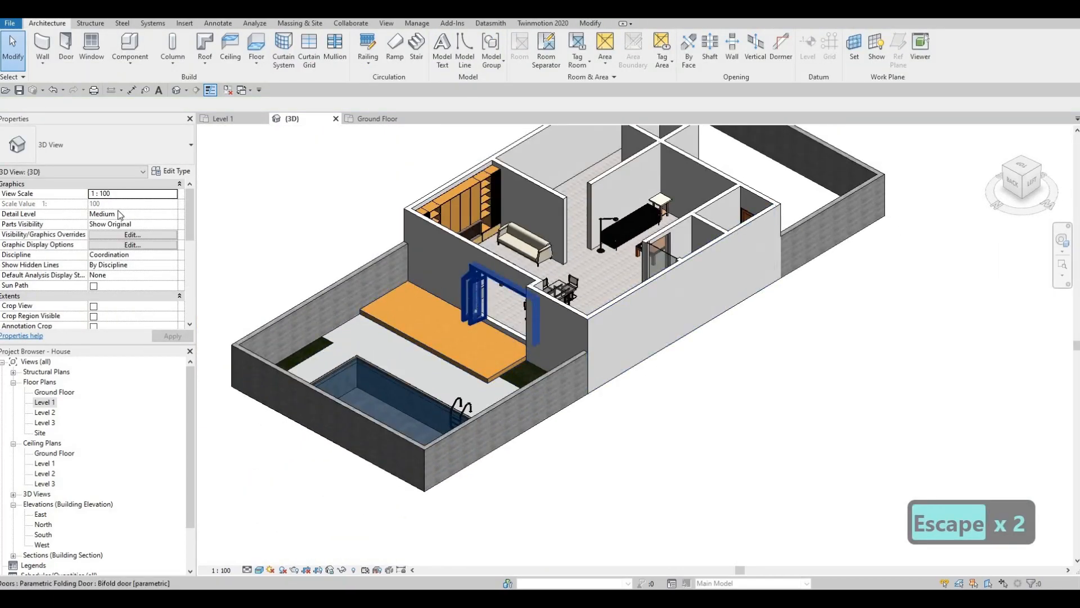
pyautogui.click(473, 295)
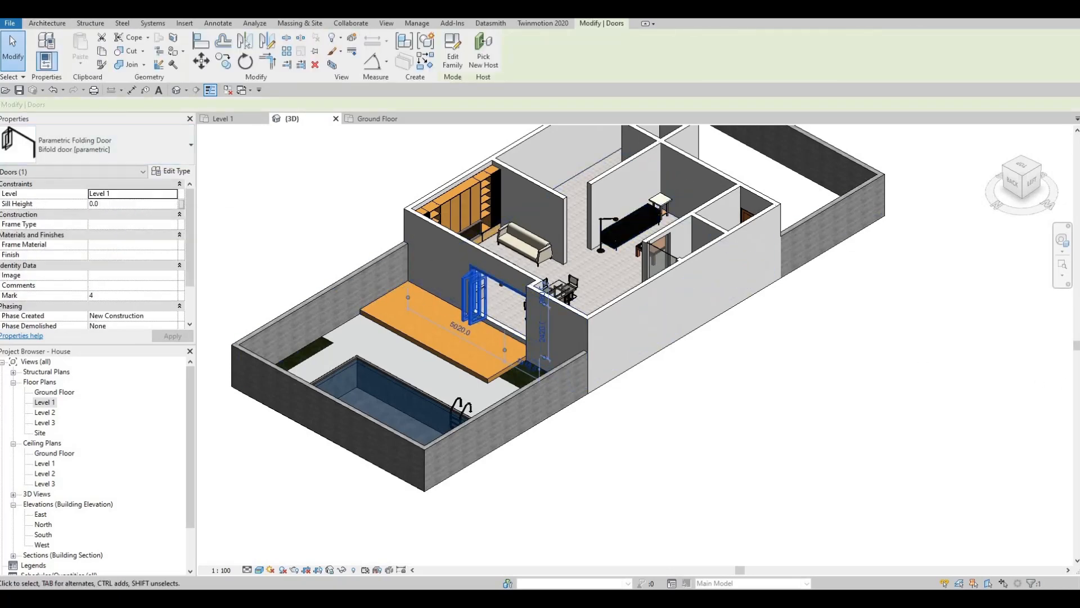
pyautogui.press('Escape')
# Load the sliding door family from the Downloads folder into the house model
pyautogui.hotkey('alt', 'Tab')
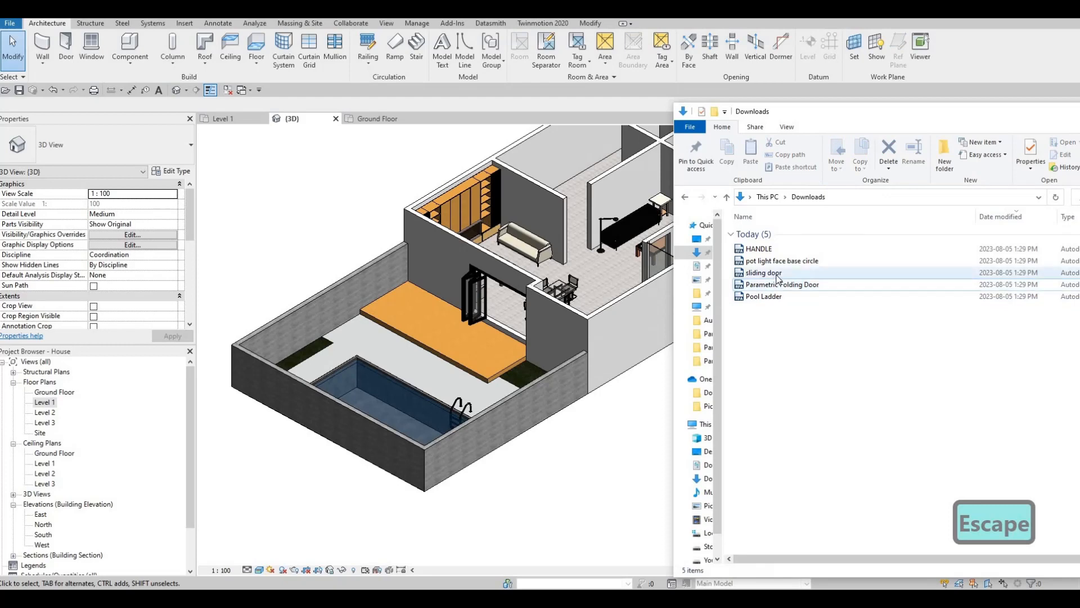
pyautogui.moveTo(778, 278); pyautogui.dragTo(567, 315)
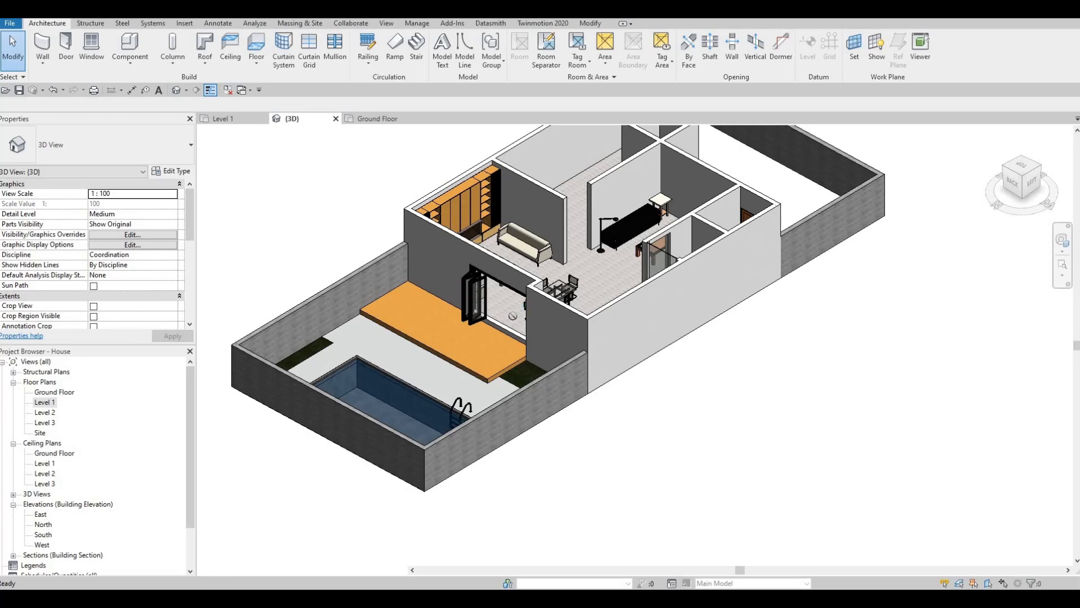
# Place a sliding door in the long exterior side wall, its centre about 3761 from the rear corner
pyautogui.press('d')
pyautogui.press('r')
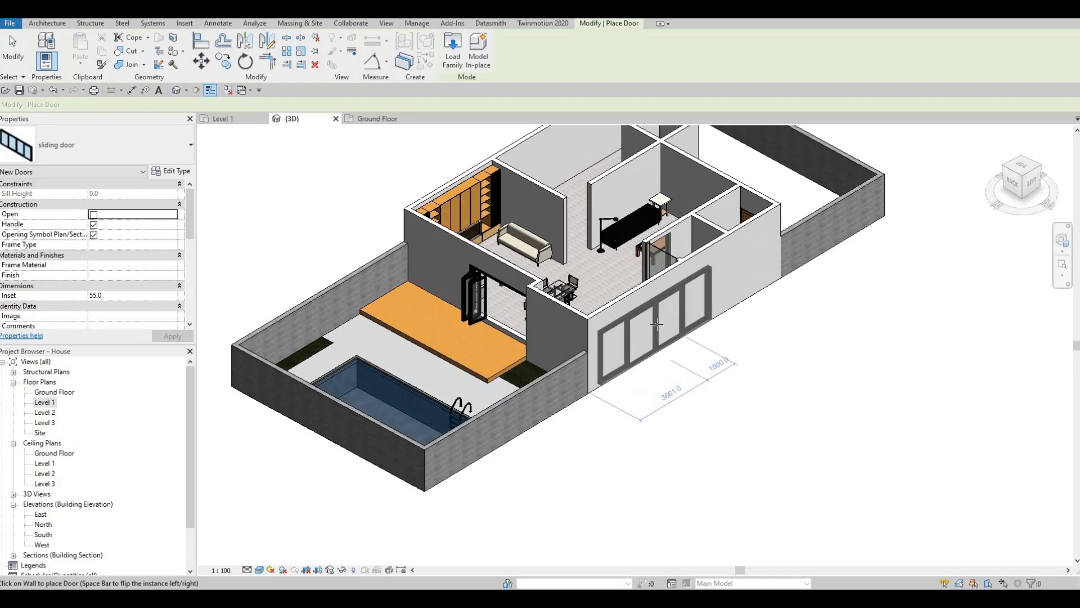
pyautogui.click(662, 335)
pyautogui.press('Escape')
pyautogui.press('Escape')
pyautogui.press('Escape')
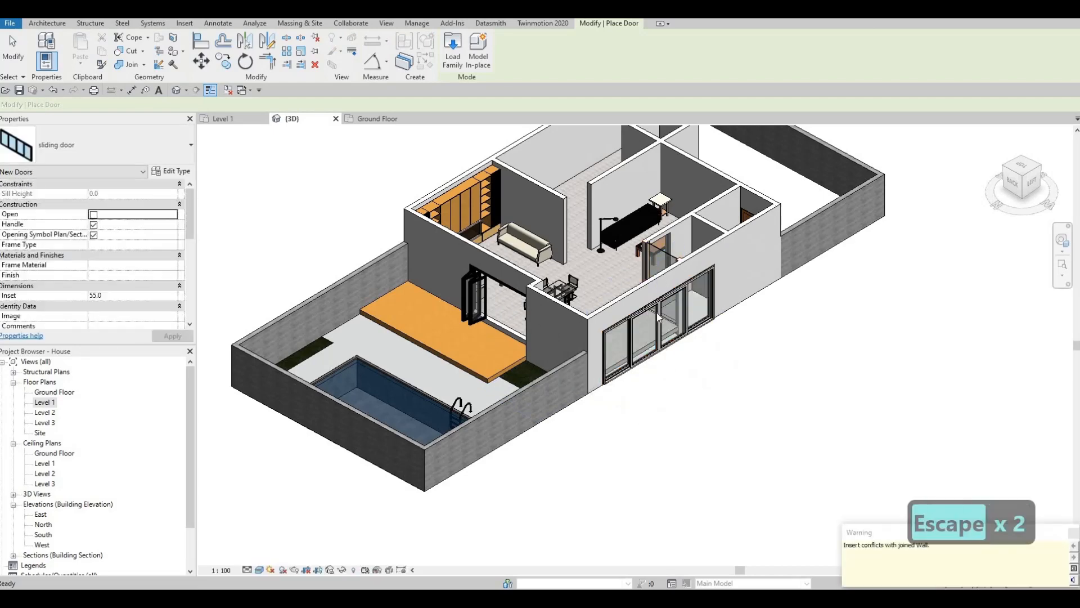
# Turn on the Open option for the sliding door in the side wall
pyautogui.scroll(2, 659, 311)
pyautogui.click(660, 311)
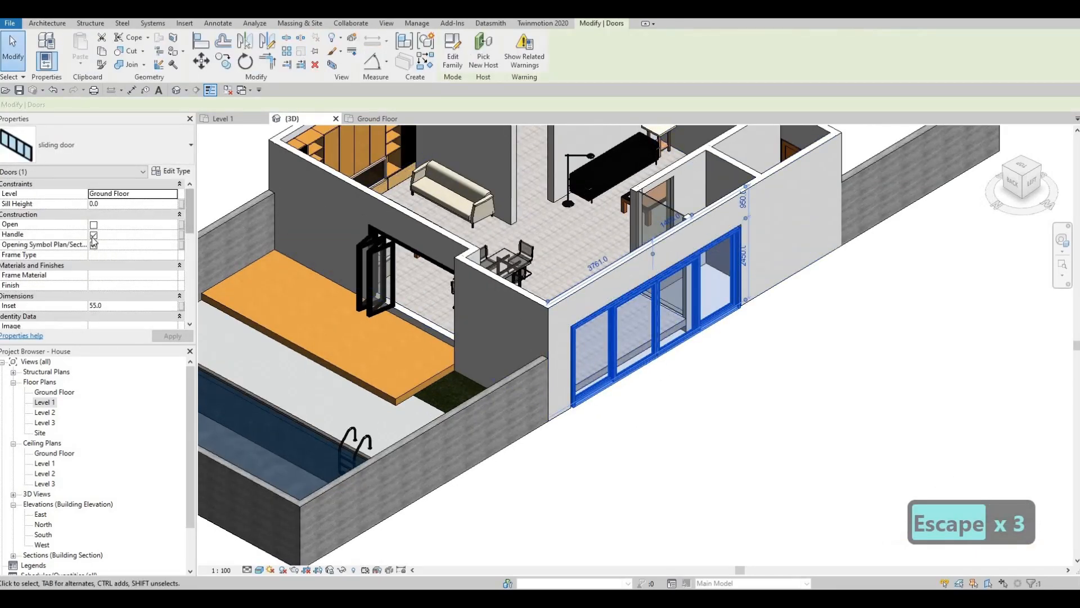
pyautogui.click(169, 335)
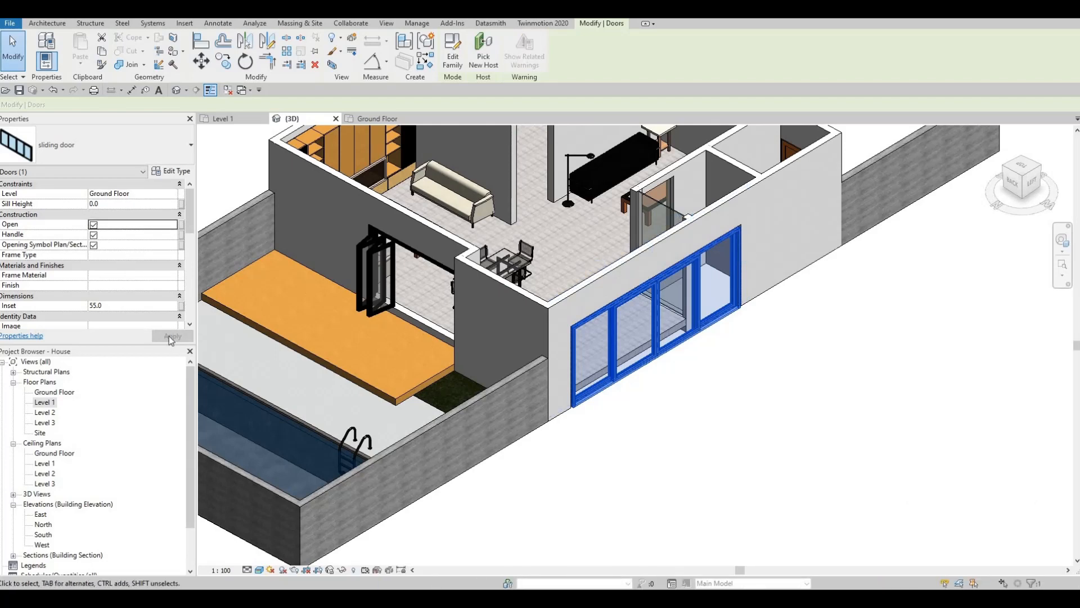
pyautogui.click(170, 336)
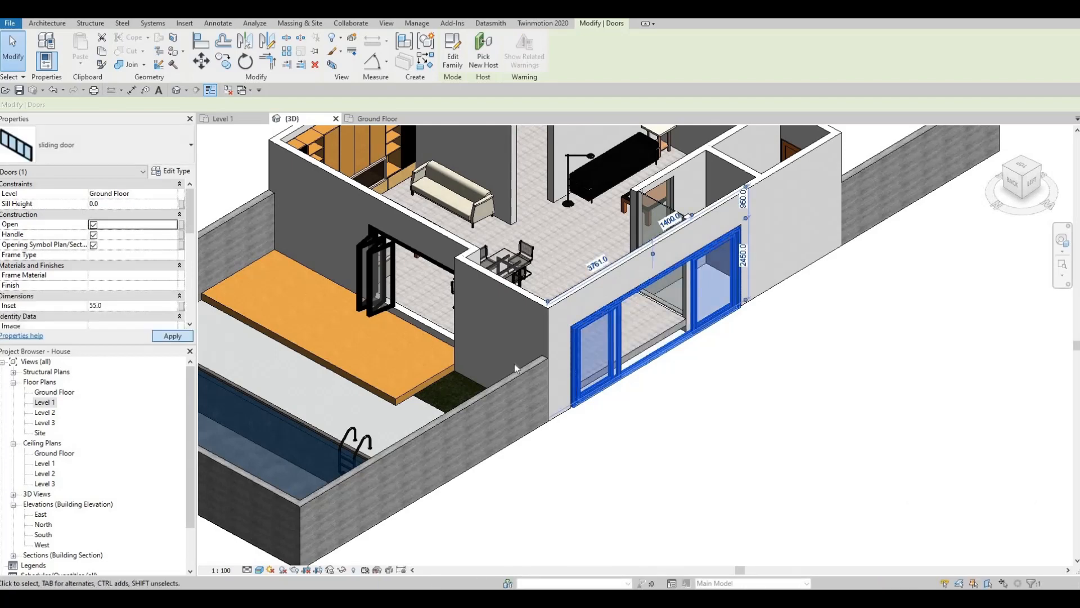
pyautogui.press('Escape')
pyautogui.press('Escape')
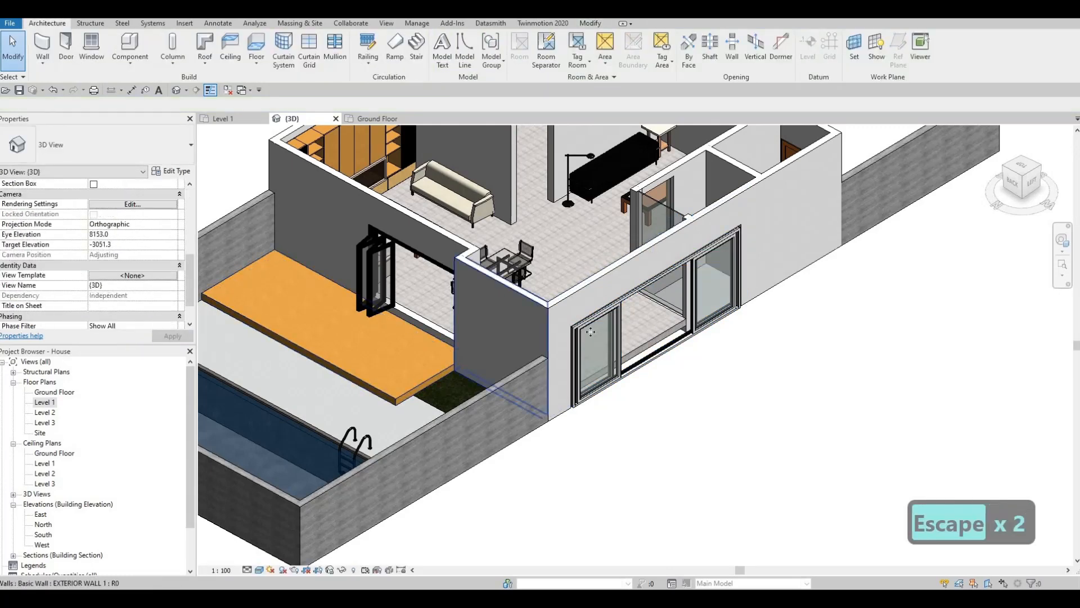
# Review the sliding door's type properties, including its materials and dimensions
pyautogui.click(585, 335)
pyautogui.click(172, 171)
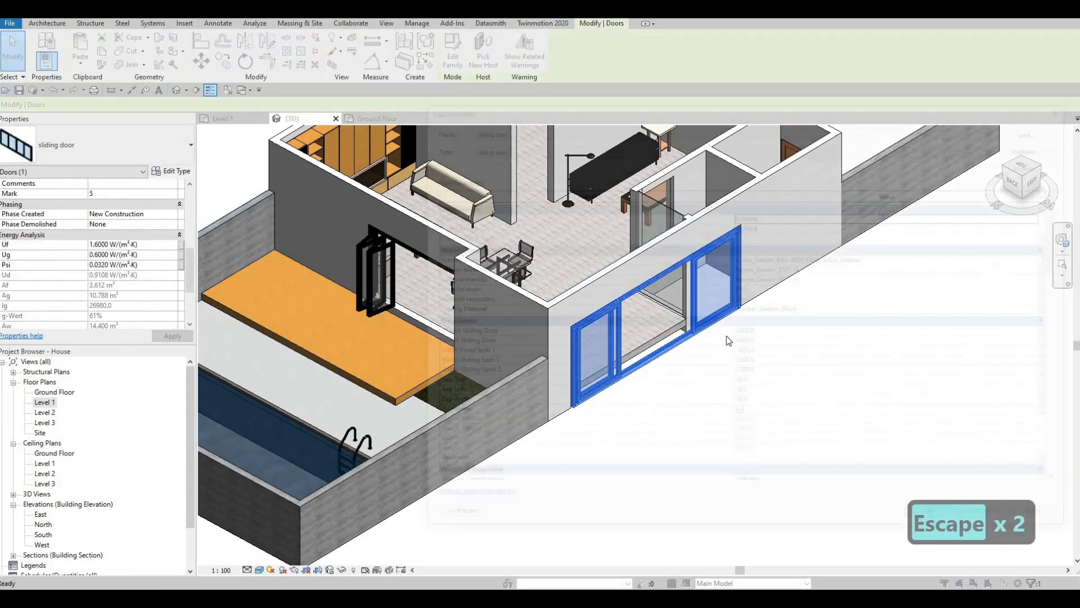
pyautogui.scroll(-6, 794, 310)
pyautogui.scroll(6, 656, 403)
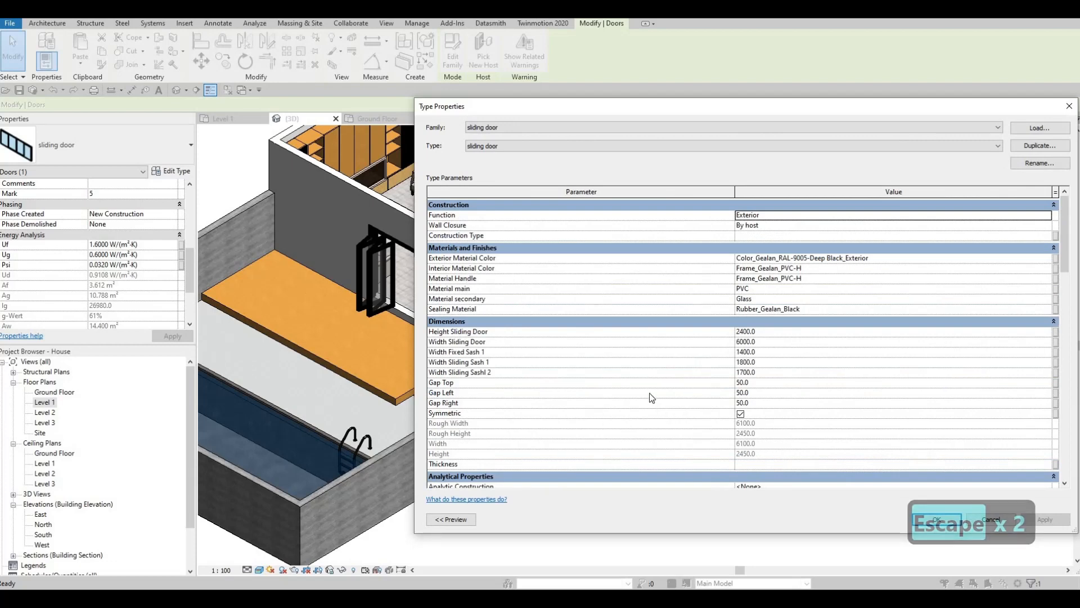
pyautogui.press('Escape')
pyautogui.press('Escape')
pyautogui.press('Escape')
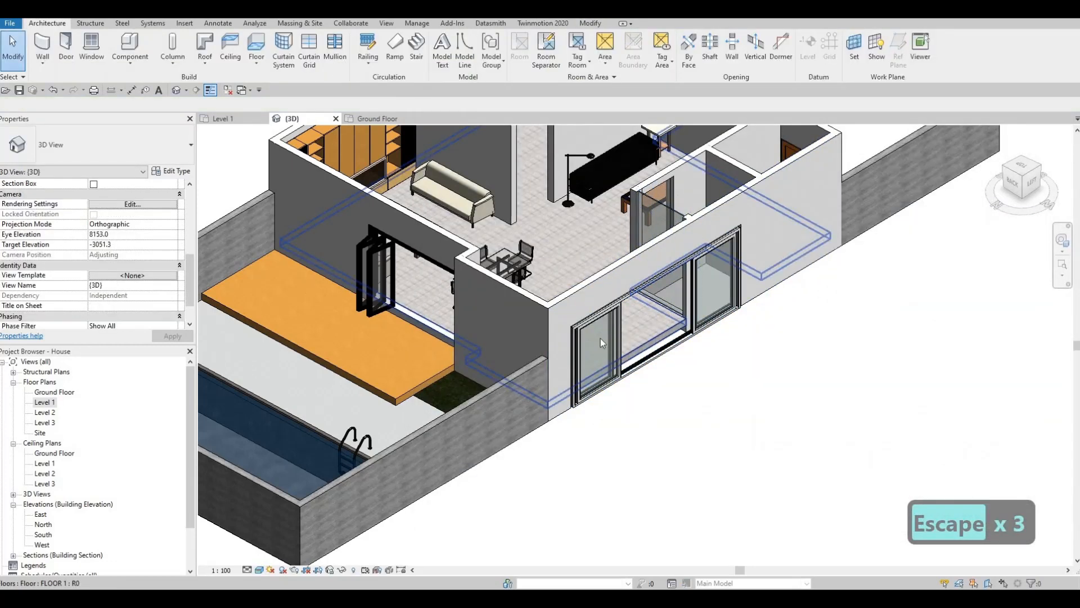
# Delete the sliding door from the side wall
pyautogui.click(600, 339)
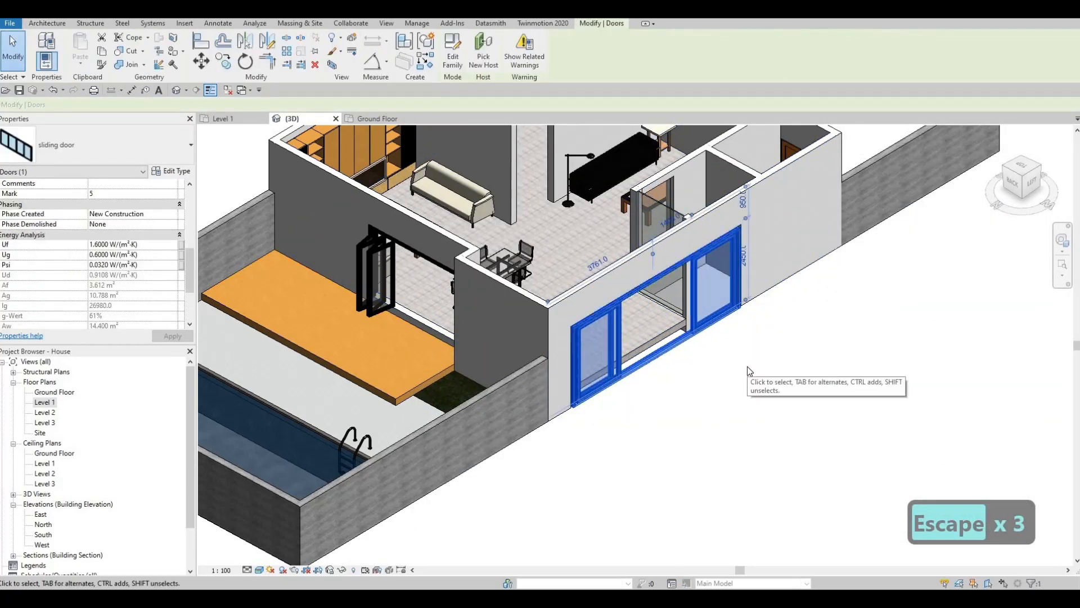
pyautogui.press('Delete')
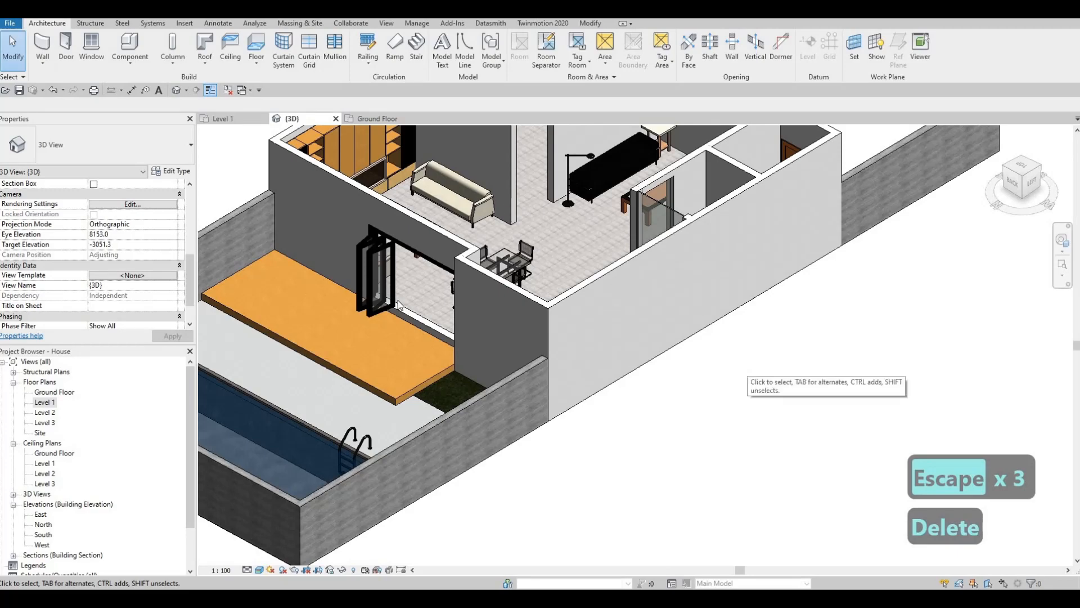
pyautogui.press('Escape')
# Open the wooden deck outside the folding door for in-place editing
pyautogui.scroll(-1, 426, 328)
pyautogui.moveTo(426, 328); pyautogui.dragTo(643, 316, button='middle')
pyautogui.keyDown('shift'); pyautogui.moveTo(723, 336); pyautogui.dragTo(592, 366, button='middle'); pyautogui.keyUp('shift')
pyautogui.scroll(4, 585, 366)
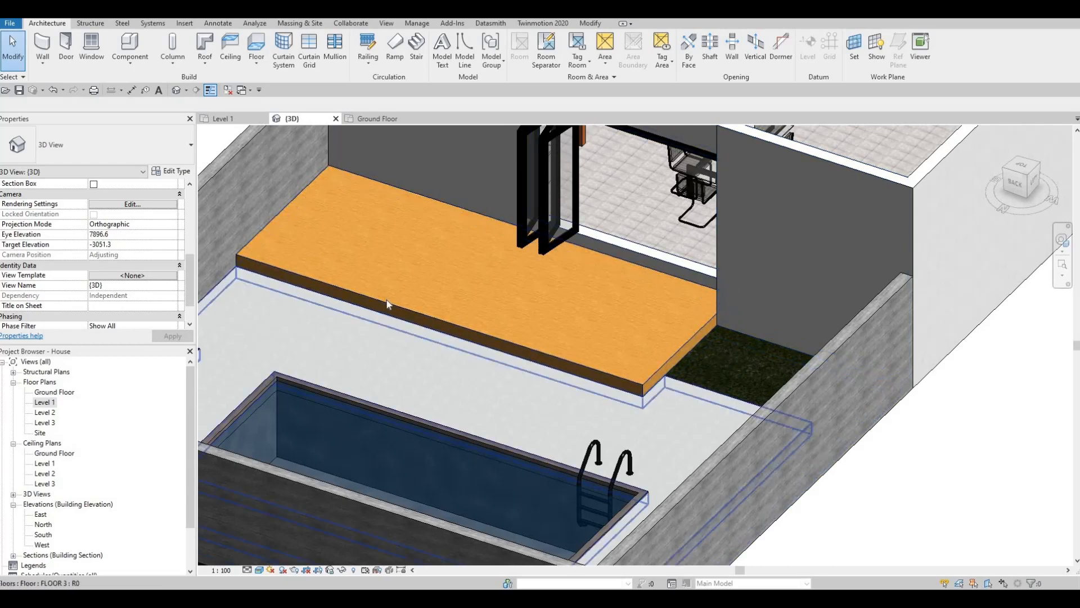
pyautogui.click(369, 304)
pyautogui.keyDown('shift'); pyautogui.moveTo(553, 310); pyautogui.dragTo(247, 298, button='middle'); pyautogui.keyUp('shift')
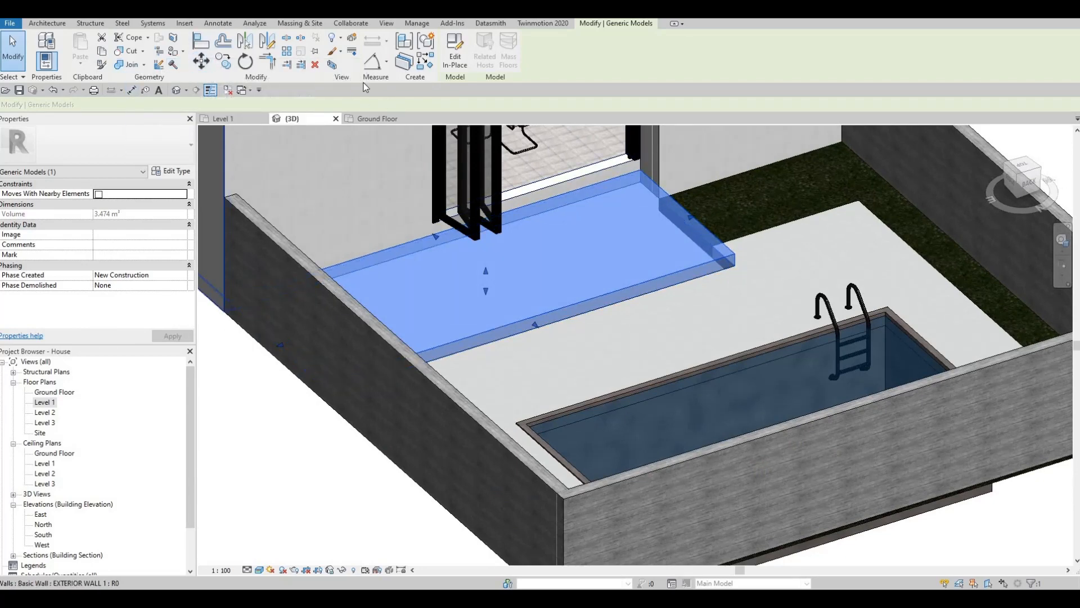
pyautogui.click(455, 57)
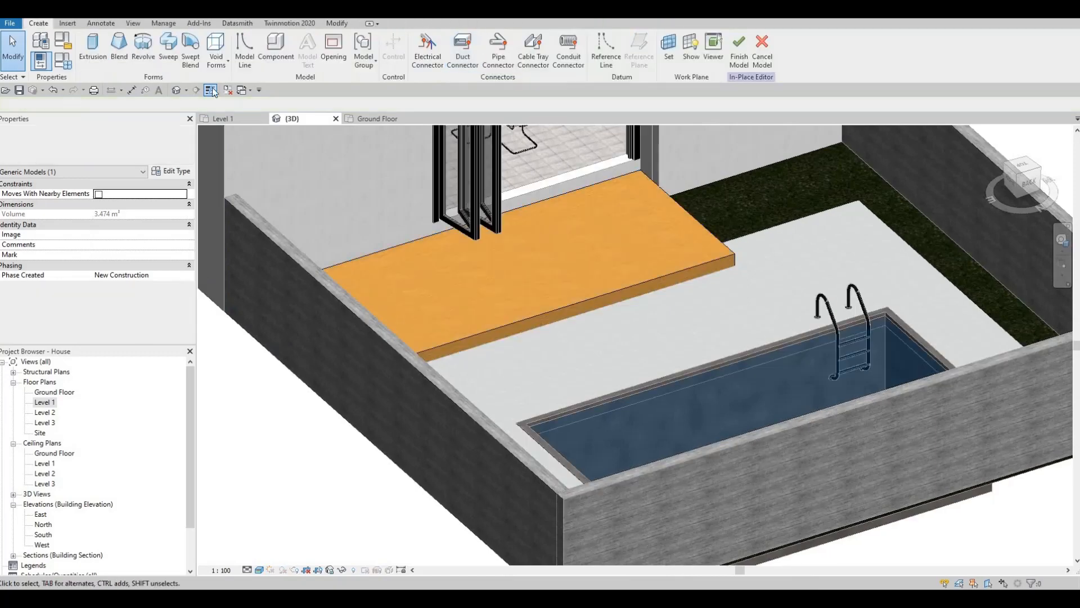
# Start a new extrusion and set its work plane to the stepped exterior wall's face beside the folding door
pyautogui.click(87, 60)
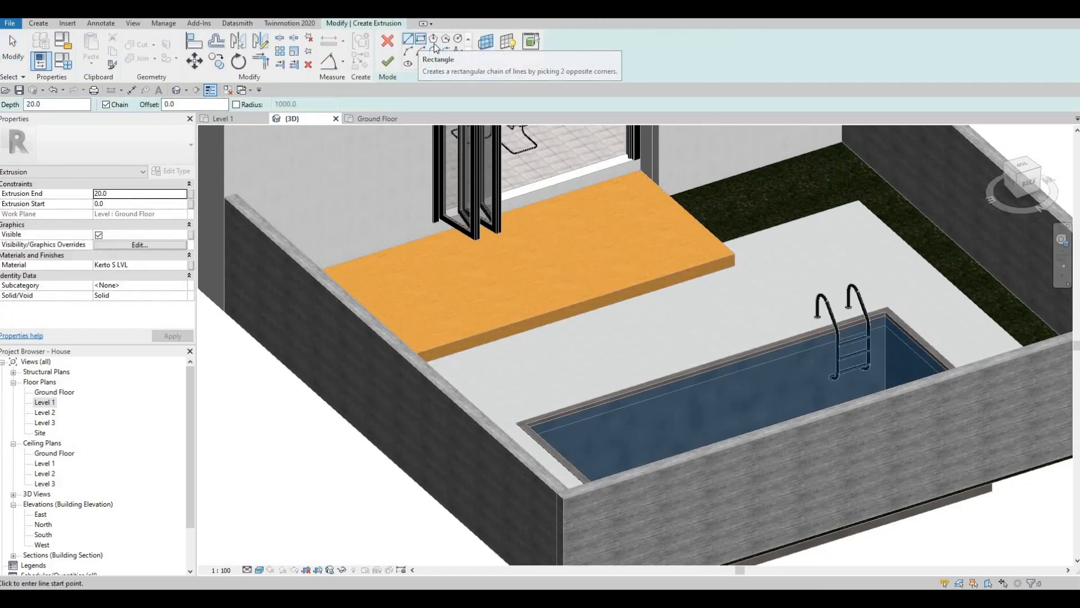
pyautogui.keyDown('shift'); pyautogui.moveTo(445, 140); pyautogui.dragTo(485, 62, button='middle'); pyautogui.keyUp('shift')
pyautogui.click(486, 50)
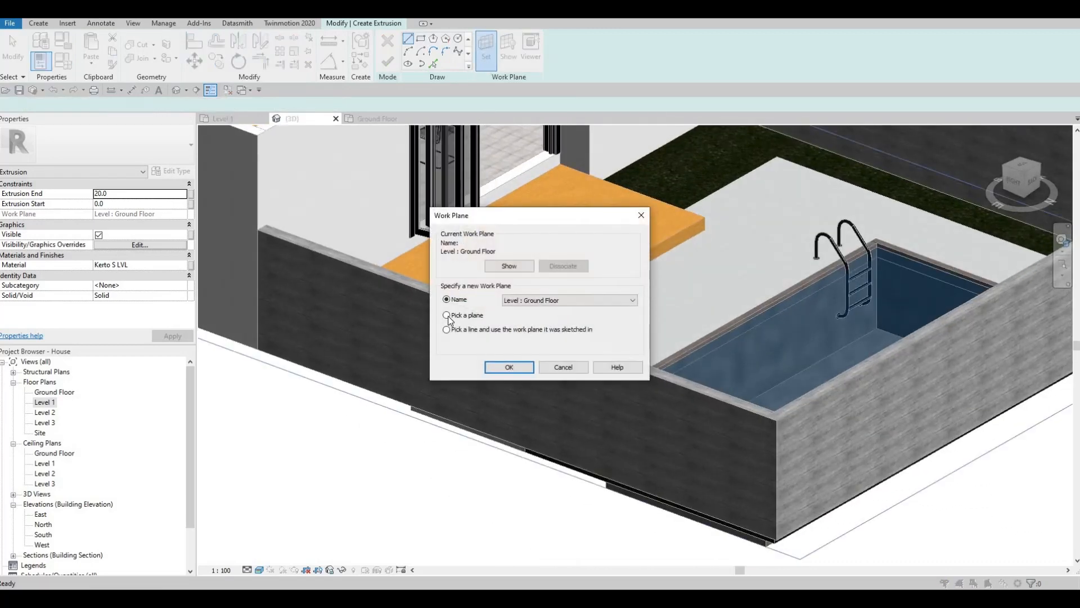
pyautogui.press('Return')
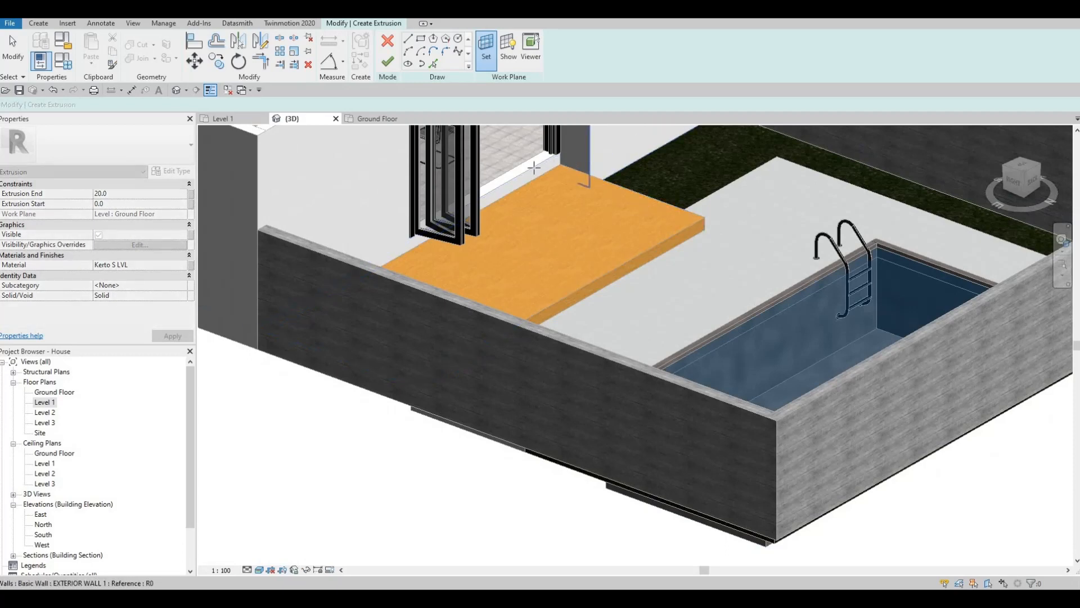
pyautogui.click(581, 168)
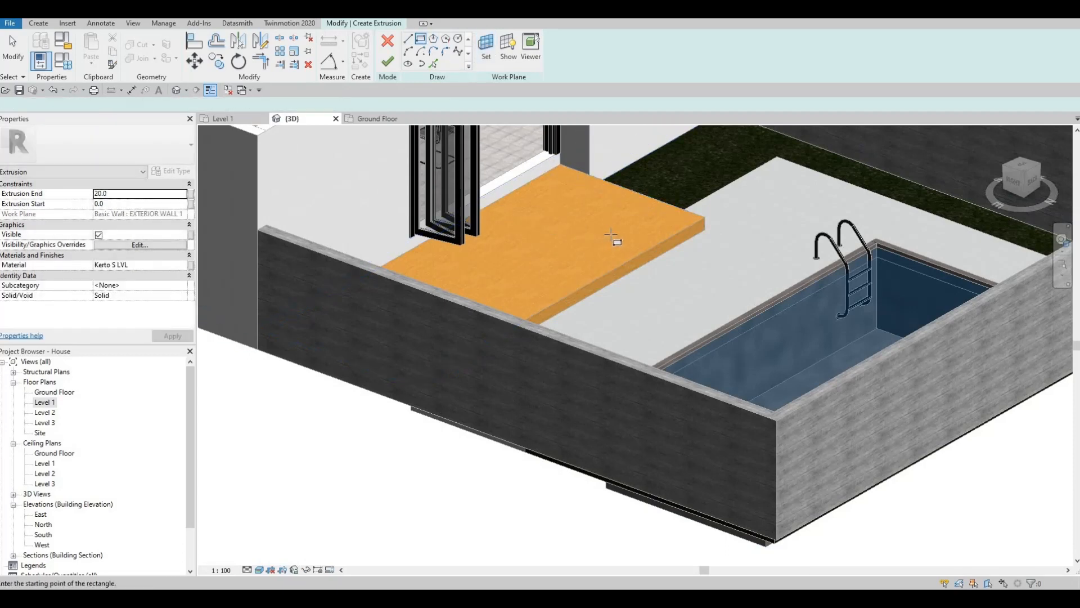
# Sketch a rectangle about 525 wide and 183 high on the wall face, standing on the deck surface
pyautogui.scroll(5, 632, 251)
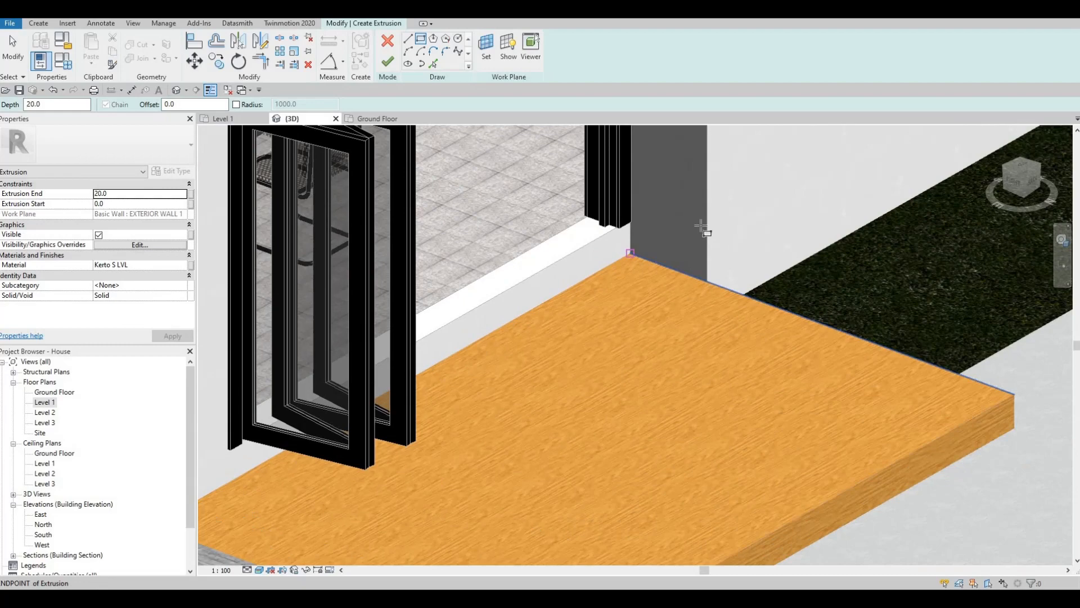
pyautogui.click(700, 227)
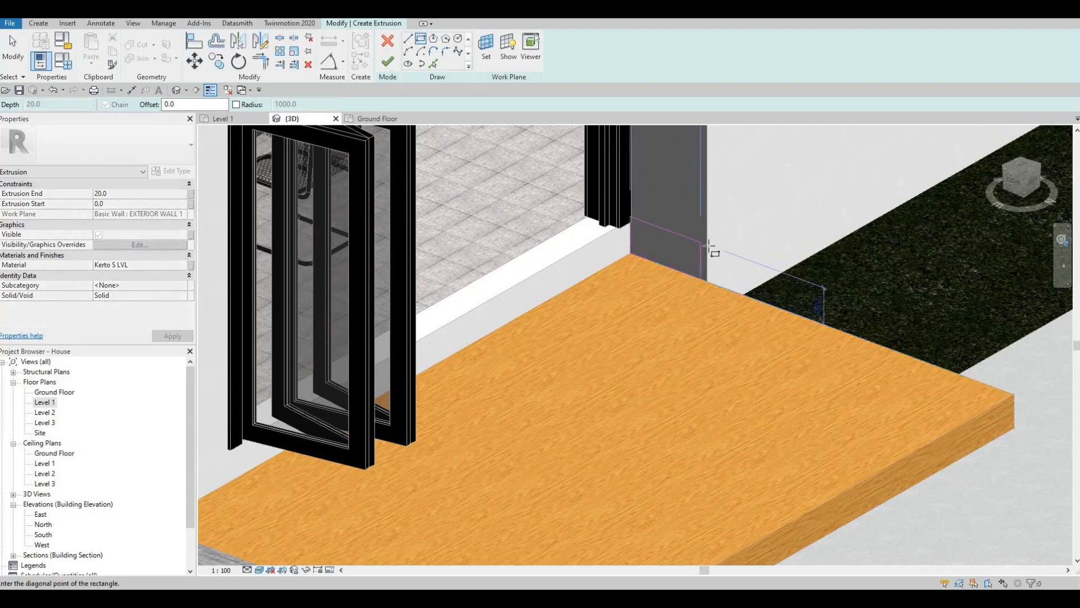
pyautogui.click(705, 250)
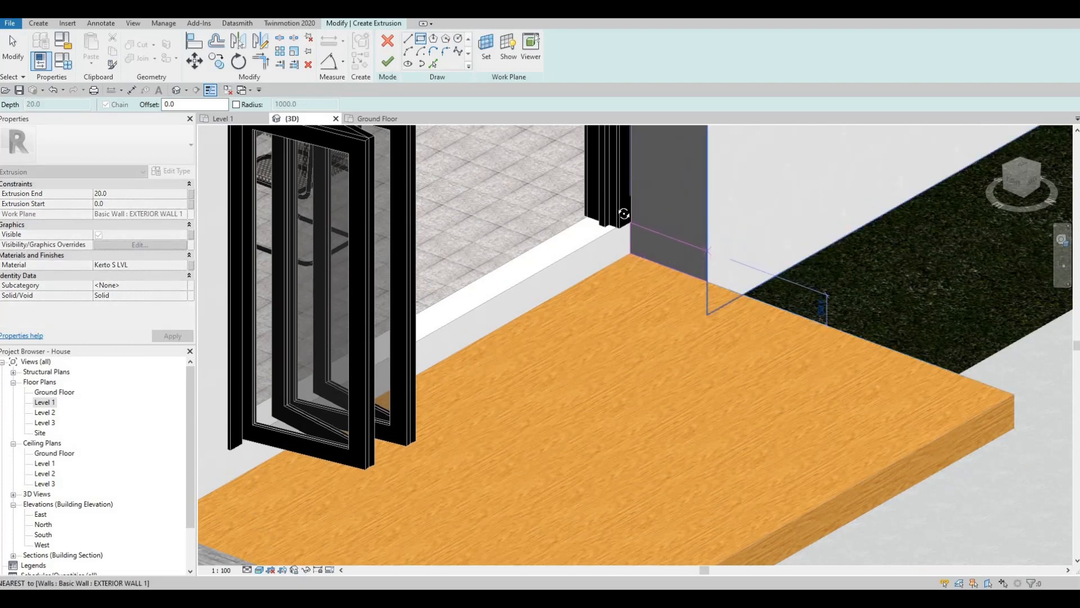
pyautogui.moveTo(605, 262)
pyautogui.keyDown('shift'); pyautogui.mouseDown(button='middle')
pyautogui.moveTo(654, 224)
pyautogui.moveTo(613, 242)
pyautogui.mouseUp(button='middle'); pyautogui.keyUp('shift')
pyautogui.scroll(5, 611, 243)
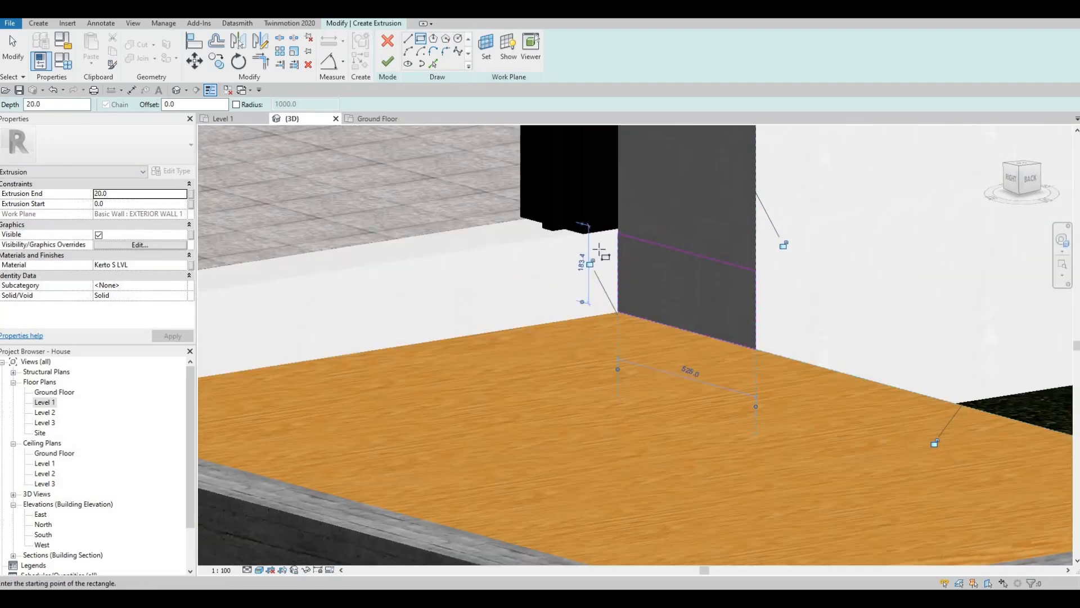
# Raise the rectangle's top edge to a height of about 195, level with the folding door's underside
pyautogui.press('Escape')
pyautogui.press('Escape')
pyautogui.press('a')
pyautogui.press('l')
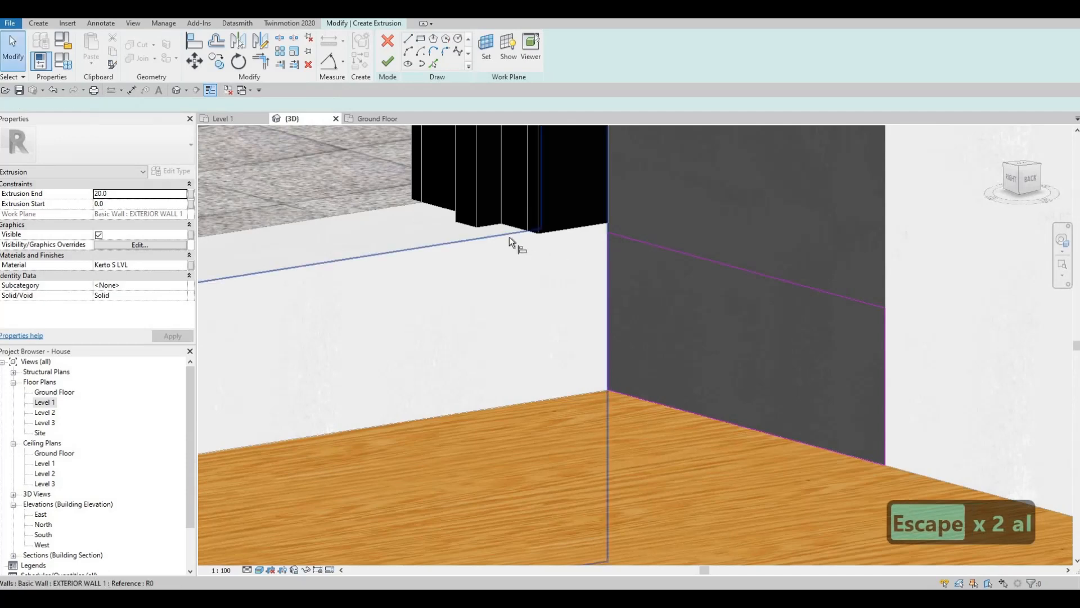
pyautogui.press('Escape')
pyautogui.press('Escape')
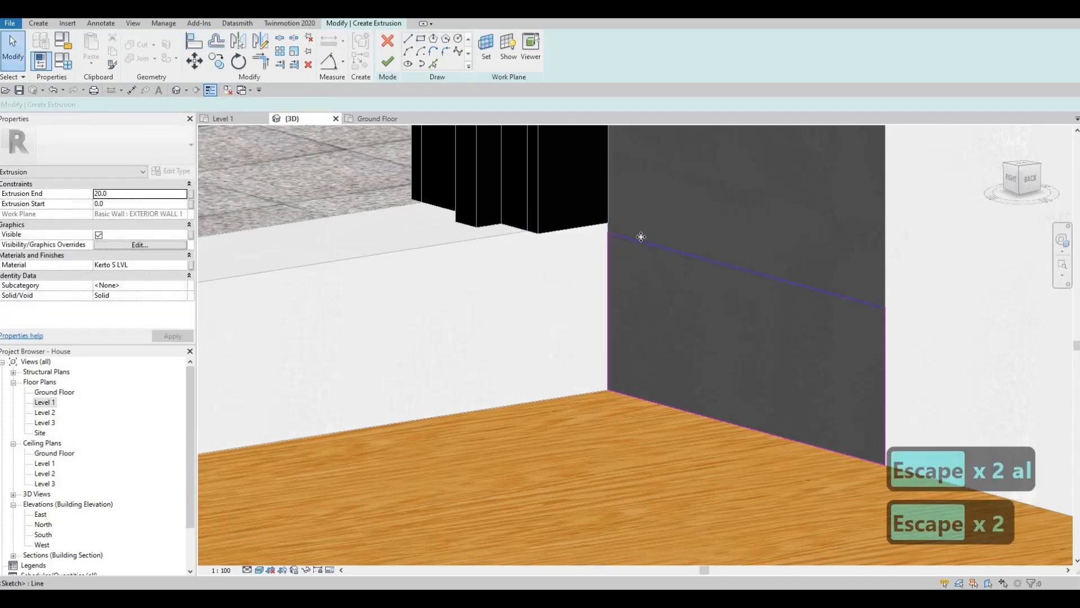
pyautogui.click(646, 244)
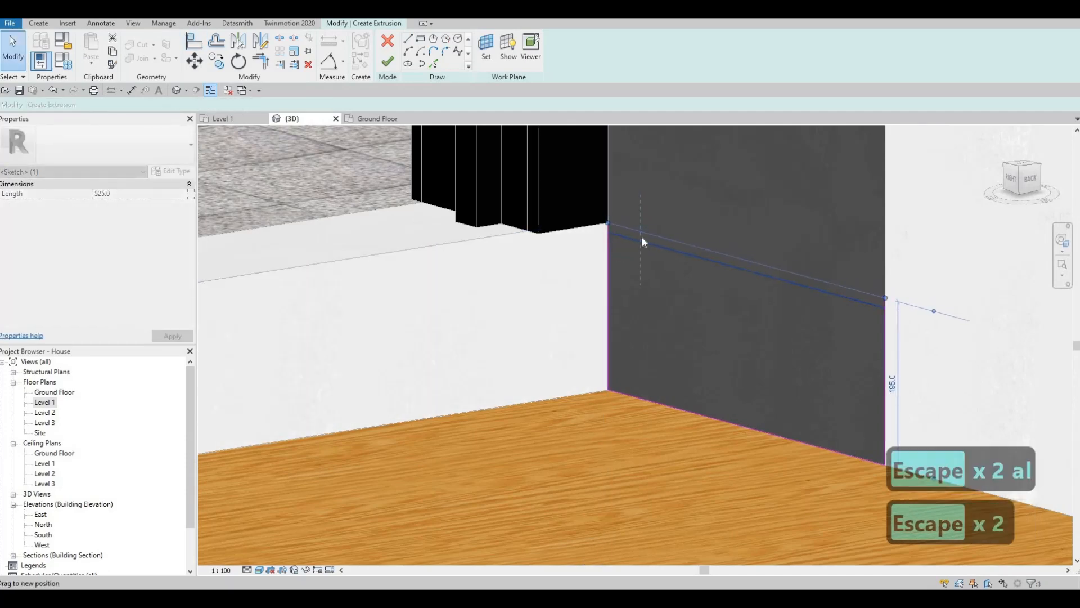
pyautogui.press('Escape')
# Finish the rectangular step profile as an extrusion with a depth of 20
pyautogui.moveTo(641, 279)
pyautogui.keyDown('shift'); pyautogui.mouseDown(button='middle')
pyautogui.moveTo(674, 288)
pyautogui.moveTo(528, 204)
pyautogui.moveTo(613, 269)
pyautogui.moveTo(606, 302)
pyautogui.moveTo(731, 288)
pyautogui.mouseUp(button='middle'); pyautogui.keyUp('shift')
pyautogui.moveTo(627, 297); pyautogui.dragTo(731, 282, button='middle')
pyautogui.scroll(-2, 731, 282)
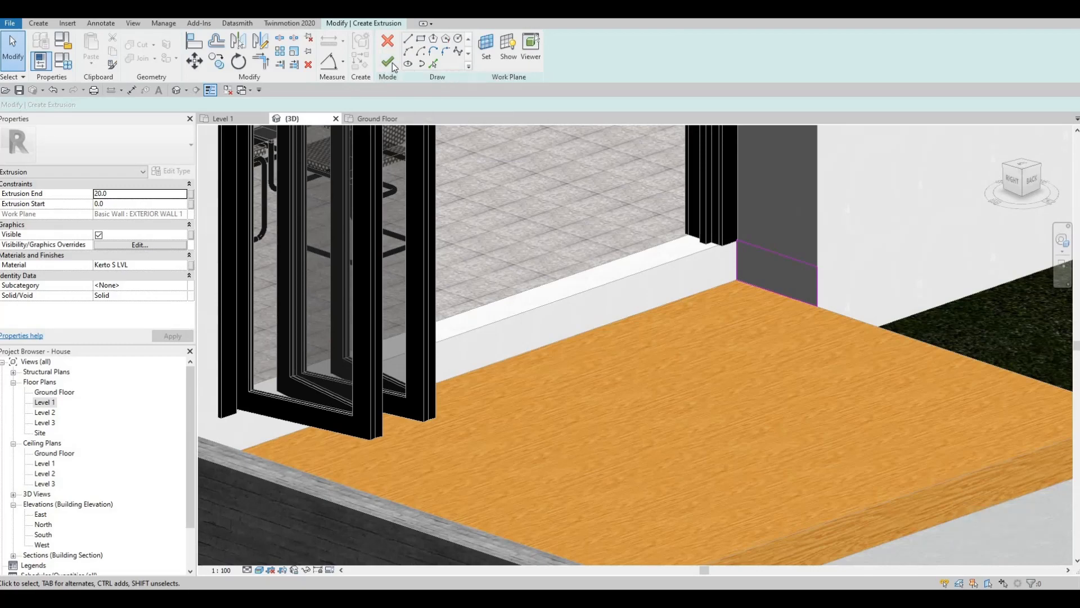
pyautogui.scroll(-2, 715, 323)
pyautogui.keyDown('shift'); pyautogui.moveTo(692, 344); pyautogui.dragTo(897, 339, button='middle'); pyautogui.keyUp('shift')
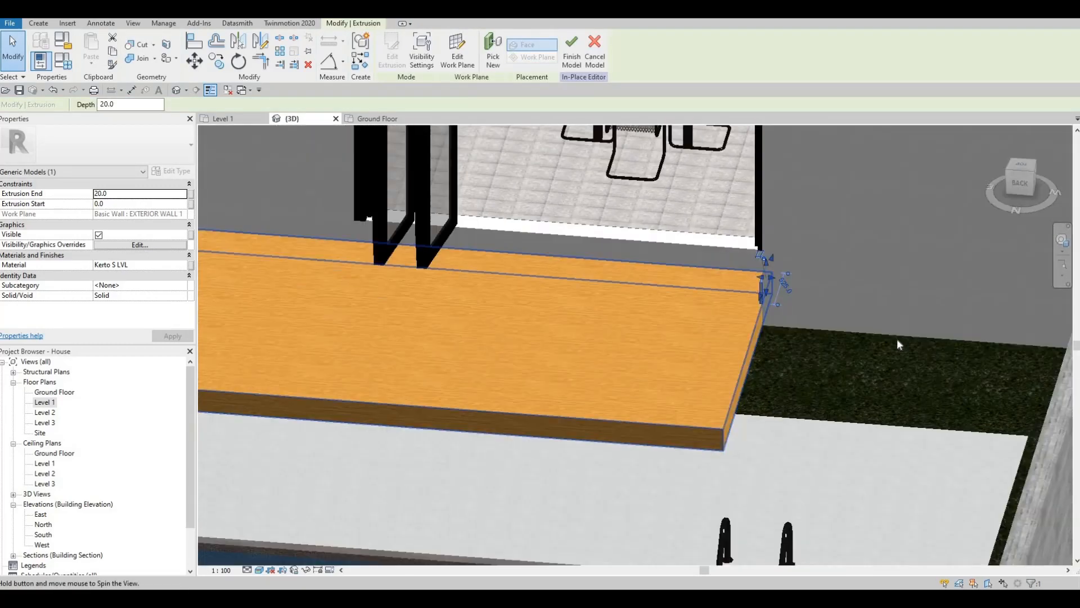
# Stretch the step extrusion along the house wall to the boundary wall at the deck's far end, giving a depth of 6635
pyautogui.moveTo(760, 300); pyautogui.dragTo(959, 297, button='middle')
pyautogui.scroll(-1, 958, 297)
pyautogui.moveTo(960, 299); pyautogui.dragTo(612, 278)
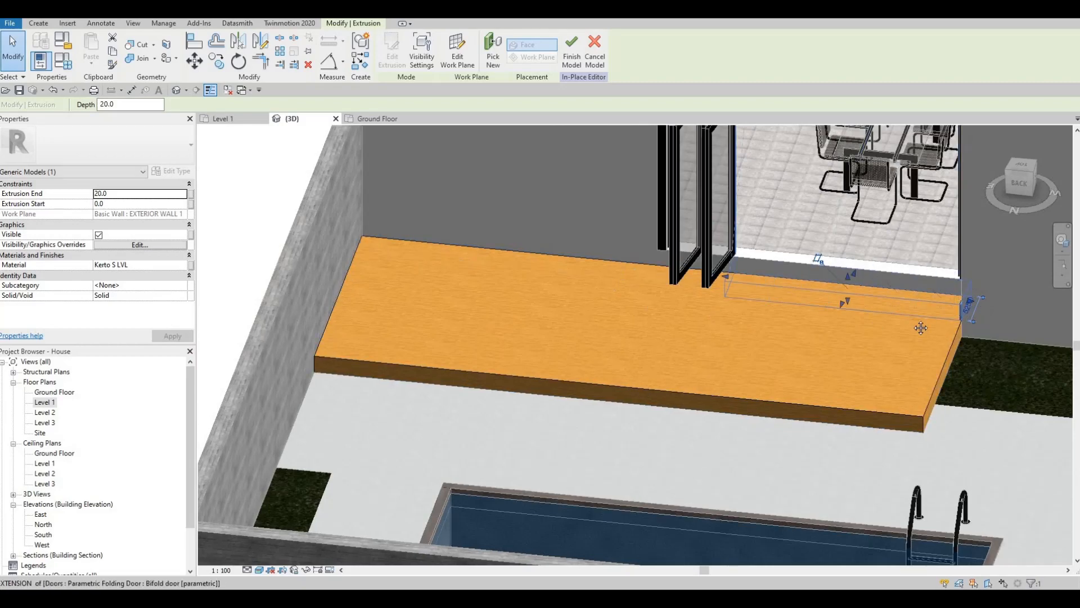
pyautogui.moveTo(615, 270); pyautogui.dragTo(880, 285, button='middle')
pyautogui.moveTo(879, 284); pyautogui.dragTo(623, 267)
pyautogui.keyDown('shift'); pyautogui.moveTo(610, 232); pyautogui.dragTo(872, 194, button='middle'); pyautogui.keyUp('shift')
pyautogui.moveTo(872, 194); pyautogui.dragTo(633, 147, button='middle')
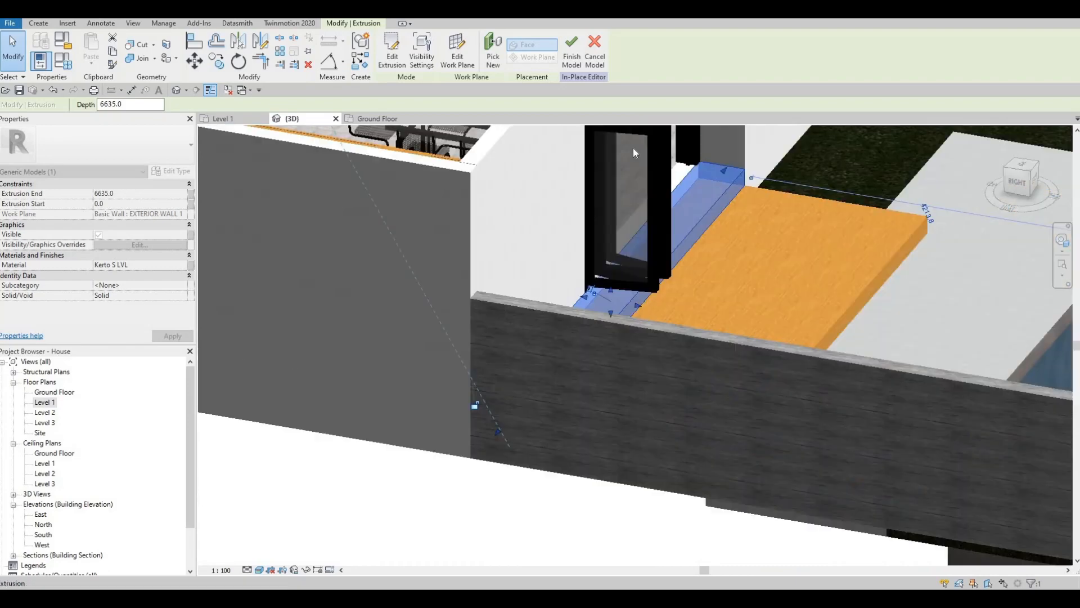
# Edit the step extrusion's profile and draw a vertical and a horizontal line across its upper outer corner for a second tread
pyautogui.doubleClick(734, 180)
pyautogui.scroll(3, 722, 157)
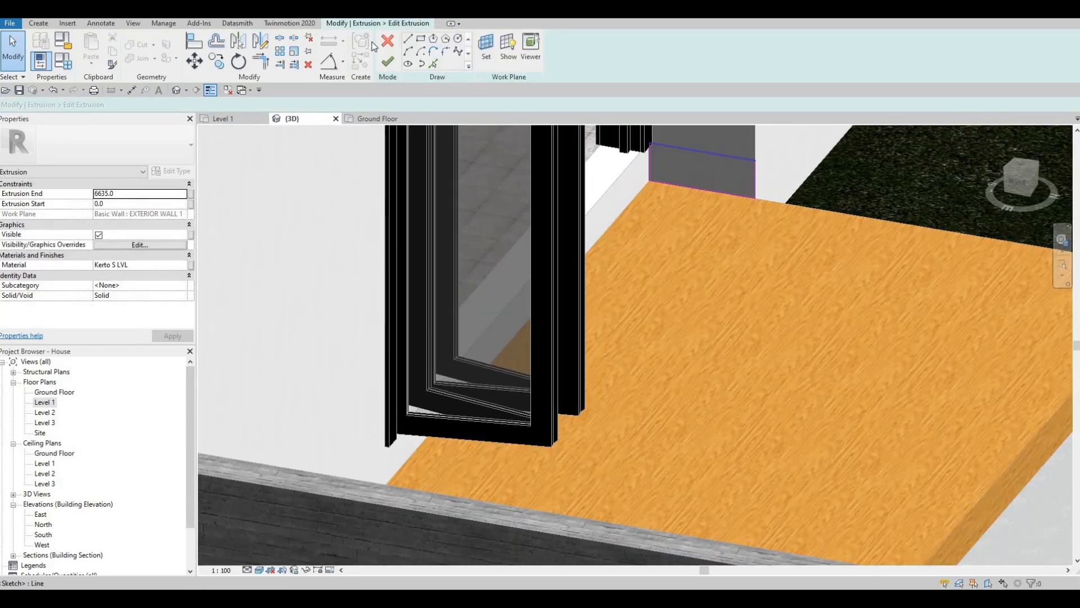
pyautogui.click(714, 158)
pyautogui.click(753, 178)
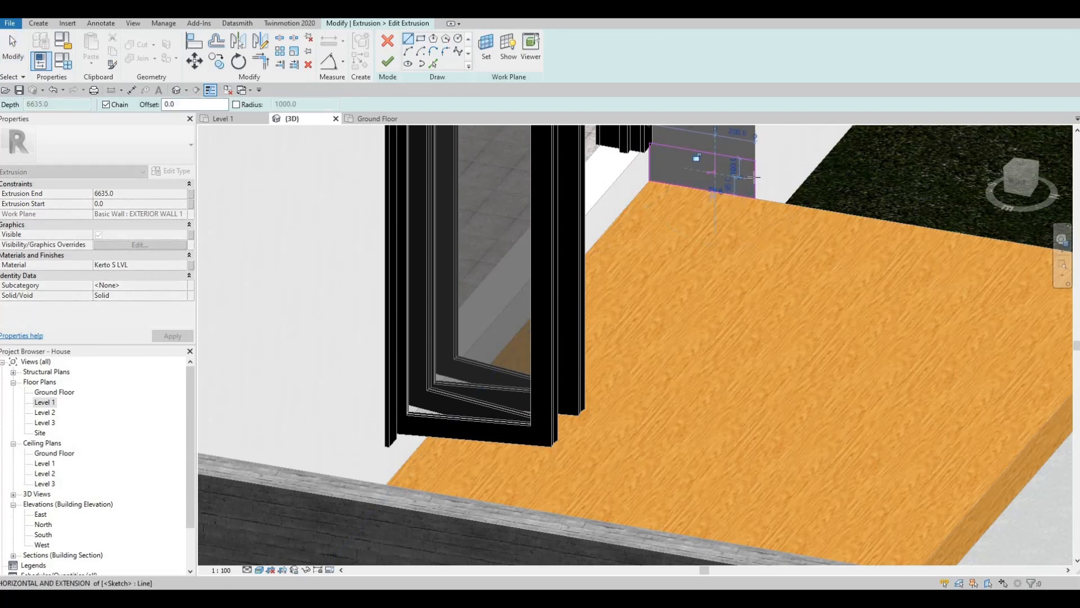
pyautogui.click(755, 179)
pyautogui.press('Escape')
pyautogui.press('Escape')
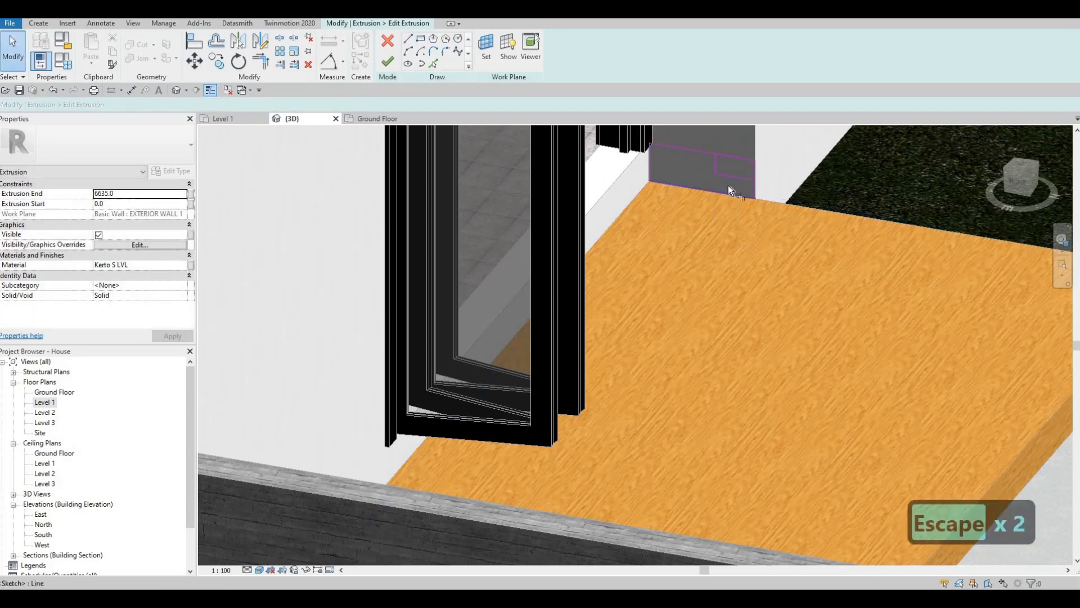
# Trim the profile lines into a two-tier step outline and finish editing the extrusion
pyautogui.press('t')
pyautogui.press('r')
pyautogui.click(718, 169)
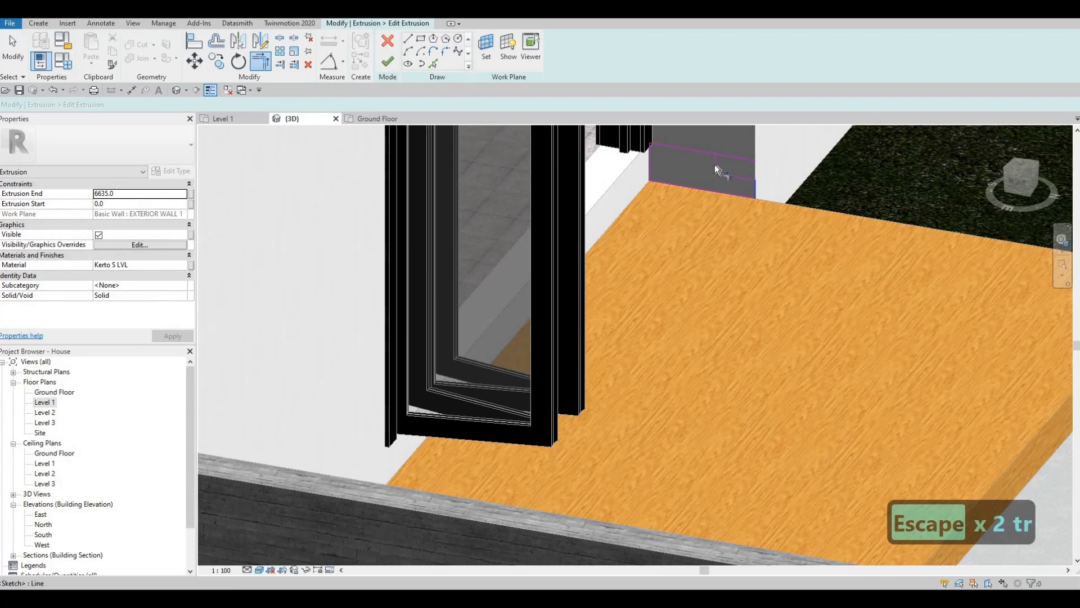
pyautogui.click(702, 151)
pyautogui.click(715, 163)
pyautogui.press('Escape')
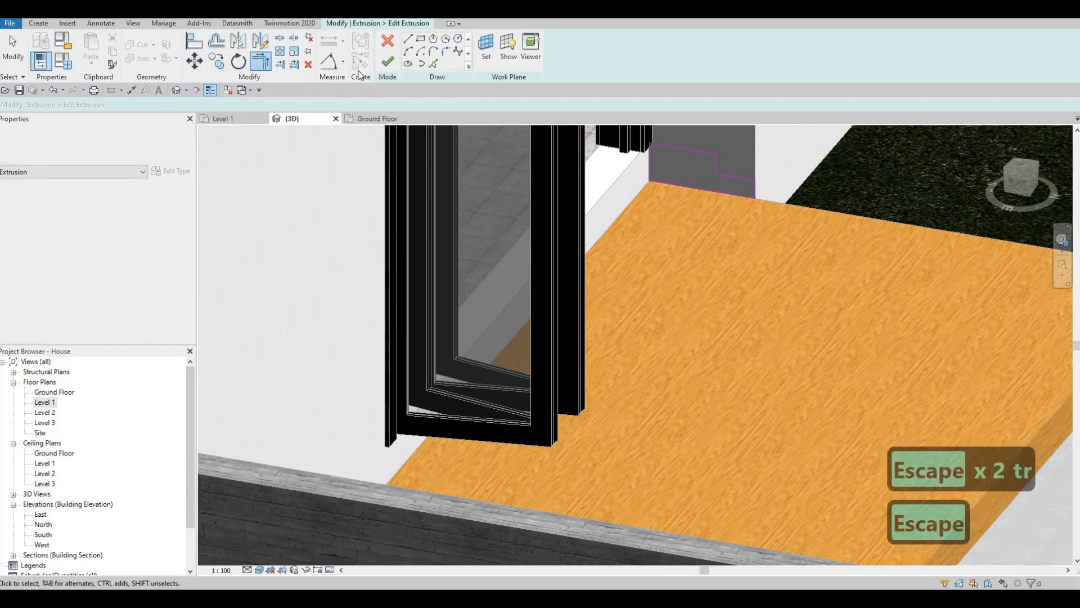
pyautogui.scroll(-3, 626, 225)
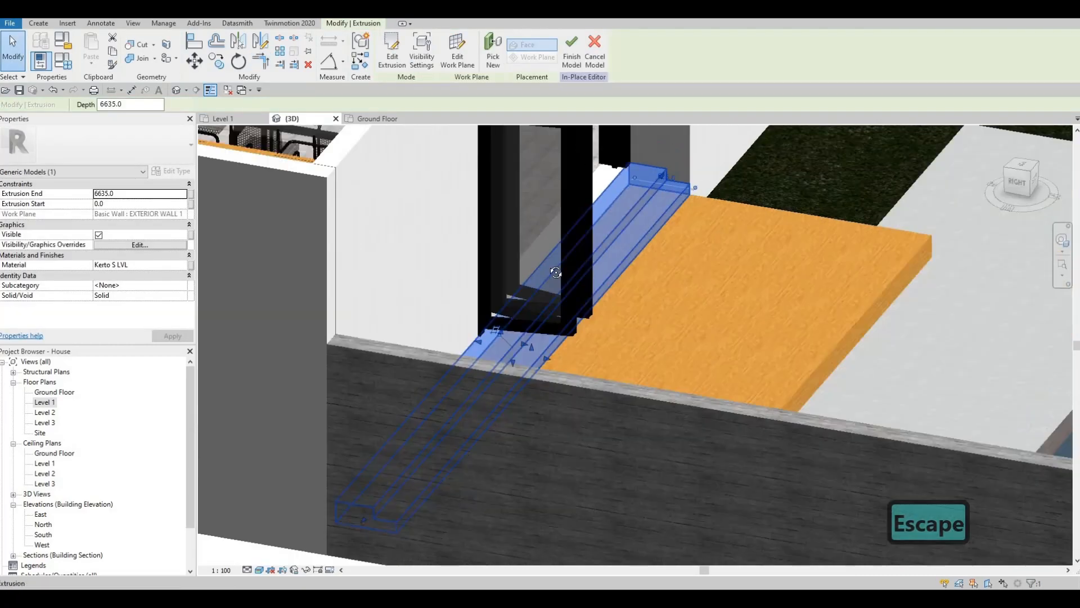
pyautogui.press('Escape')
# Pull the two-tier step's front face outward over the deck to widen its lower tread
pyautogui.keyDown('shift'); pyautogui.moveTo(472, 262); pyautogui.dragTo(488, 239, button='middle'); pyautogui.keyUp('shift')
pyautogui.scroll(-1, 489, 238)
pyautogui.moveTo(451, 288); pyautogui.dragTo(256, 225, button='middle')
pyautogui.moveTo(693, 220); pyautogui.dragTo(614, 262, button='middle')
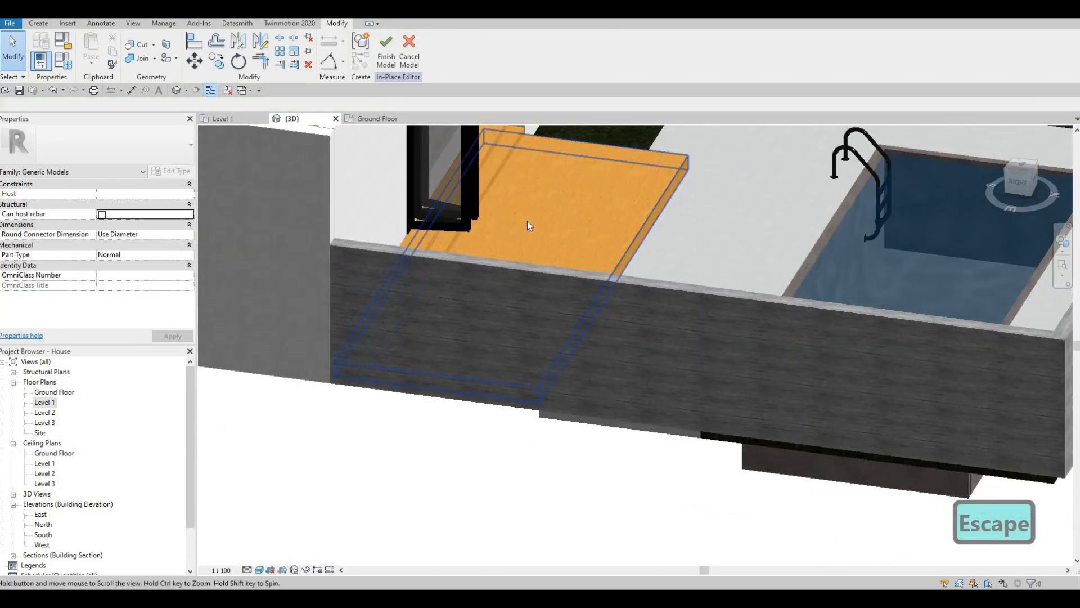
pyautogui.scroll(1, 530, 221)
pyautogui.moveTo(530, 222); pyautogui.dragTo(545, 298, button='middle')
pyautogui.scroll(1, 534, 219)
pyautogui.click(496, 297)
pyautogui.scroll(1, 475, 315)
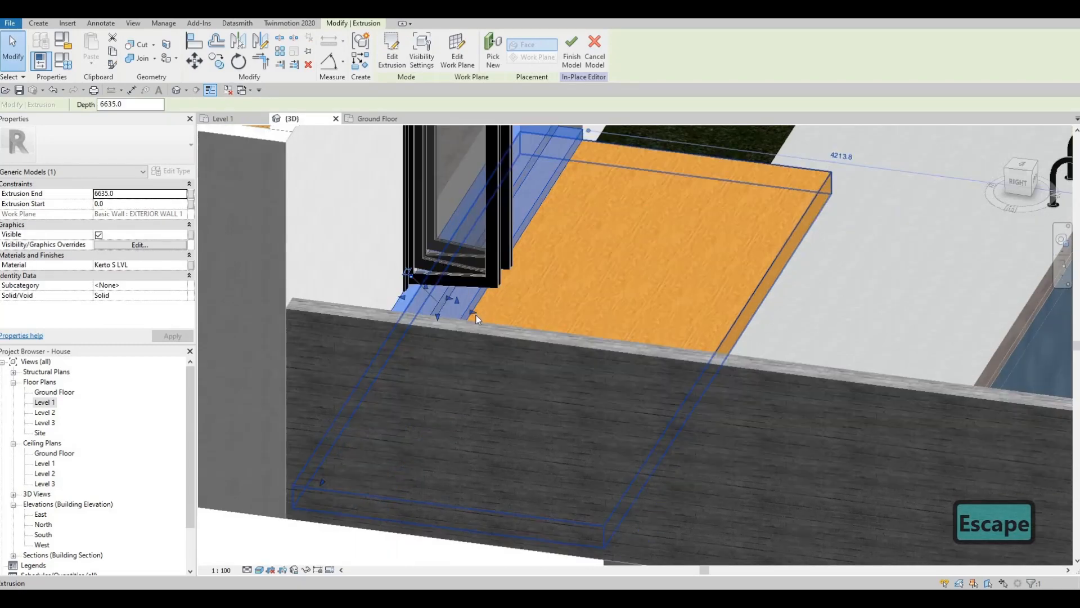
pyautogui.moveTo(477, 313); pyautogui.dragTo(582, 247)
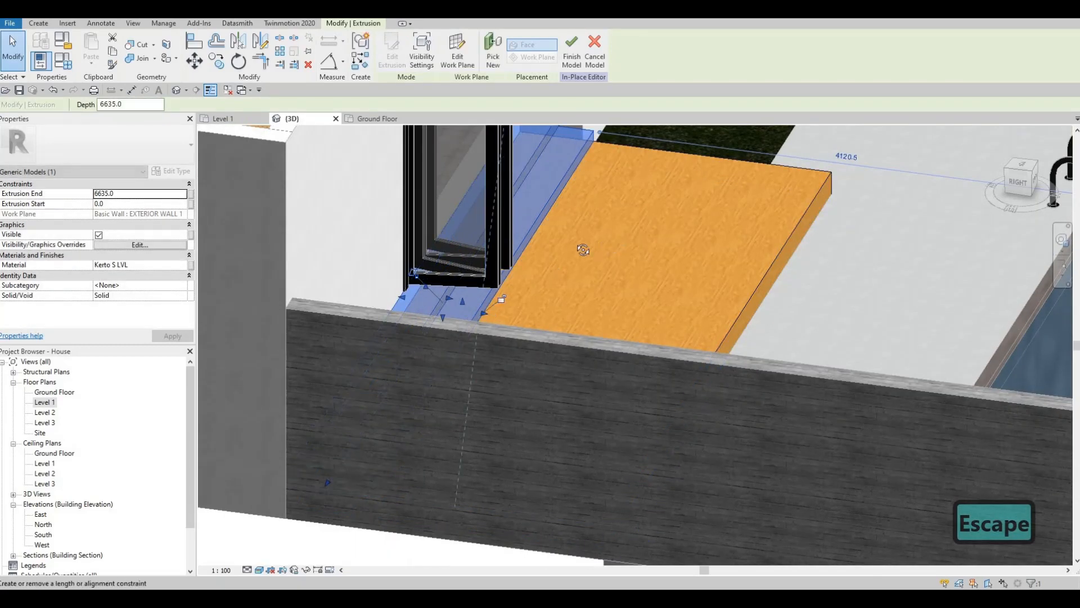
pyautogui.press('Escape')
# Examine the two-tier step and deck beside the folding door from several angles
pyautogui.scroll(-2, 572, 252)
pyautogui.keyDown('shift'); pyautogui.moveTo(573, 252); pyautogui.dragTo(474, 248, button='middle'); pyautogui.keyUp('shift')
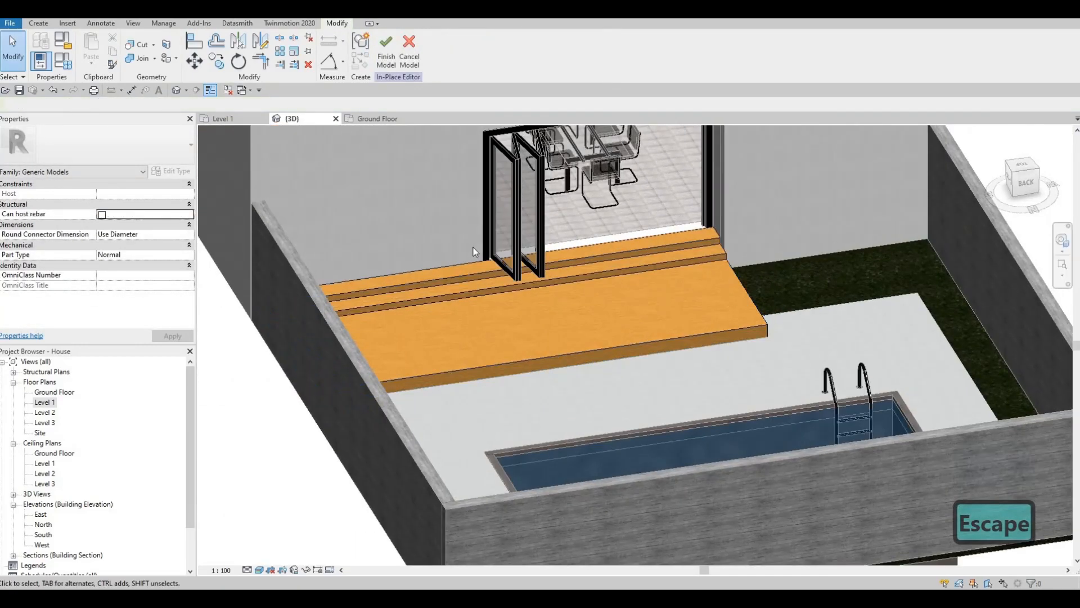
pyautogui.press('Escape')
pyautogui.keyDown('shift'); pyautogui.moveTo(659, 255); pyautogui.dragTo(421, 278, button='middle'); pyautogui.keyUp('shift')
pyautogui.keyDown('shift'); pyautogui.moveTo(523, 236); pyautogui.dragTo(598, 273, button='middle'); pyautogui.keyUp('shift')
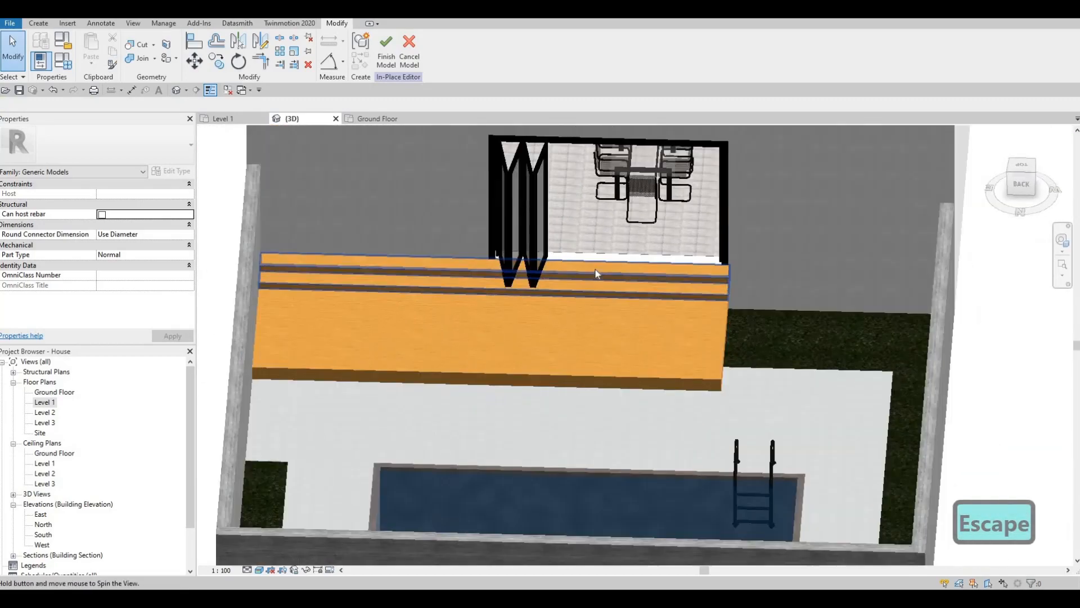
pyautogui.moveTo(754, 336); pyautogui.dragTo(712, 263, button='middle')
pyautogui.press('Escape')
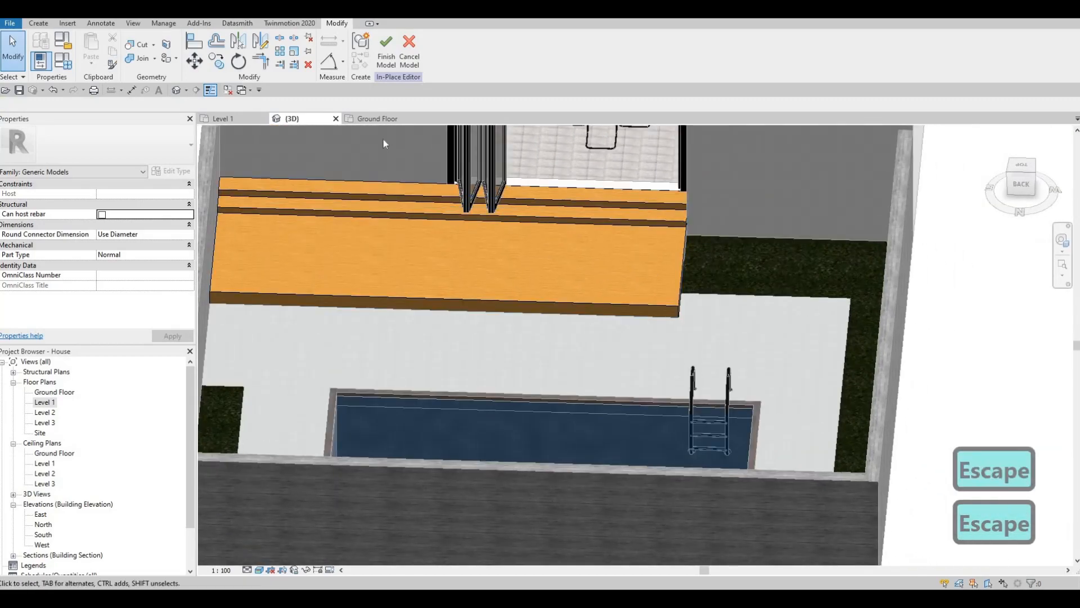
pyautogui.scroll(-2, 383, 143)
# Start a sweep and pick the lower front and side edges of the wooden deck as its path
pyautogui.click(38, 23)
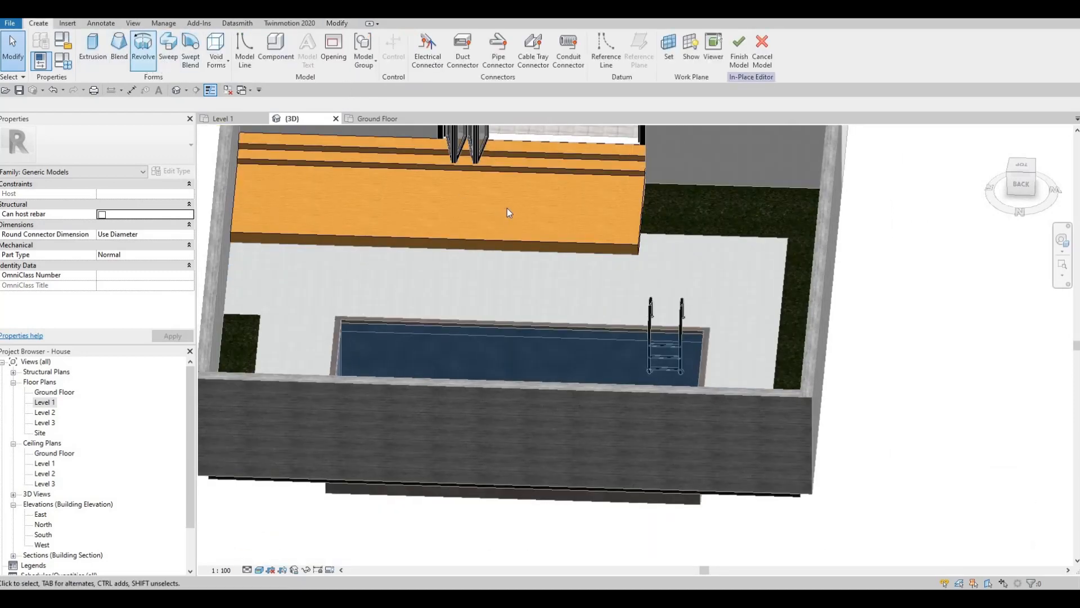
pyautogui.click(168, 50)
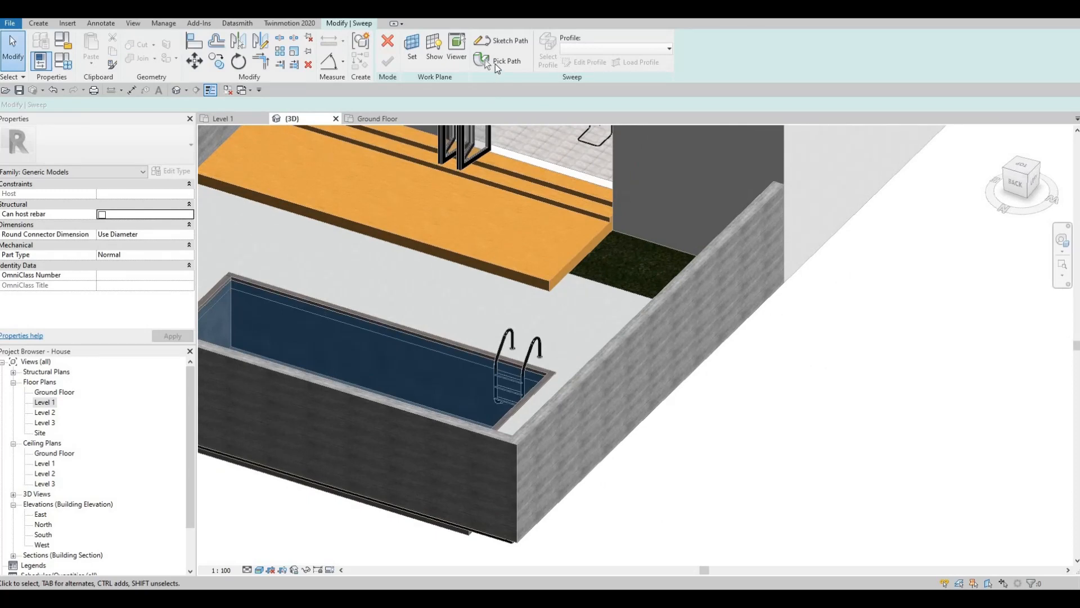
pyautogui.click(494, 61)
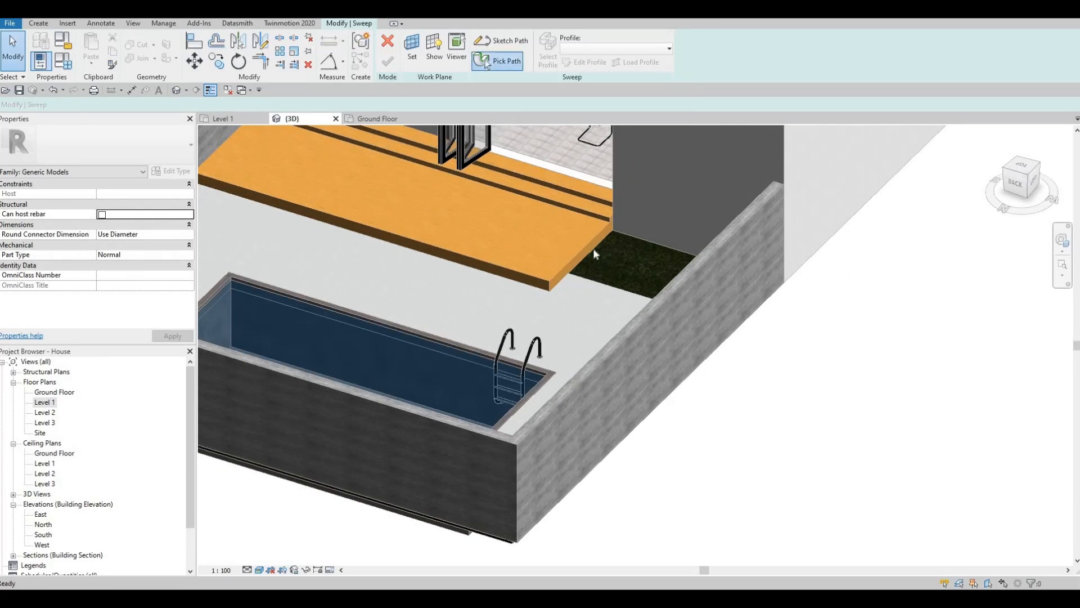
pyautogui.click(592, 248)
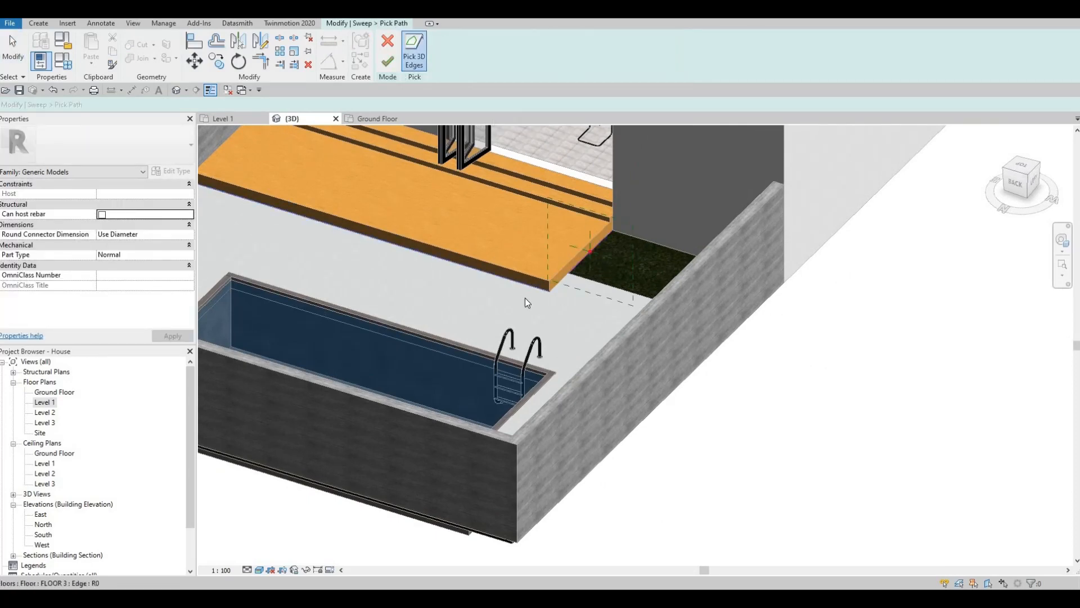
pyautogui.press('Escape')
pyautogui.press('Escape')
# Trim the two path lines to meet at the deck's lower corner and finish the sweep path
pyautogui.scroll(5, 571, 294)
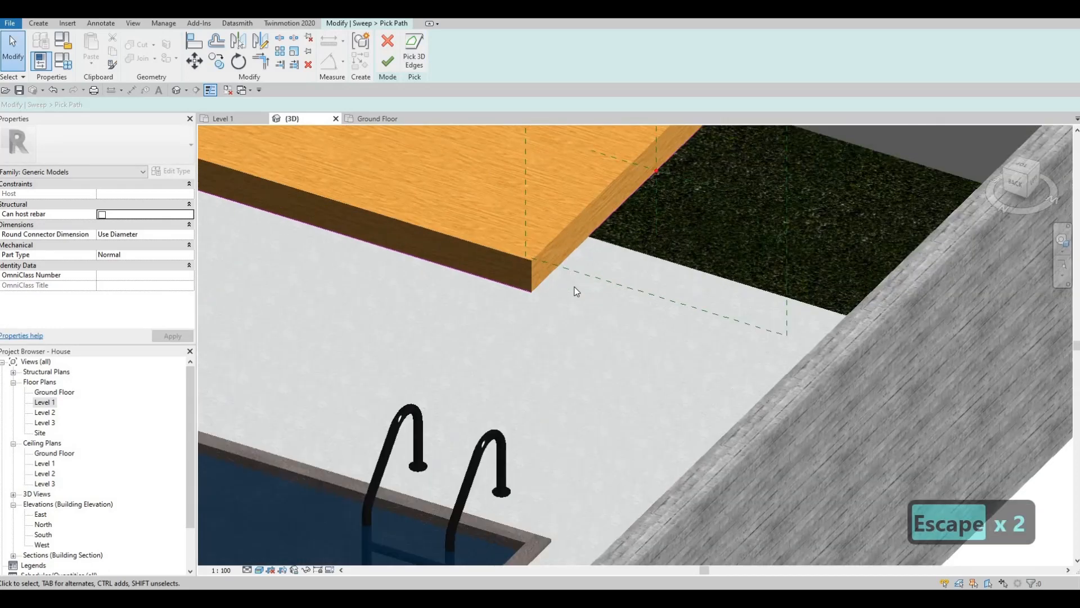
pyautogui.press('t')
pyautogui.press('r')
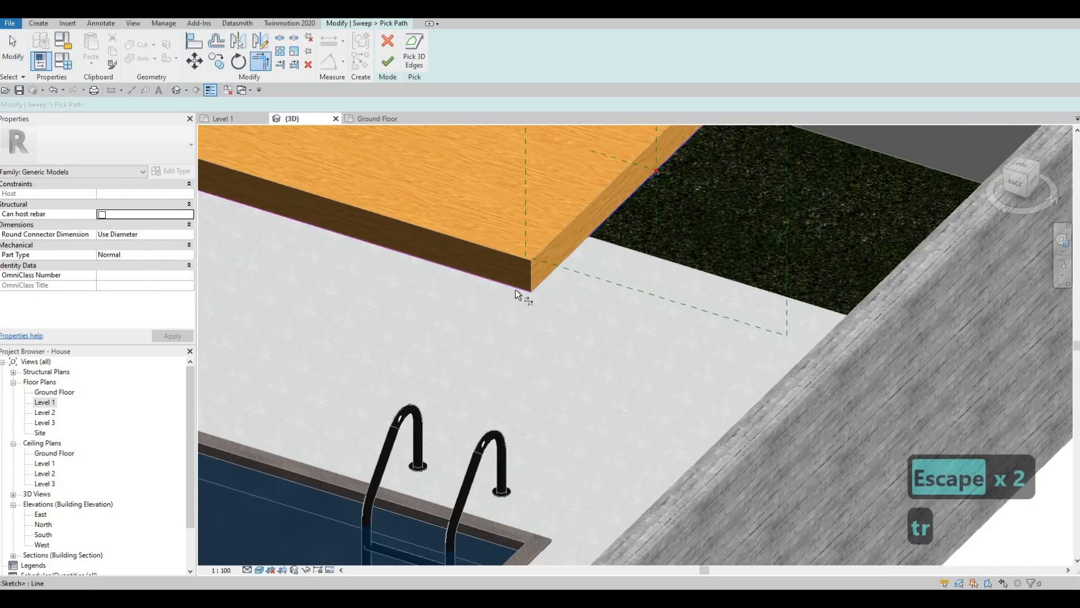
pyautogui.scroll(-3, 518, 270)
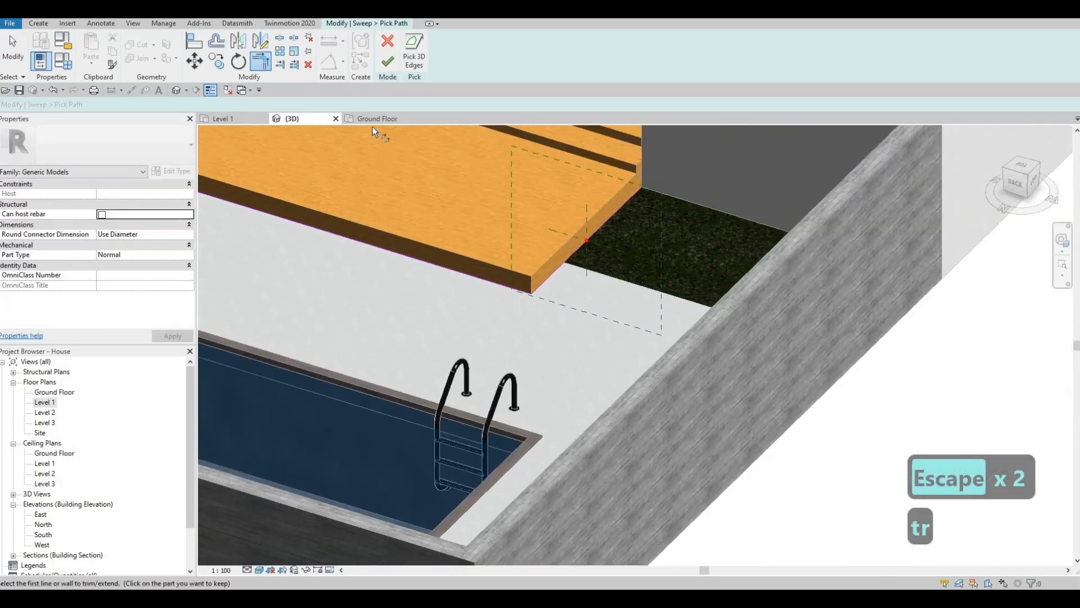
pyautogui.click(388, 63)
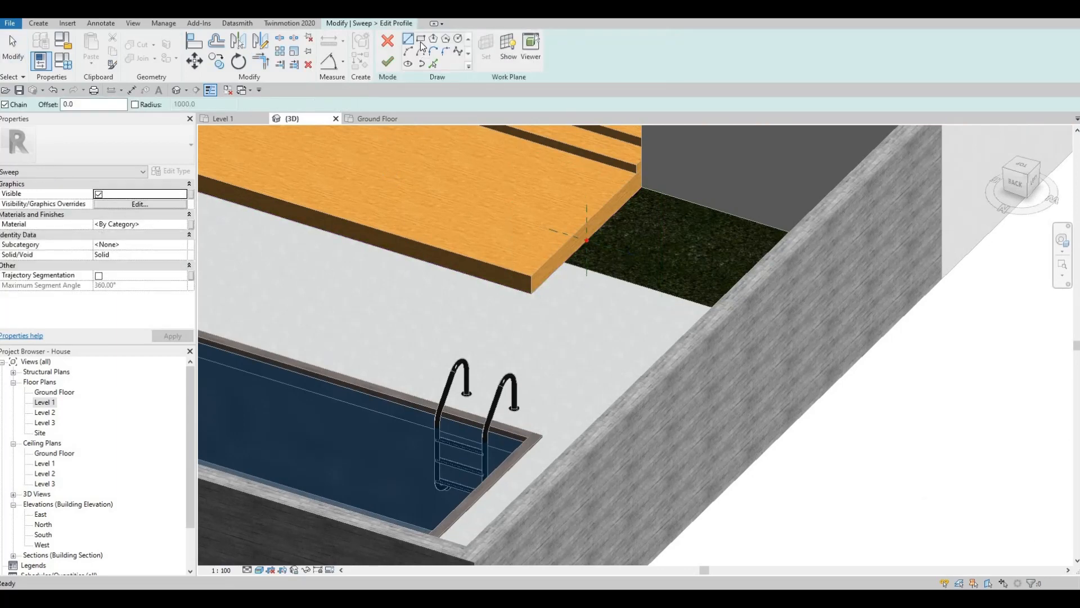
# Sketch a rectangular sweep profile about 120 wide and 140 high from the path's reference point on the deck's side edge
pyautogui.keyDown('shift'); pyautogui.moveTo(624, 200); pyautogui.dragTo(696, 205, button='middle'); pyautogui.keyUp('shift')
pyautogui.scroll(2, 680, 159)
pyautogui.click(665, 161)
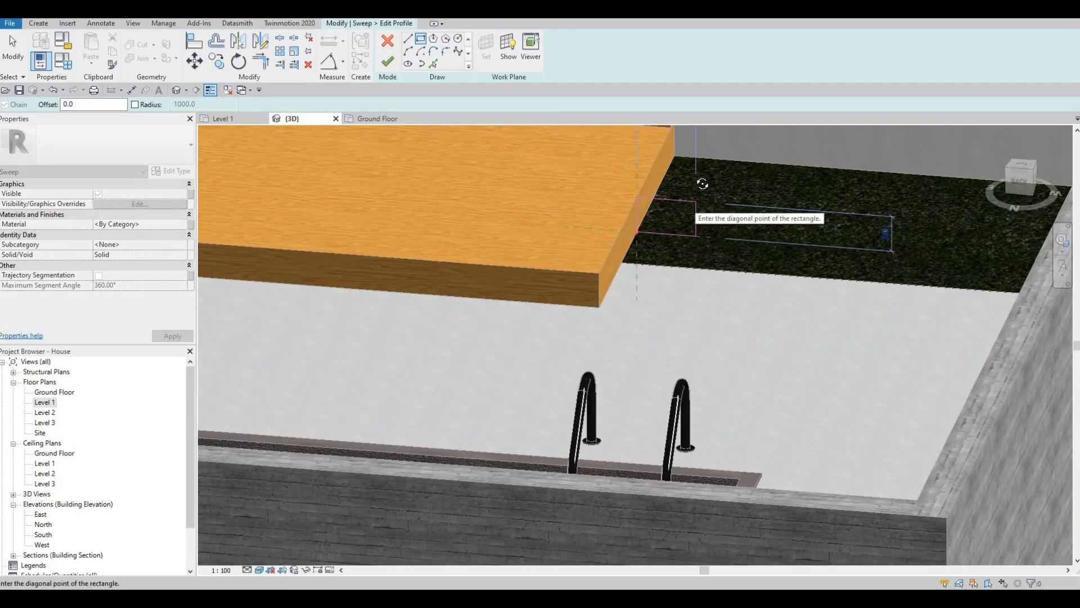
pyautogui.keyDown('shift'); pyautogui.moveTo(679, 147); pyautogui.dragTo(663, 221, button='middle'); pyautogui.keyUp('shift')
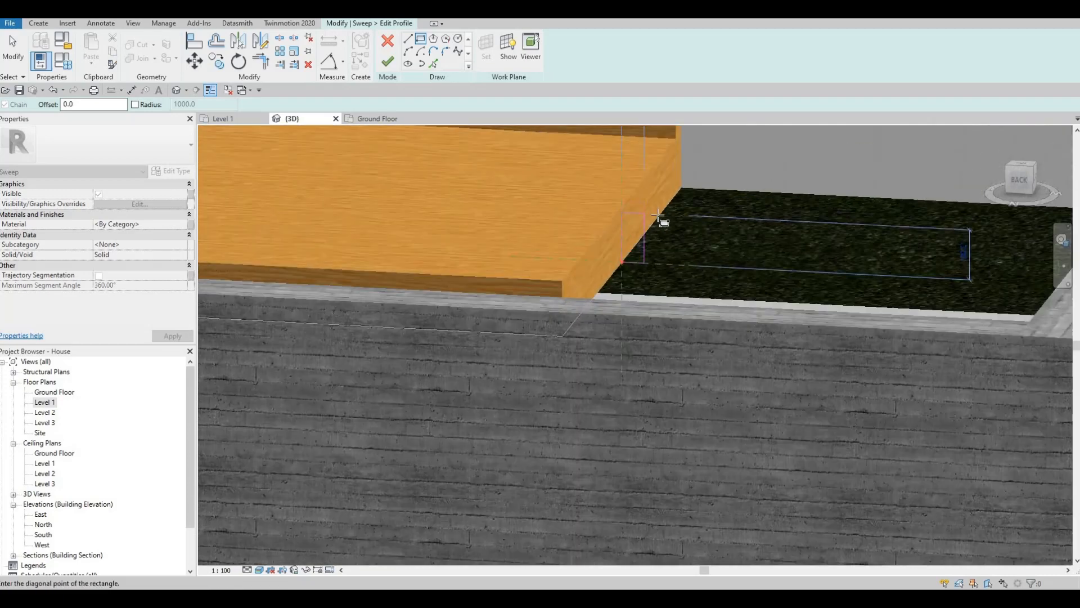
pyautogui.scroll(1, 670, 226)
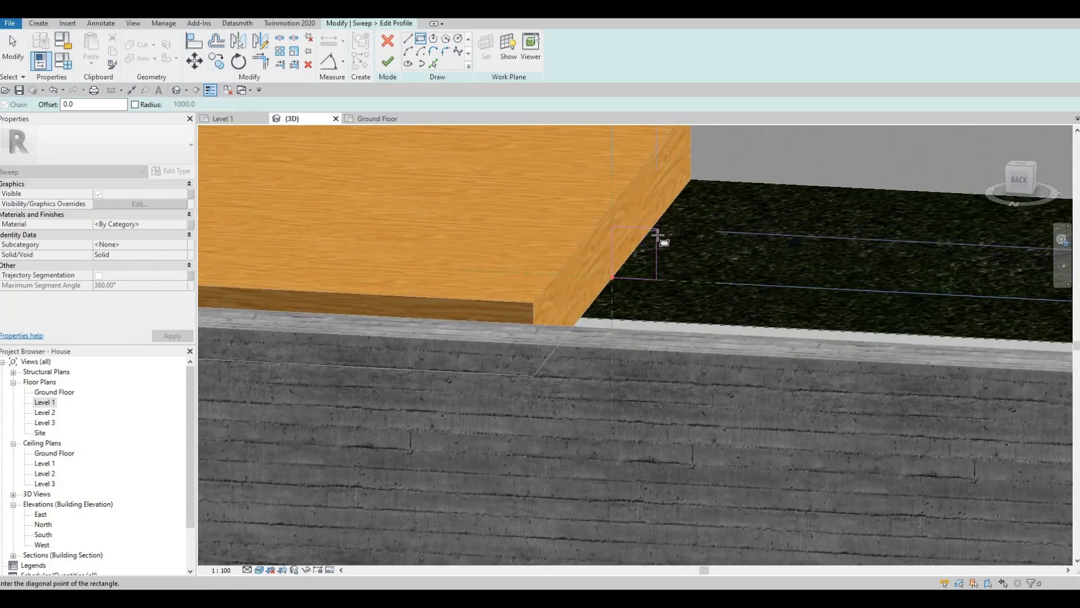
pyautogui.press('Escape')
pyautogui.press('Escape')
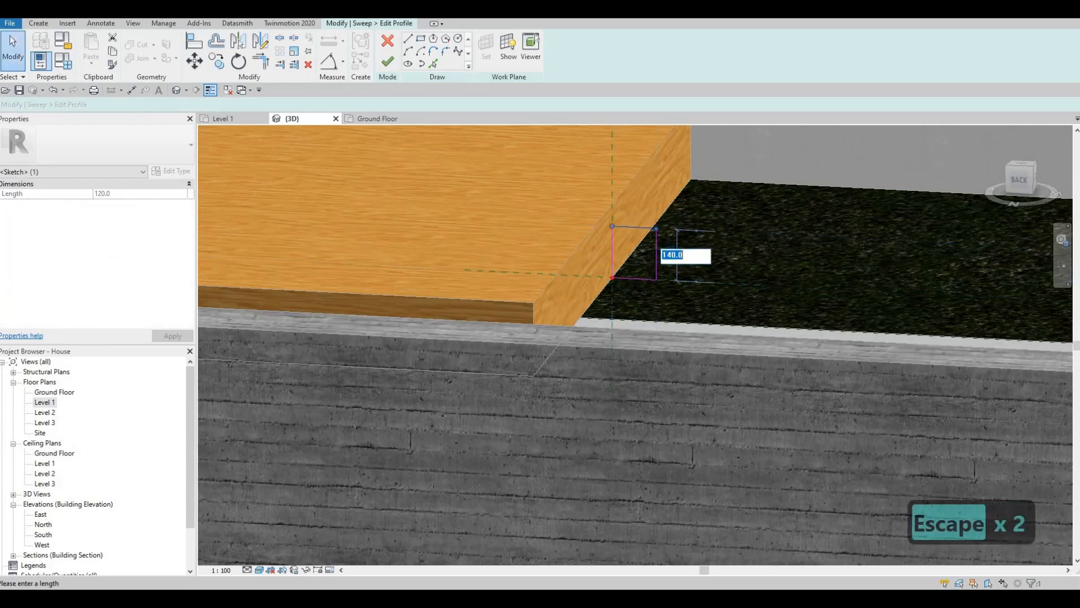
# Set the sweep profile rectangle's height to 100 and its width to 200
pyautogui.write('100')
pyautogui.press('Return')
pyautogui.press('Escape')
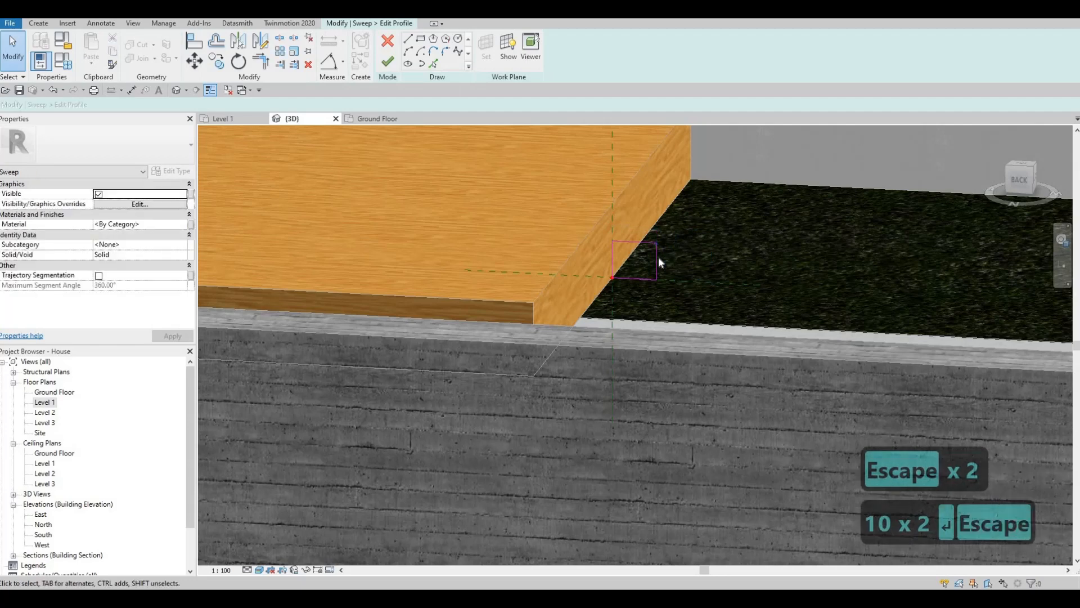
pyautogui.click(657, 256)
pyautogui.moveTo(692, 258); pyautogui.dragTo(693, 258)
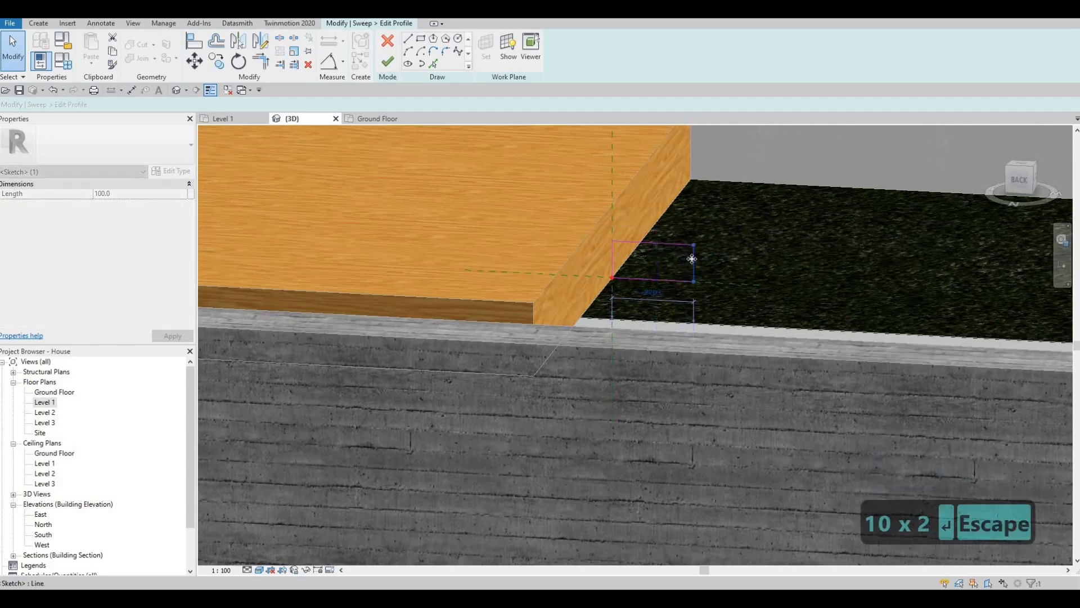
pyautogui.click(668, 278)
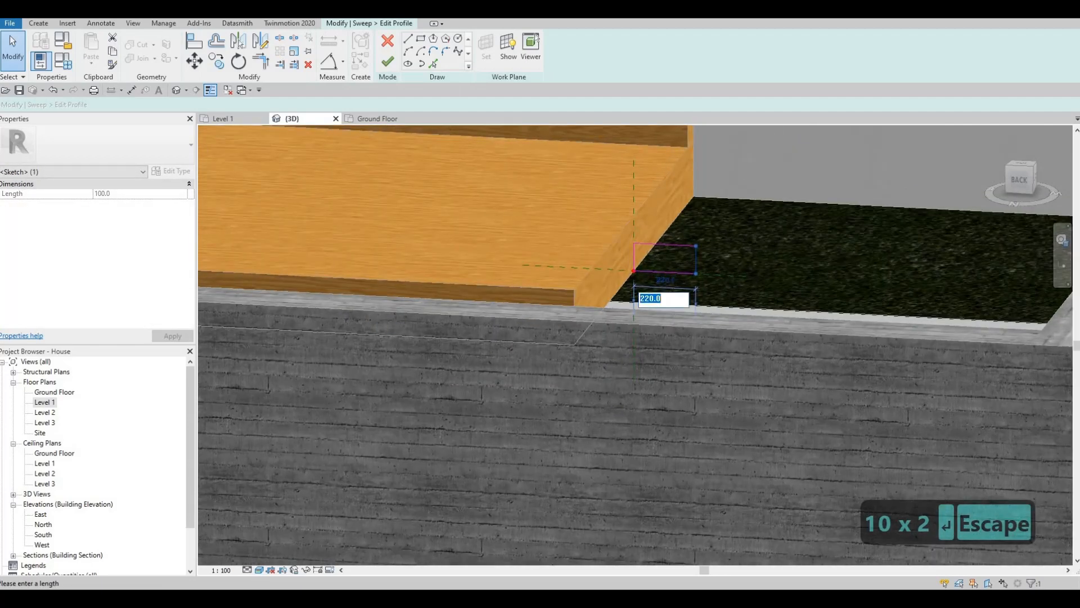
pyautogui.write('200')
pyautogui.press('Return')
pyautogui.press('Escape')
# Finish the profile and the sweep to form a low step around the deck's front and side
pyautogui.scroll(-3, 635, 274)
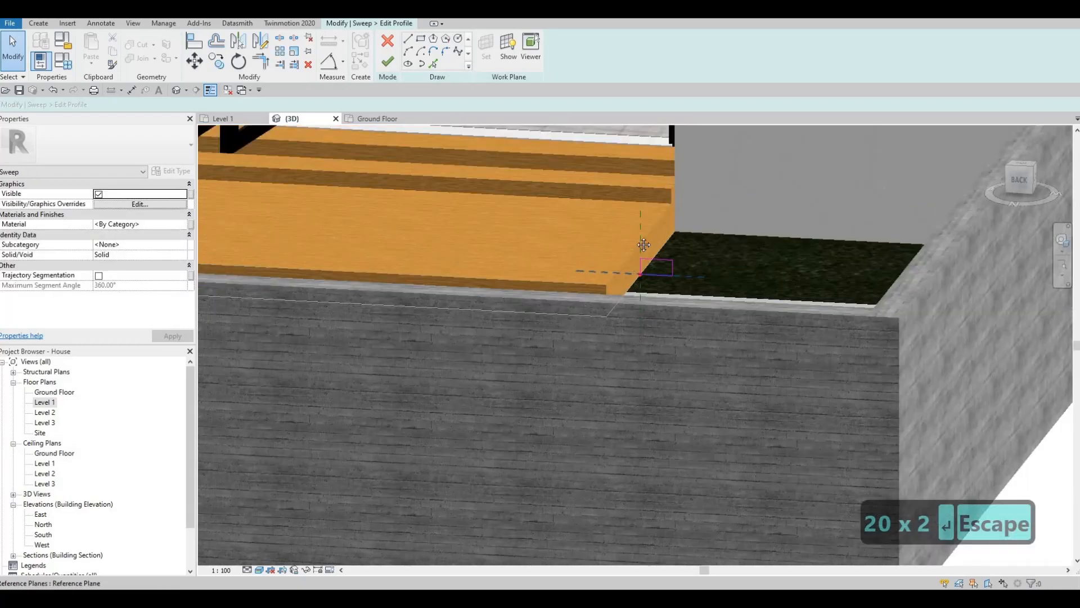
pyautogui.keyDown('shift'); pyautogui.moveTo(636, 264); pyautogui.dragTo(568, 258, button='middle'); pyautogui.keyUp('shift')
pyautogui.scroll(-1, 568, 259)
pyautogui.click(387, 61)
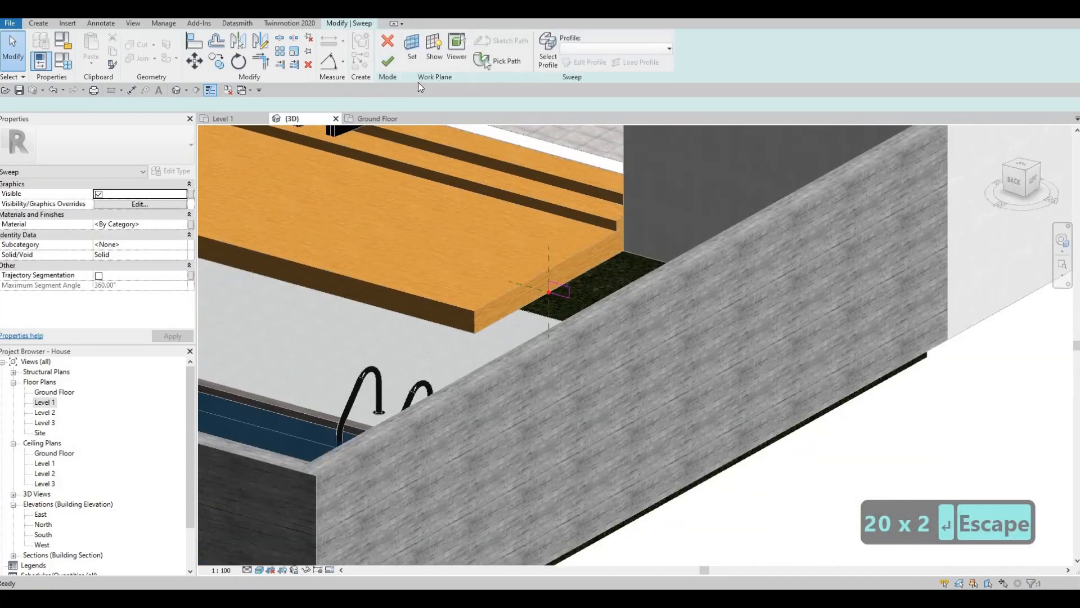
pyautogui.scroll(-2, 416, 216)
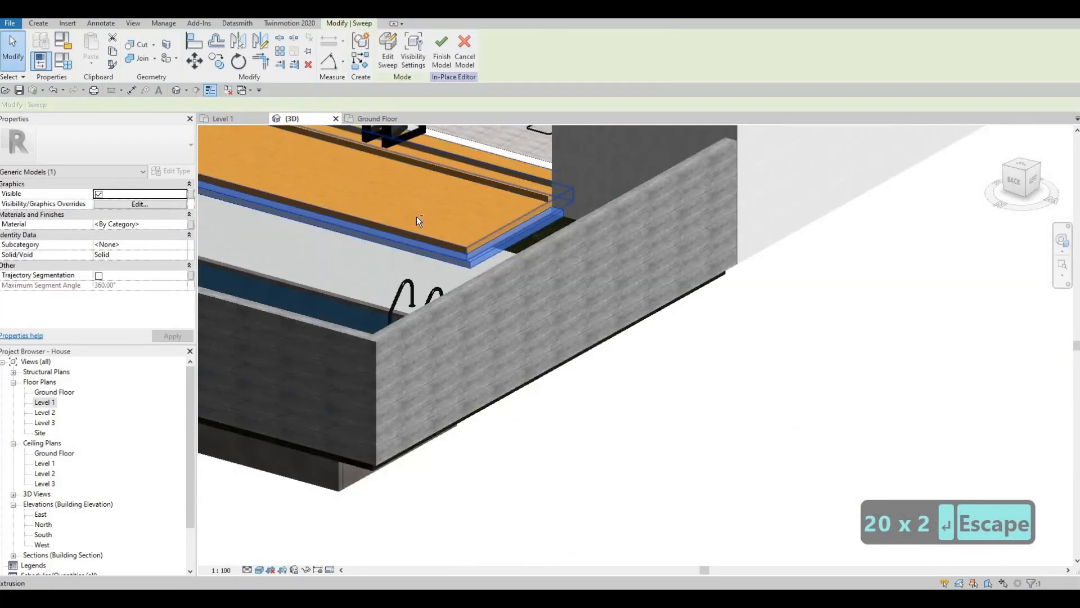
pyautogui.press('Escape')
pyautogui.keyDown('shift'); pyautogui.moveTo(466, 307); pyautogui.dragTo(585, 356, button='middle'); pyautogui.keyUp('shift')
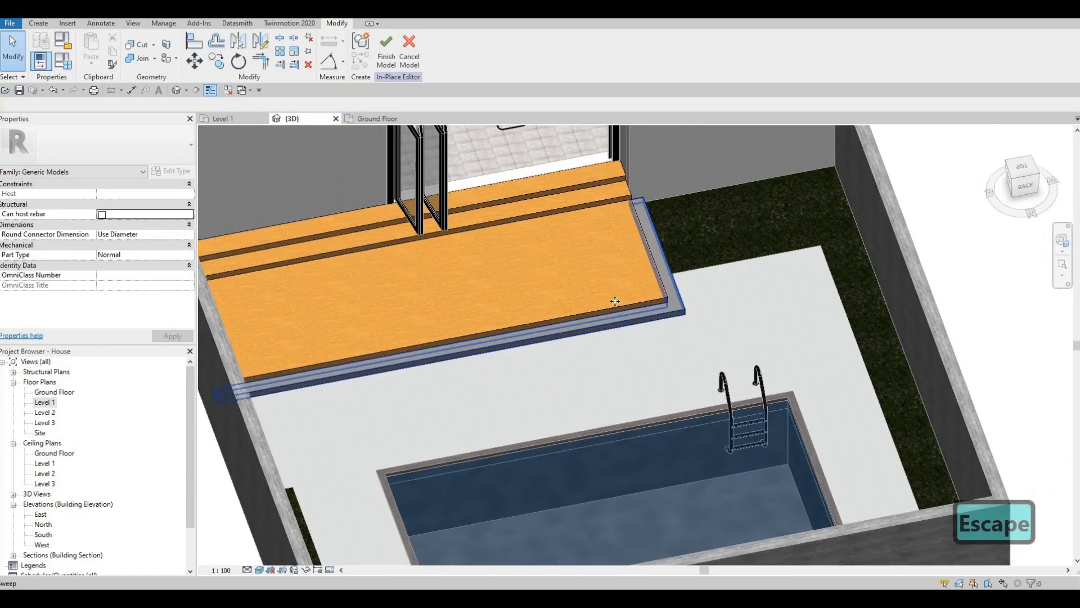
# Copy the material name Kerto S LVL from the wooden deck extrusion
pyautogui.click(405, 274)
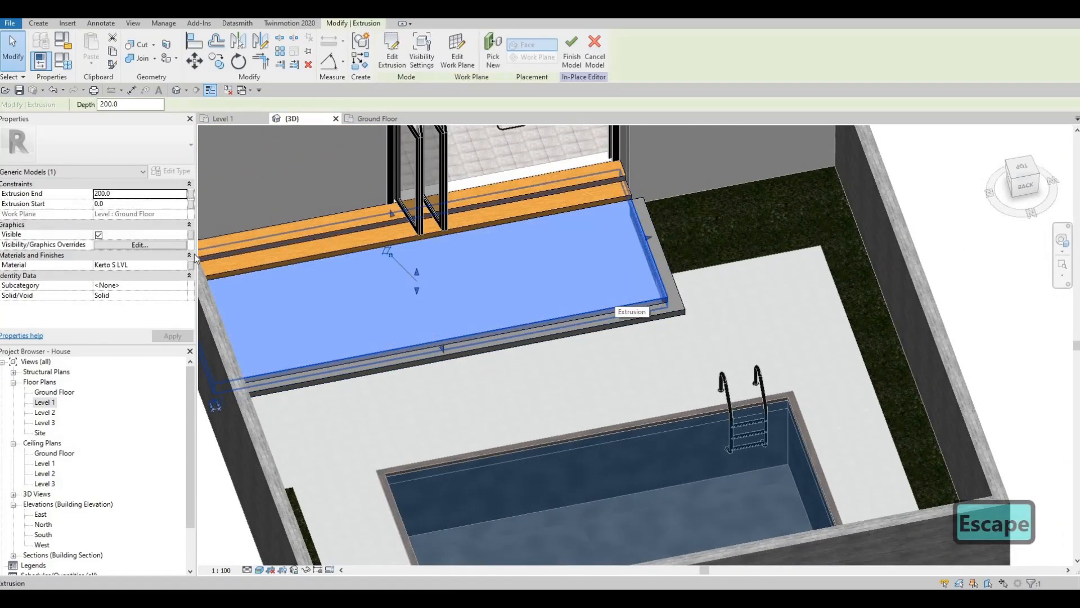
pyautogui.click(152, 264)
pyautogui.hotkey('ctrl', 'c')
pyautogui.press('Escape')
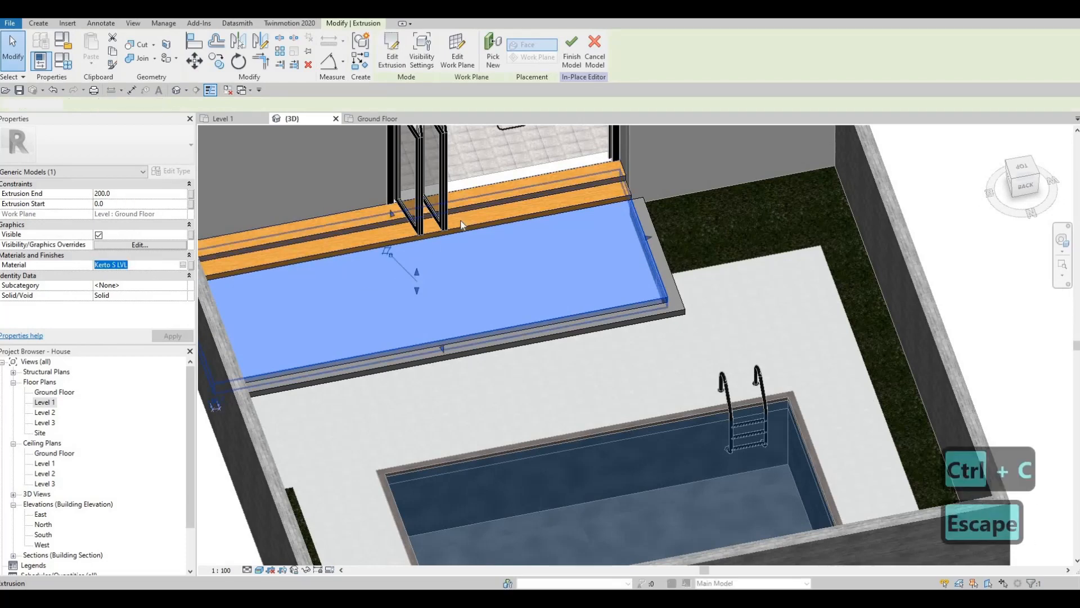
# Set the material of the low step sweep around the deck to Kerto S LVL
pyautogui.press('Escape')
pyautogui.click(563, 319)
pyautogui.click(615, 322)
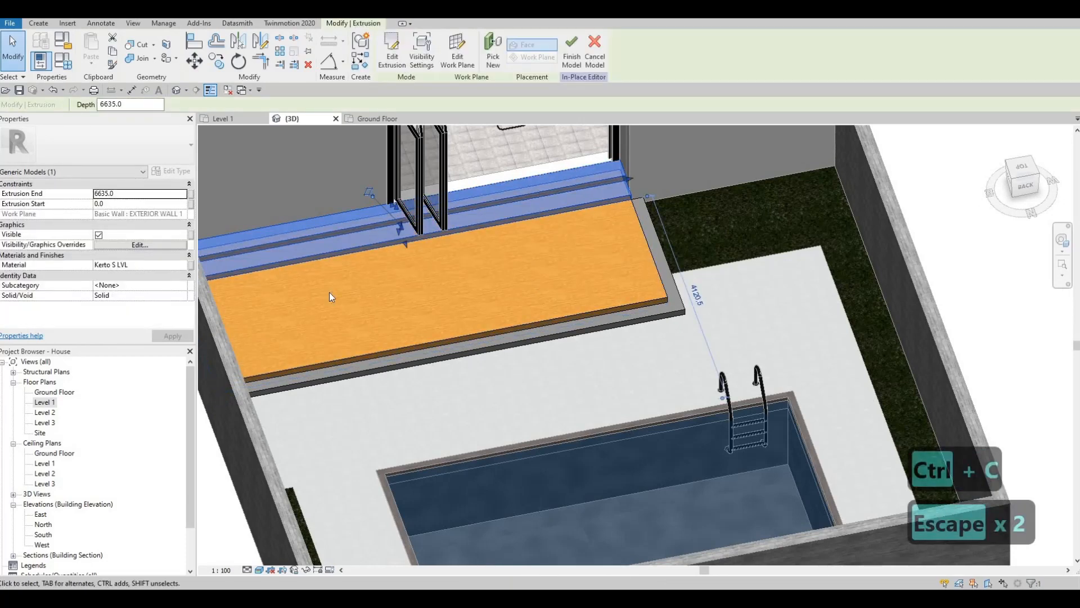
pyautogui.click(152, 226)
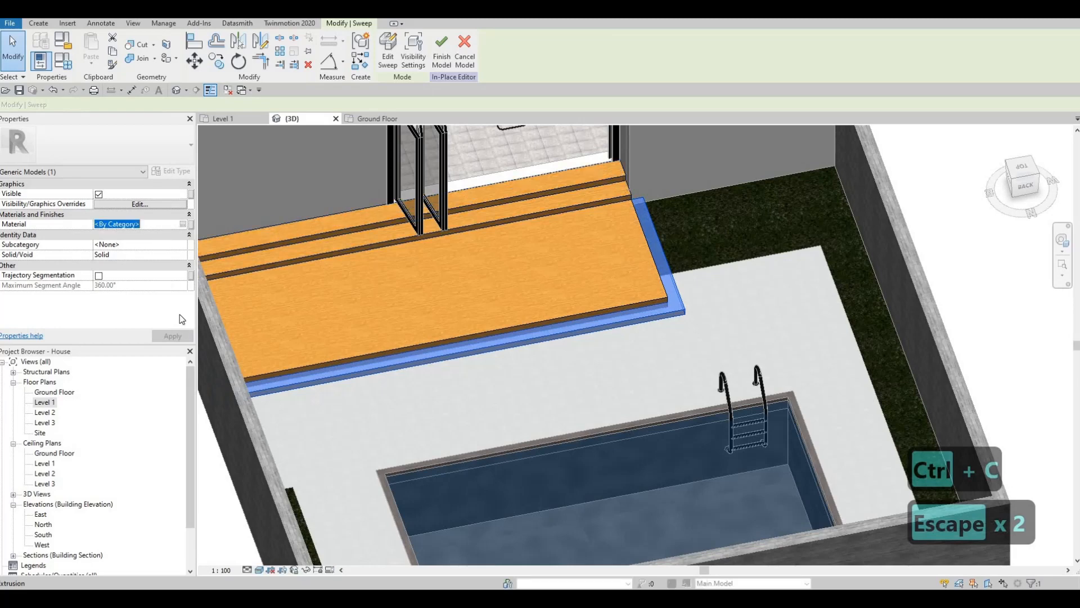
pyautogui.hotkey('ctrl', 'v')
pyautogui.press('Escape')
pyautogui.press('Escape')
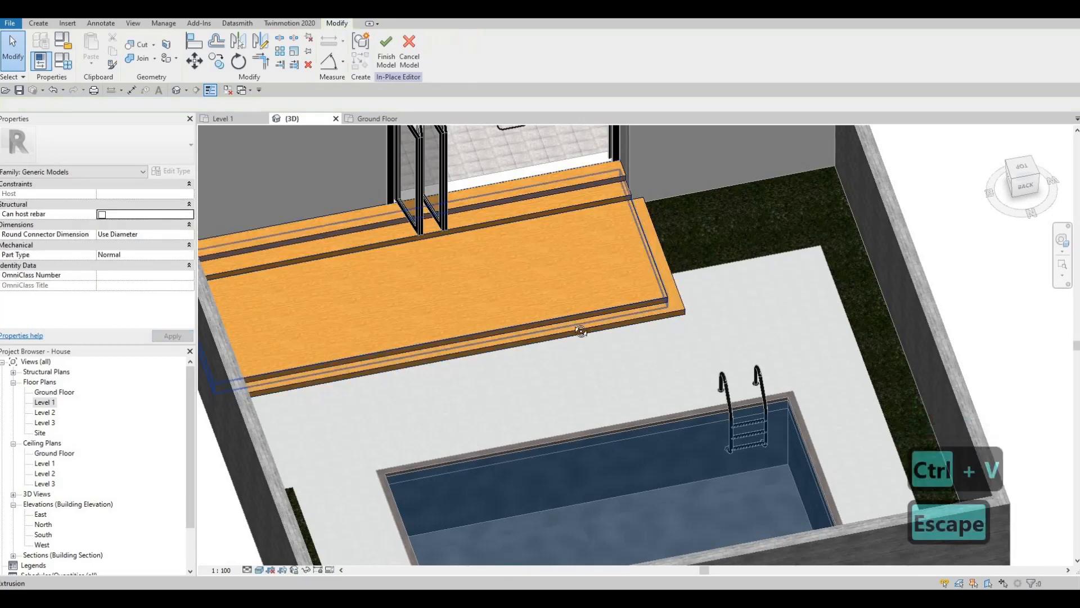
# Try to finish the in-place deck and steps model from the Ground Floor plan and from the 3D view
pyautogui.keyDown('shift'); pyautogui.moveTo(626, 288); pyautogui.dragTo(646, 278, button='middle'); pyautogui.keyUp('shift')
pyautogui.scroll(1, 647, 278)
pyautogui.click(647, 278)
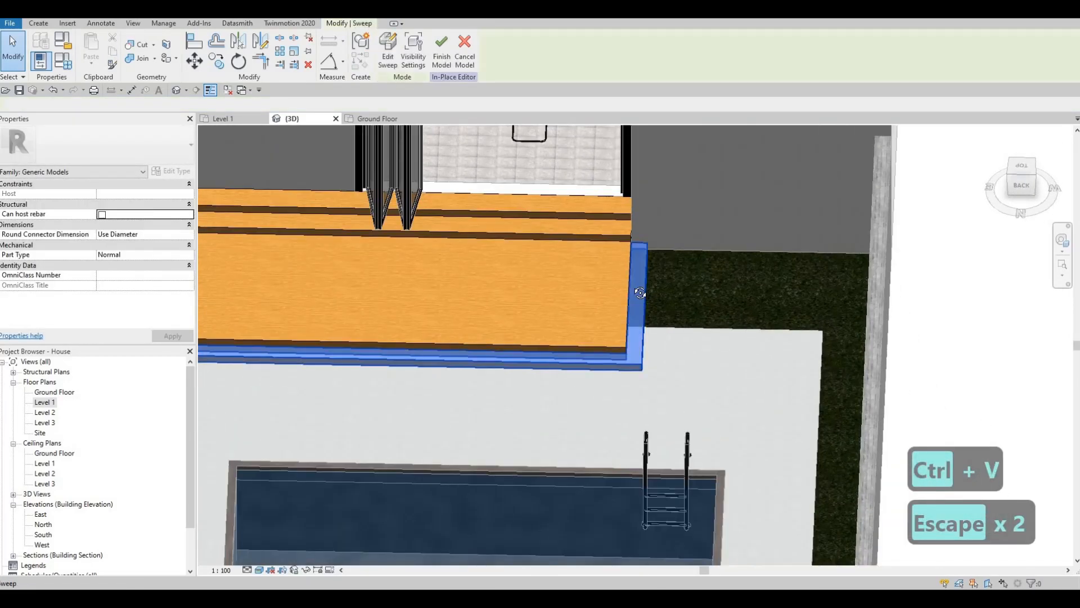
pyautogui.keyDown('shift'); pyautogui.moveTo(699, 239); pyautogui.dragTo(569, 265, button='middle'); pyautogui.keyUp('shift')
pyautogui.press('Escape')
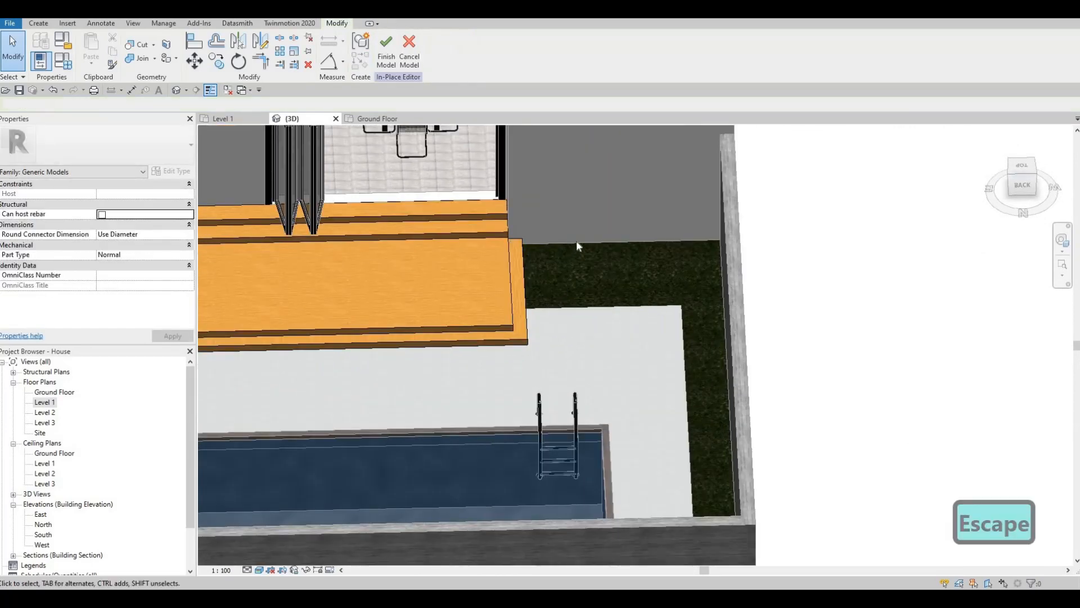
pyautogui.doubleClick(49, 401)
pyautogui.click(376, 118)
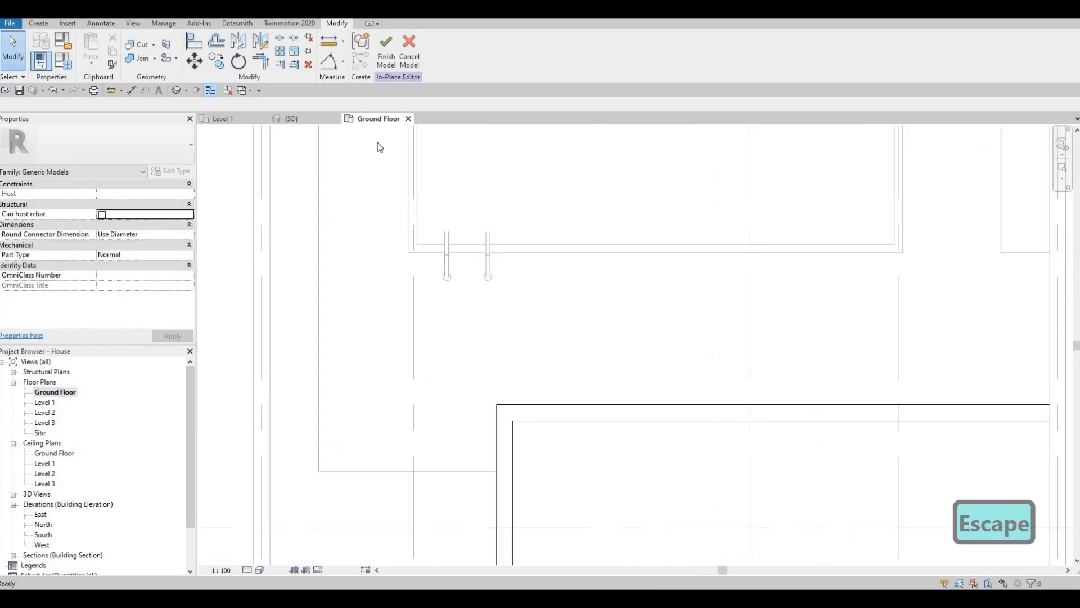
pyautogui.click(387, 56)
pyautogui.scroll(-2, 485, 297)
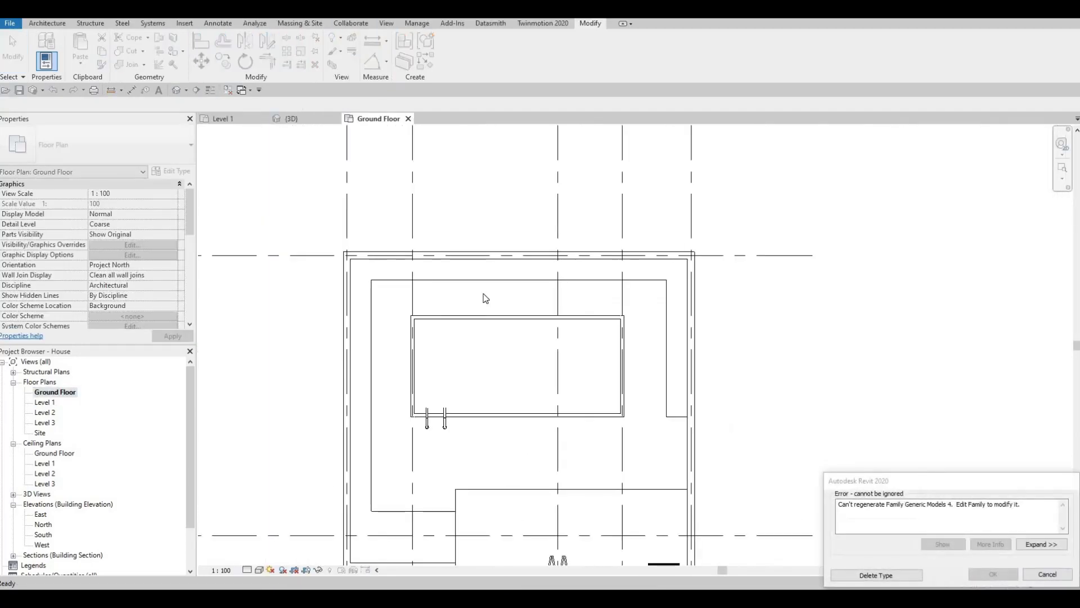
pyautogui.press('Escape')
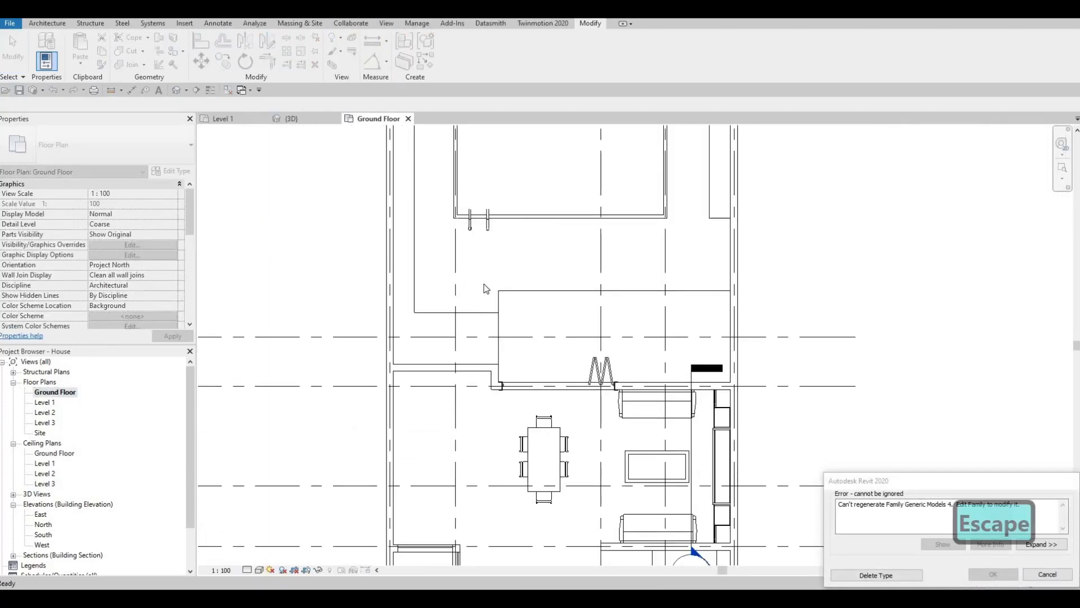
pyautogui.press('Escape')
pyautogui.scroll(-2, 637, 292)
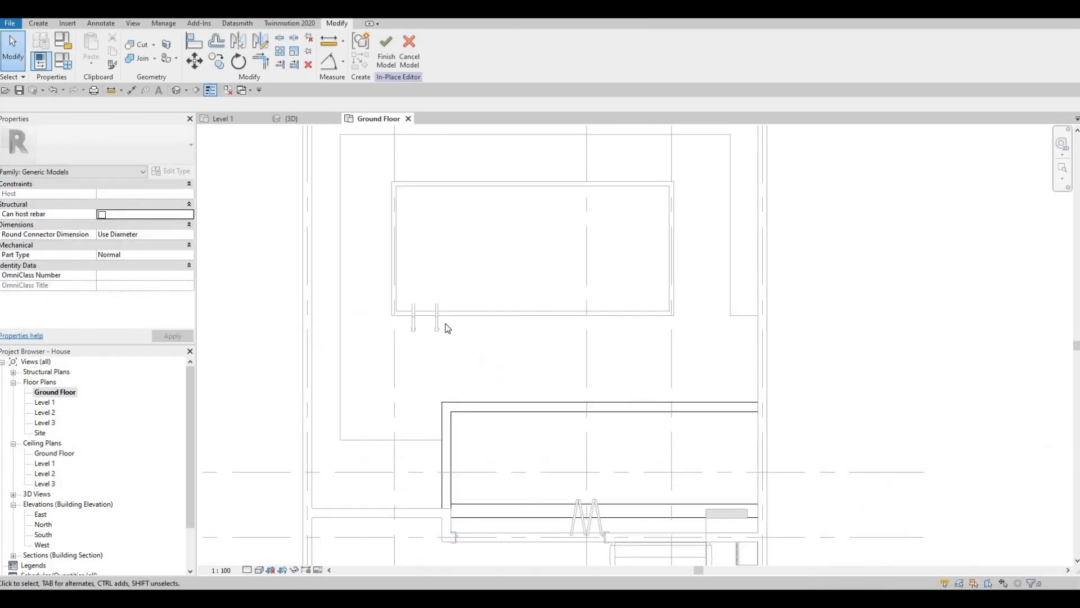
pyautogui.scroll(-1, 473, 370)
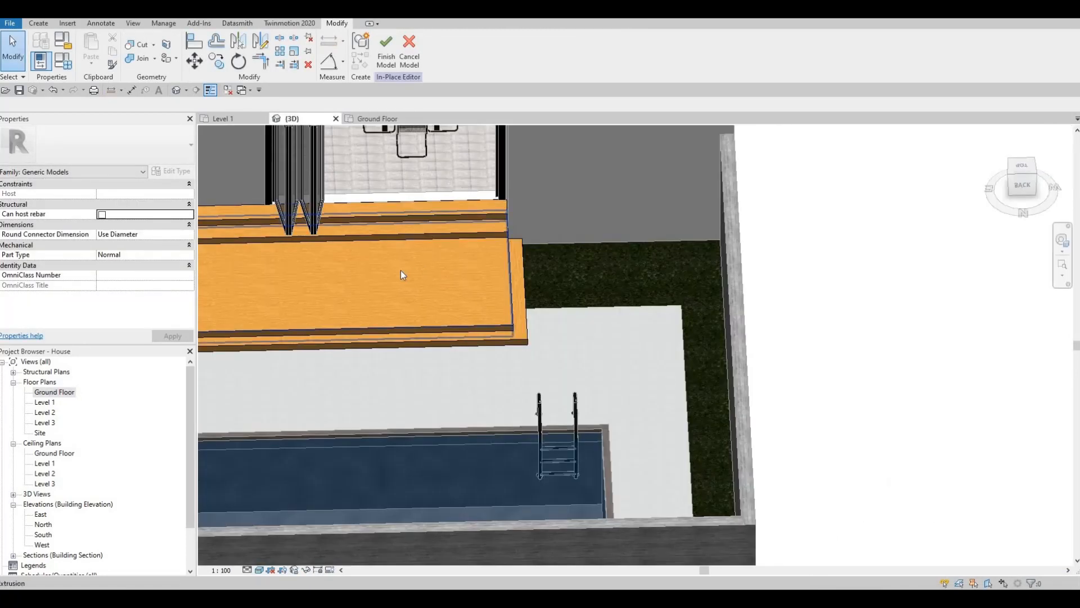
pyautogui.press('Escape')
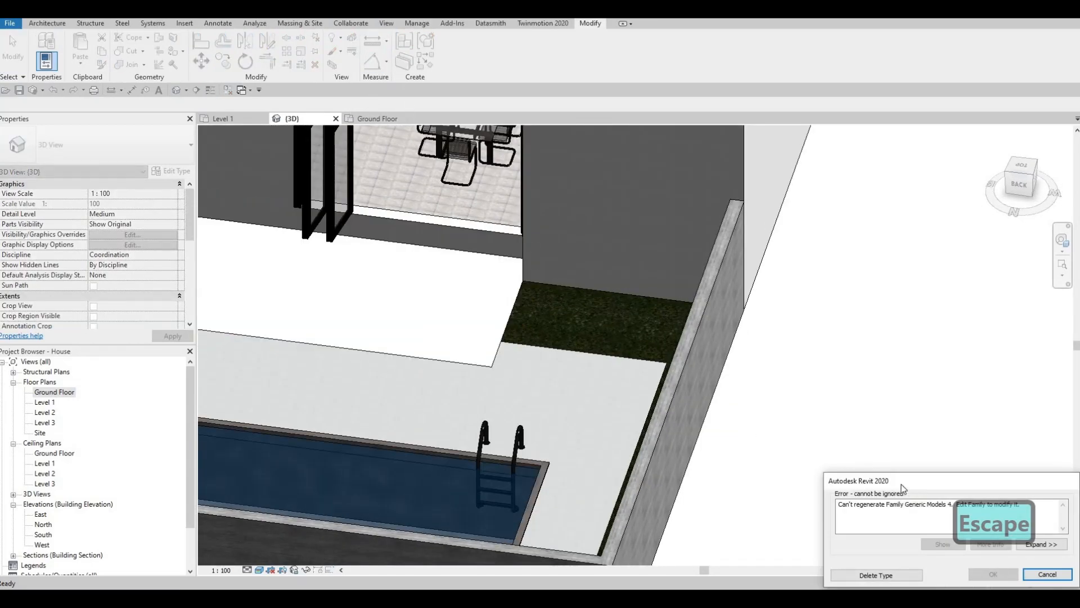
pyautogui.press('Escape')
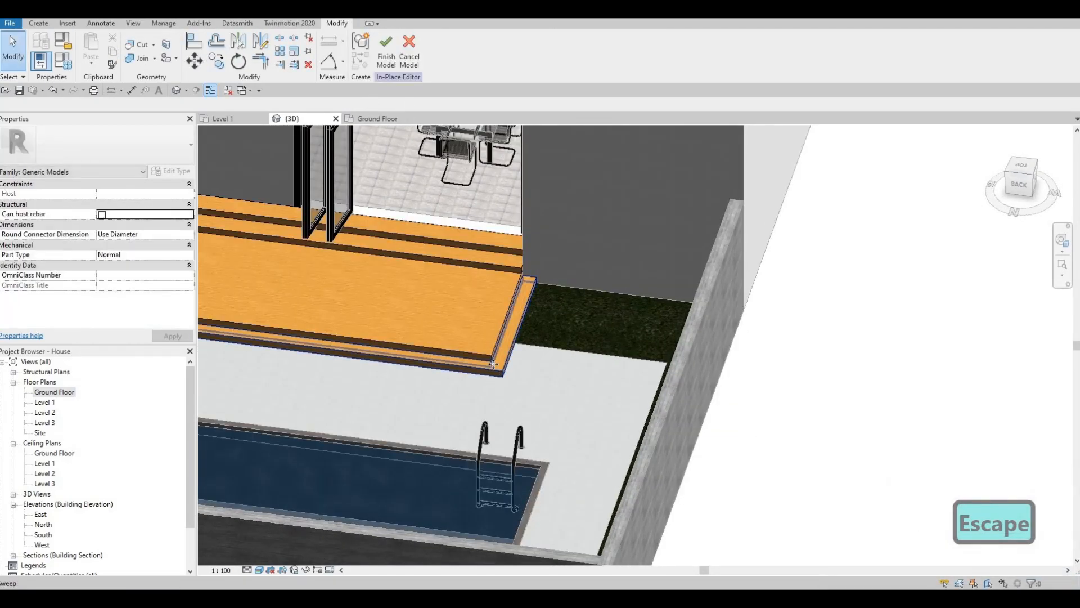
# Edit the low step sweep's rectangular profile, set its width to 300, and finish the profile and the sweep
pyautogui.click(502, 330)
pyautogui.scroll(2, 501, 332)
pyautogui.click(388, 56)
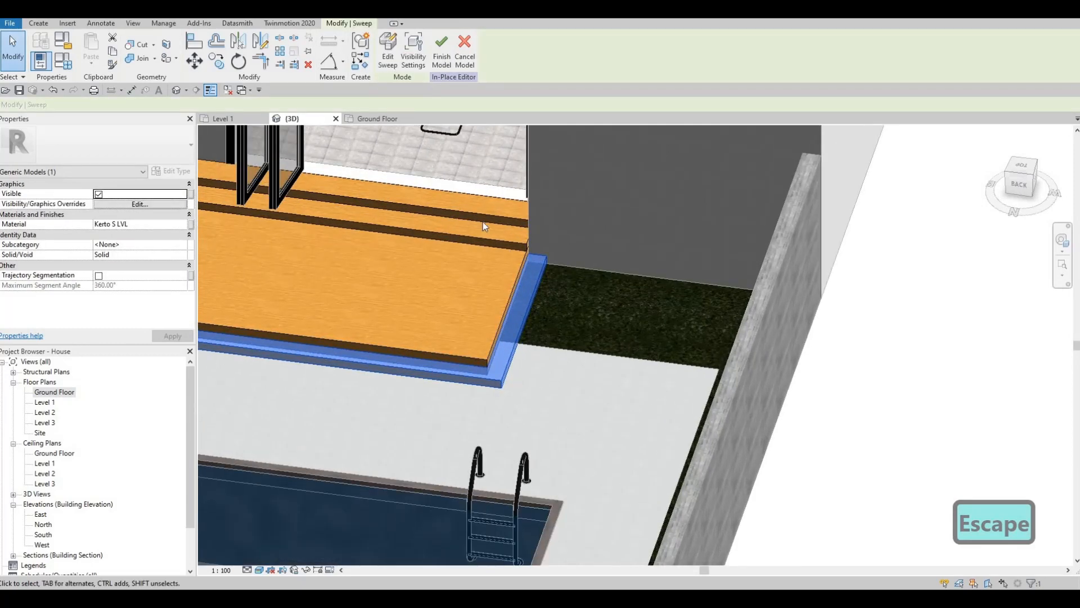
pyautogui.scroll(3, 522, 307)
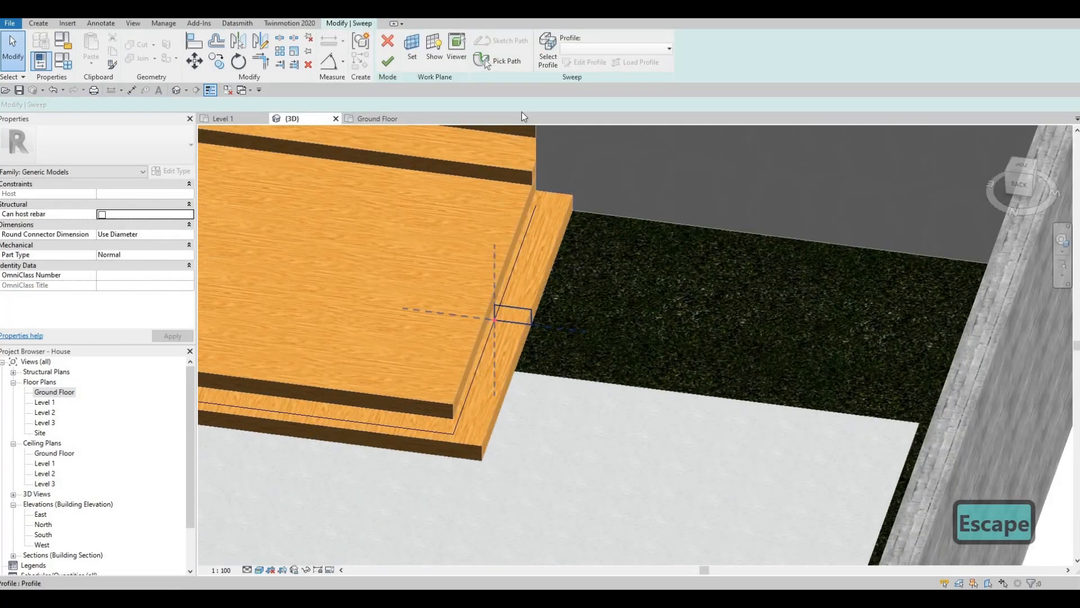
pyautogui.click(548, 55)
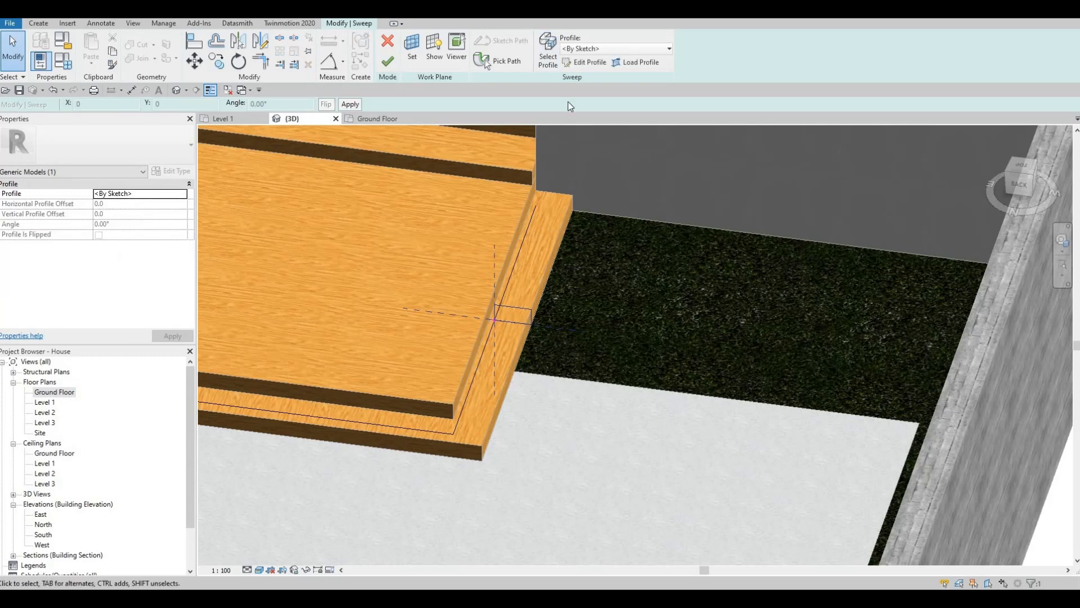
pyautogui.doubleClick(529, 321)
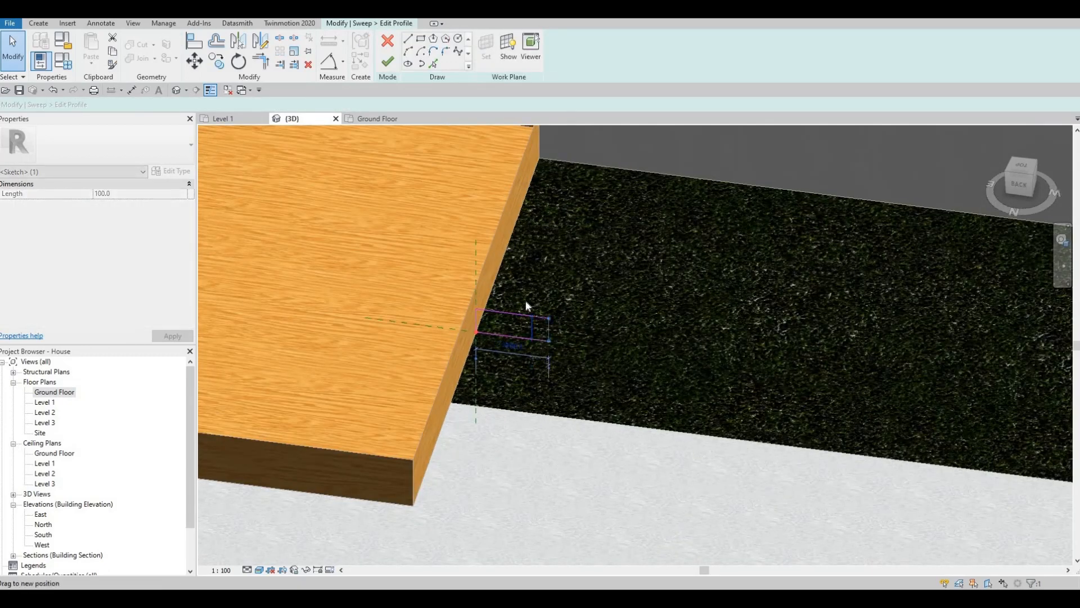
pyautogui.click(517, 350)
pyautogui.write('3')
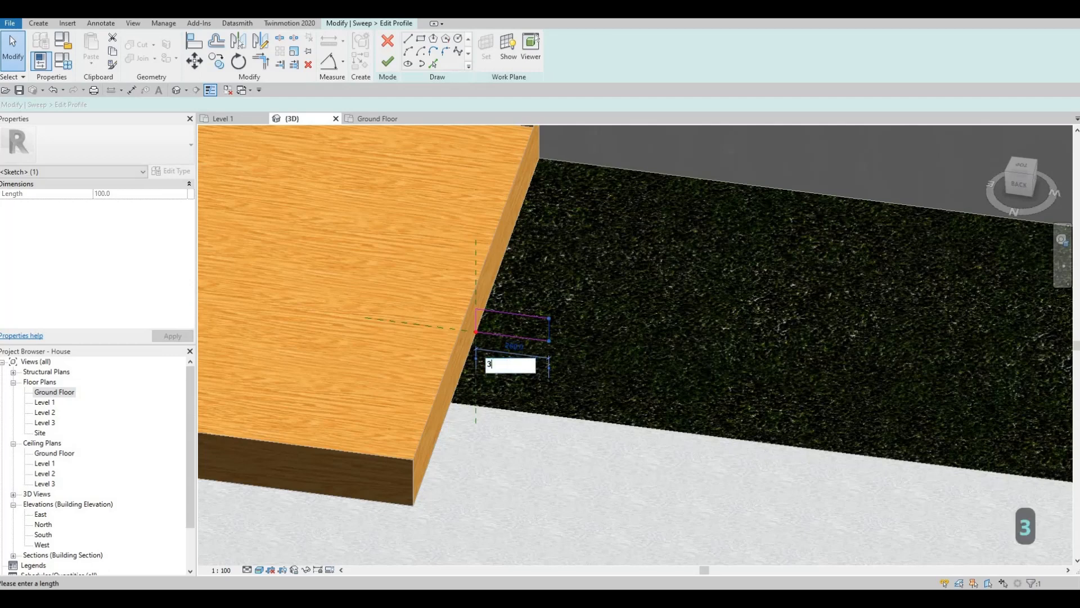
pyautogui.write('00')
pyautogui.press('Return')
pyautogui.press('Escape')
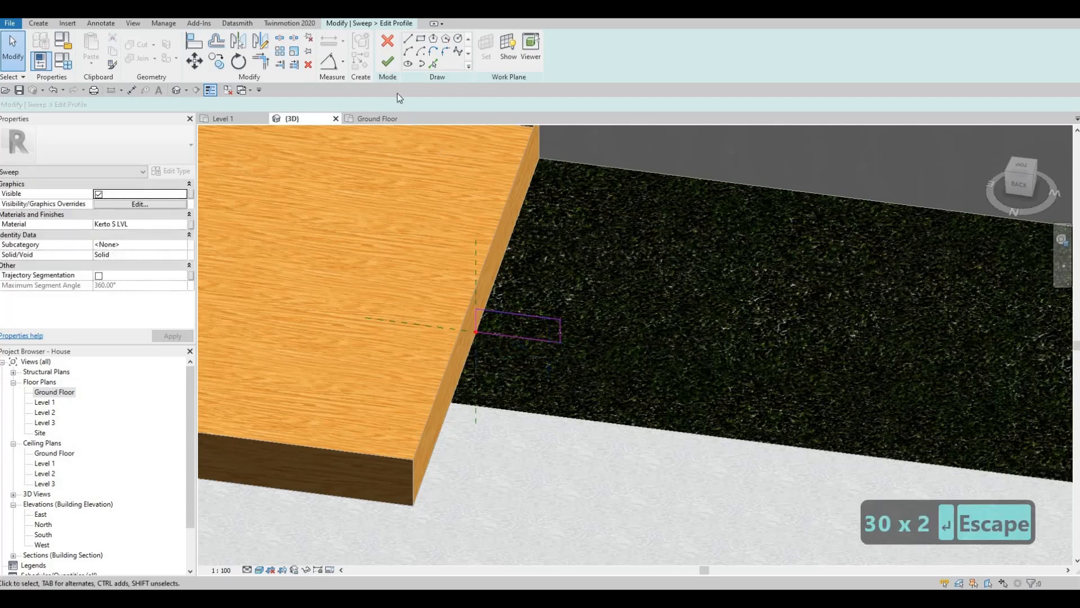
pyautogui.click(387, 62)
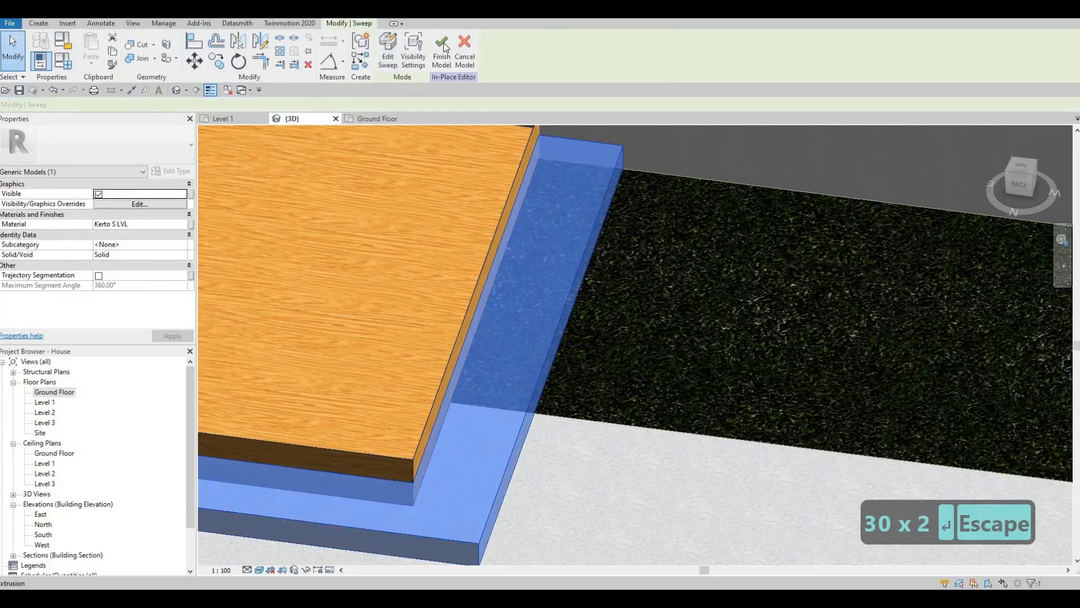
# Try to finish the in-place model with the widened low step
pyautogui.click(443, 46)
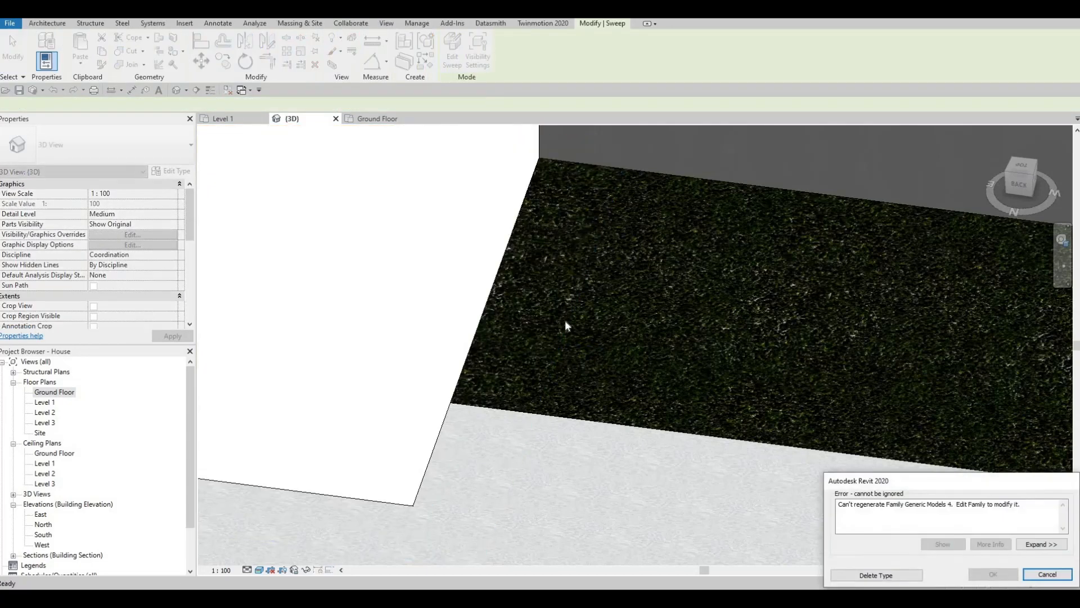
pyautogui.scroll(-5, 619, 332)
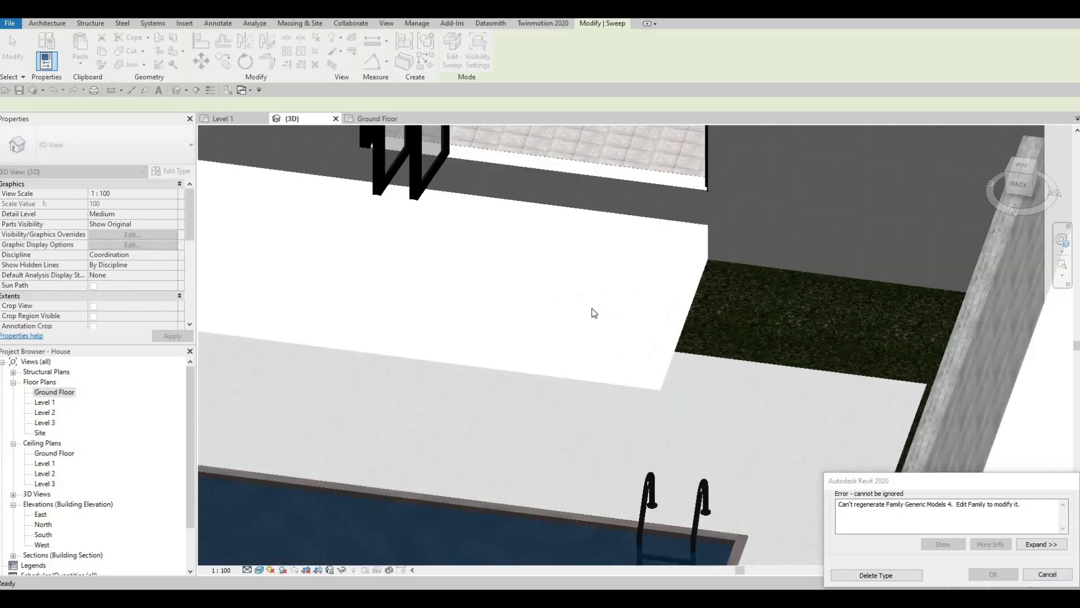
pyautogui.scroll(-3, 587, 298)
pyautogui.press('Escape')
pyautogui.press('Escape')
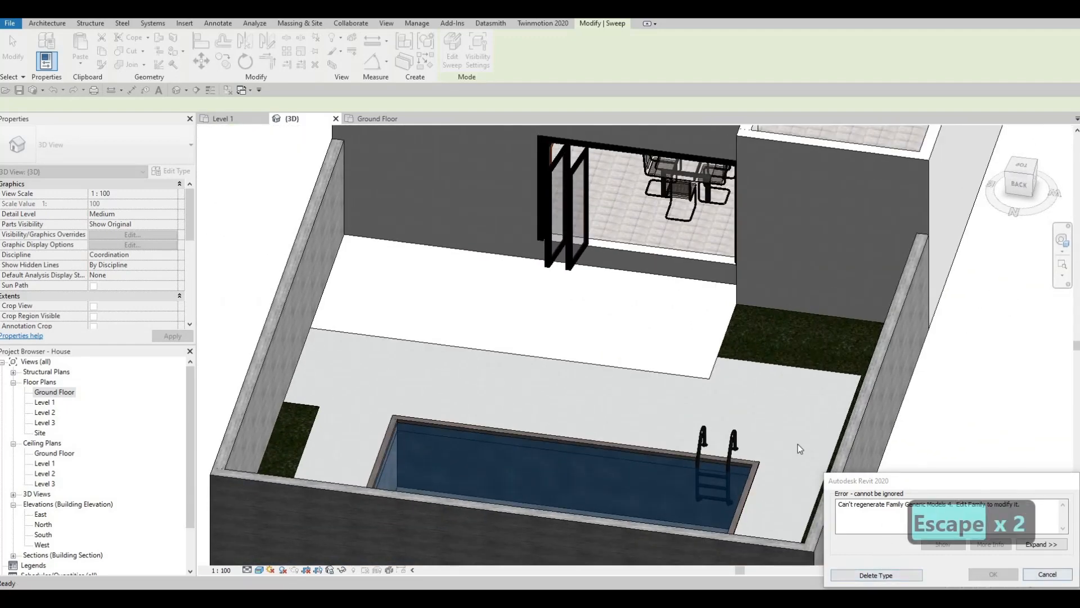
pyautogui.scroll(-3, 482, 243)
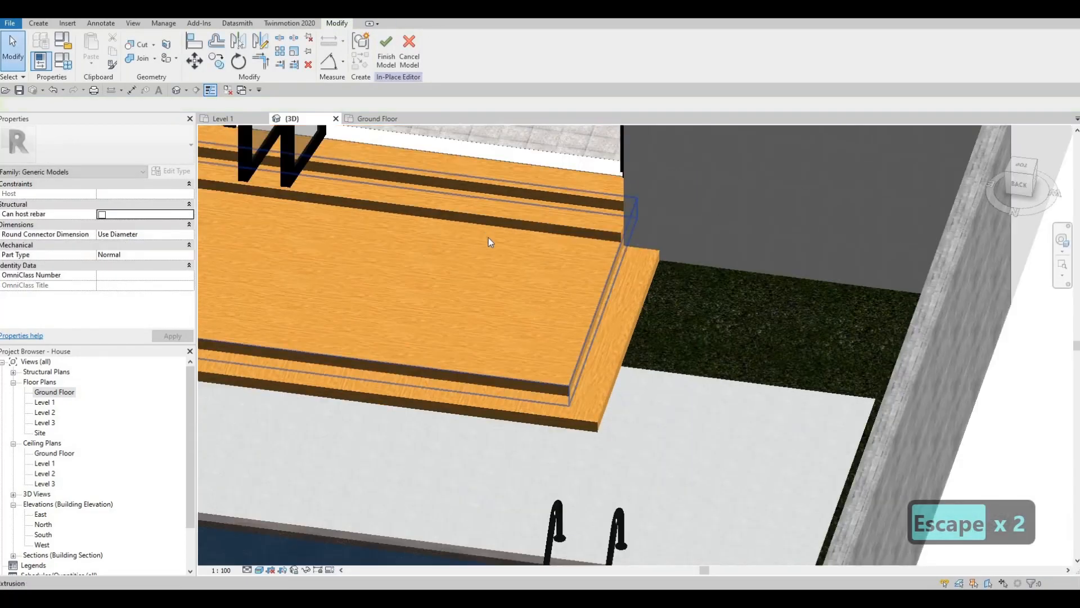
pyautogui.keyDown('shift'); pyautogui.moveTo(580, 185); pyautogui.dragTo(595, 215, button='middle'); pyautogui.keyUp('shift')
pyautogui.scroll(-2, 592, 215)
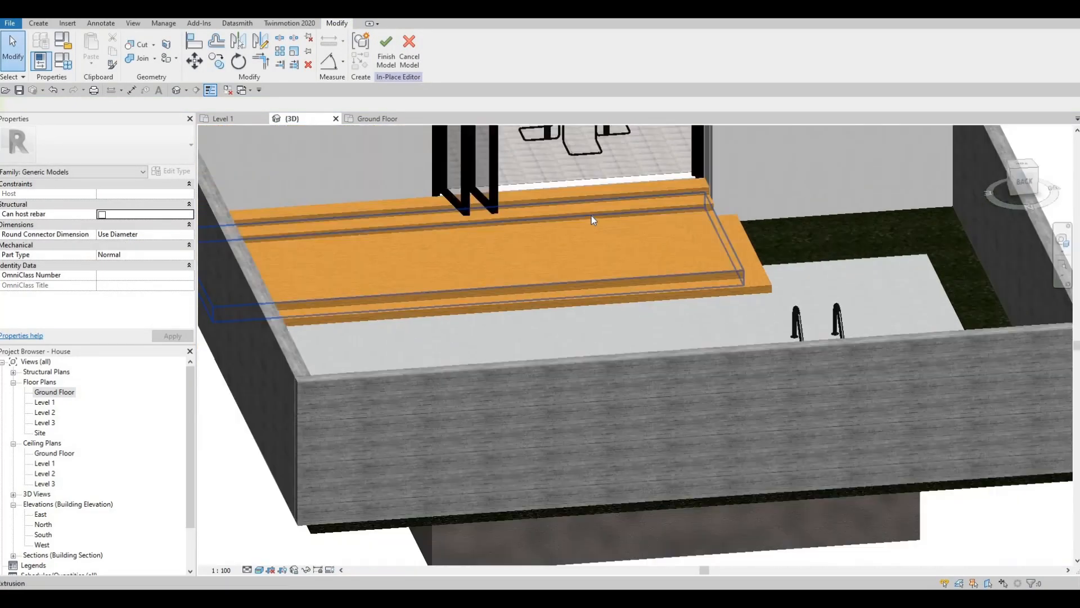
# Undo the last change and finish the in-place model of the wooden deck and steps
pyautogui.hotkey('ctrl', 'z')
pyautogui.scroll(5, 610, 280)
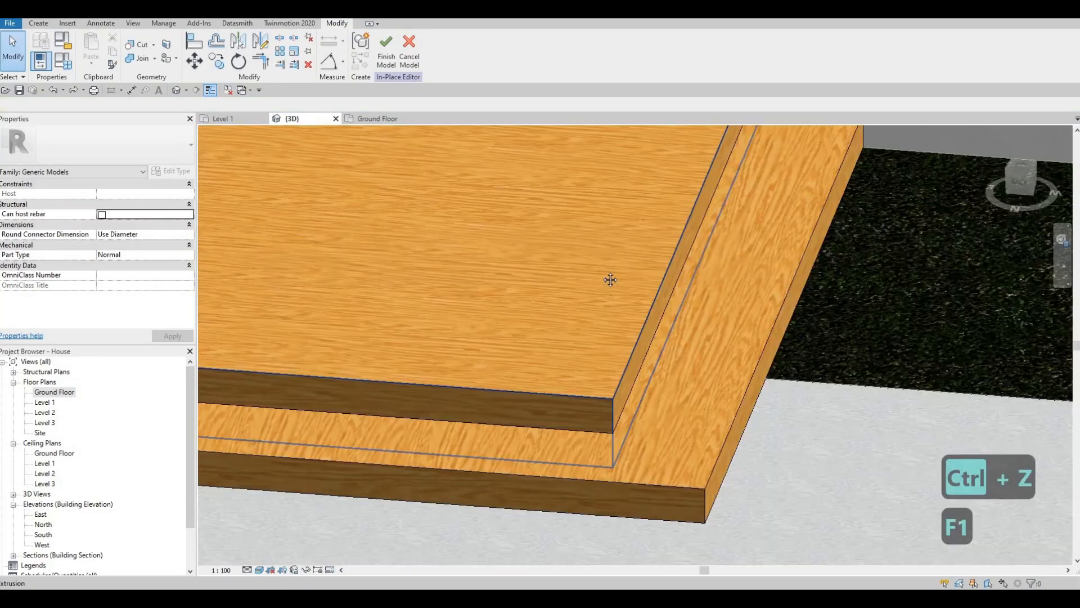
pyautogui.moveTo(611, 280); pyautogui.dragTo(605, 317, button='middle')
pyautogui.scroll(-2, 605, 317)
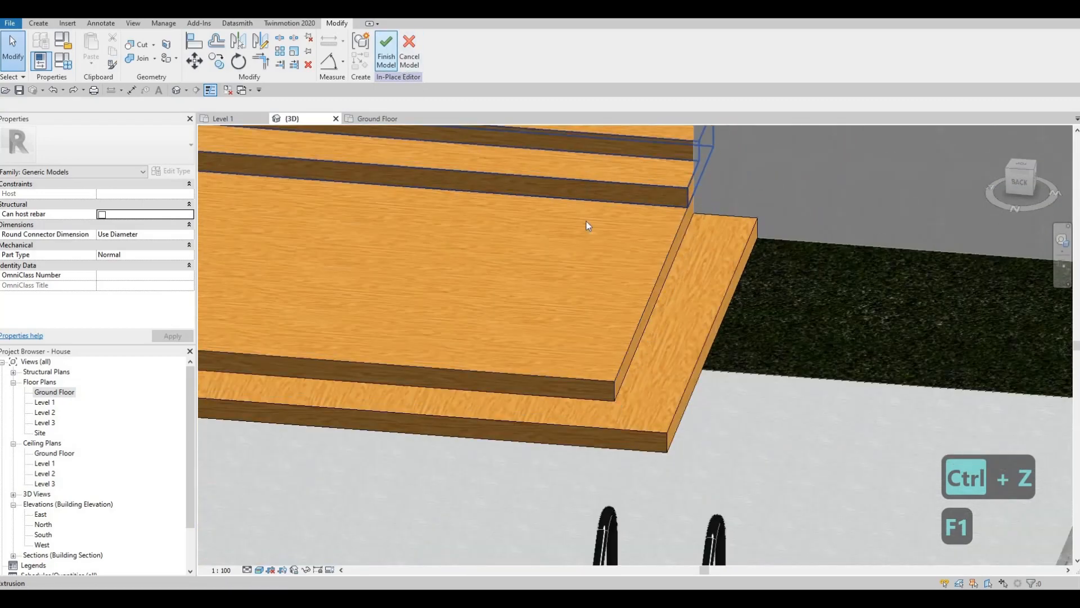
pyautogui.scroll(-1, 551, 242)
pyautogui.press('Escape')
pyautogui.scroll(-2, 544, 278)
pyautogui.moveTo(377, 270); pyautogui.dragTo(473, 272, button='middle')
pyautogui.moveTo(327, 242); pyautogui.dragTo(478, 267, button='middle')
pyautogui.scroll(-3, 477, 268)
pyautogui.keyDown('shift'); pyautogui.moveTo(555, 242); pyautogui.dragTo(585, 265, button='middle'); pyautogui.keyUp('shift')
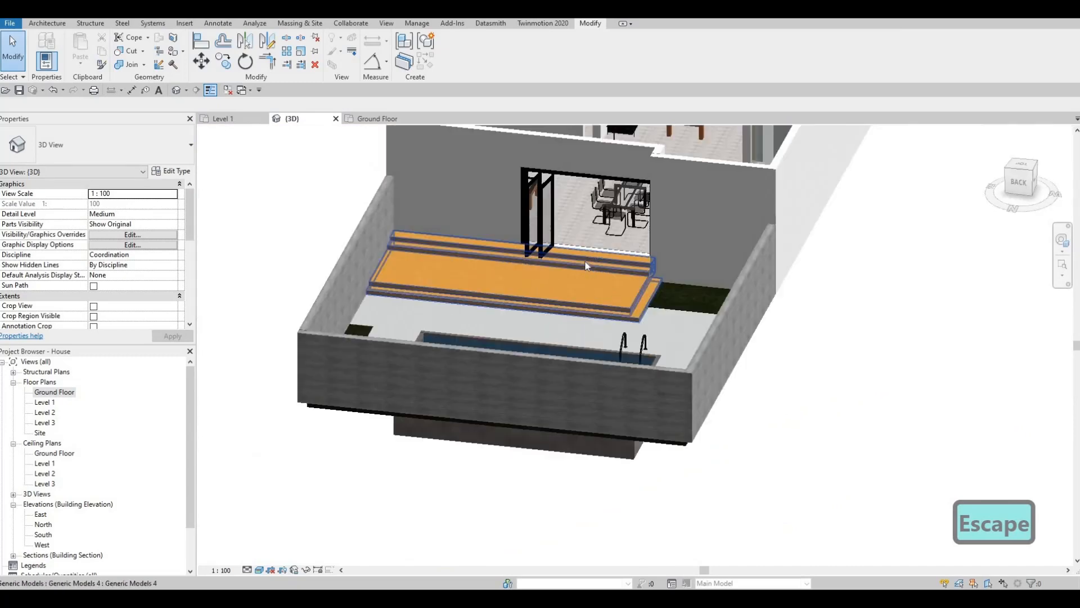
# Examine the finished wooden deck and steps against the surrounding pool paving and grass
pyautogui.press('Escape')
pyautogui.scroll(2, 585, 262)
pyautogui.click(585, 263)
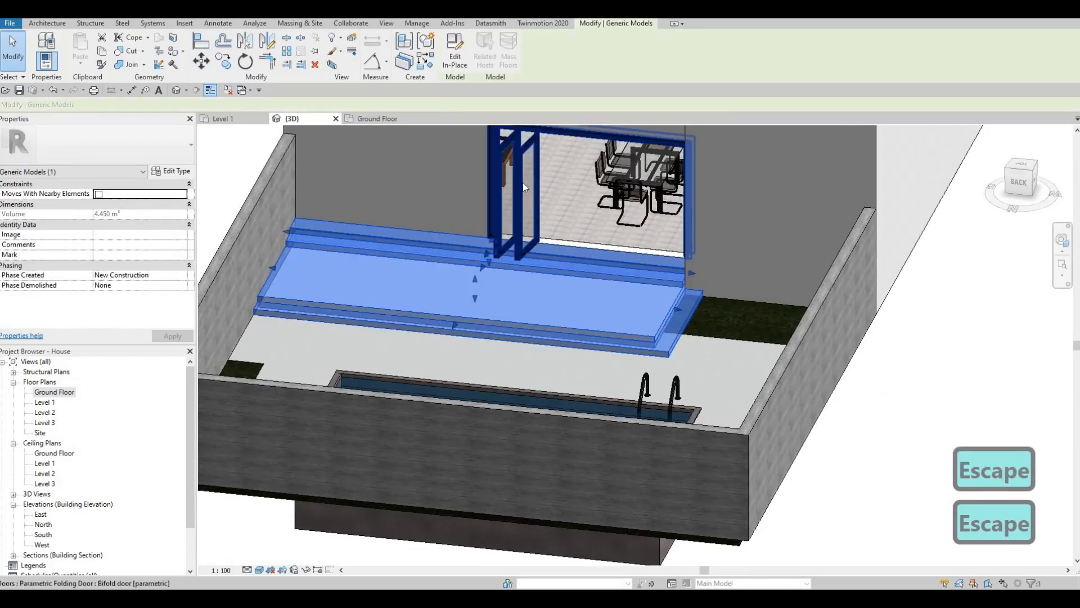
pyautogui.press('Escape')
pyautogui.click(674, 354)
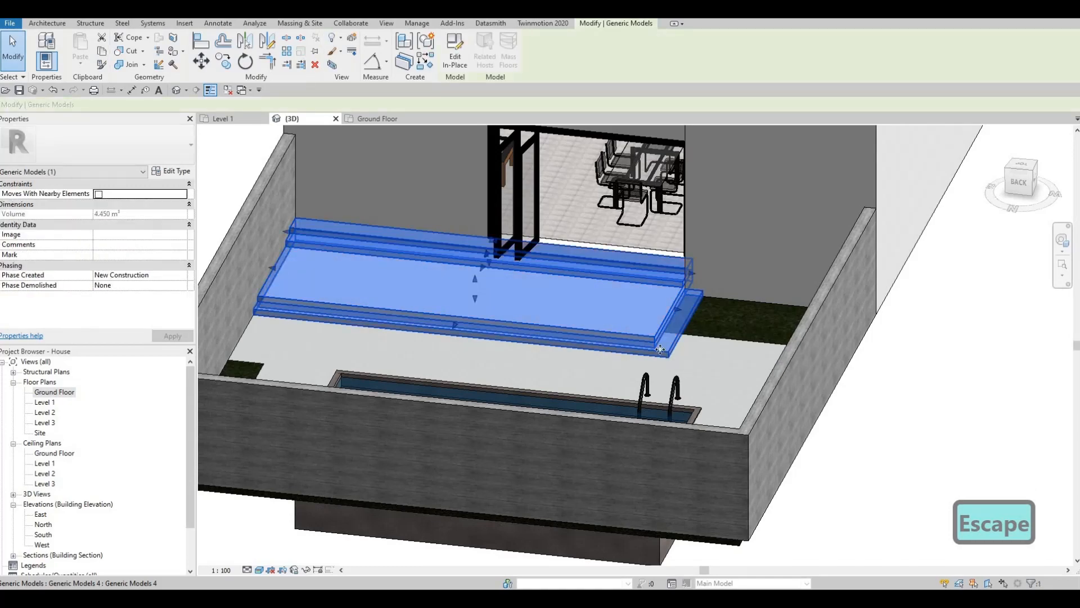
pyautogui.press('Escape')
pyautogui.press('Escape')
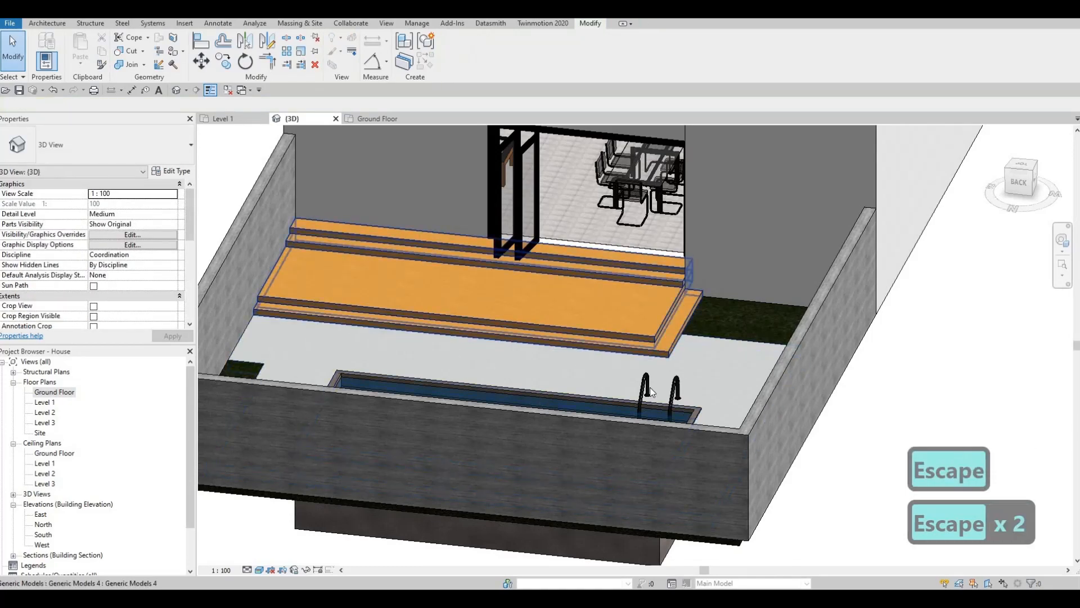
pyautogui.keyDown('shift'); pyautogui.moveTo(439, 351); pyautogui.dragTo(640, 226, button='middle'); pyautogui.keyUp('shift')
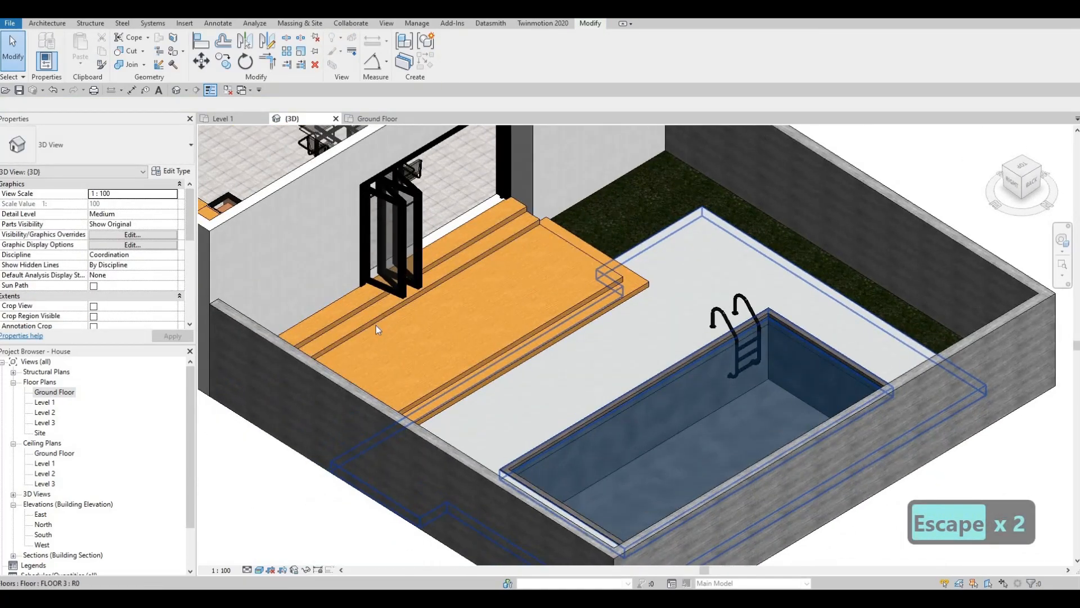
# In the Ground Floor plan, move the grass floor's boundary edge beside the deck to 2300 from its outer edge and finish the boundary
pyautogui.click(62, 392)
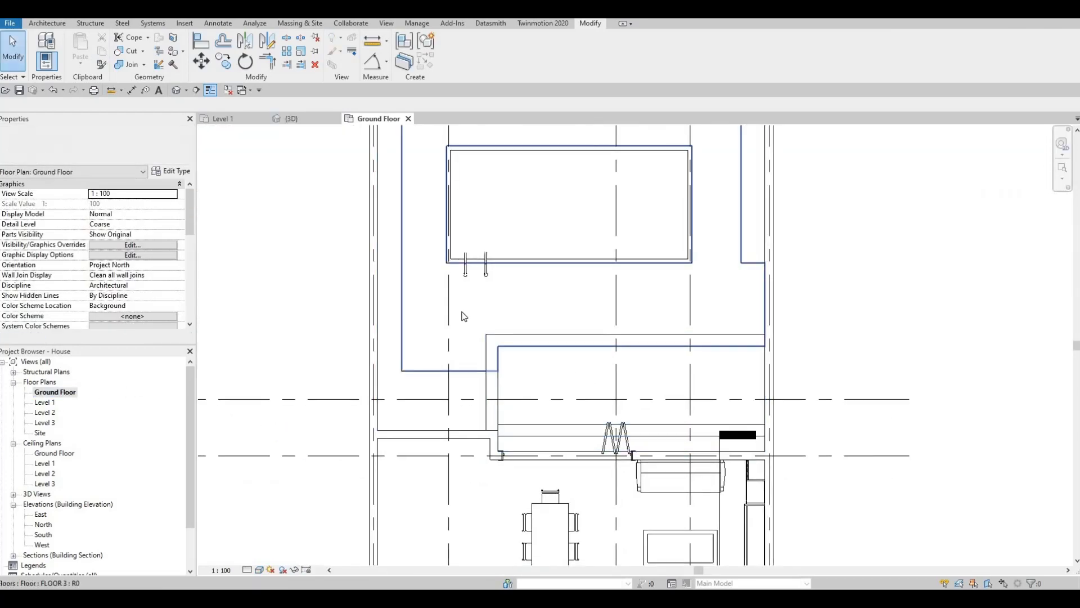
pyautogui.click(463, 316)
pyautogui.click(457, 51)
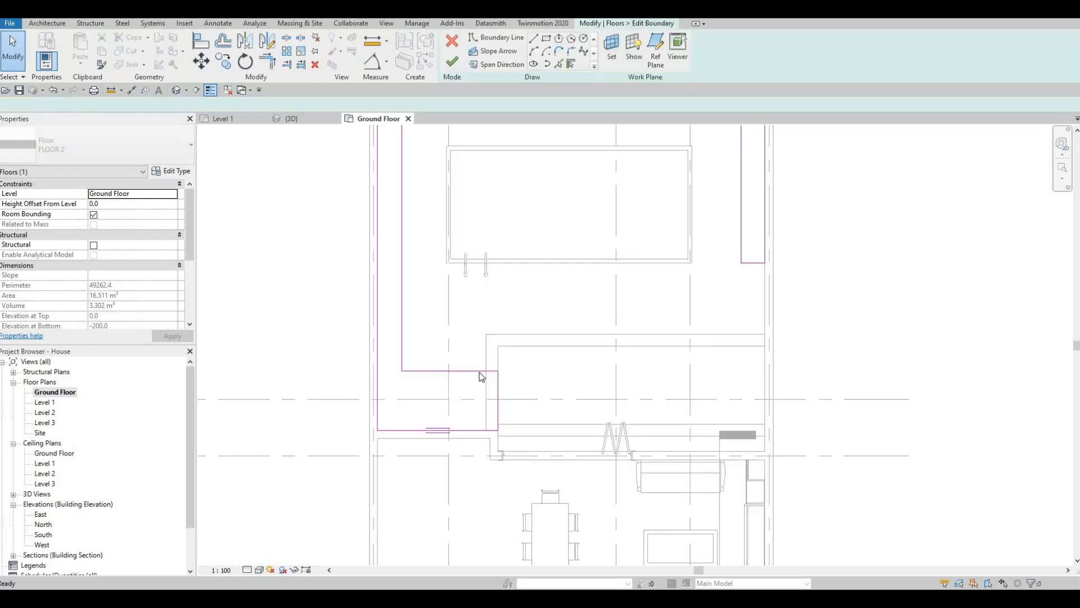
pyautogui.click(497, 387)
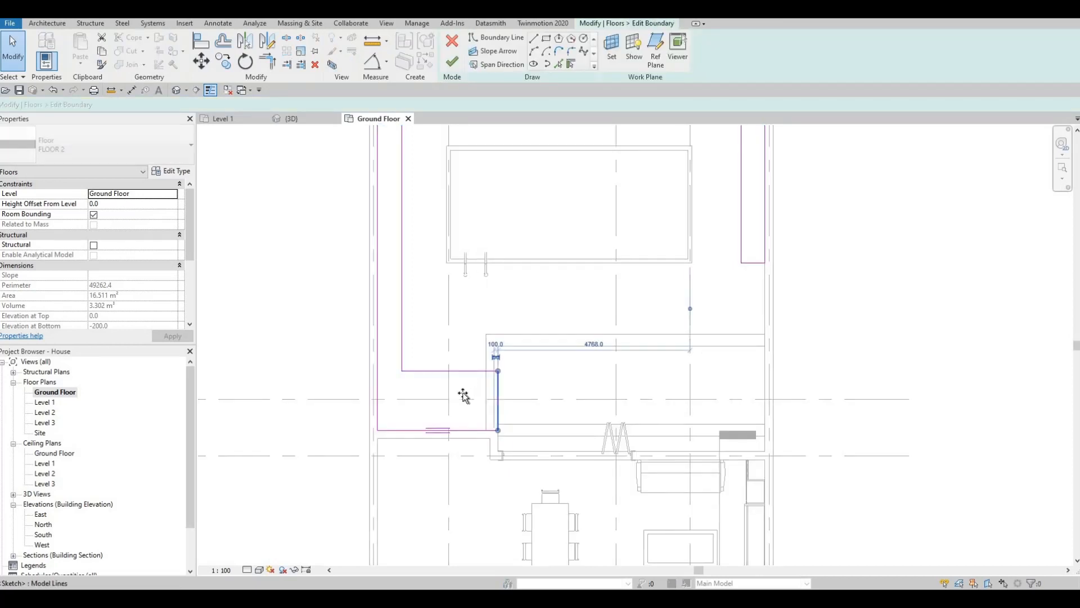
pyautogui.moveTo(463, 395); pyautogui.dragTo(466, 397)
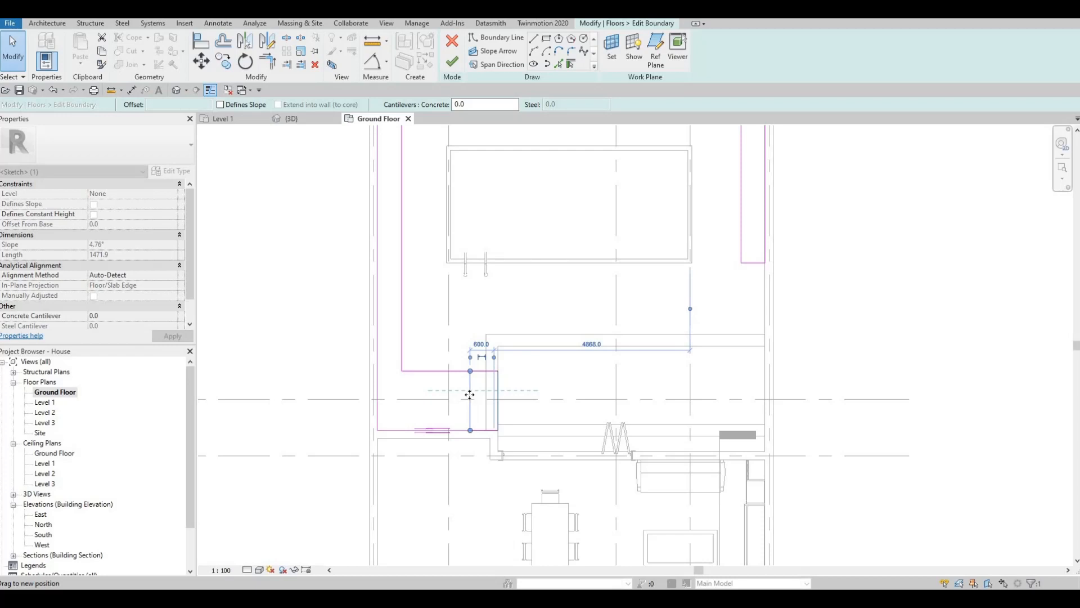
pyautogui.click(452, 62)
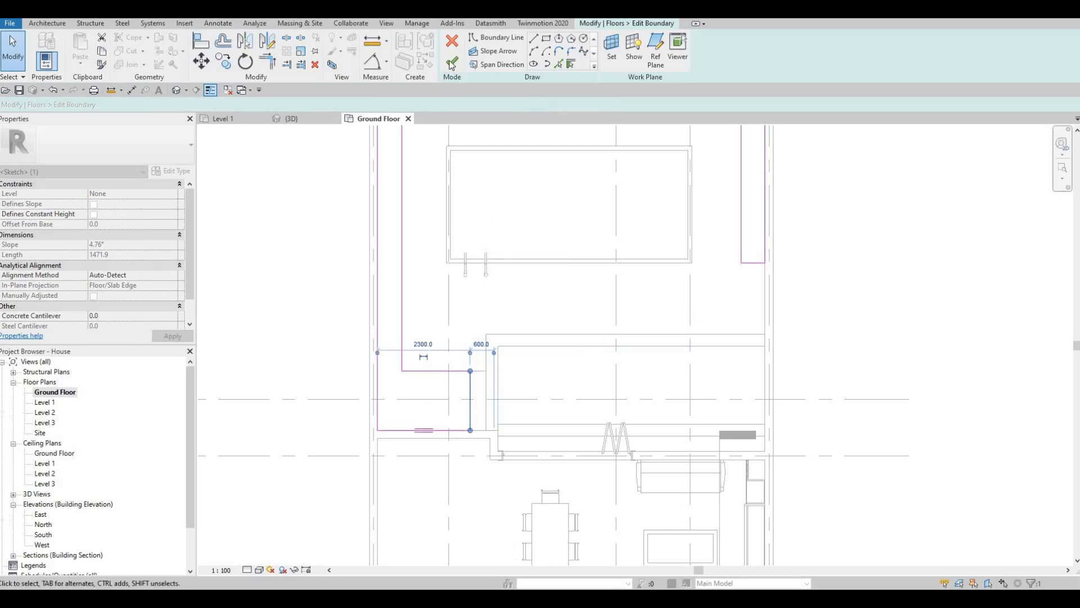
# Edit the pool paving floor's boundary, adding boundary lines along the grass floor's edge beside the deck and along the house wall
pyautogui.press('Escape')
pyautogui.press('Escape')
pyautogui.click(480, 372)
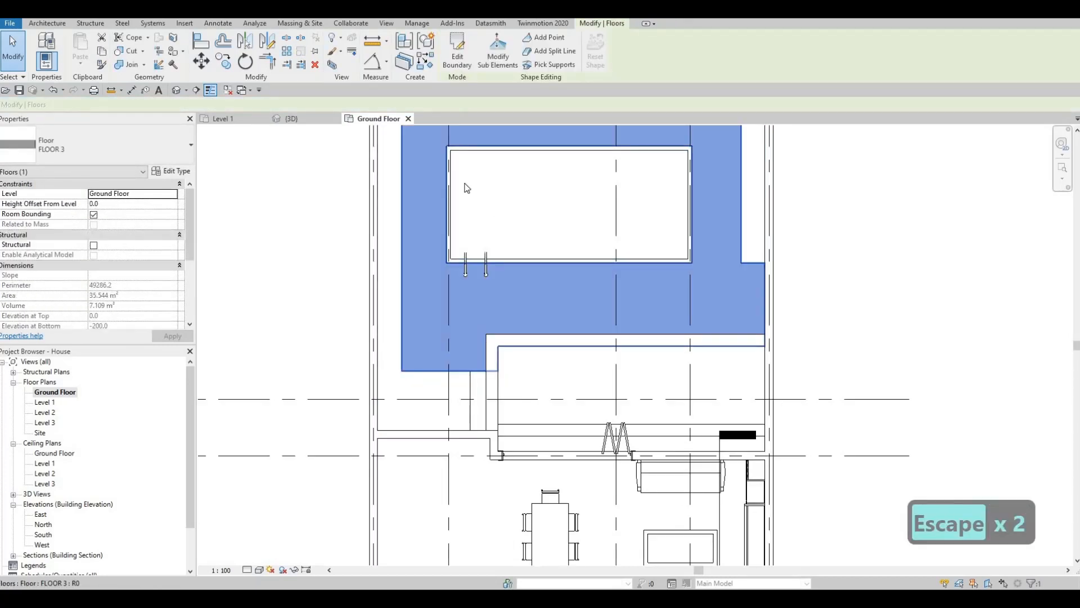
pyautogui.click(457, 54)
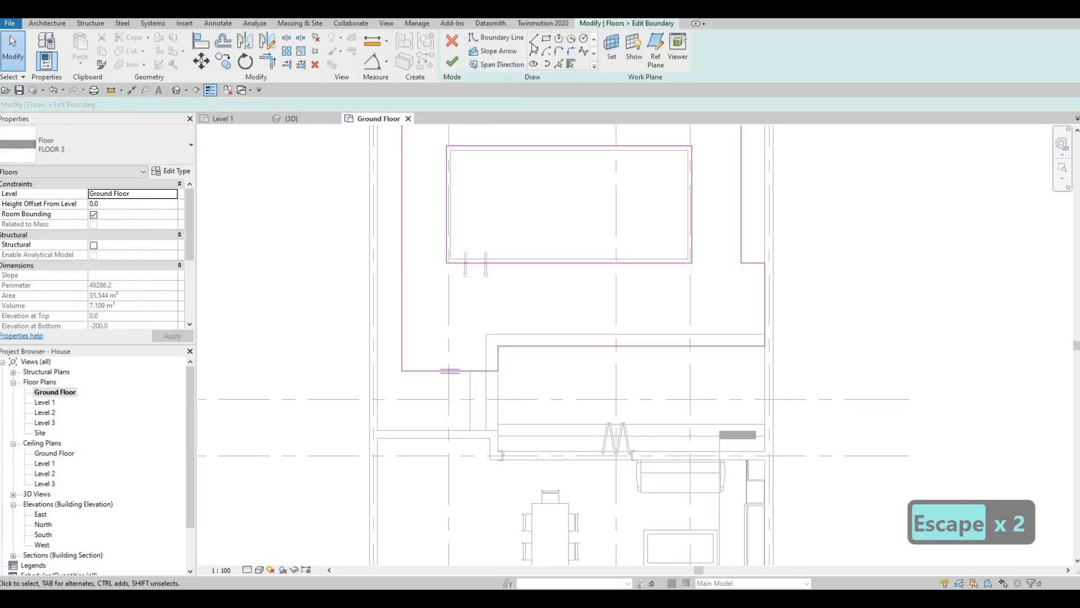
pyautogui.press('Escape')
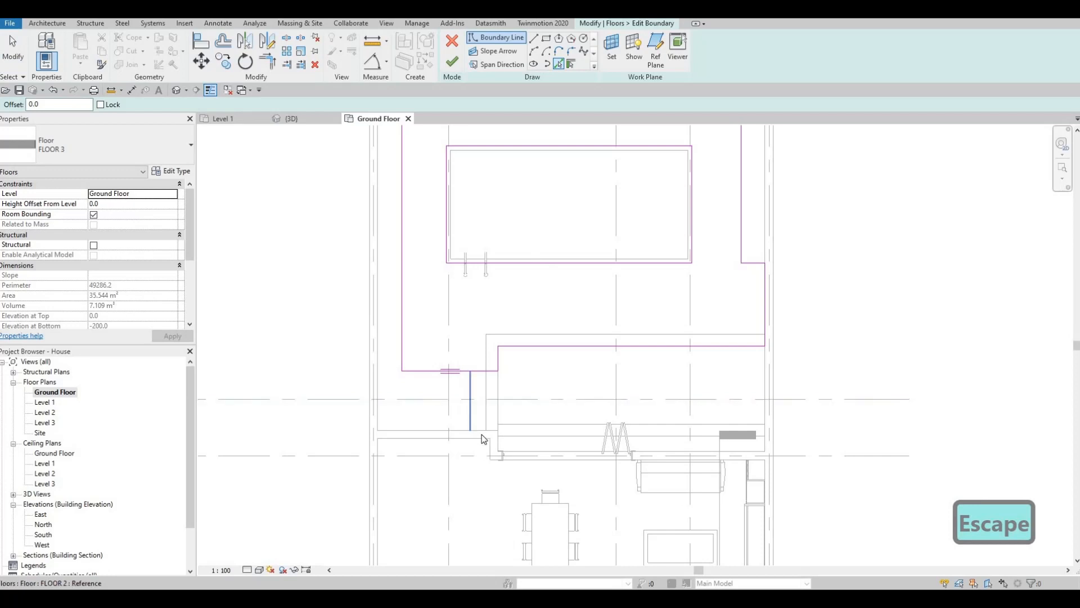
pyautogui.press('Escape')
pyautogui.press('Escape')
pyautogui.press('Escape')
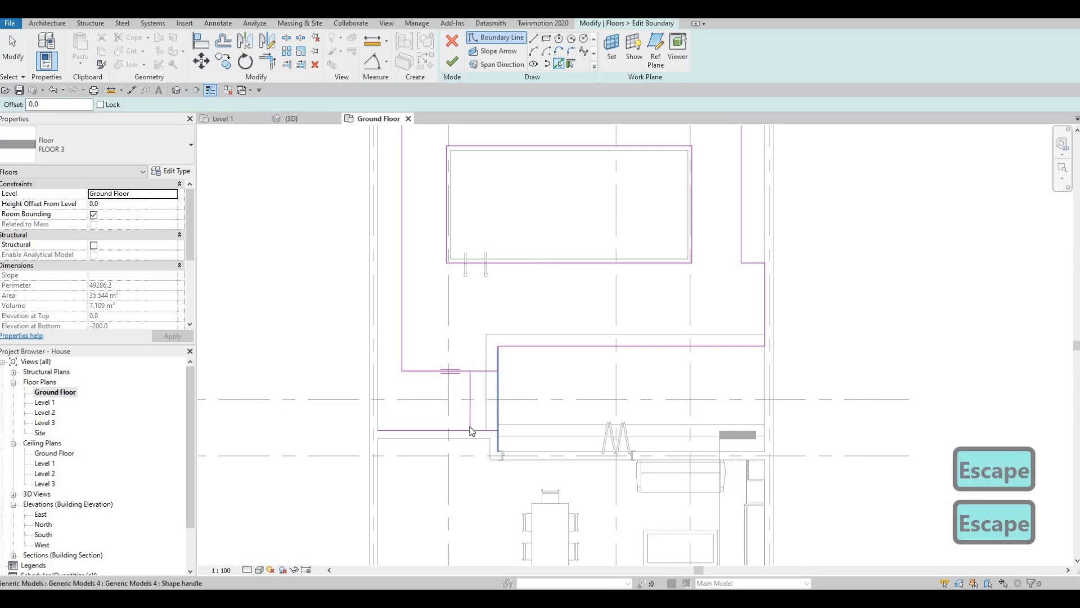
# Trim the paving boundary lines into a closed loop filling the strip between grass and deck, and finish the floor boundary
pyautogui.press('t')
pyautogui.press('r')
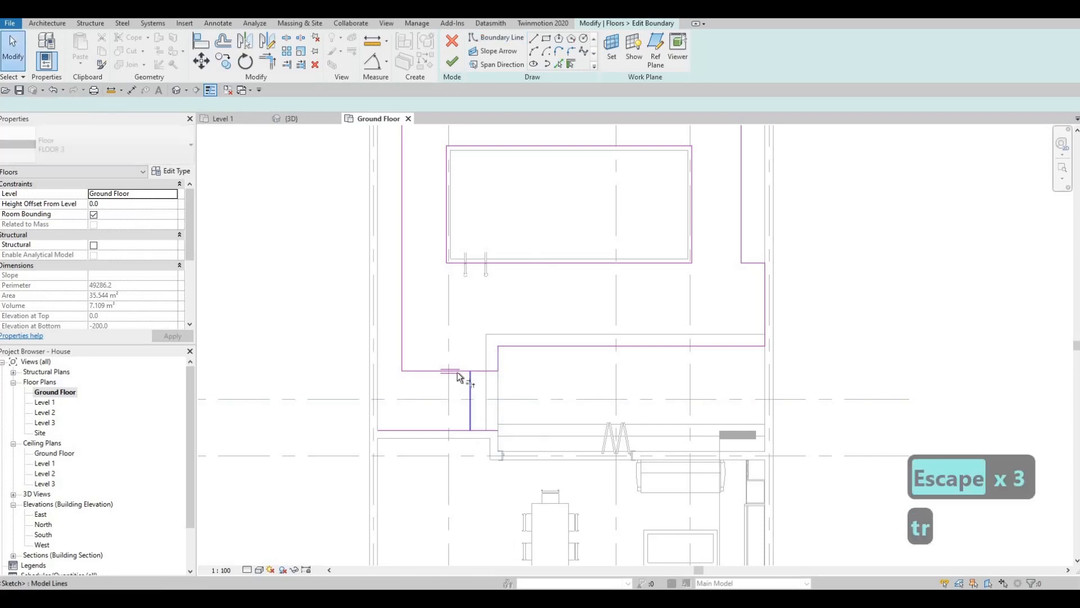
pyautogui.click(463, 371)
pyautogui.click(471, 412)
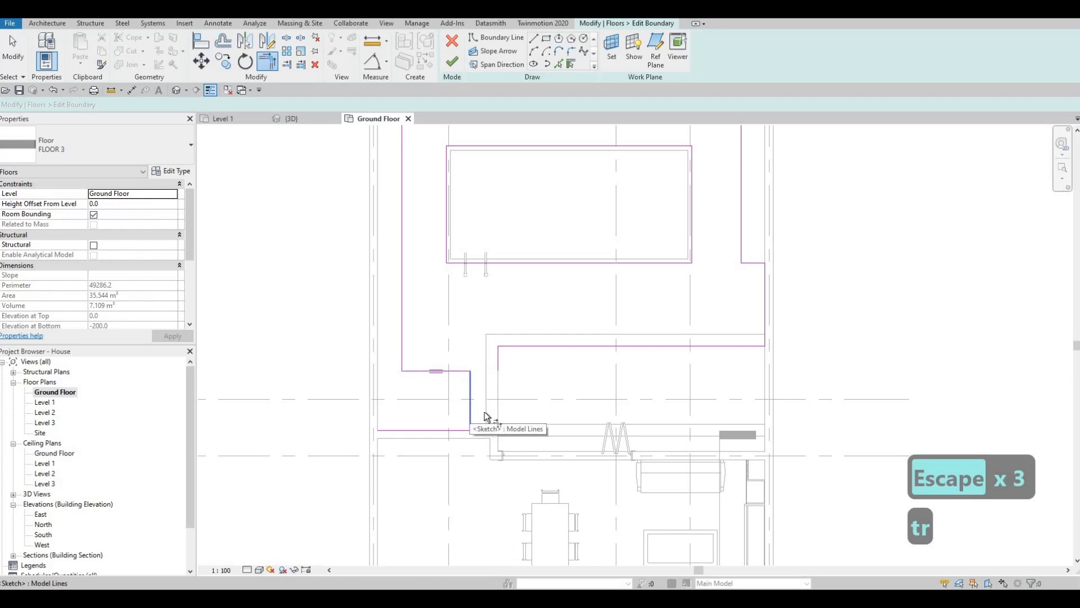
pyautogui.click(484, 429)
pyautogui.click(498, 369)
pyautogui.click(482, 428)
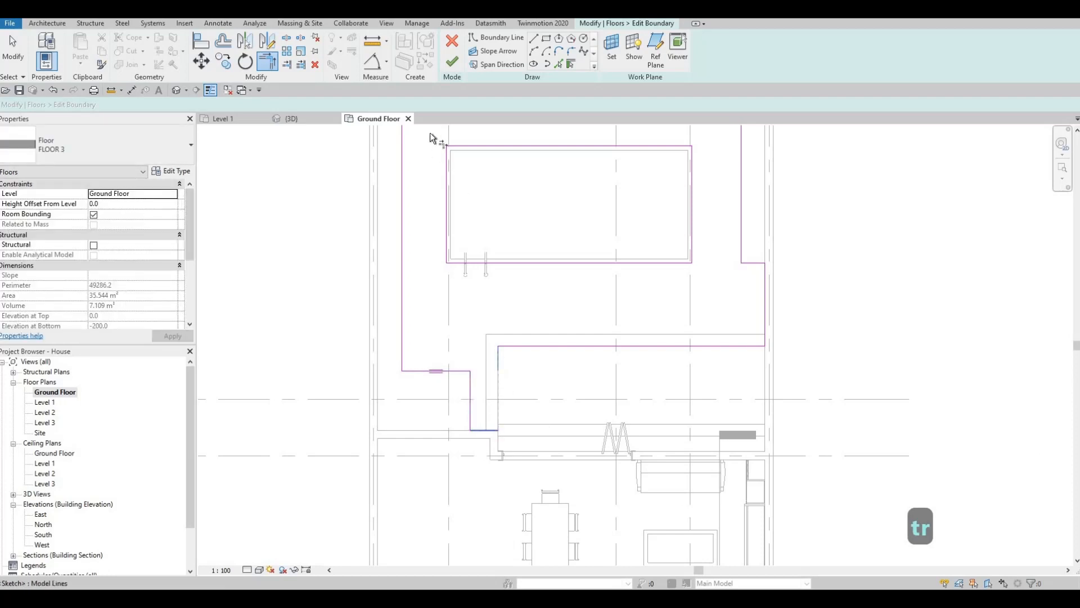
pyautogui.click(452, 62)
pyautogui.press('Escape')
pyautogui.press('Escape')
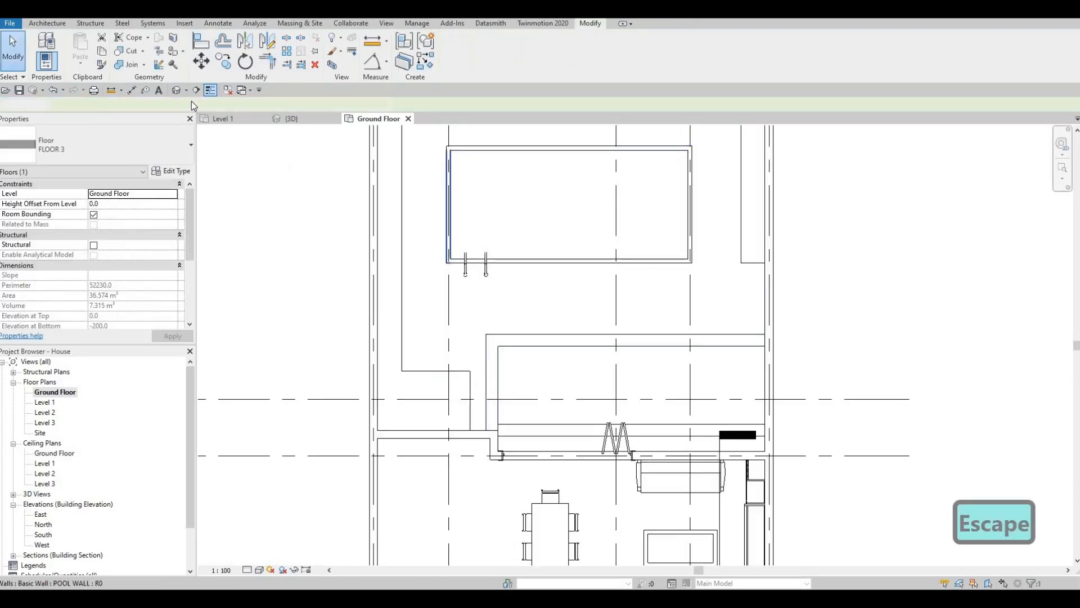
# Examine the extended paving around the deck, grass and pool in the 3D view from several angles
pyautogui.scroll(-1, 451, 335)
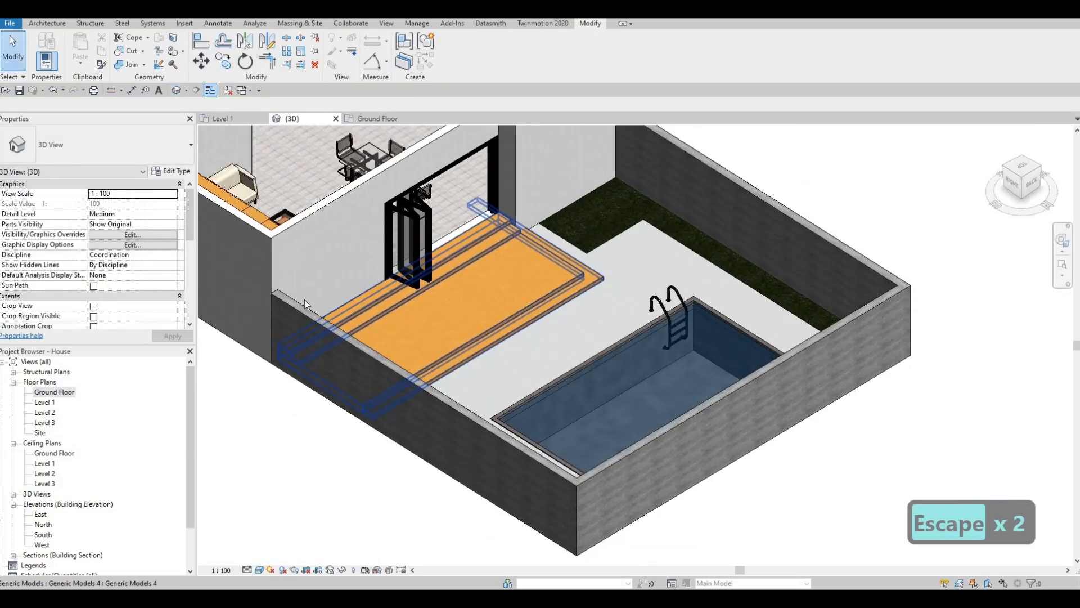
pyautogui.keyDown('shift'); pyautogui.moveTo(451, 335); pyautogui.dragTo(781, 373, button='middle'); pyautogui.keyUp('shift')
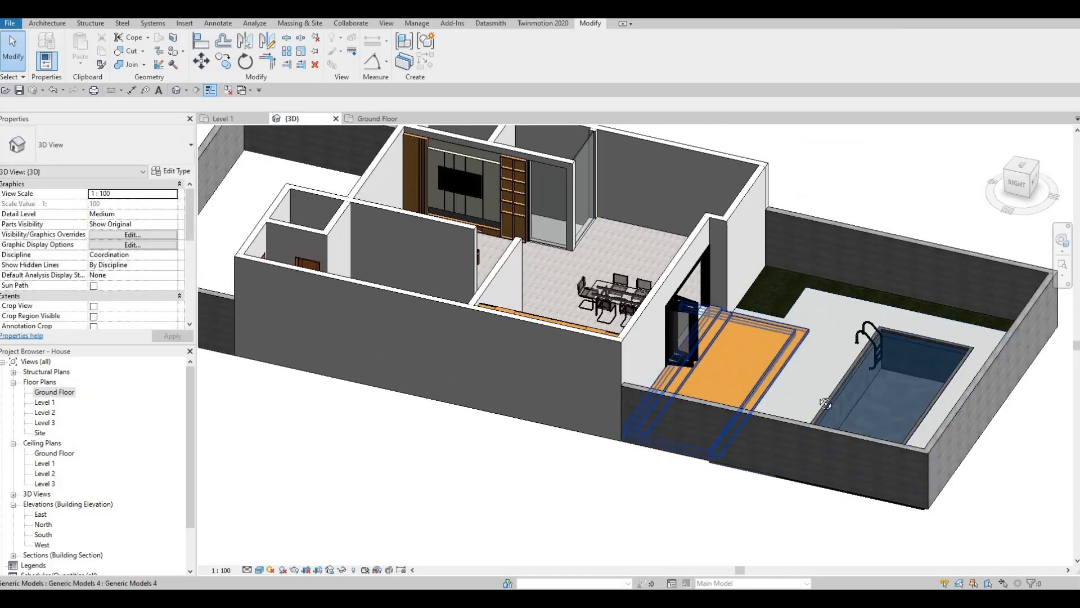
pyautogui.keyDown('shift'); pyautogui.moveTo(751, 413); pyautogui.dragTo(694, 452, button='middle'); pyautogui.keyUp('shift')
pyautogui.scroll(4, 694, 453)
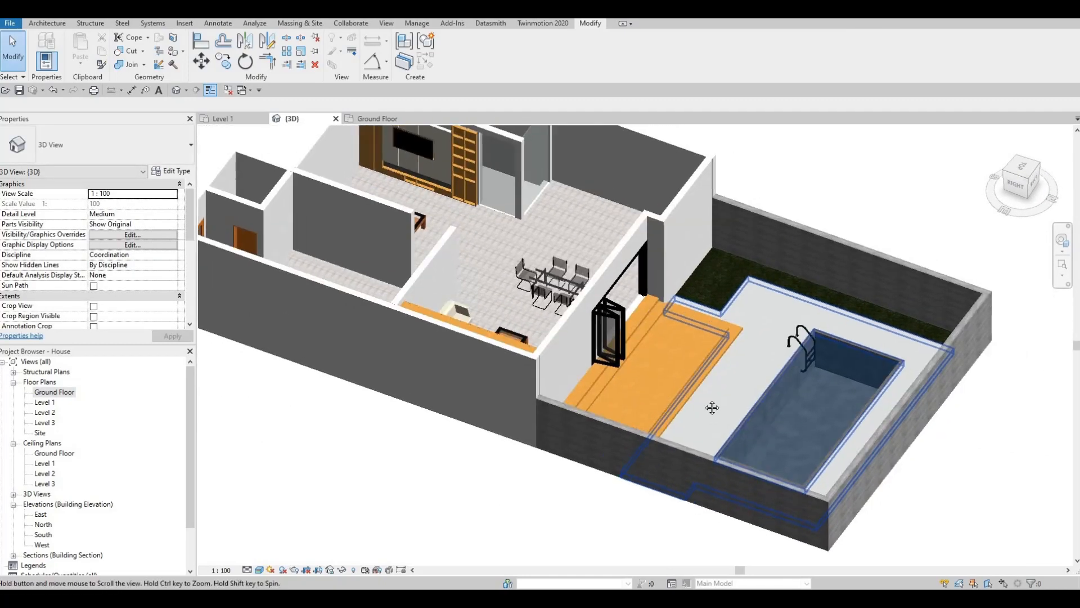